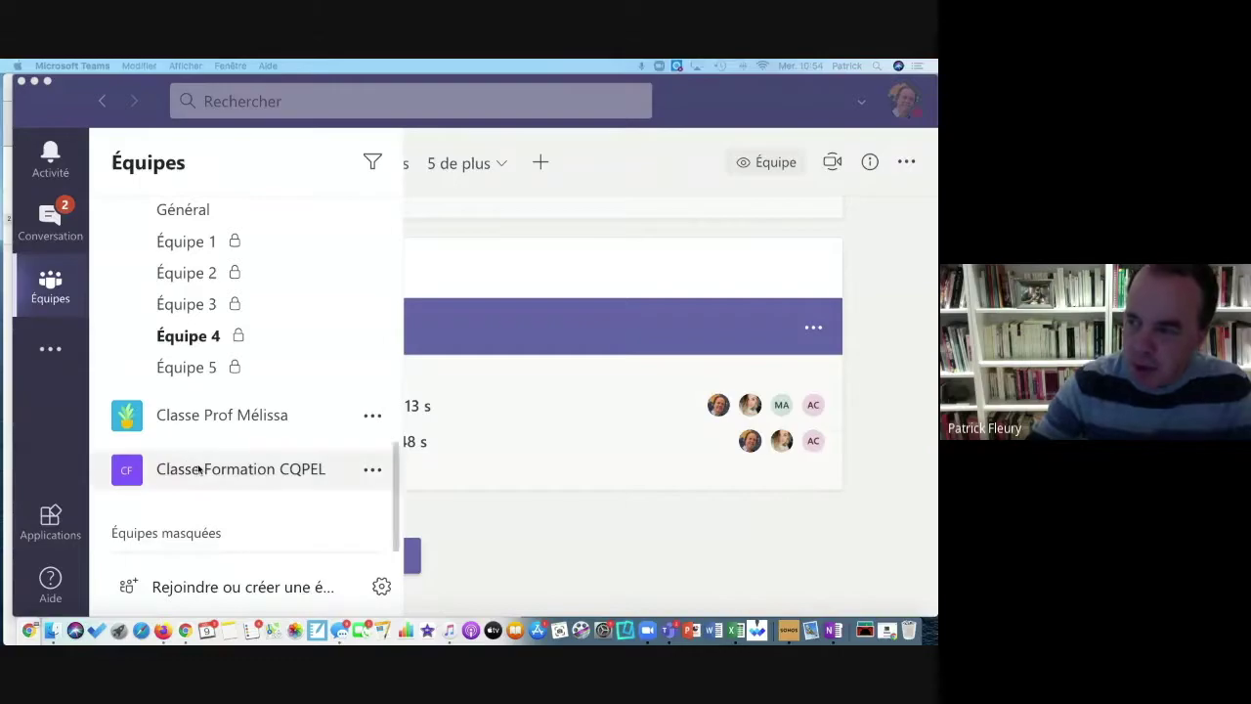
Step: Expand the Classe Formation CQPEL team and choose Ajouter un canal from its options menu
left_click(264, 471)
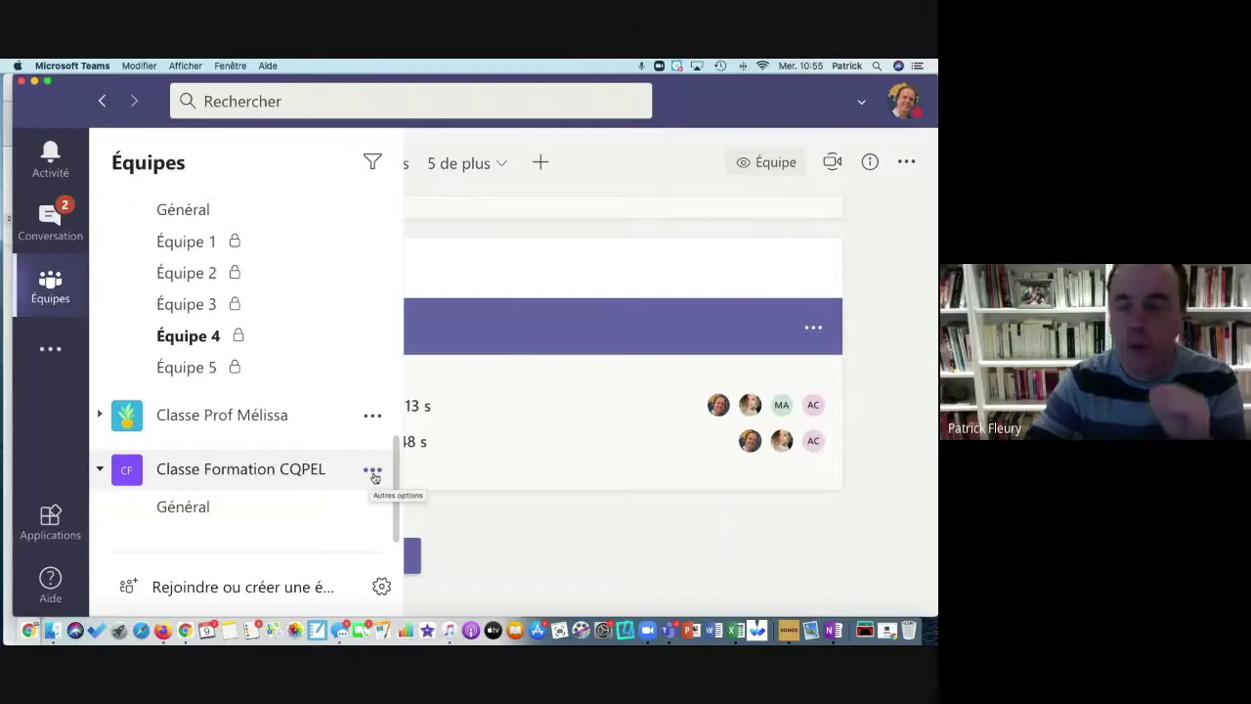
left_click(372, 471)
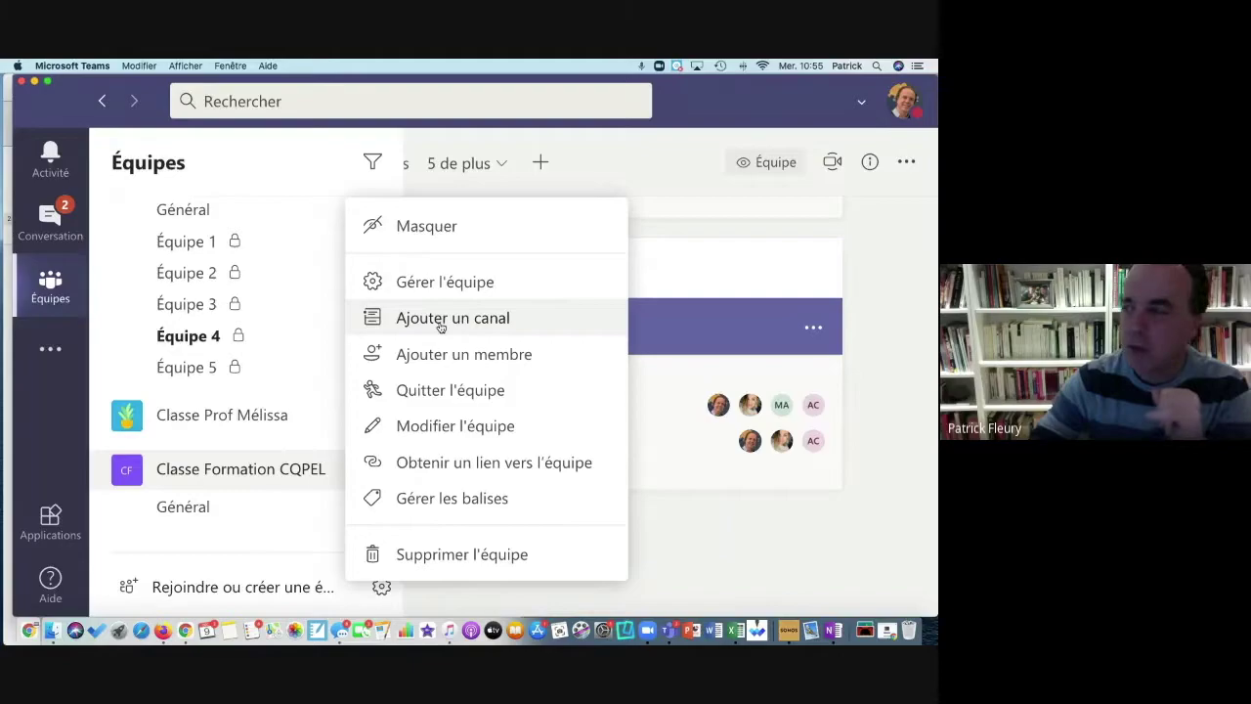
left_click(441, 327)
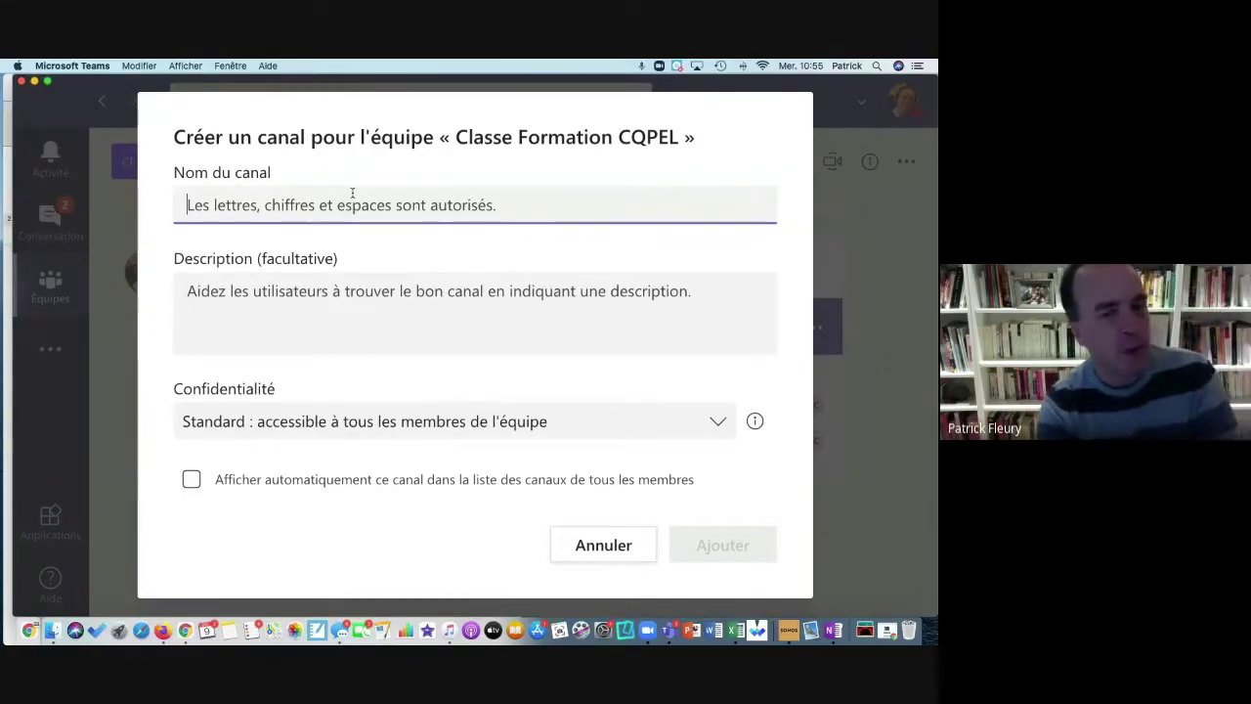
Step: Enter 'Équipe 1' as the new channel's name
type("Éq")
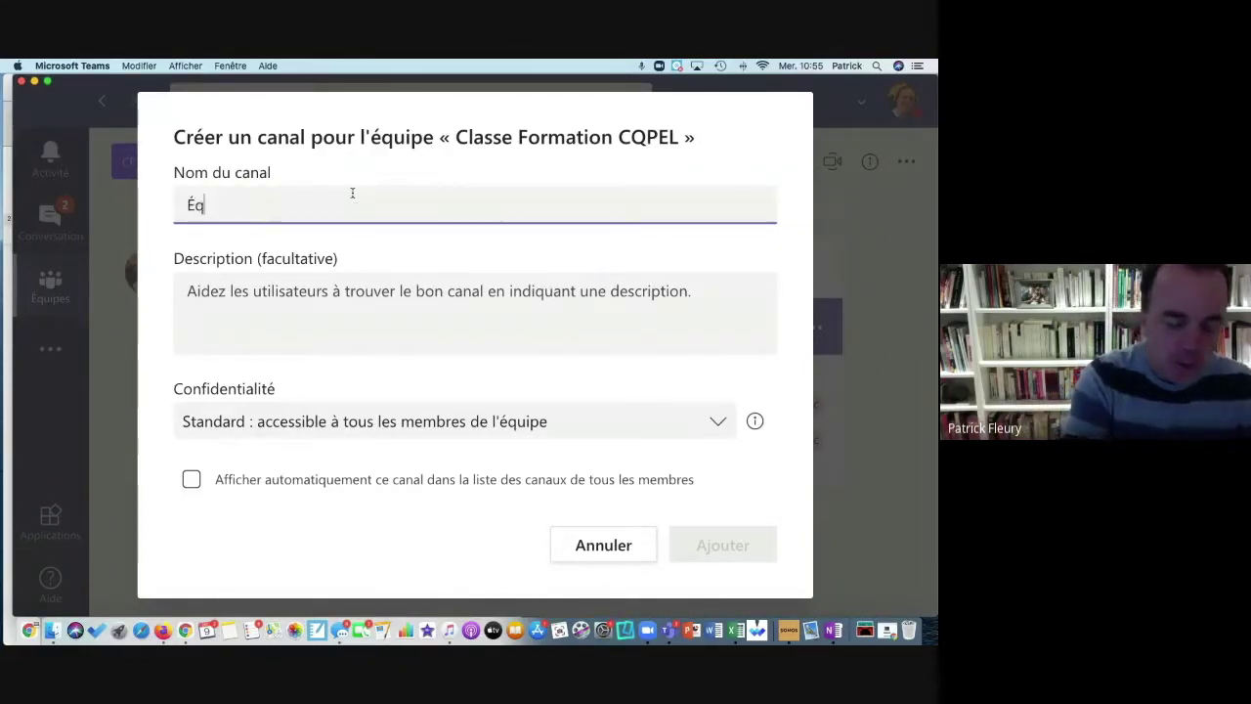
type("uipe 1")
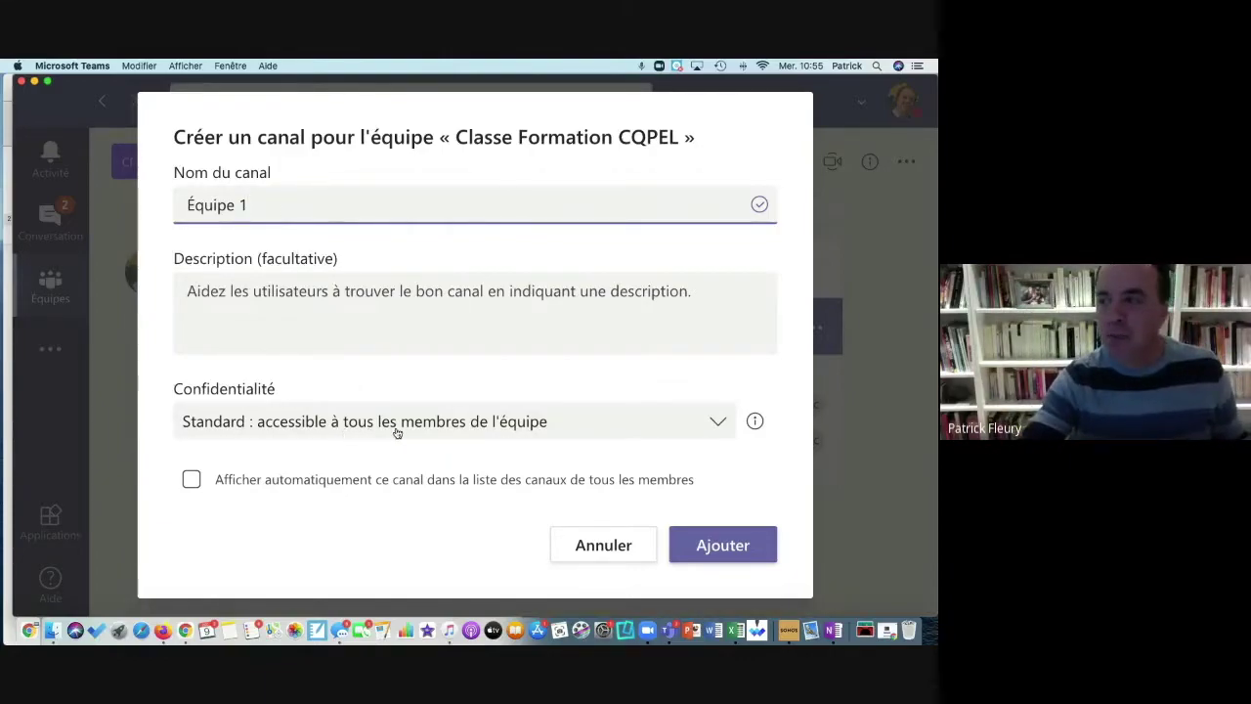
Step: Set the Équipe 1 channel's privacy to Privé, accessible only to a group in the team
left_click(714, 426)
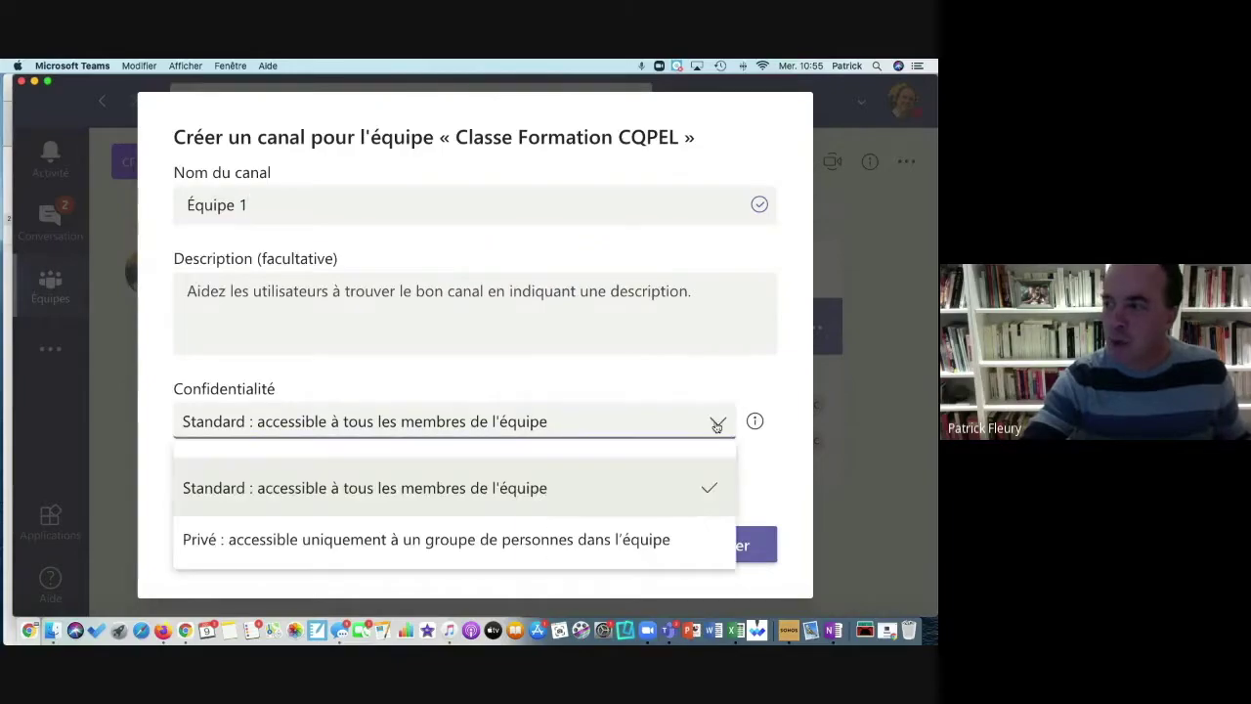
left_click(471, 540)
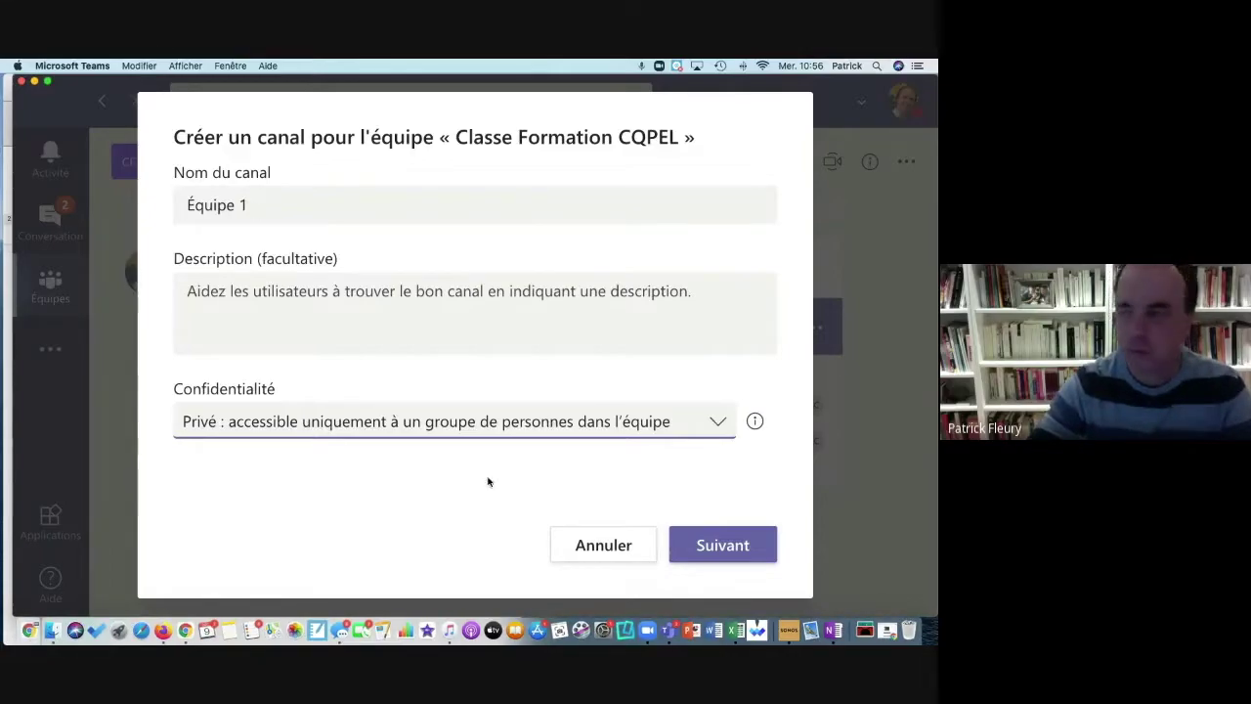
Step: Create the private Équipe 1 channel and add two searched staff members to it
left_click(714, 547)
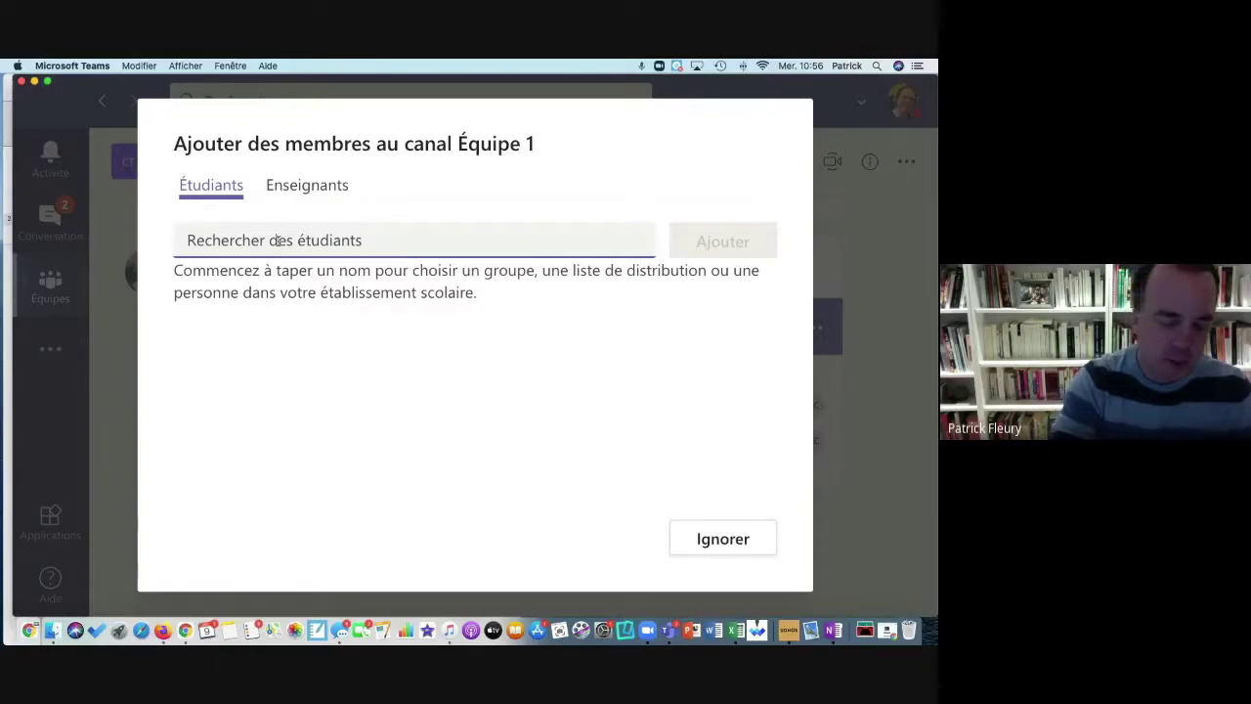
type("alex")
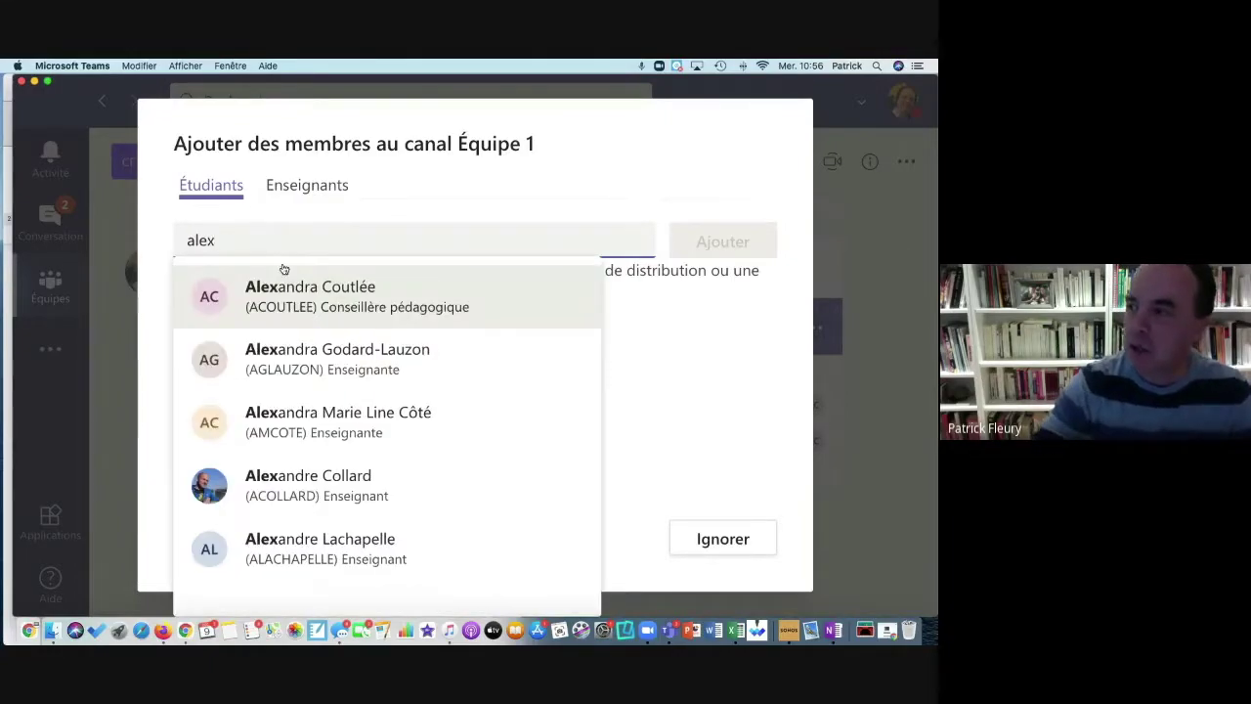
left_click(299, 288)
type("mélissa")
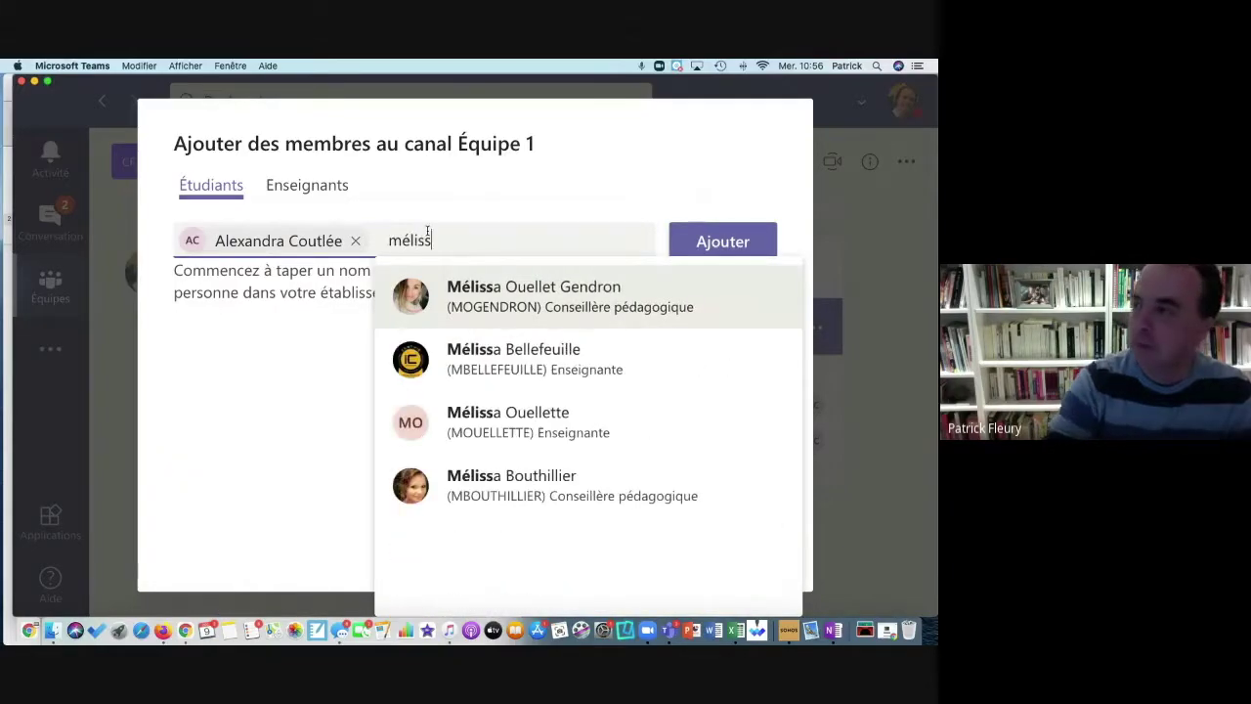
left_click(430, 286)
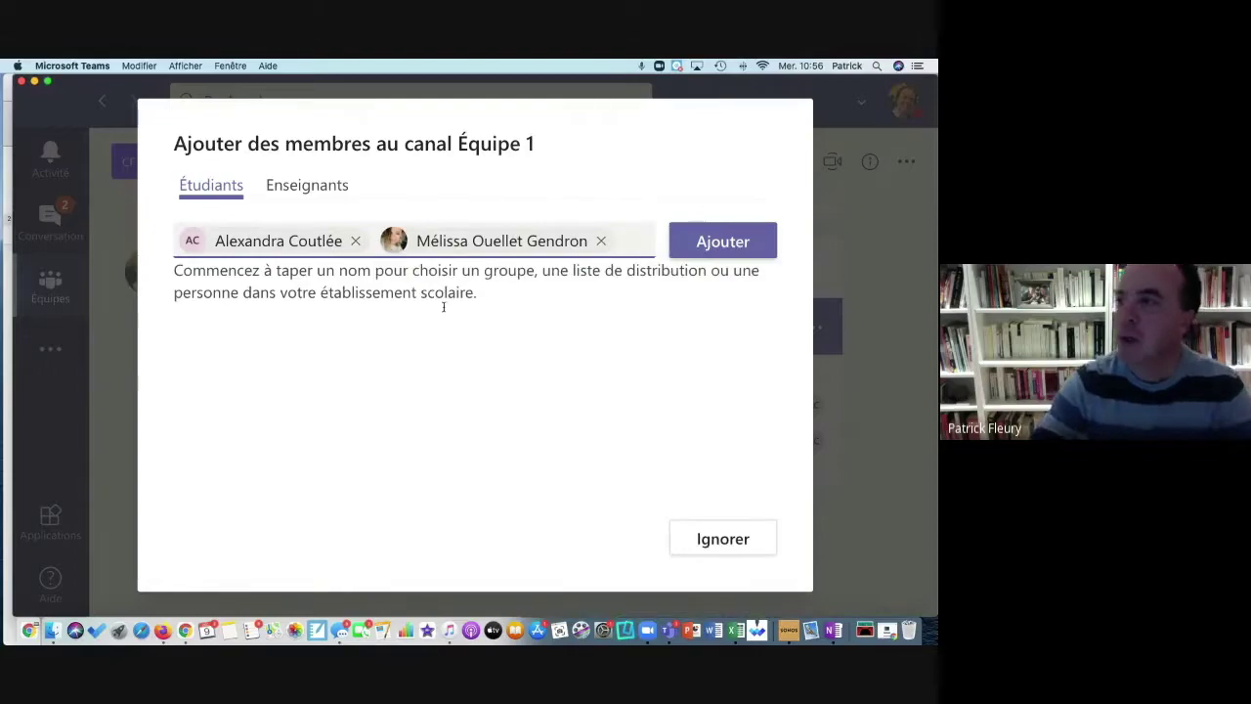
left_click(719, 253)
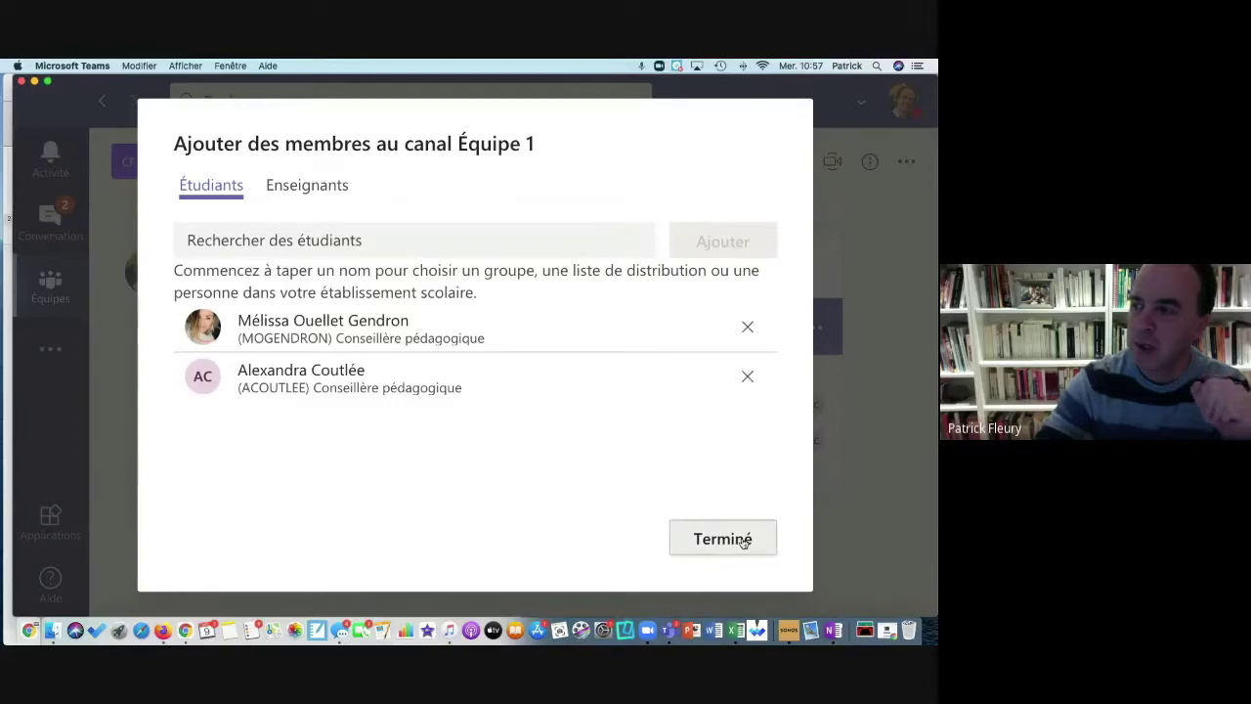
left_click(749, 539)
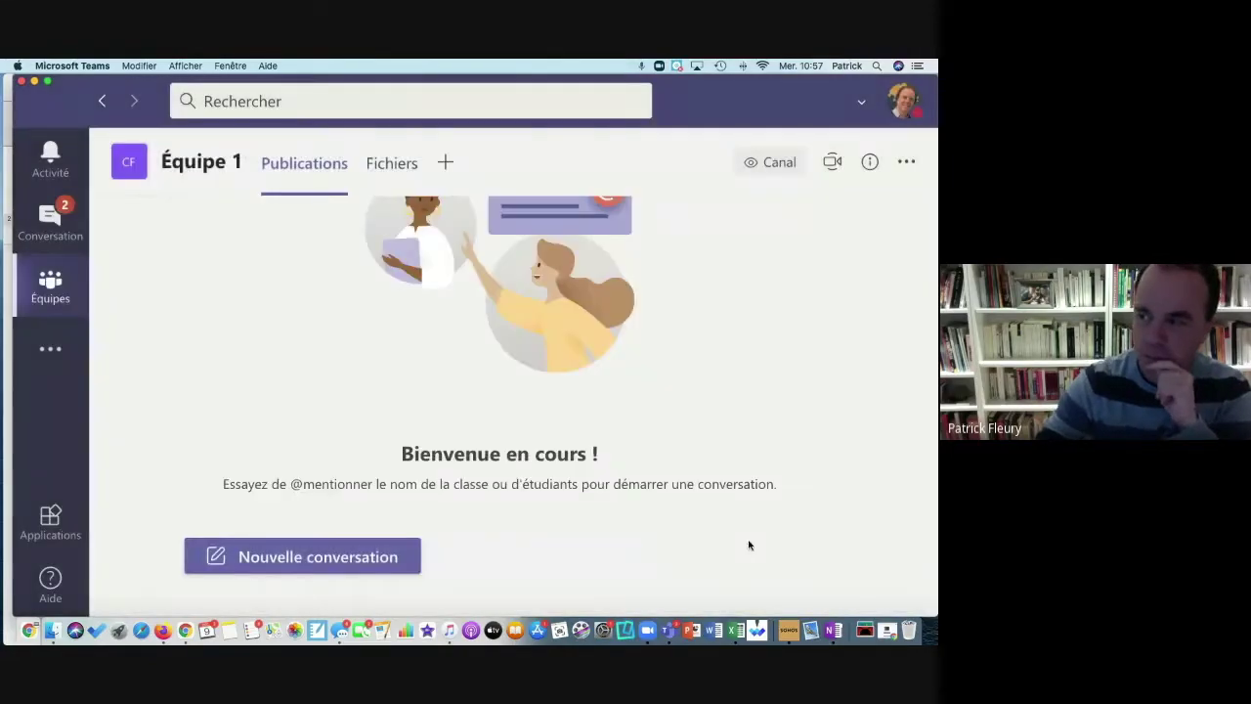
Step: View the Général channel, then the new private Équipe 1 channel, of Classe Formation CQPEL
left_click(61, 285)
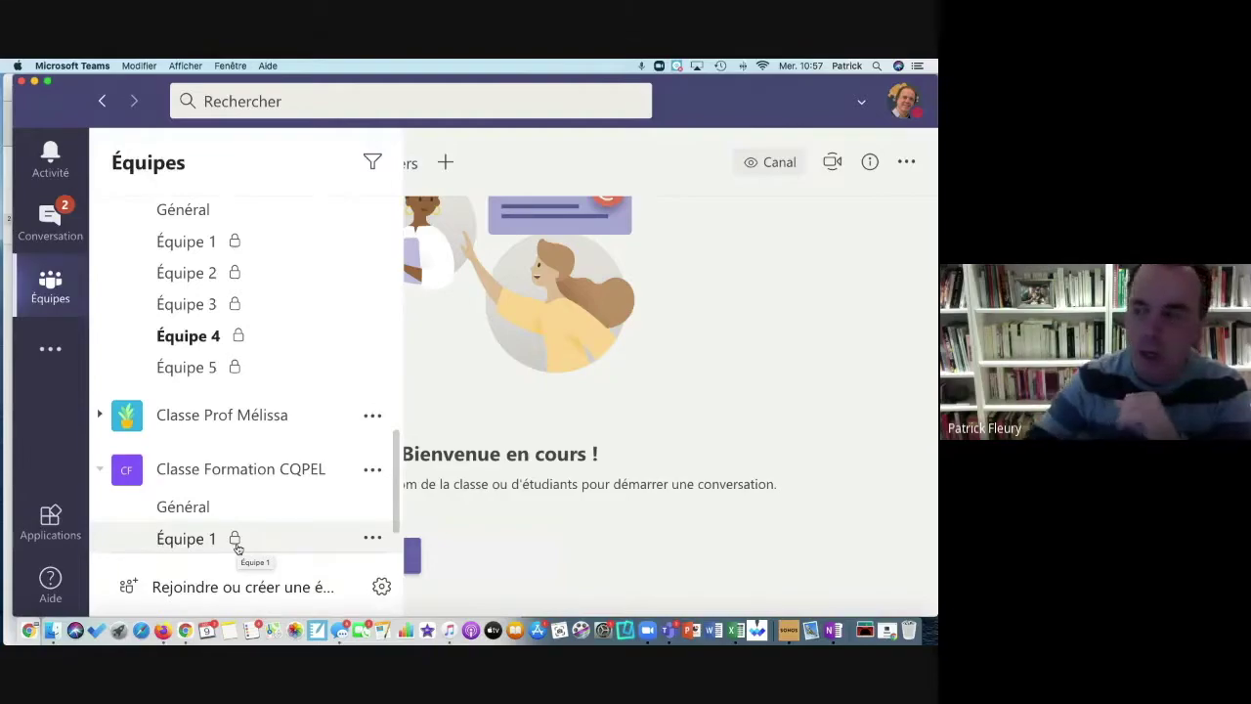
left_click(199, 507)
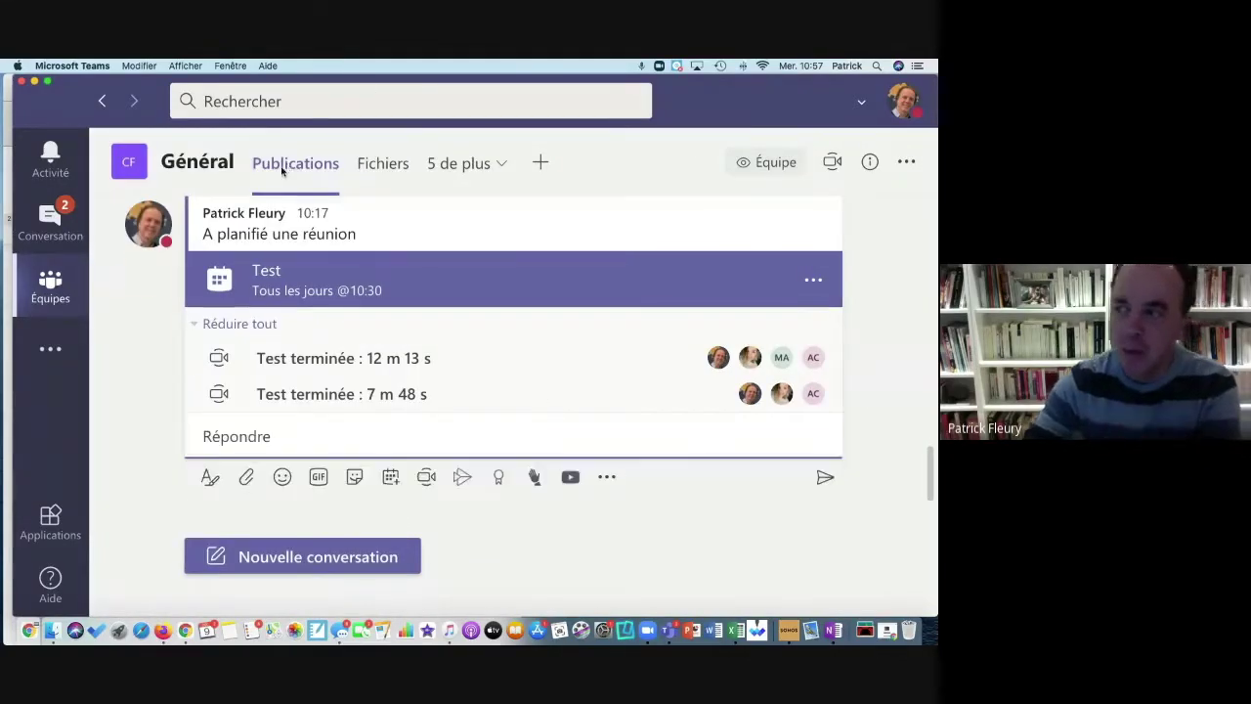
left_click(72, 293)
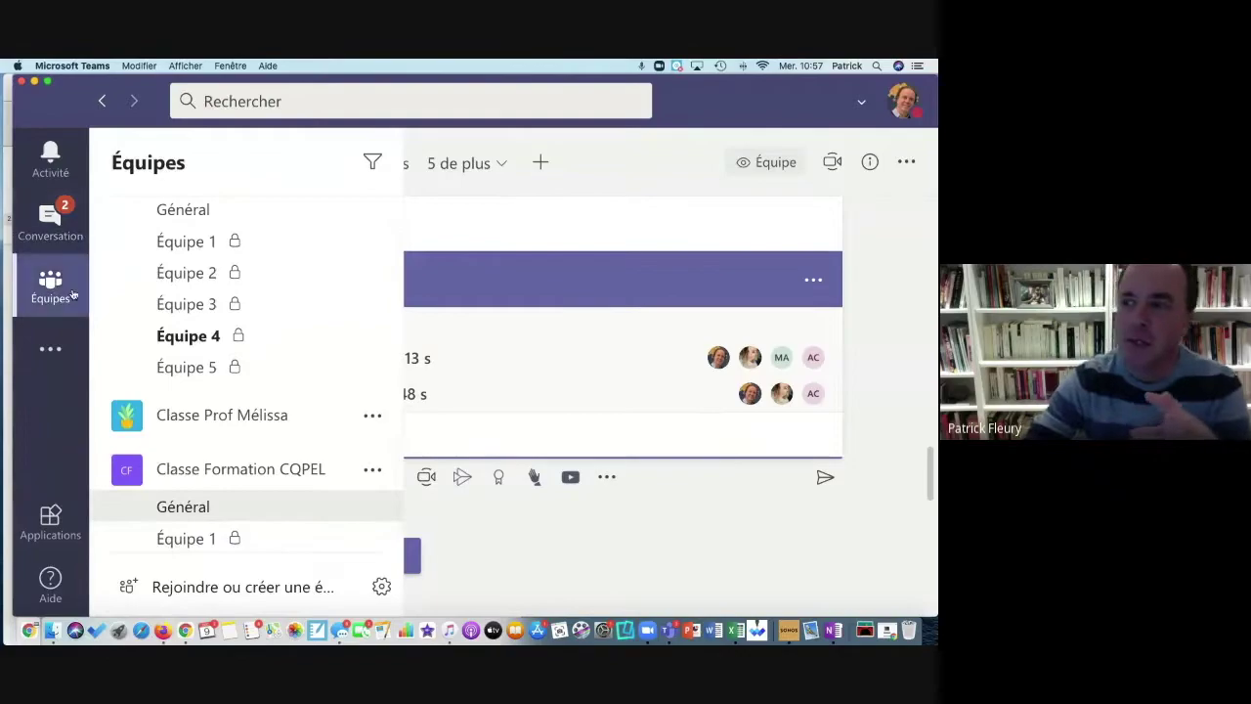
left_click(183, 540)
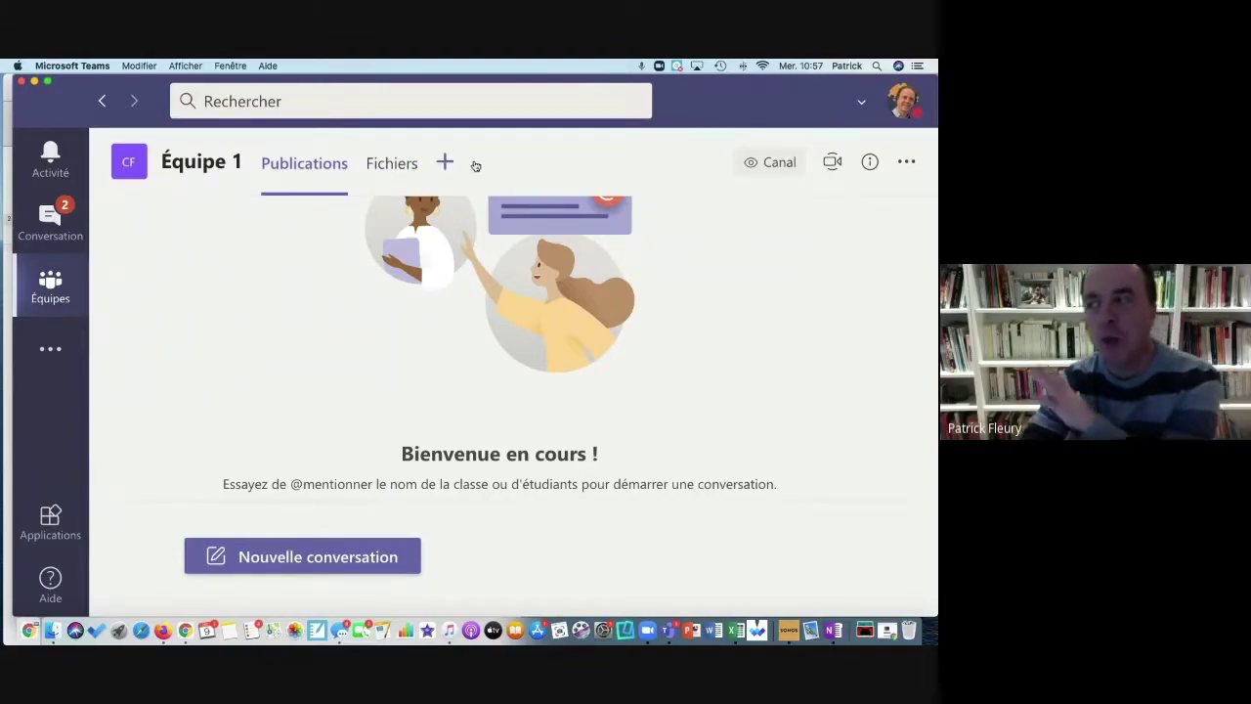
Step: Look at the Ajouter un onglet window for Équipe 1, then close it
left_click(445, 162)
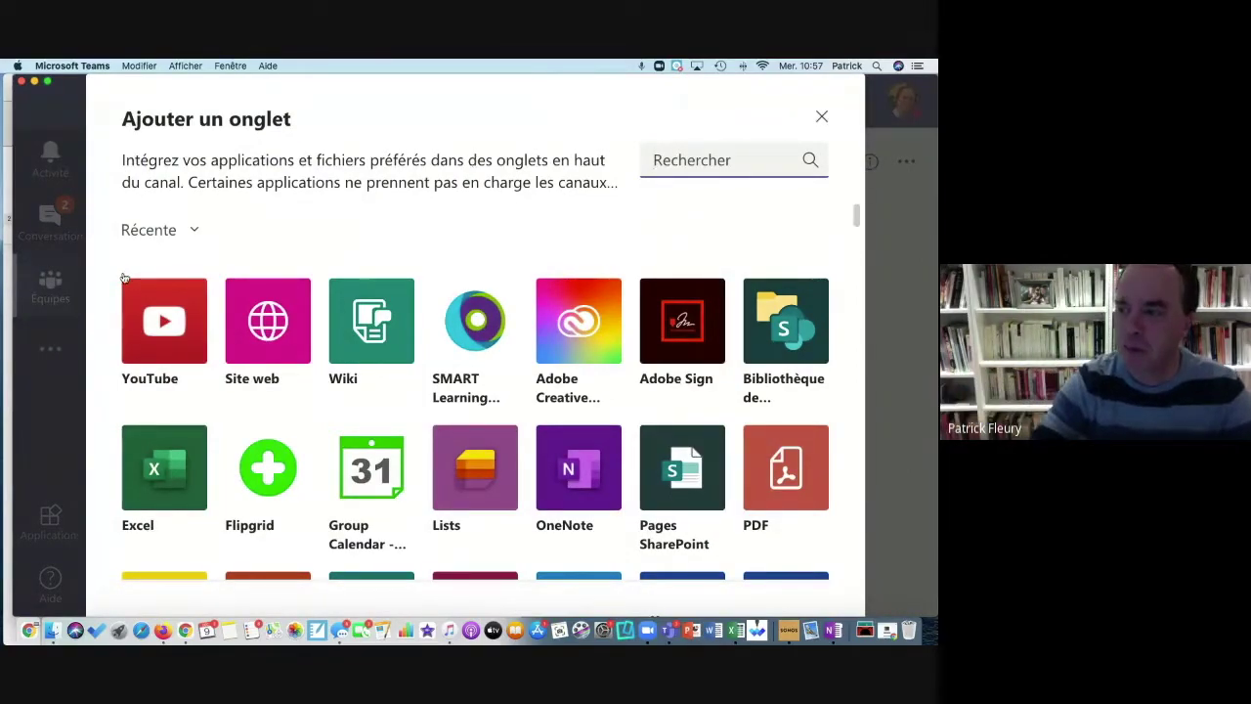
left_click(822, 117)
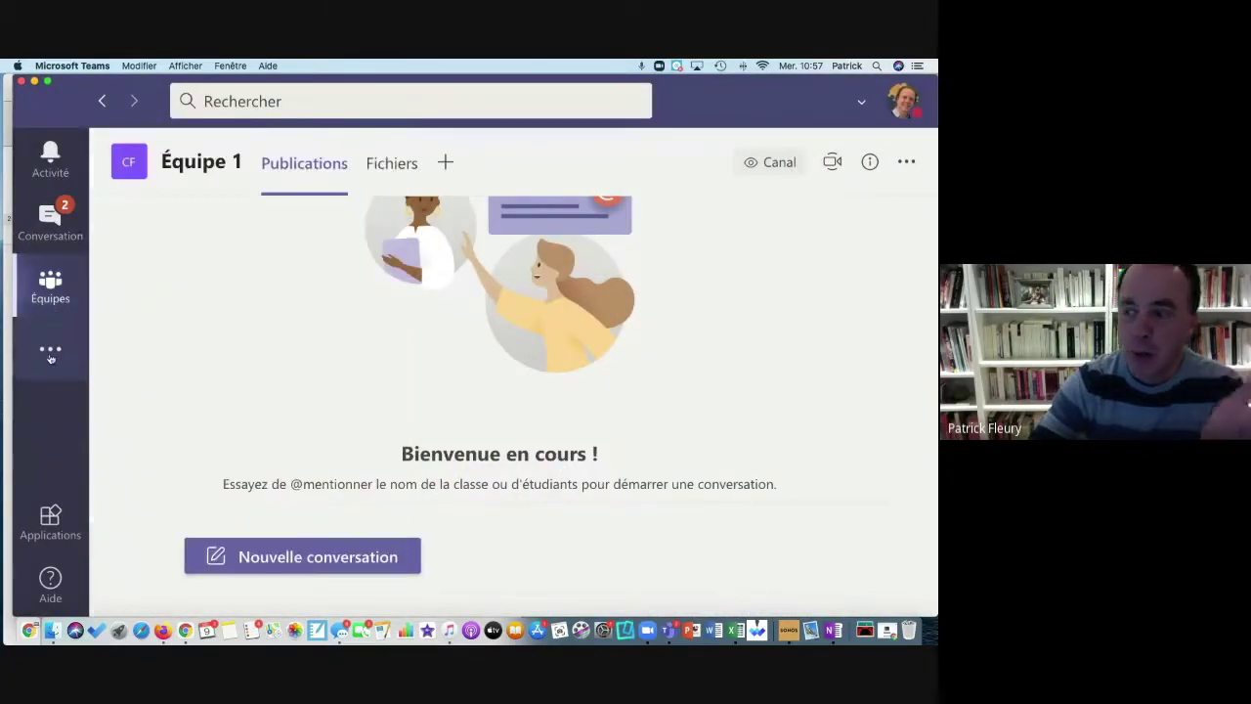
mouse_move(63, 293)
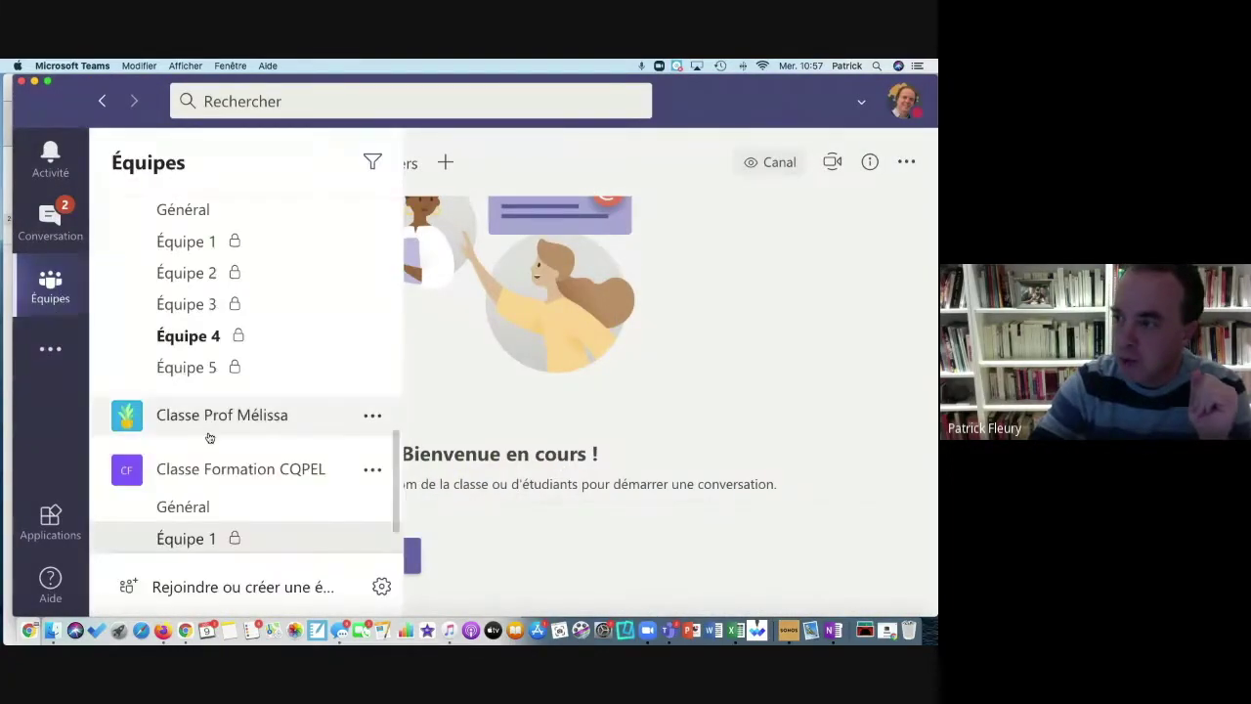
Step: Add a Standard channel named 'Équipe' that shows automatically in every member's channel list
left_click(373, 473)
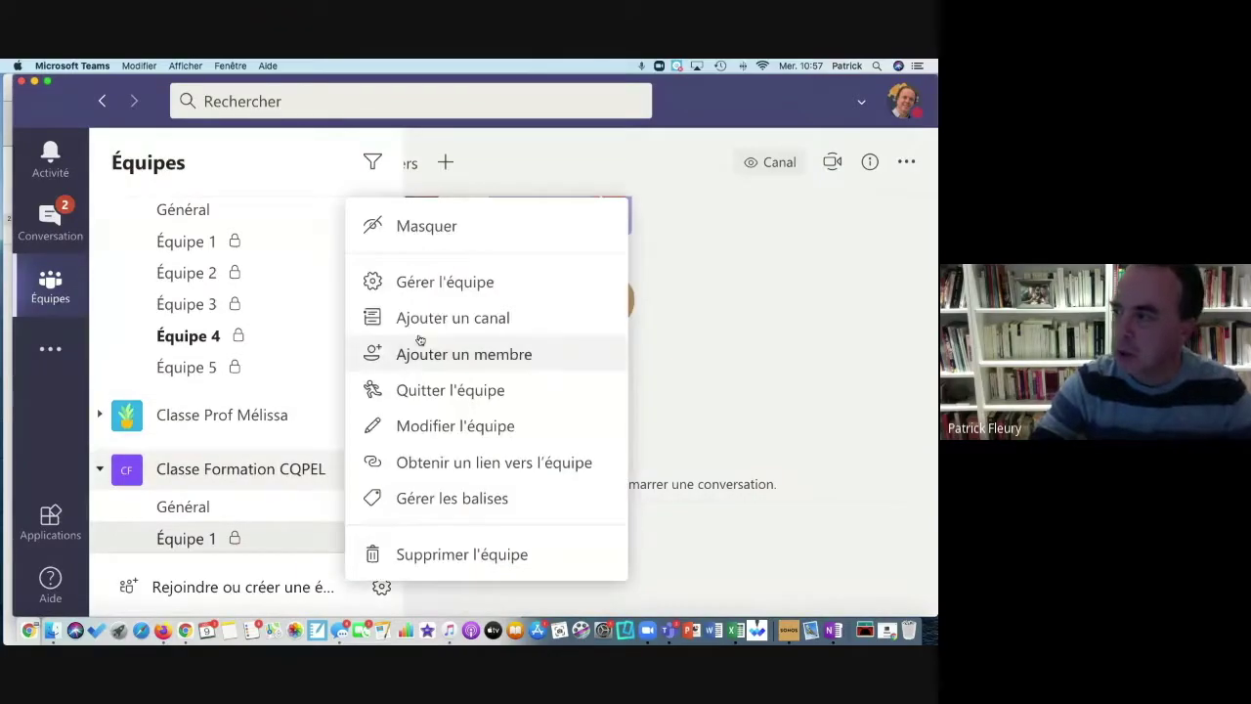
left_click(422, 283)
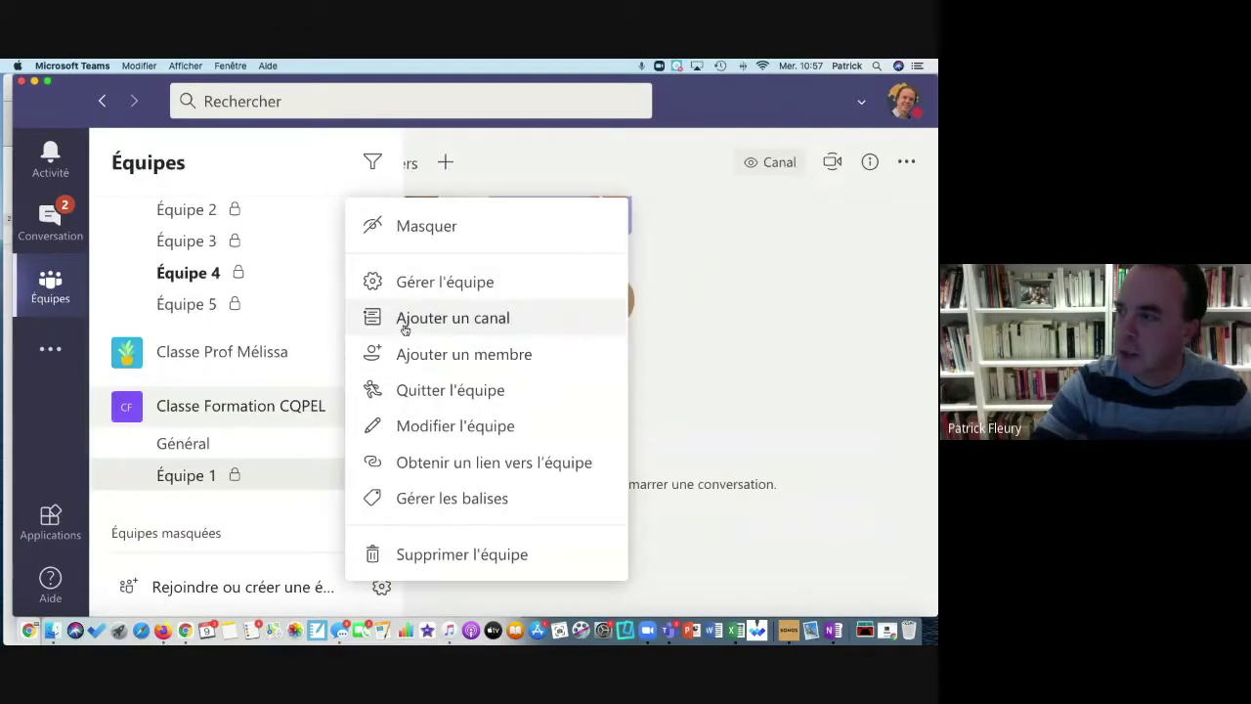
left_click(403, 323)
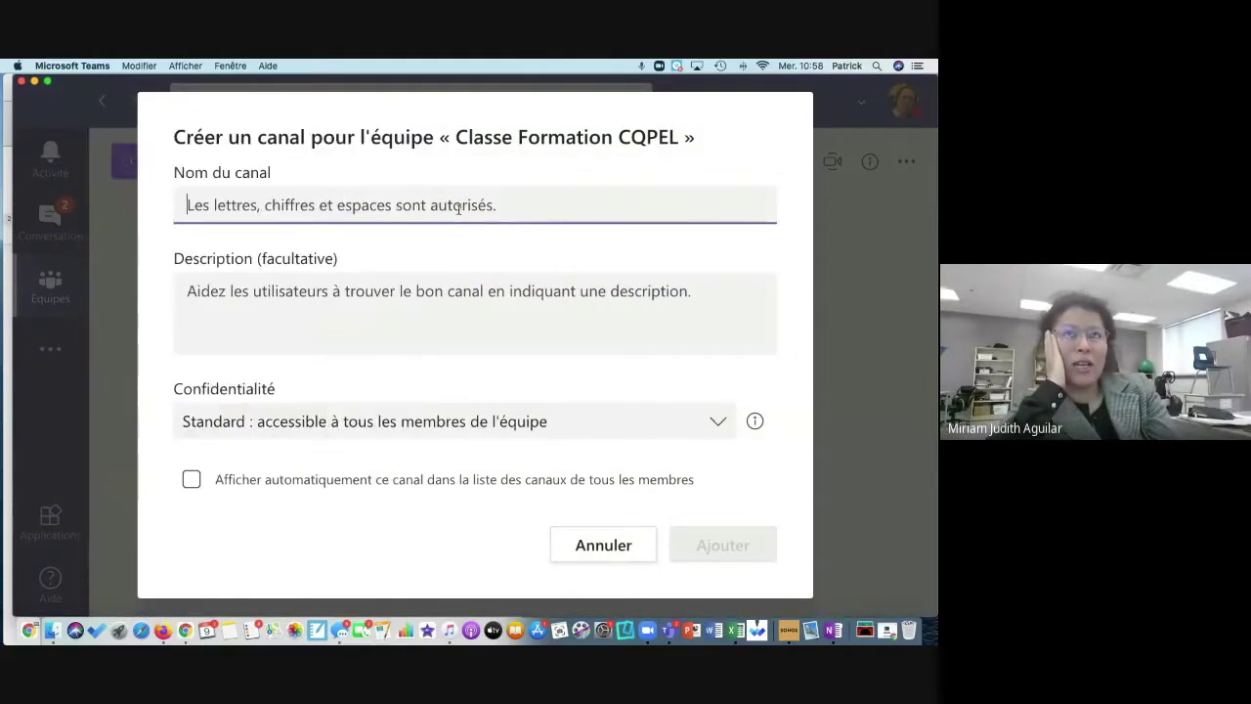
type("Équipe")
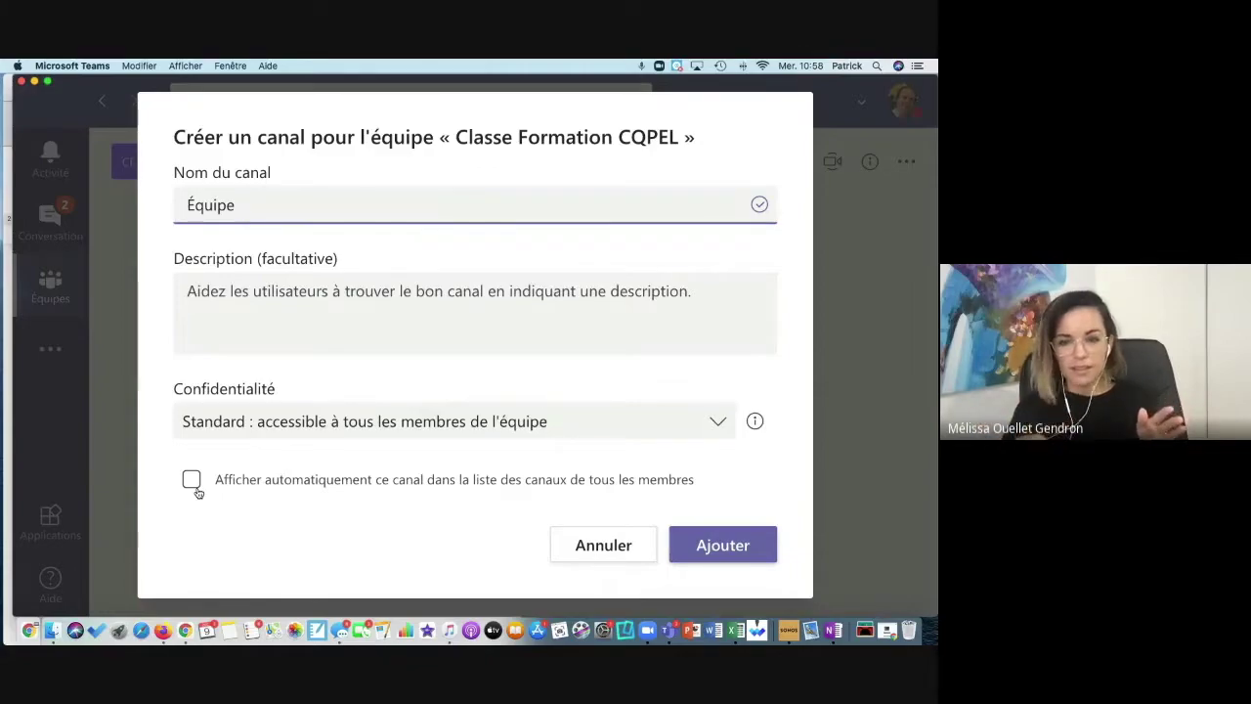
left_click(195, 485)
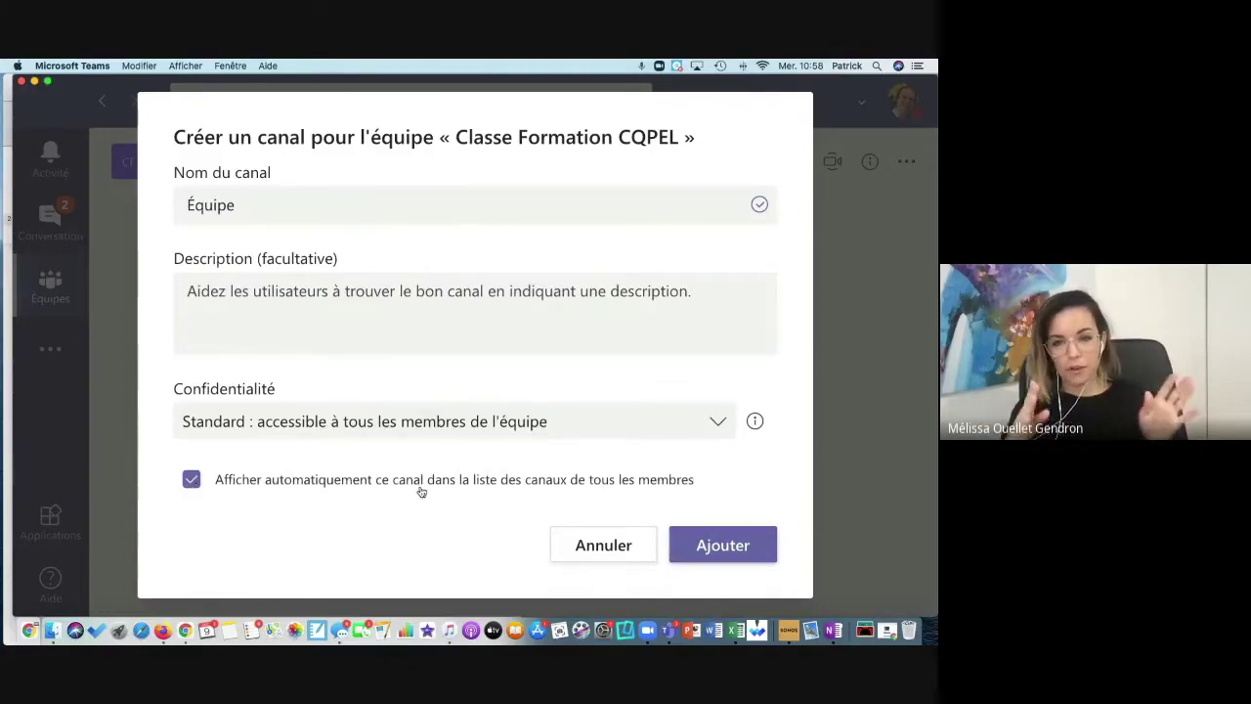
left_click(729, 546)
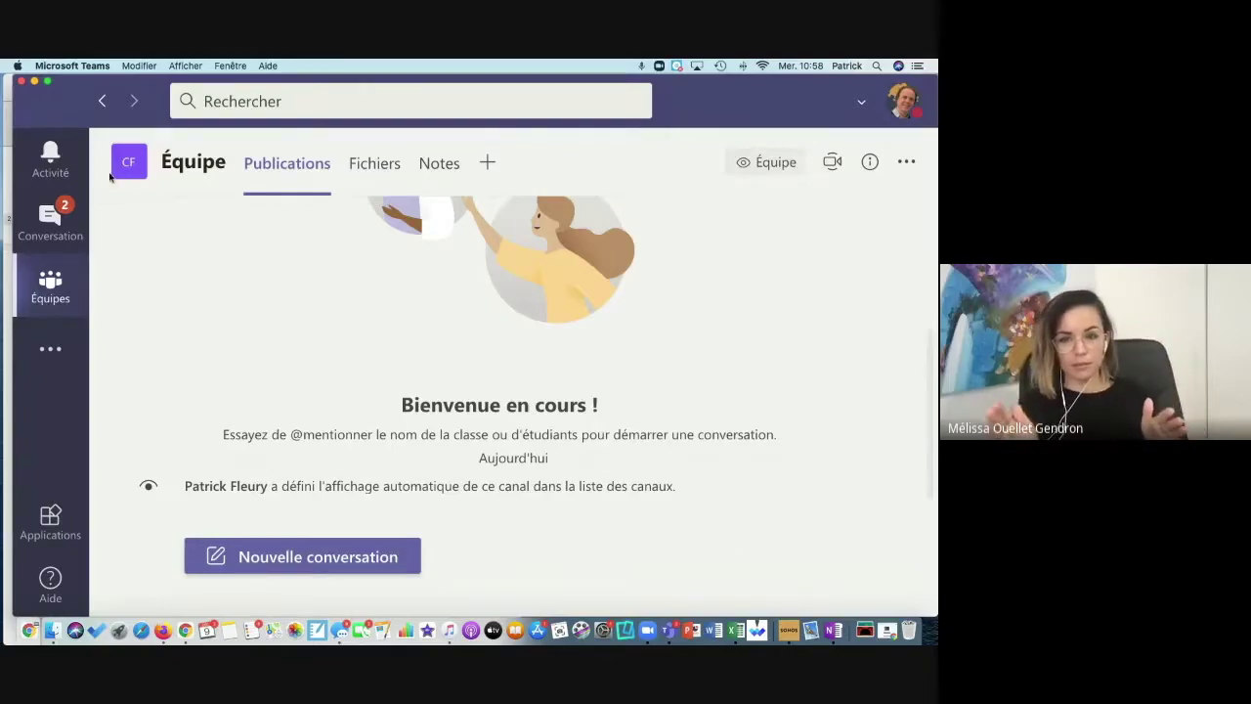
Step: Scroll through the Équipes flyout to review all teams and their channels
mouse_move(121, 168)
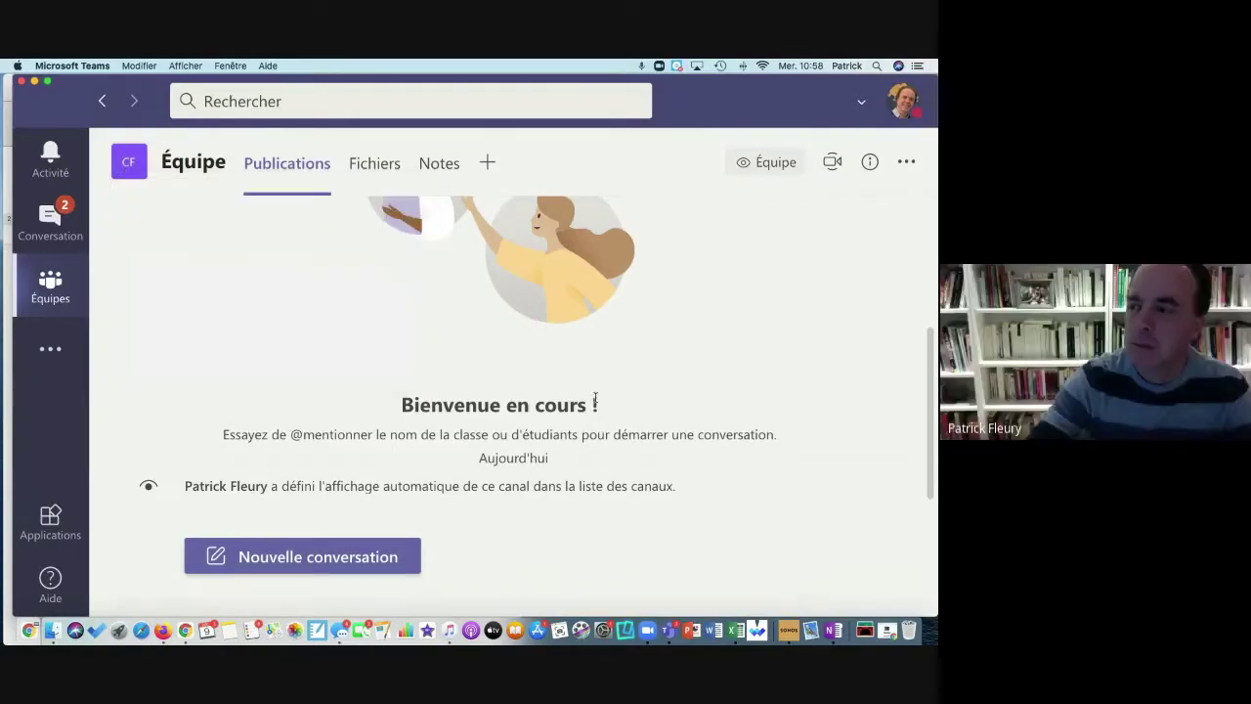
left_click(37, 283)
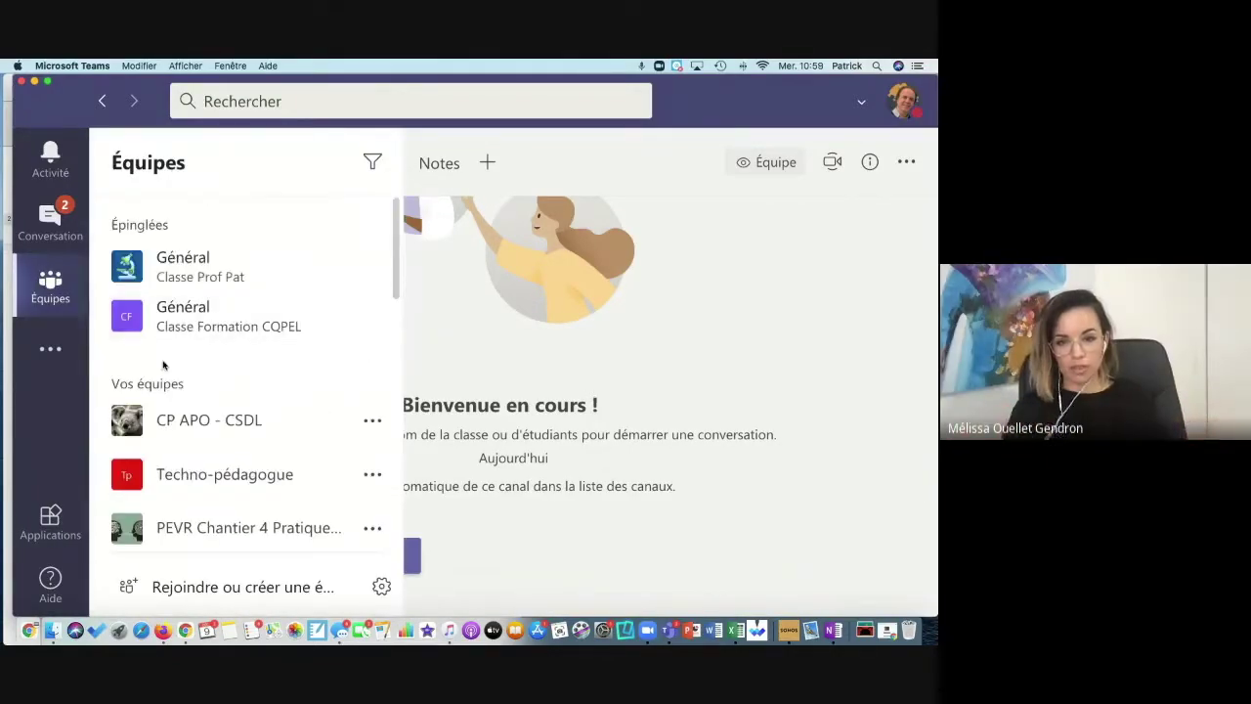
scroll(209, 407, "down", 5)
scroll(210, 407, "down", 5)
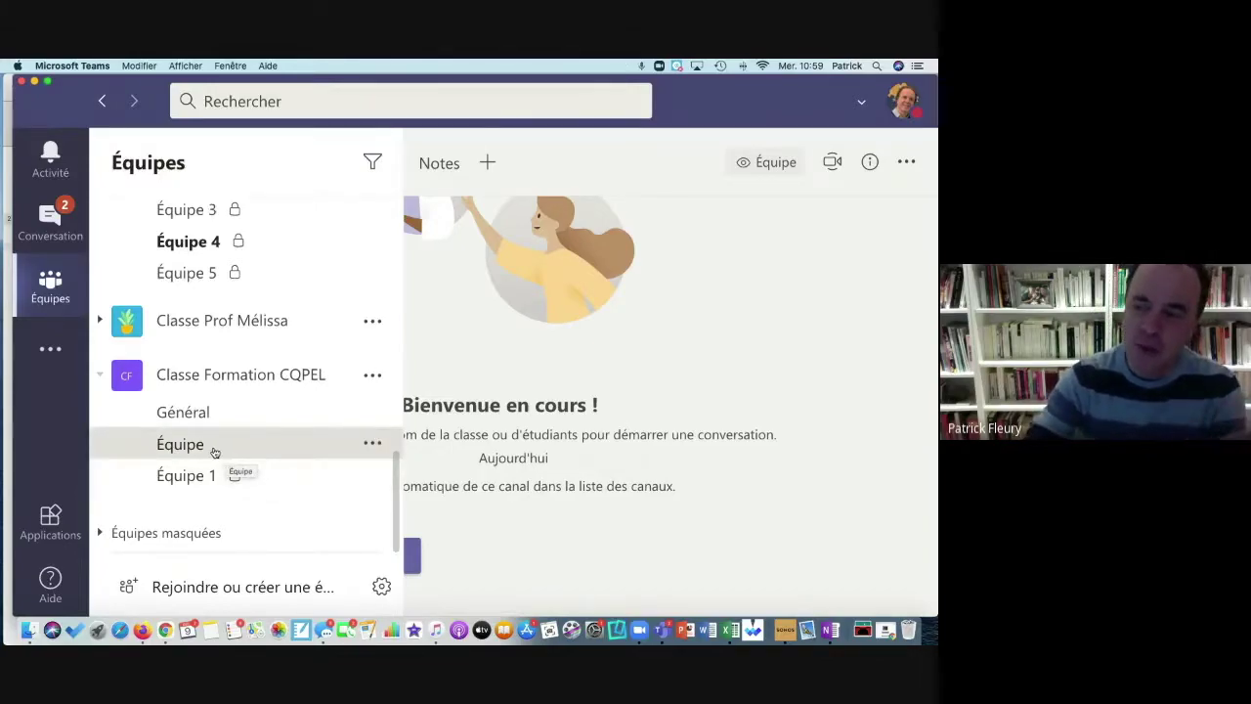
scroll(243, 378, "up", 5)
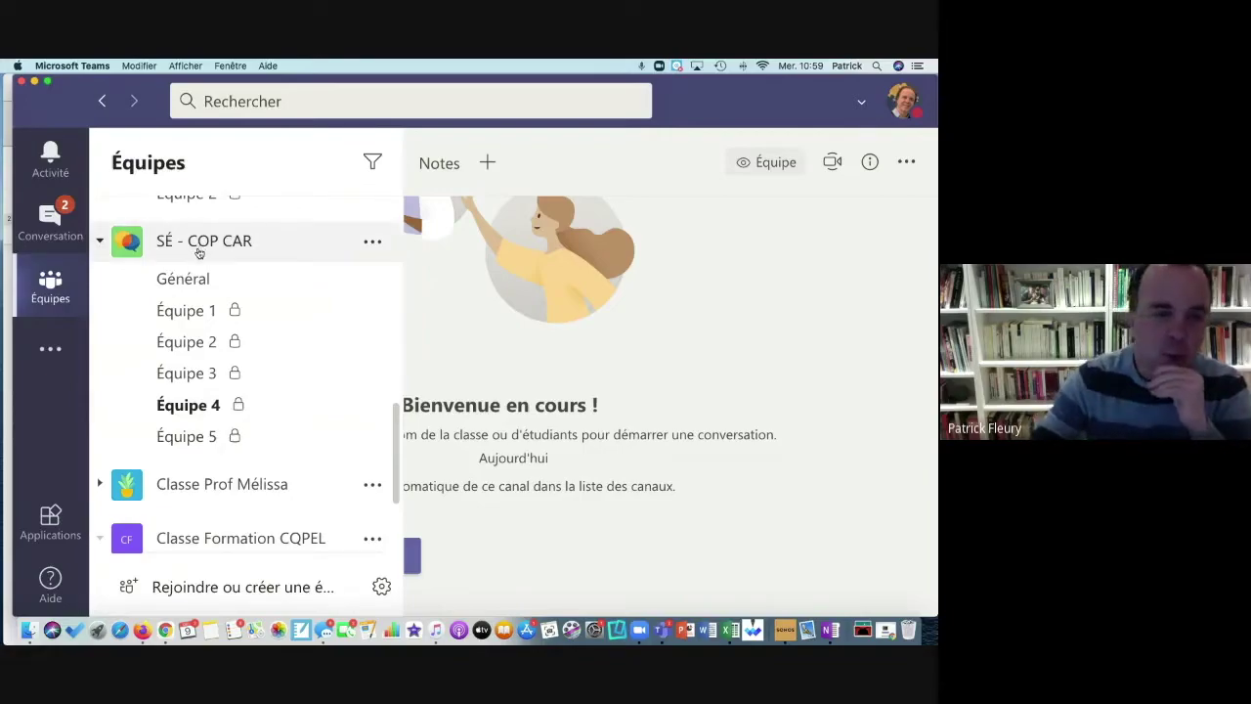
Step: Open SÉ - COP CAR's private Équipe 2 channel and maximize the Teams window
left_click(211, 348)
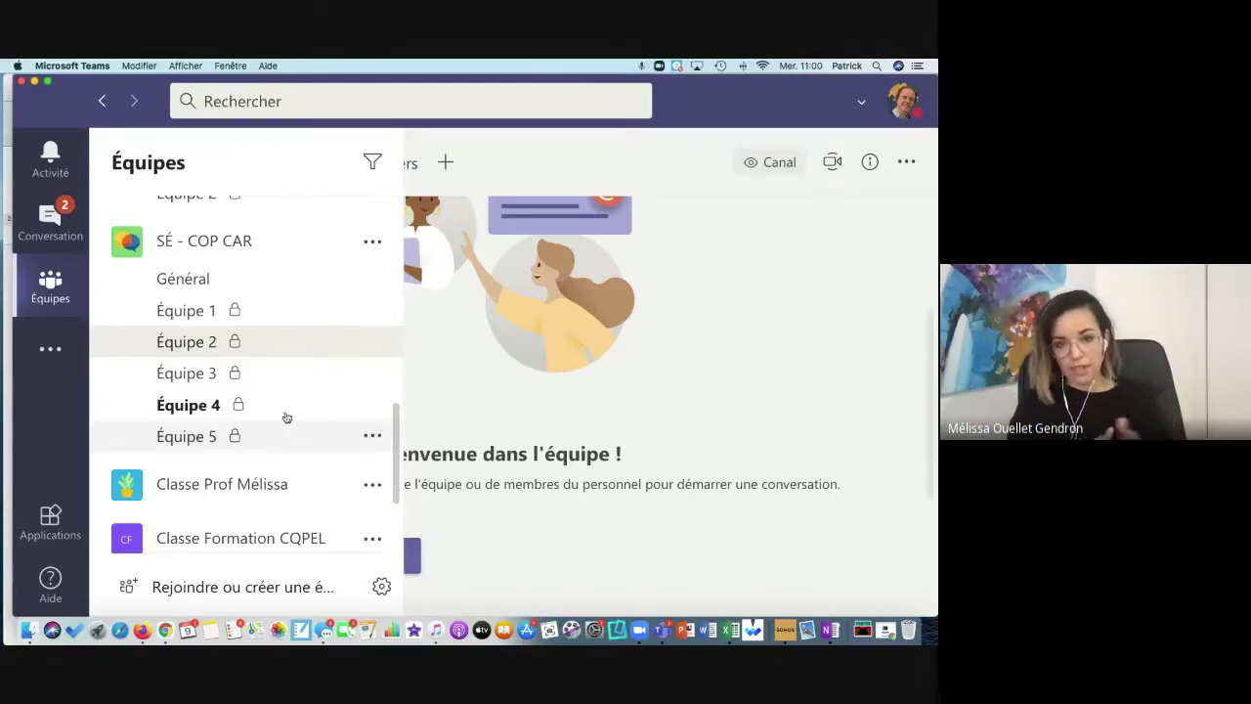
left_click(70, 94)
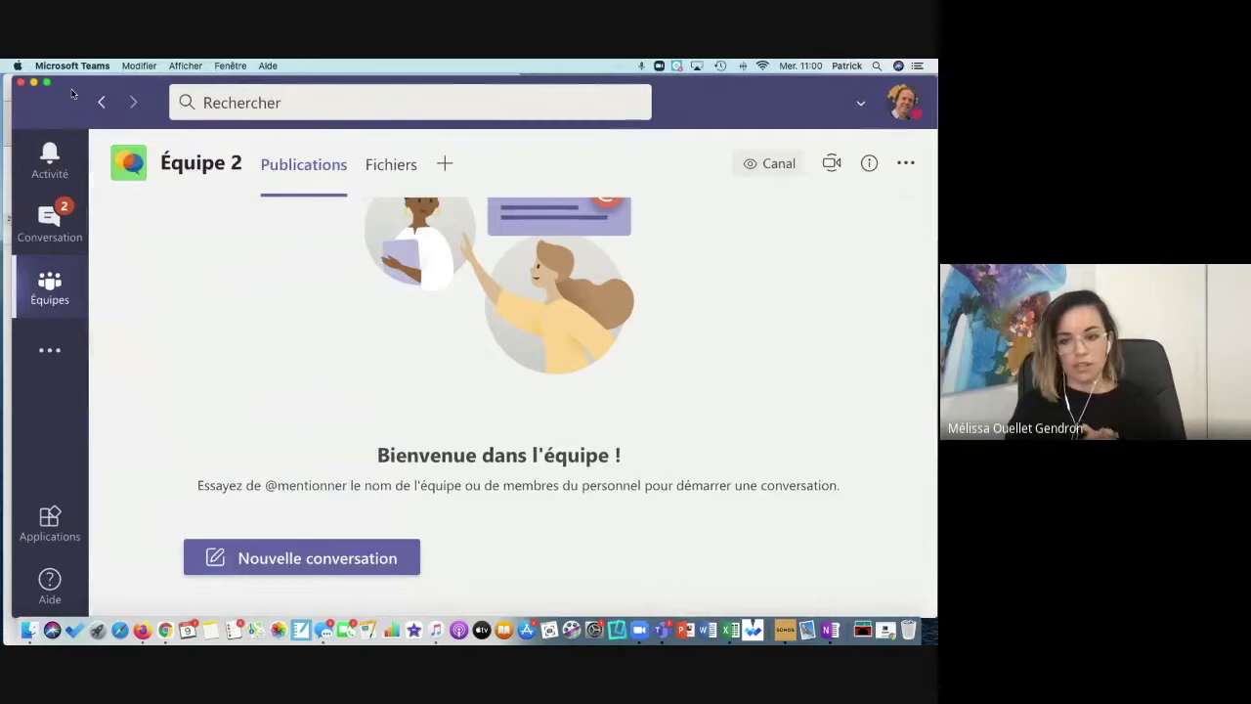
left_click_drag(70, 91, 124, 112)
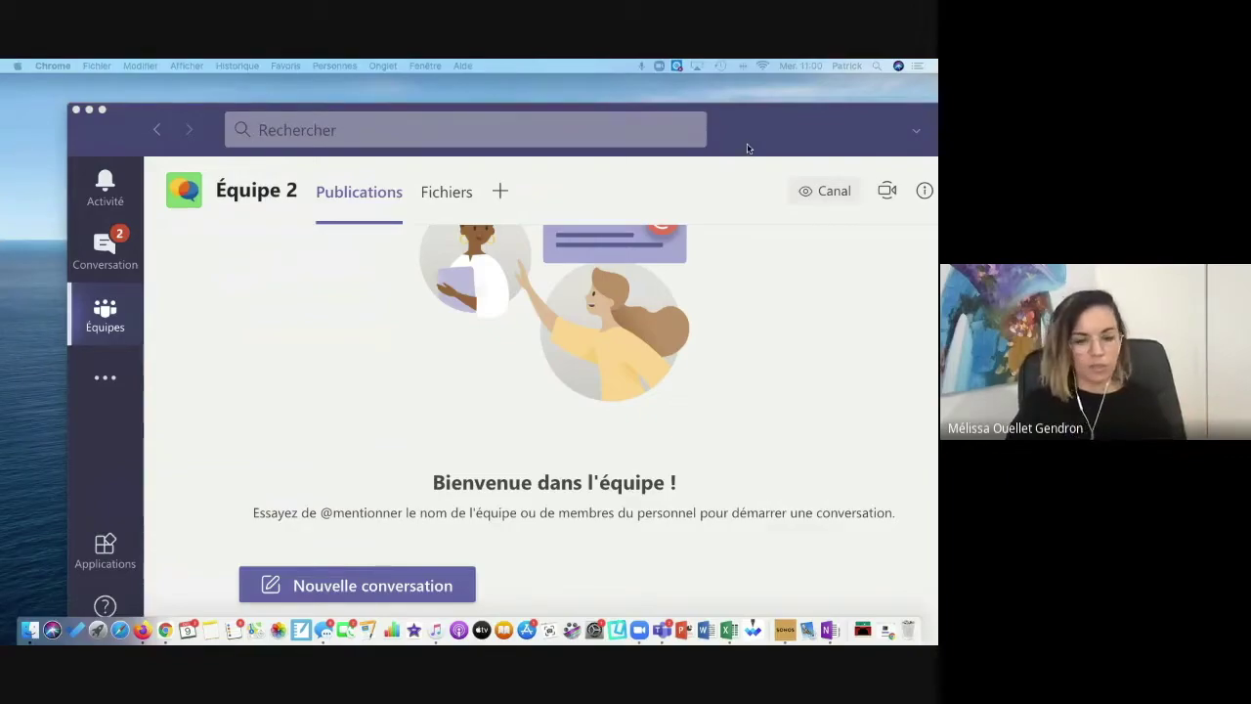
double_click(751, 149)
Step: Scroll the teams list to Classe Formation CQPEL's Général, Équipe and Équipe 1 channels
left_click(29, 282)
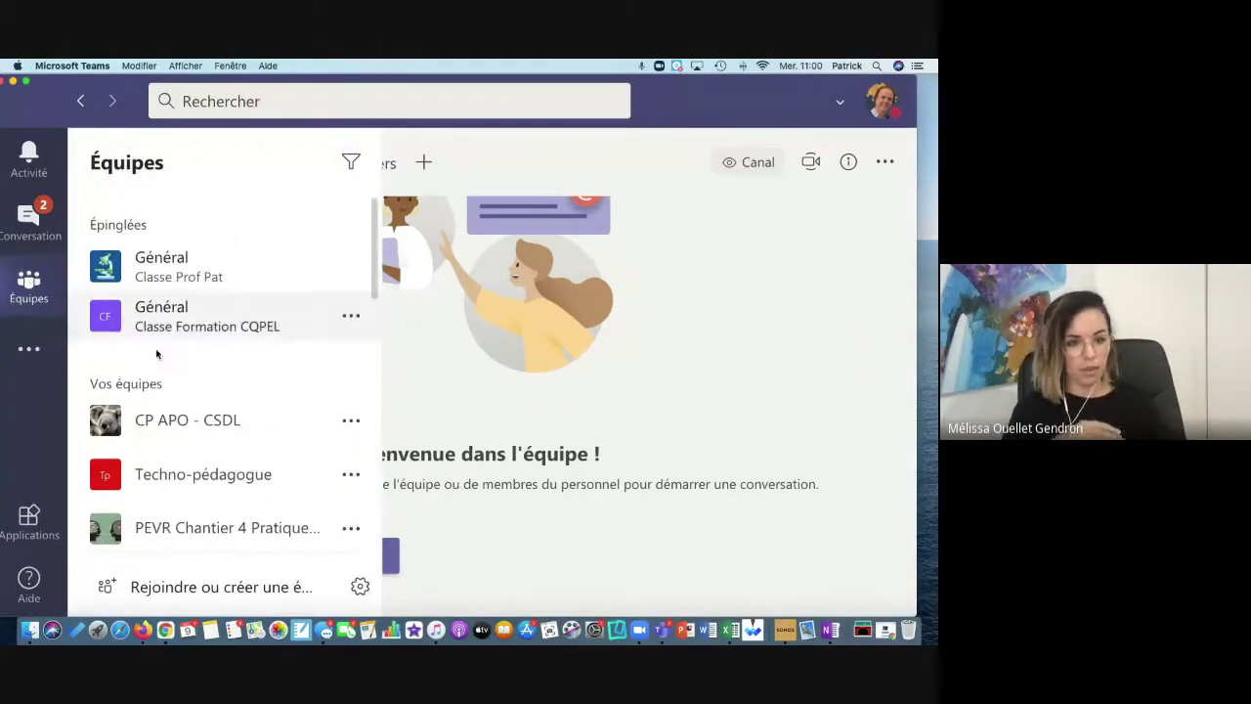
scroll(174, 421, "down", 5)
scroll(176, 422, "up", 2)
scroll(176, 422, "down", 5)
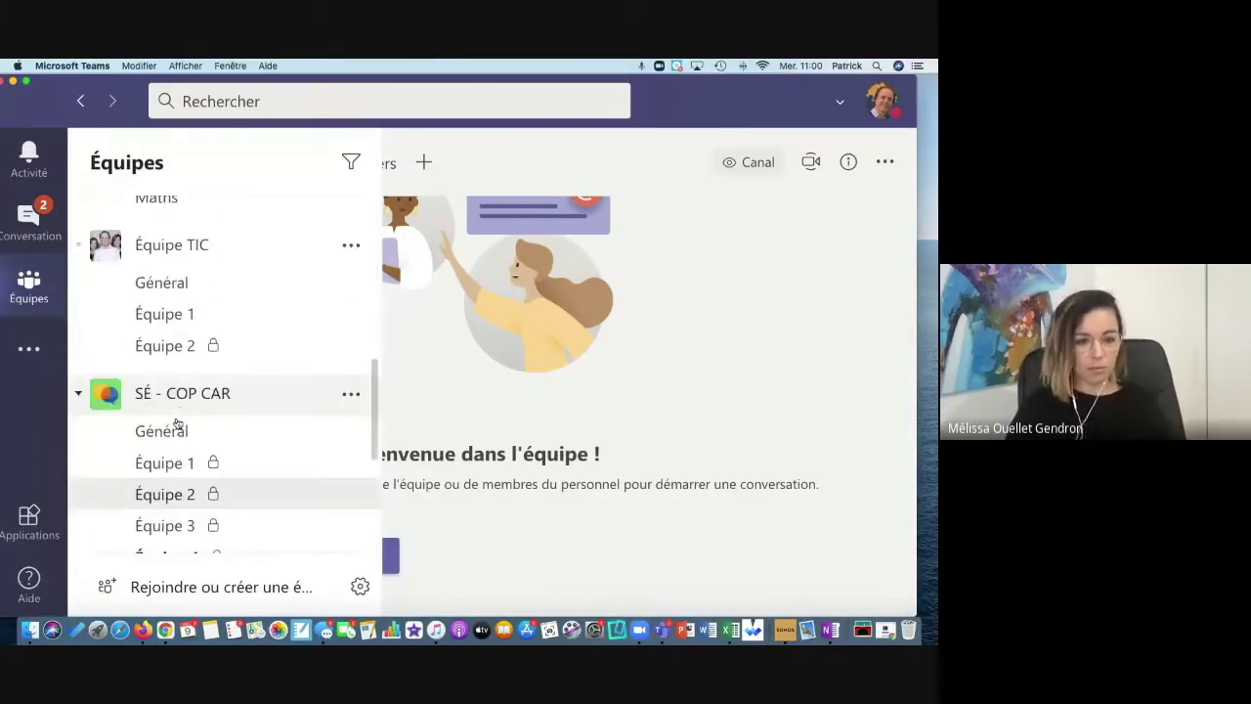
scroll(177, 423, "down", 4)
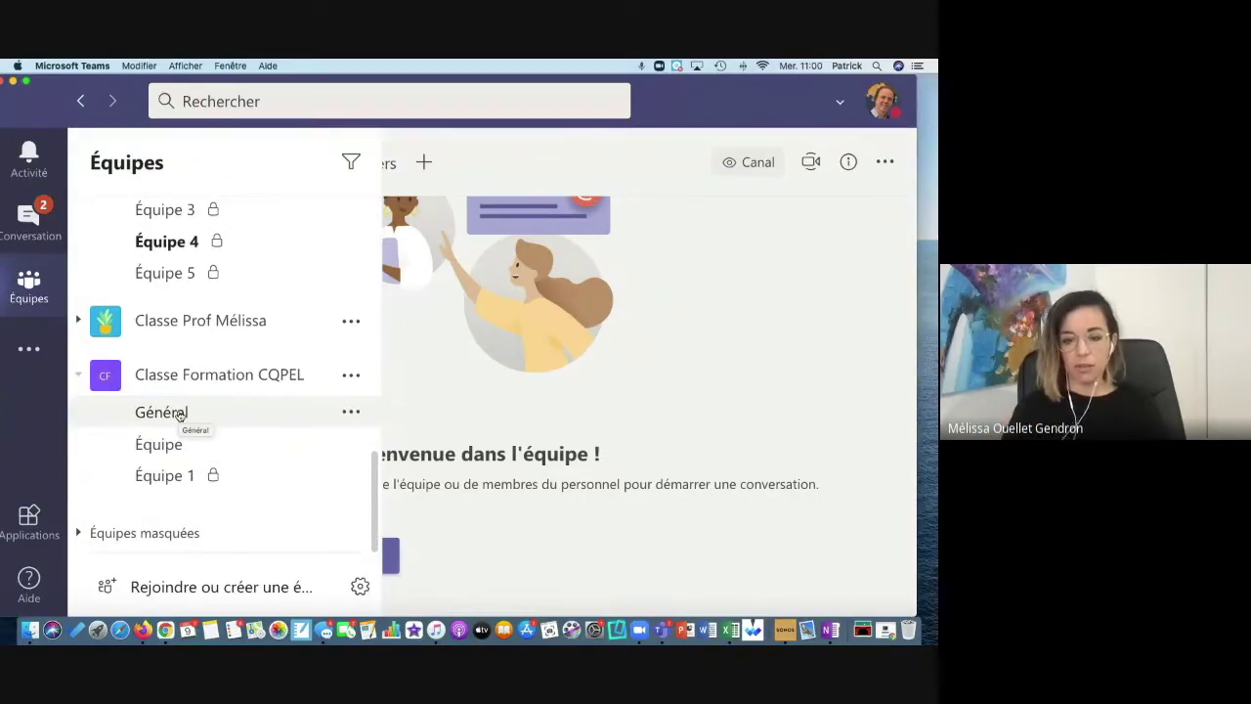
Step: Open Général in Classe Formation CQPEL and compare its options menu with Équipe 1's
left_click(177, 414)
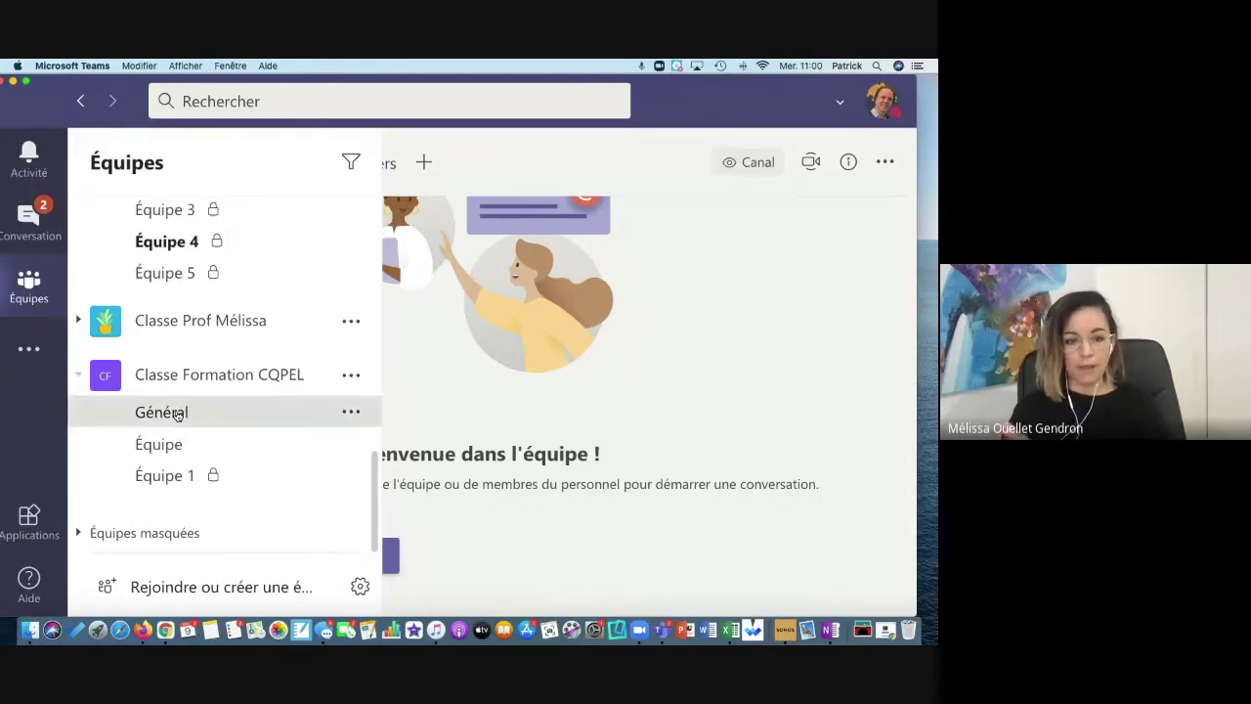
left_click(351, 412)
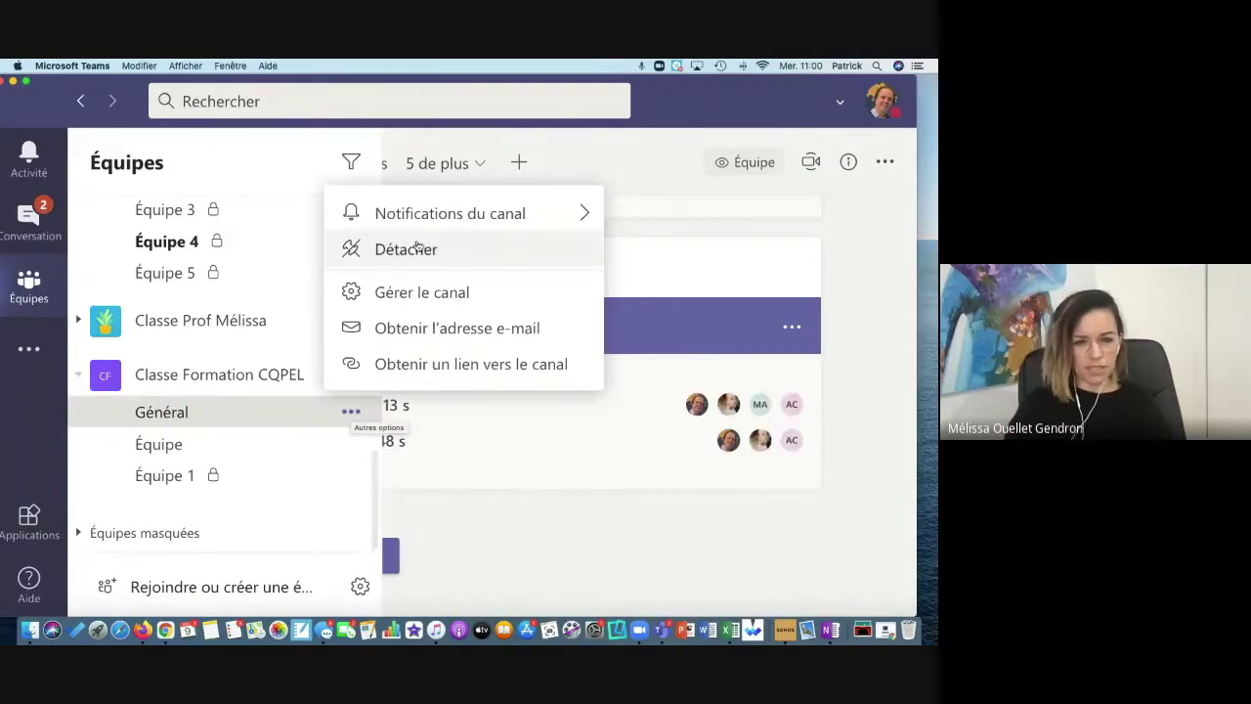
mouse_move(422, 228)
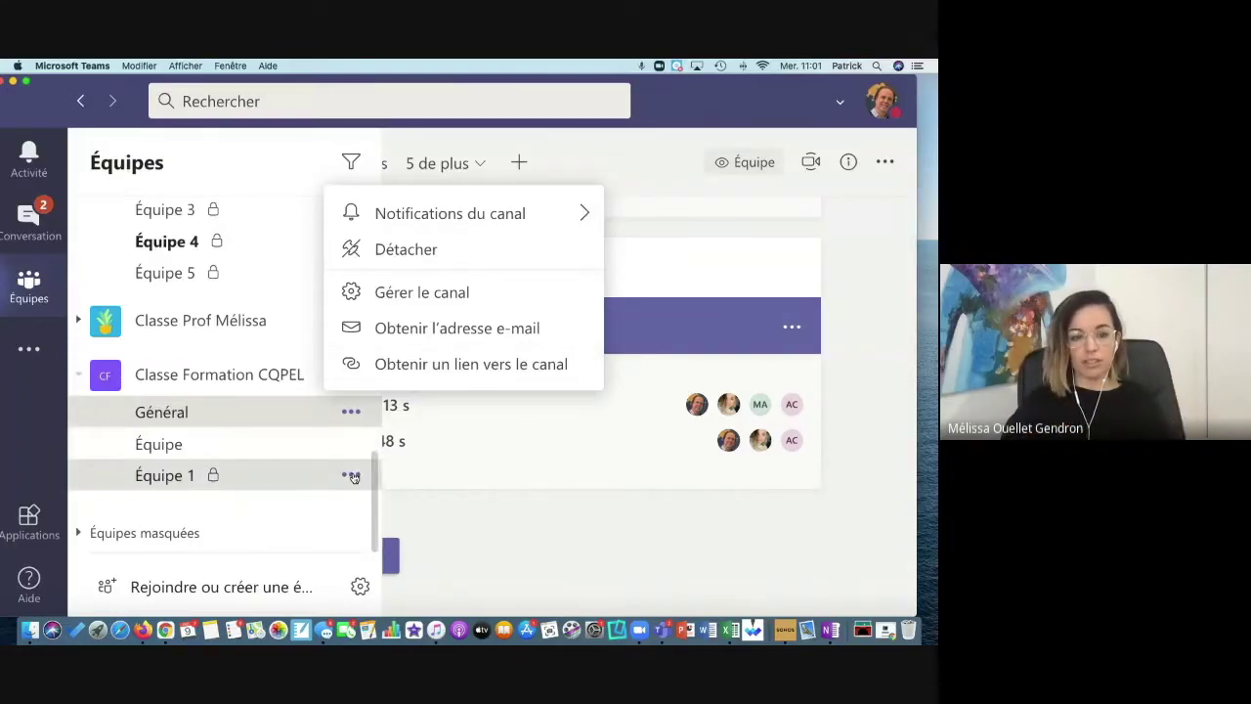
left_click(350, 475)
mouse_move(425, 124)
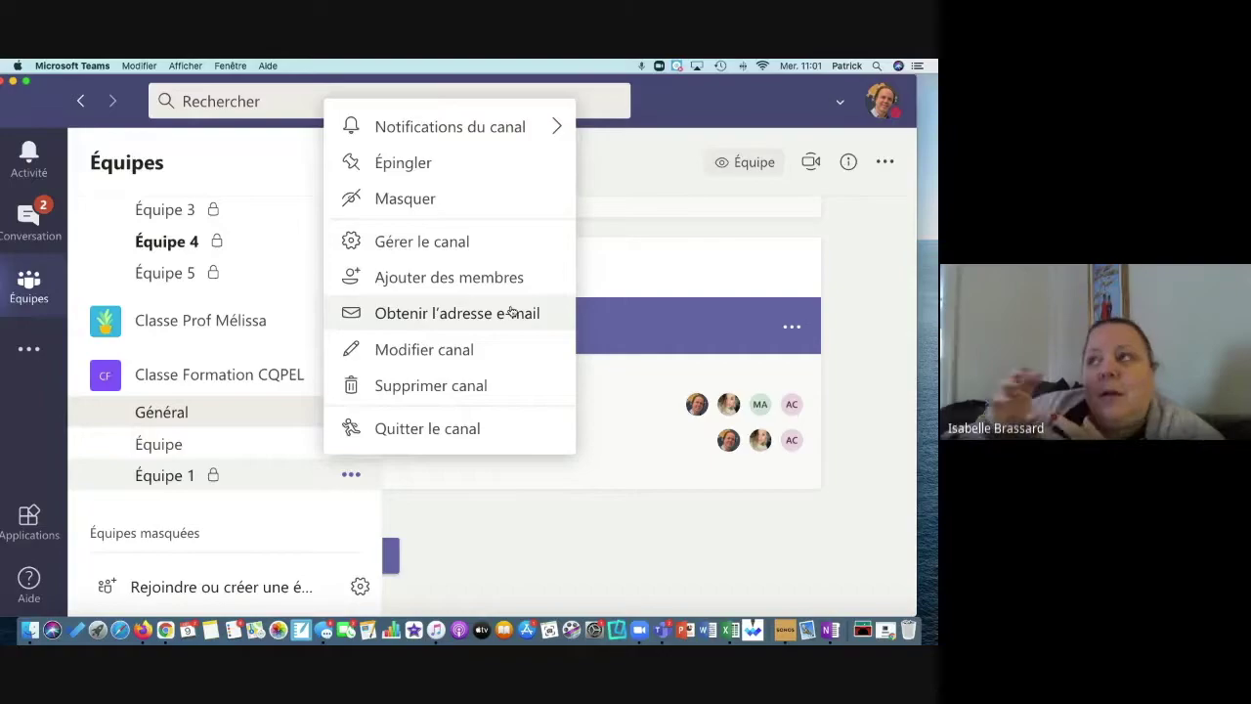
Step: Open the private Équipe 4 channel of SÉ - COP CAR
scroll(232, 303, "up", 4)
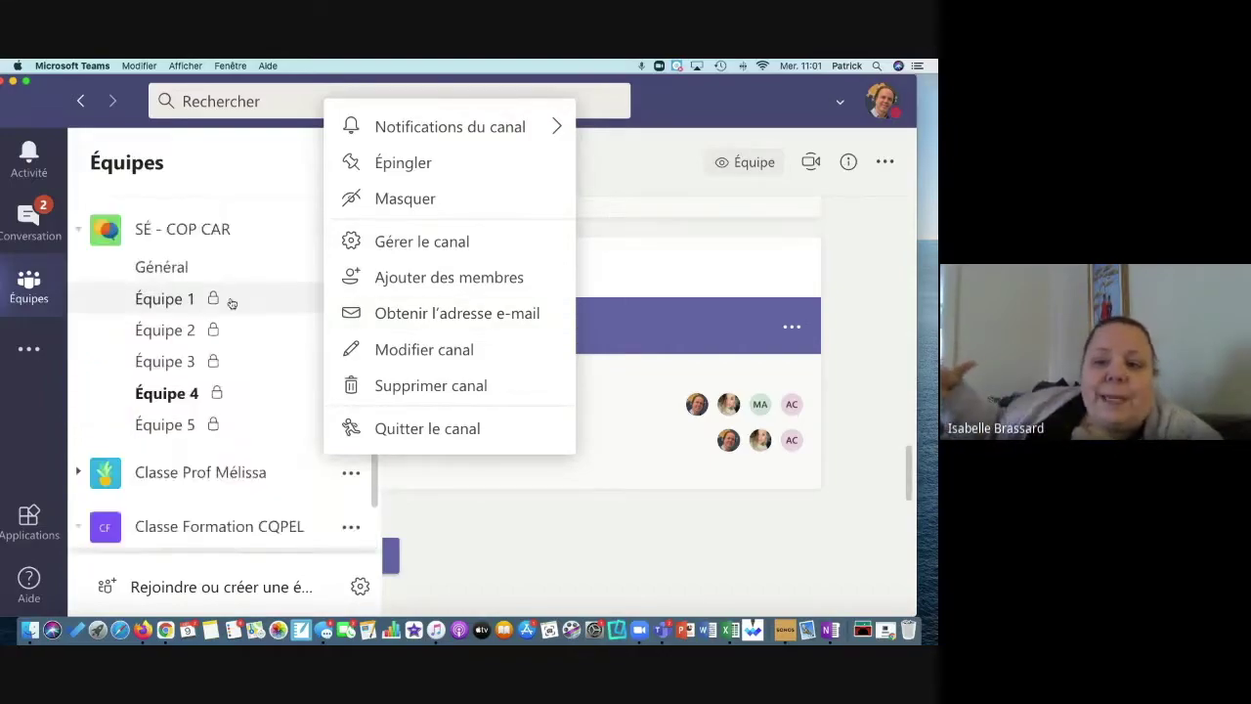
left_click(182, 417)
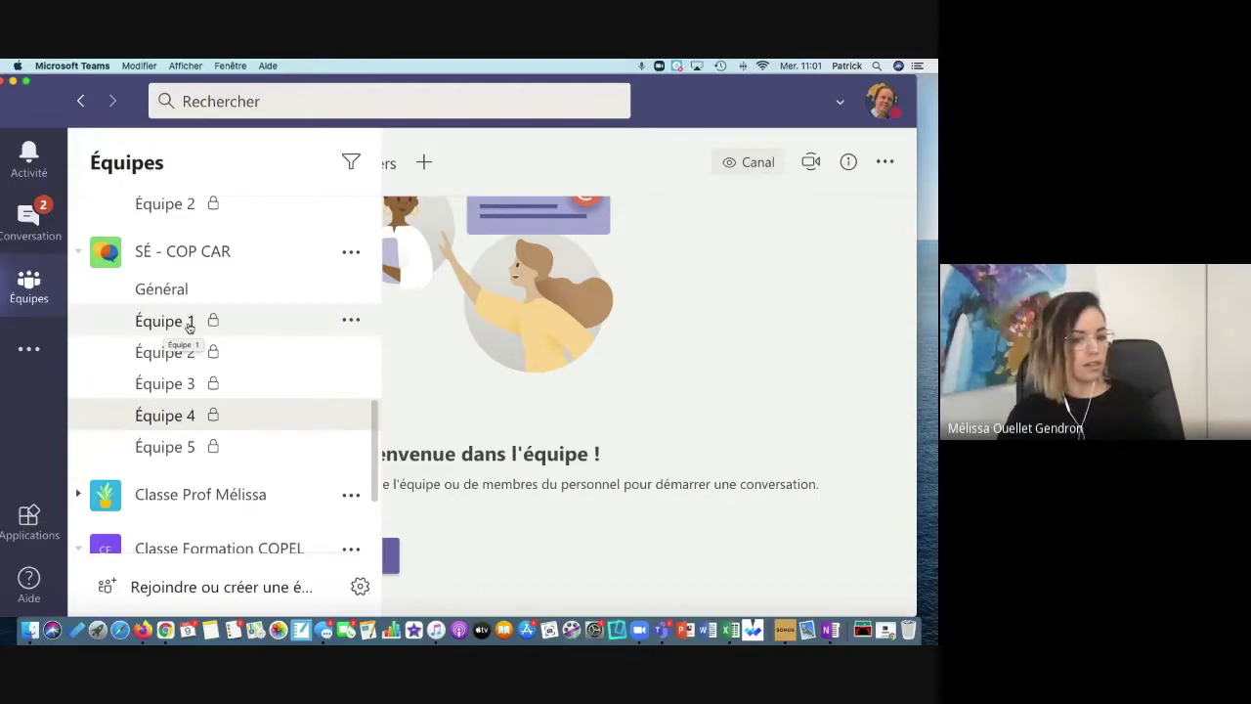
scroll(147, 468, "down", 2)
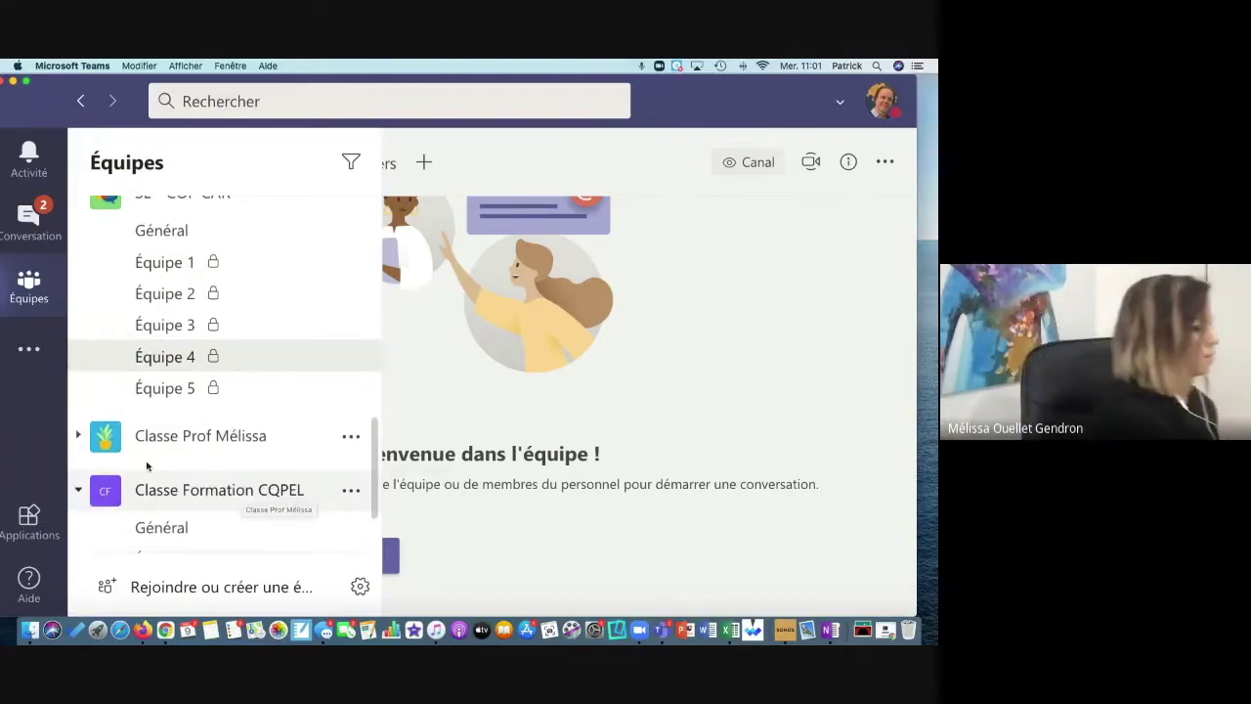
Step: Open the pineapple-logo class team's Général channel with the ongoing Réunion dans « General » meeting
left_click(116, 441)
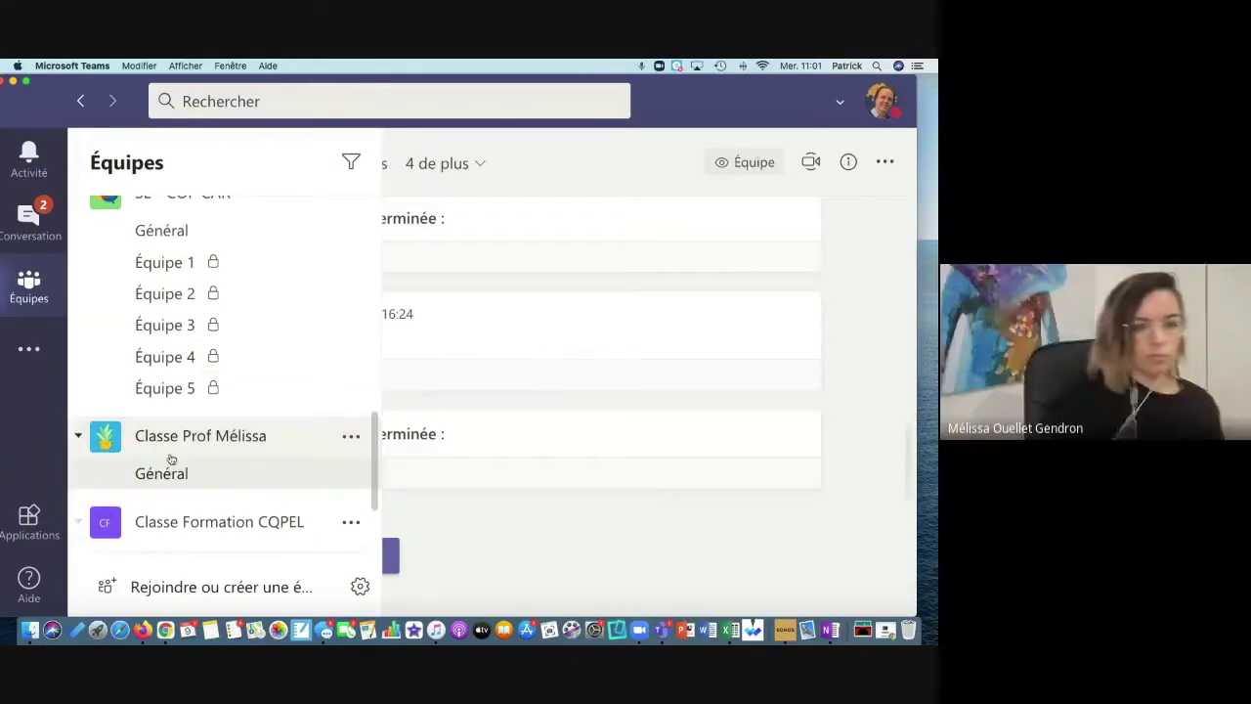
scroll(167, 475, "down", 3)
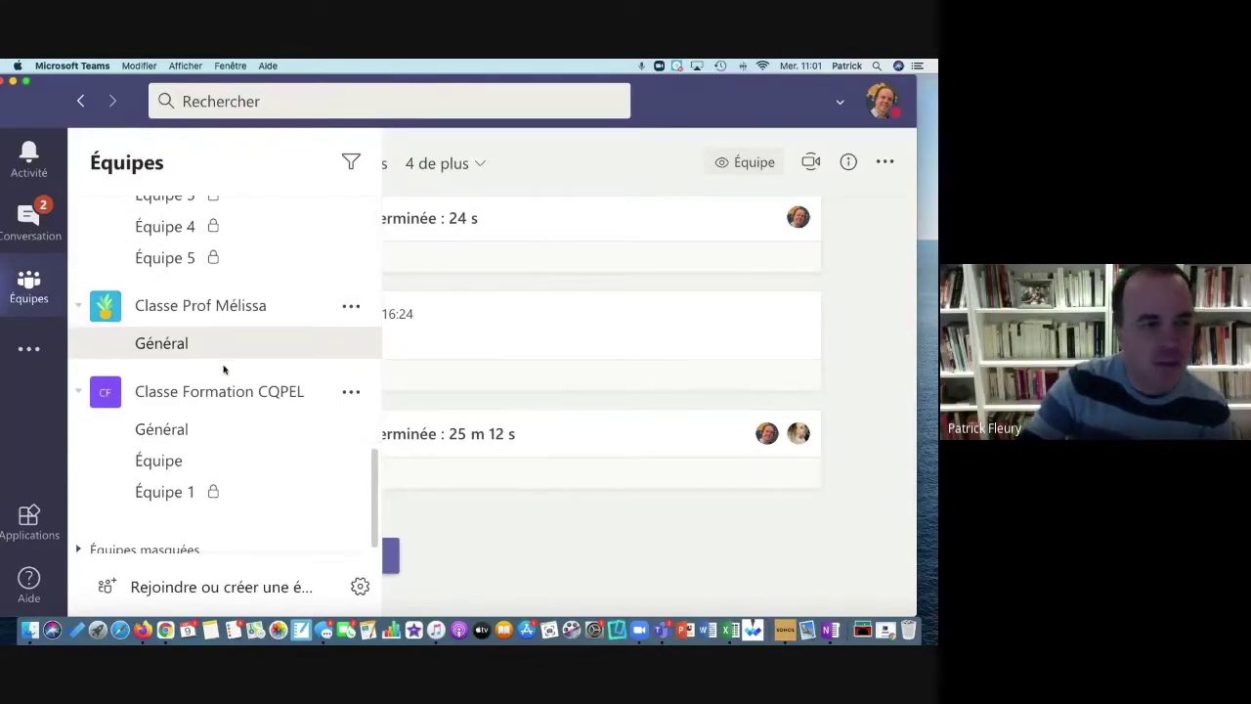
scroll(225, 368, "up", 3)
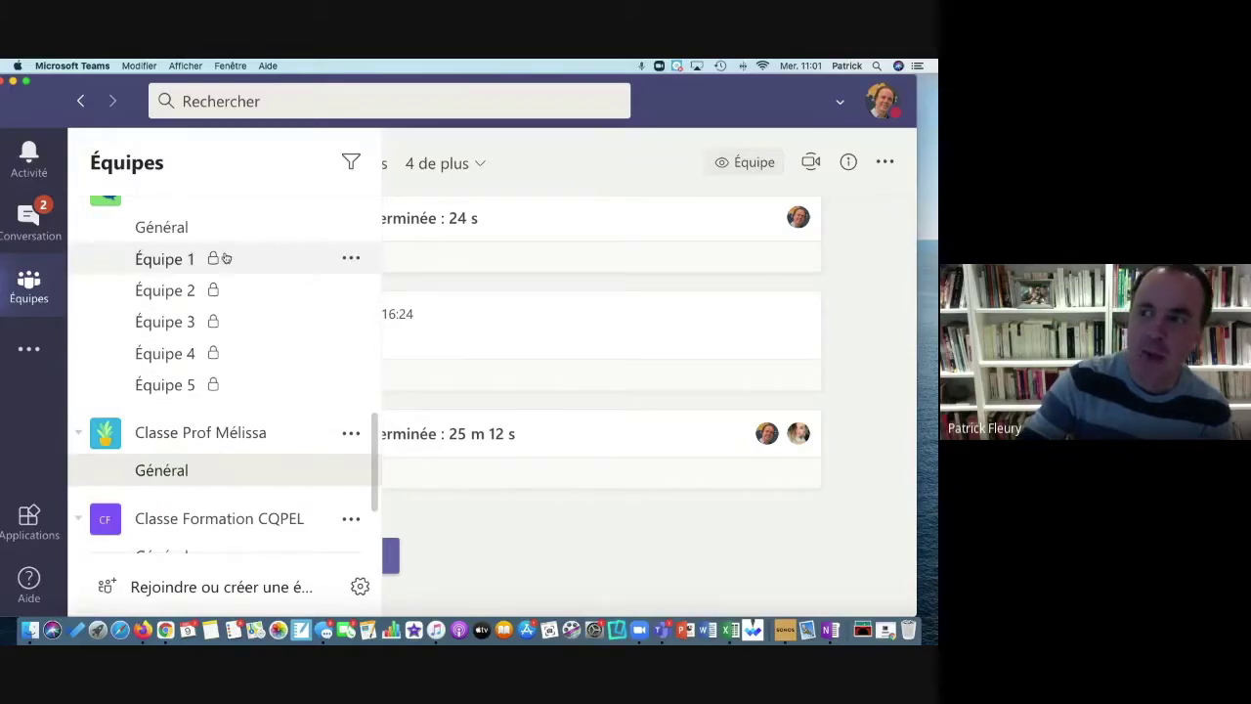
scroll(215, 257, "up", 2)
scroll(215, 257, "down", 2)
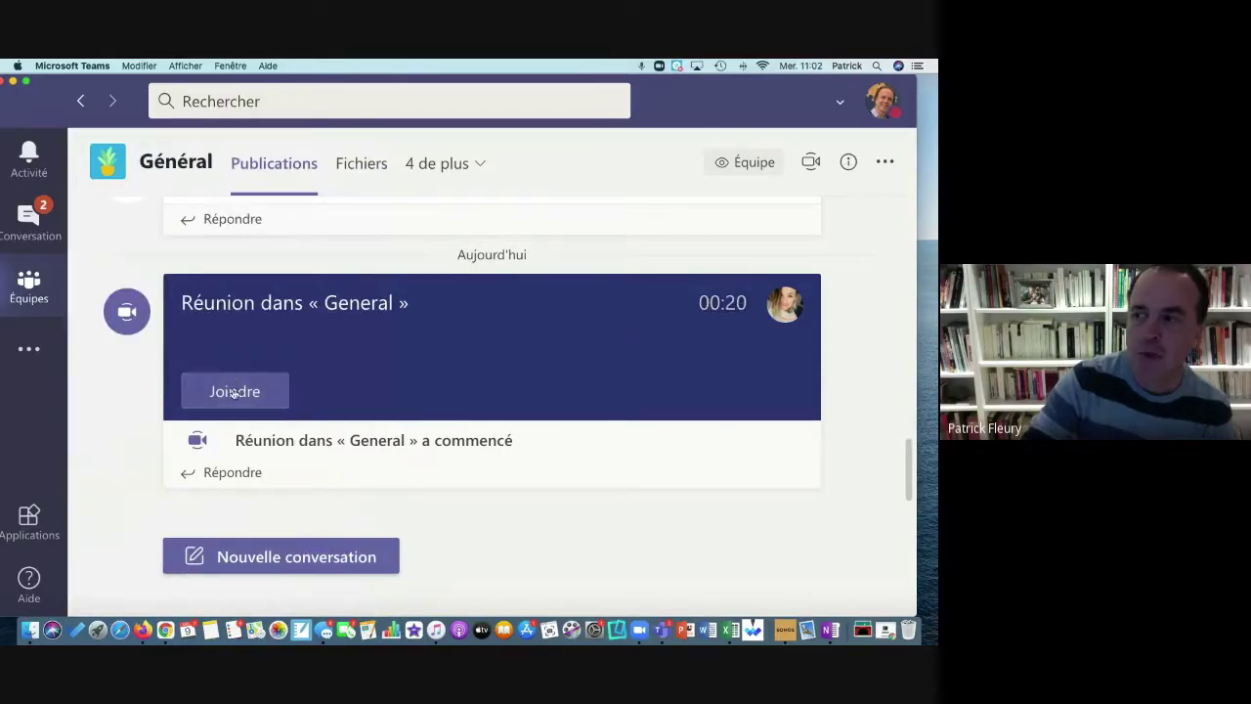
left_click(234, 393)
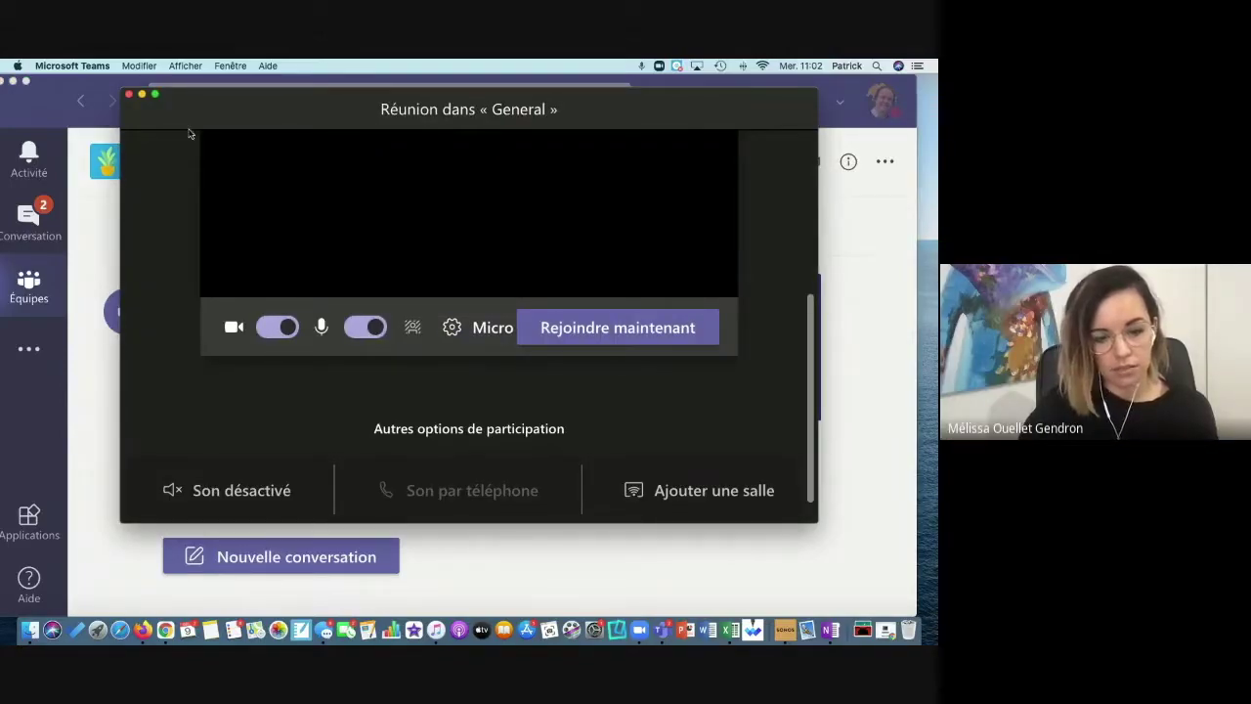
left_click(130, 95)
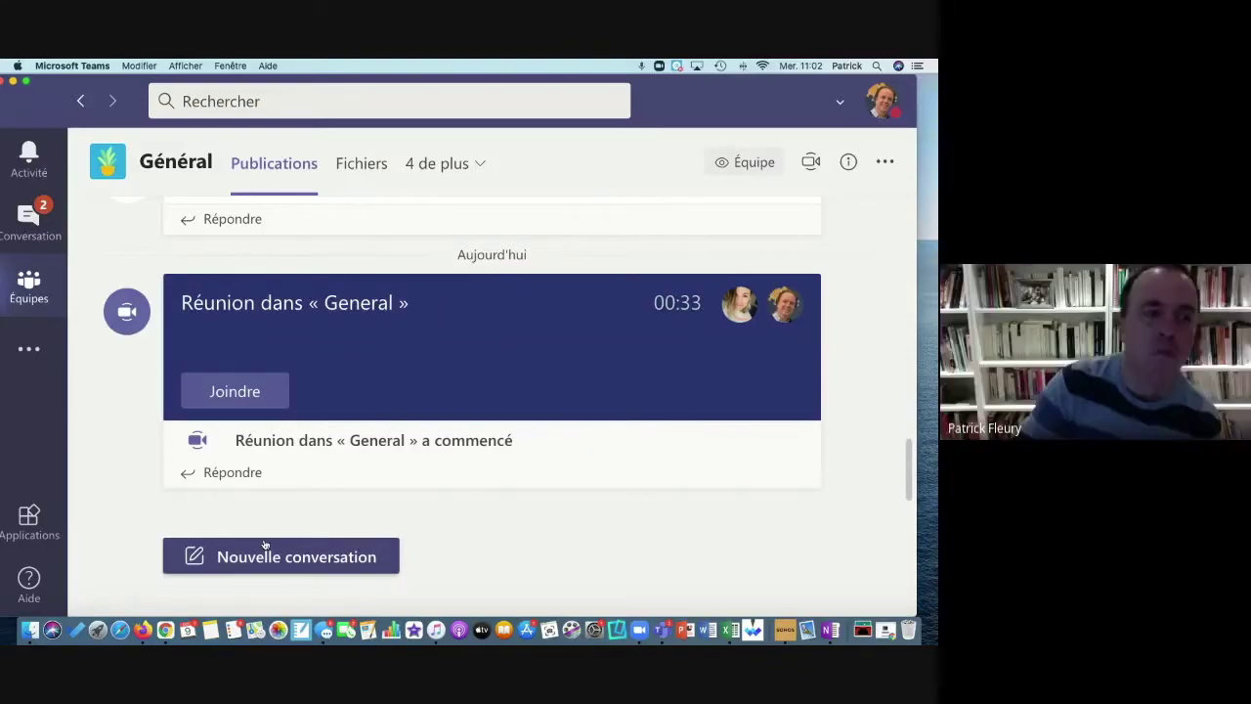
left_click(55, 295)
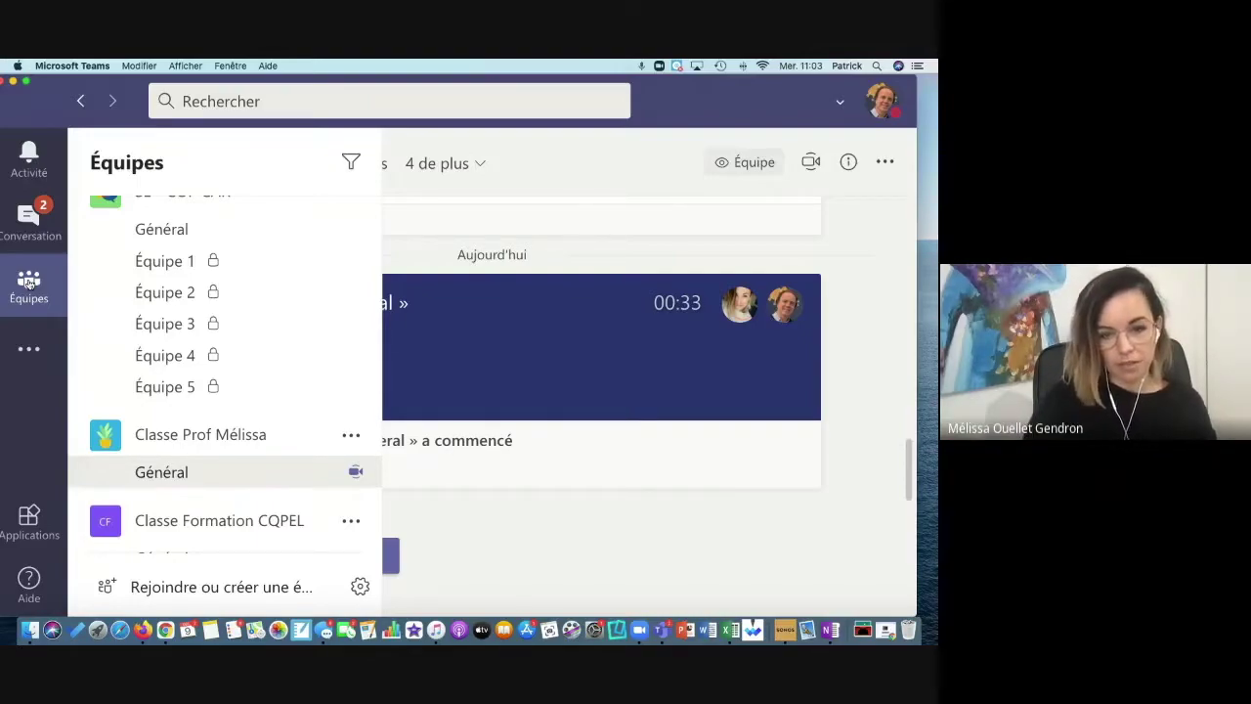
left_click(28, 283)
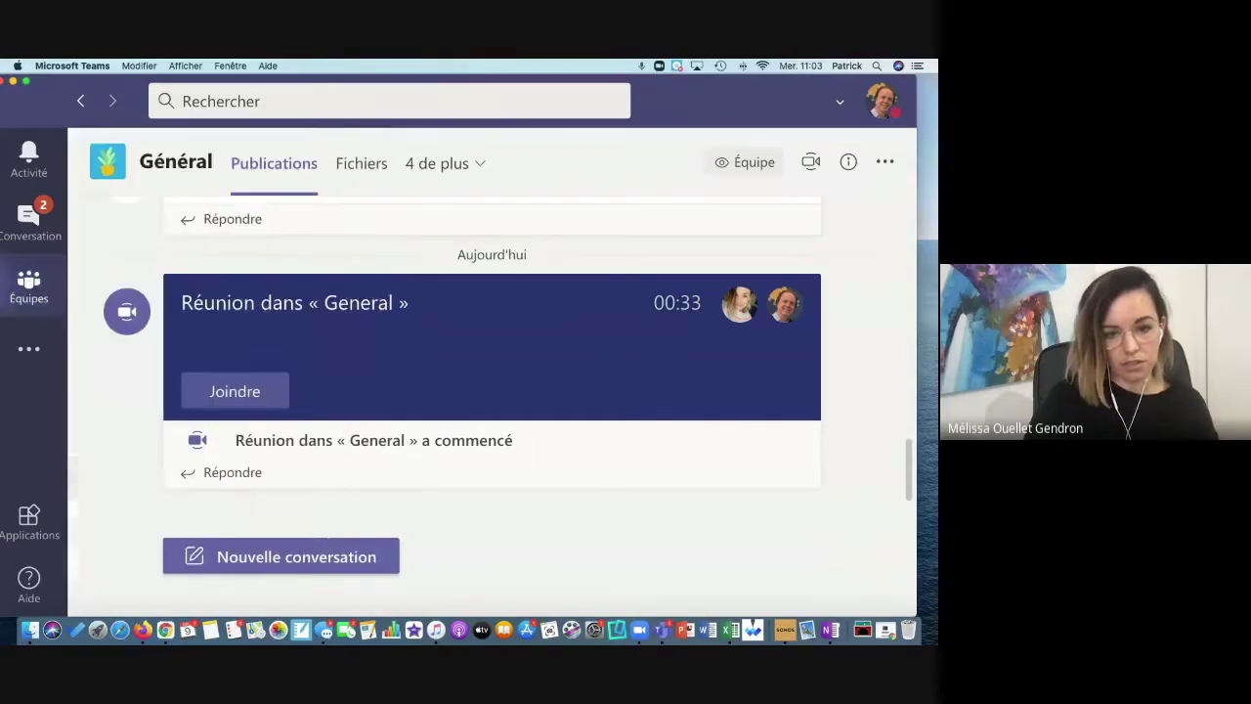
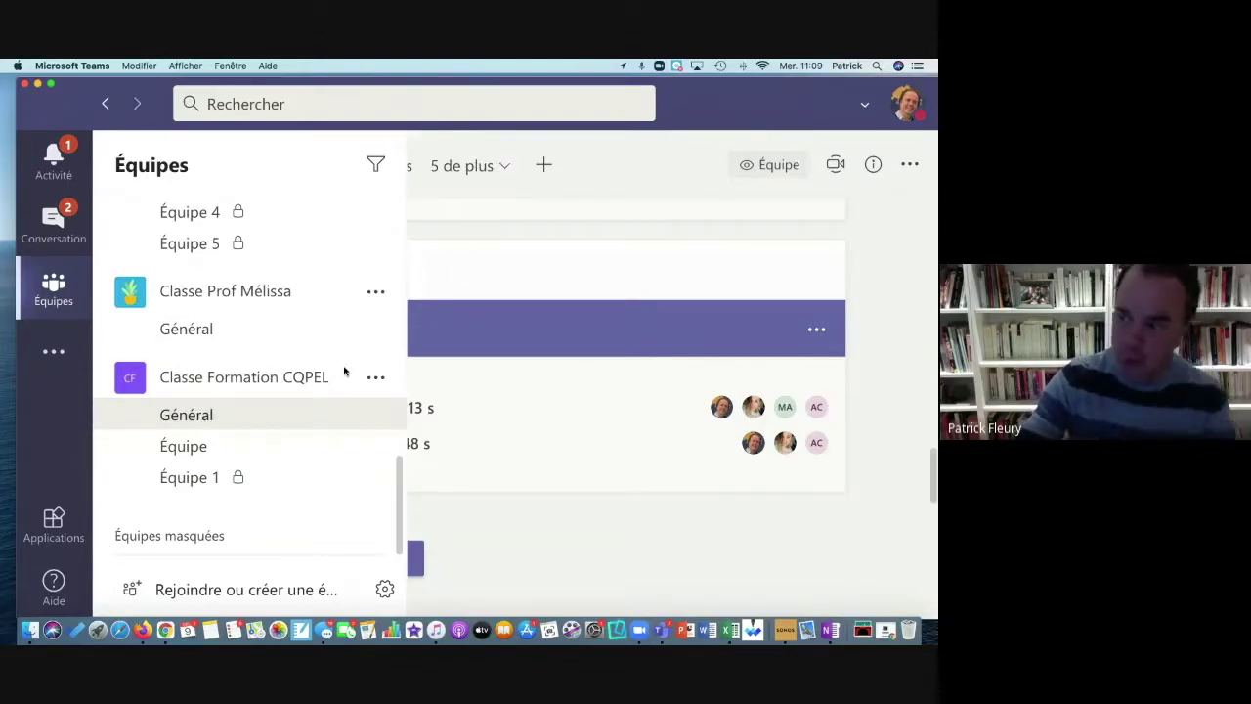
Step: Go to Classe Formation CQPEL's Général channel and bring up the Ajouter un onglet app catalogue
left_click(242, 450)
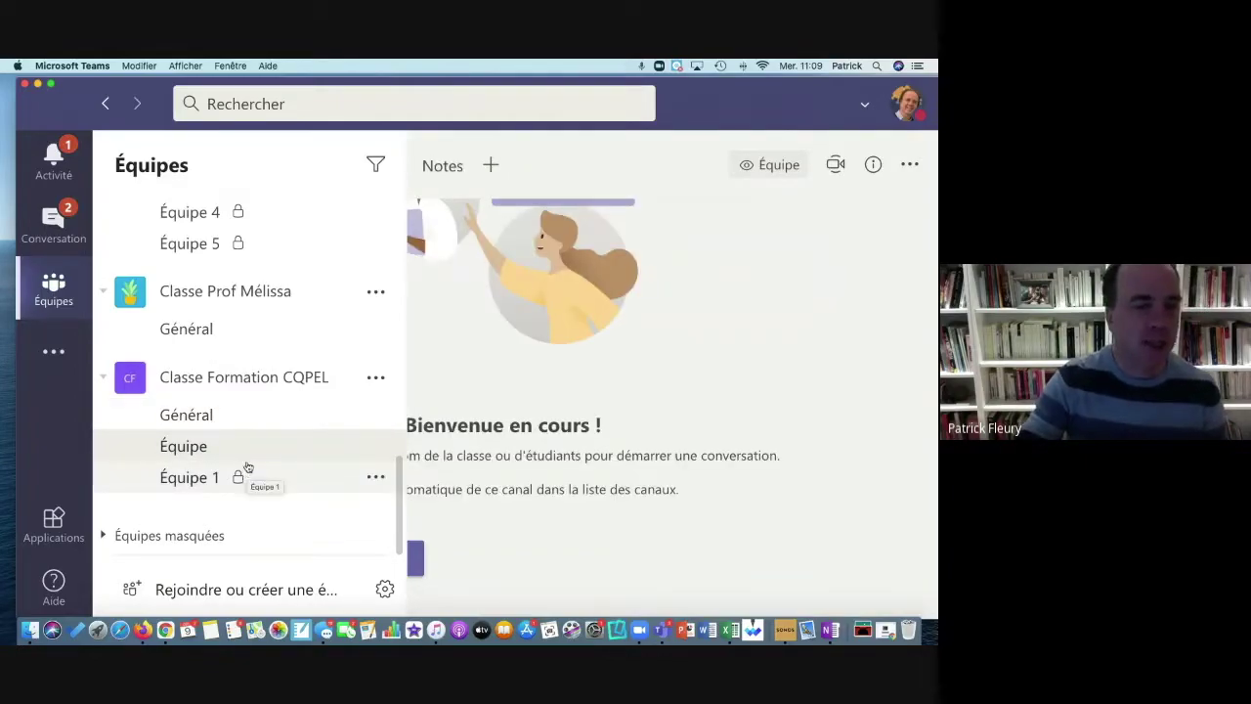
left_click(238, 418)
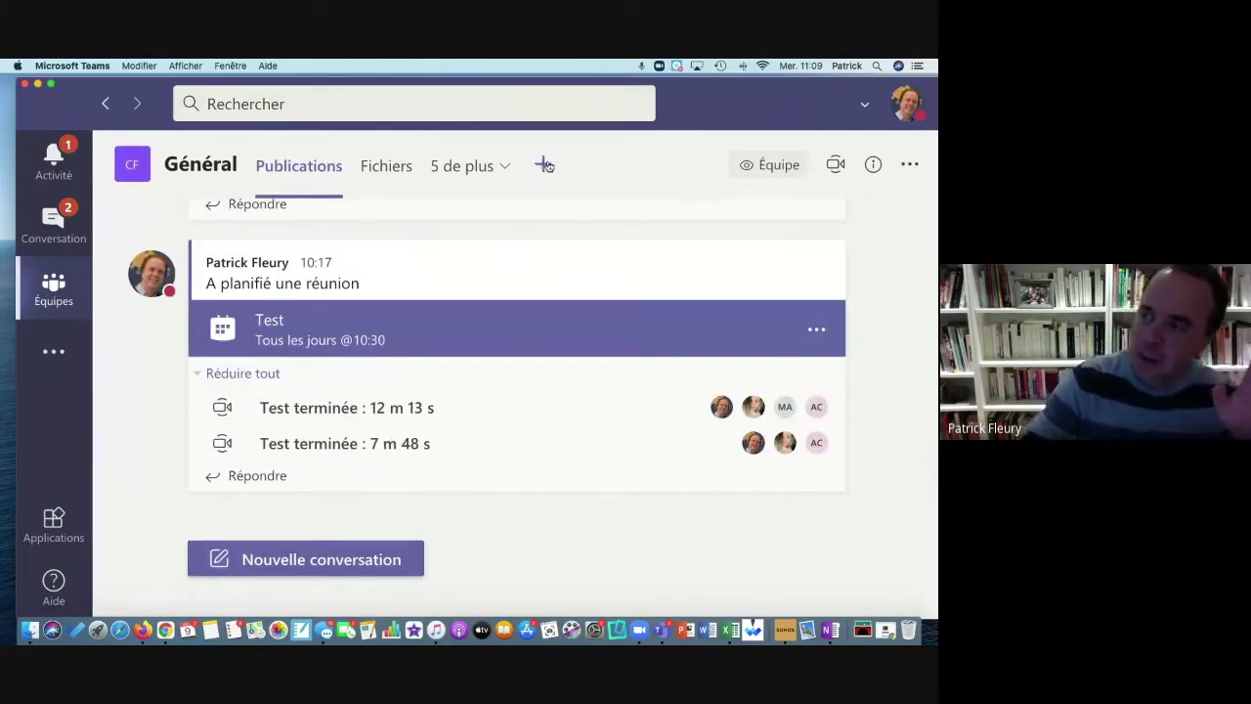
left_click(543, 167)
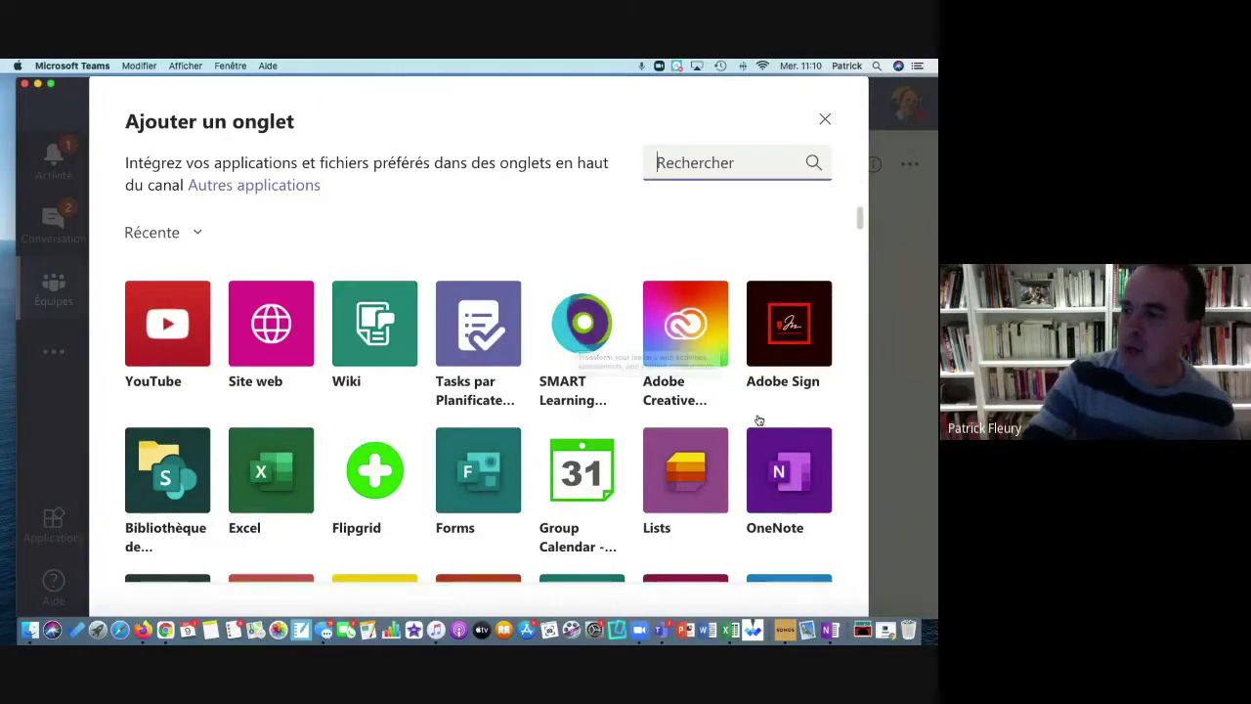
scroll(759, 420, "down", 3)
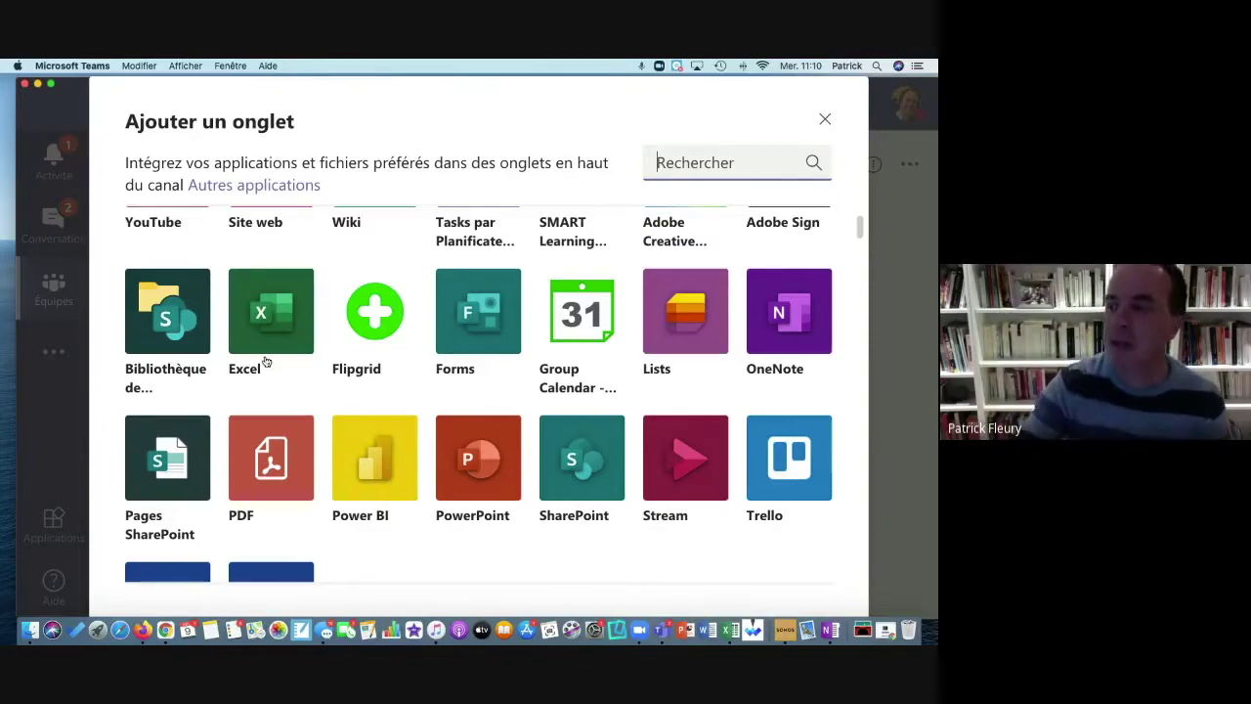
scroll(360, 371, "down", 3)
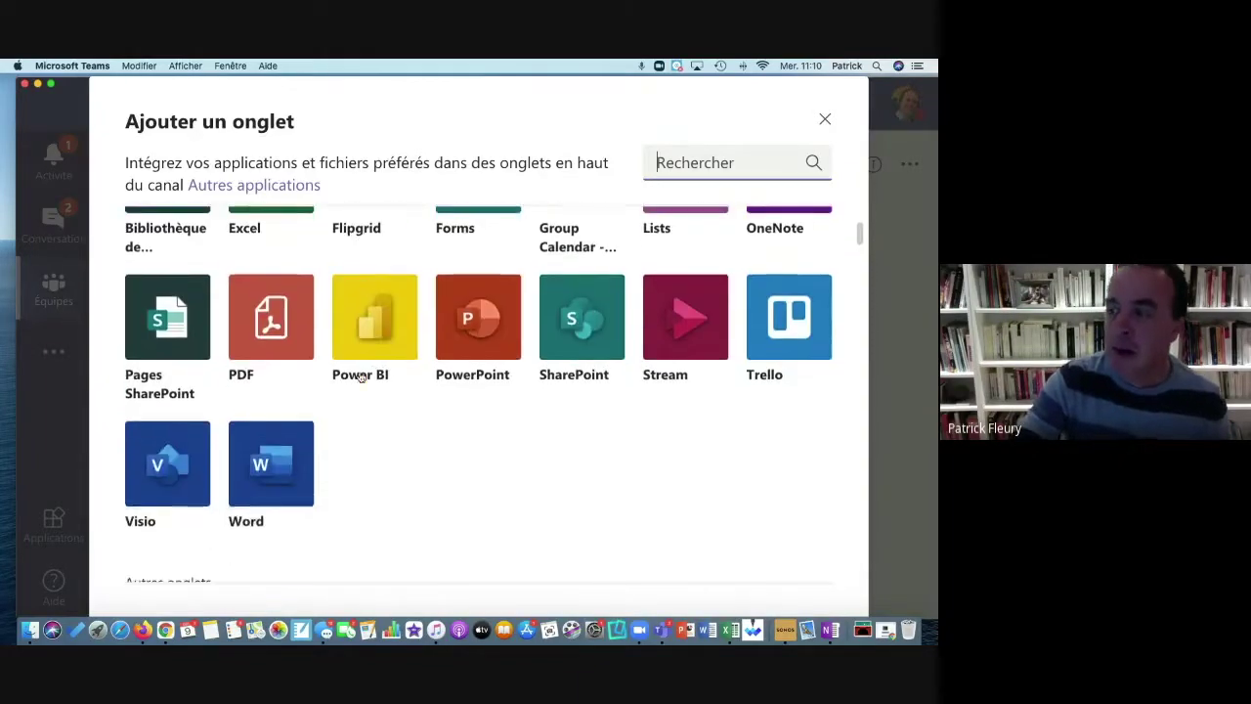
scroll(361, 377, "down", 10)
scroll(360, 377, "down", 8)
scroll(360, 377, "down", 12)
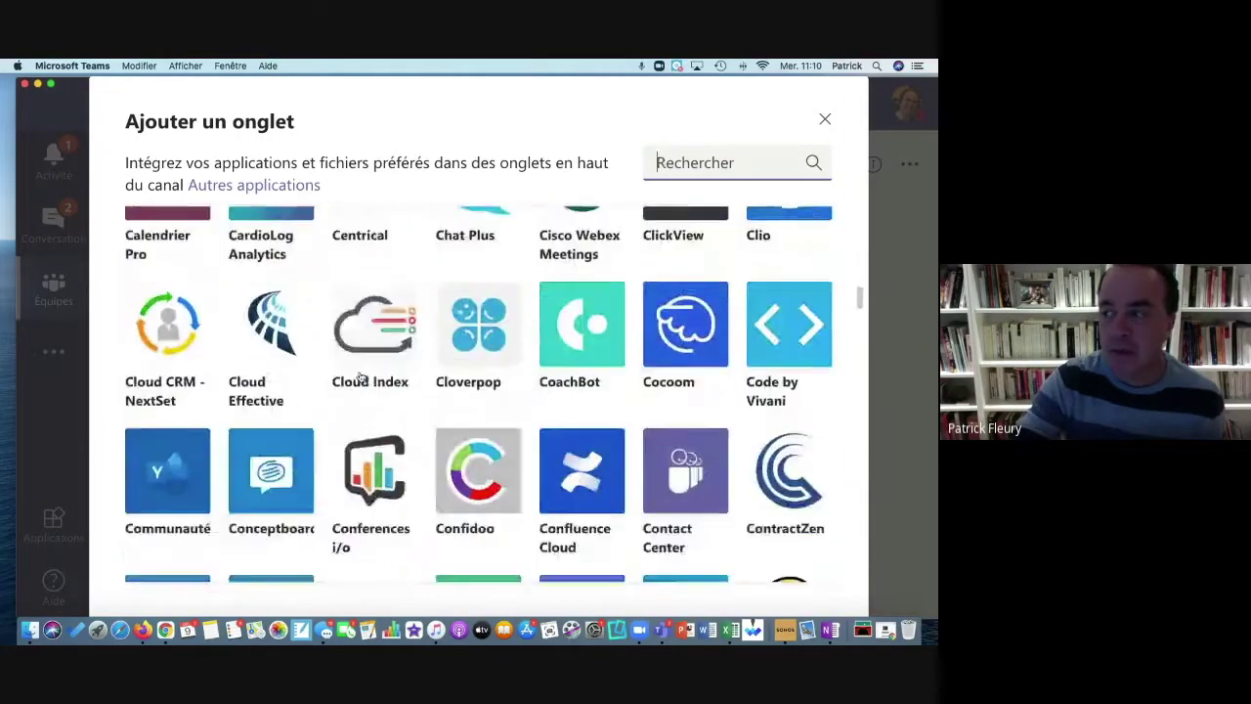
scroll(361, 377, "down", 4)
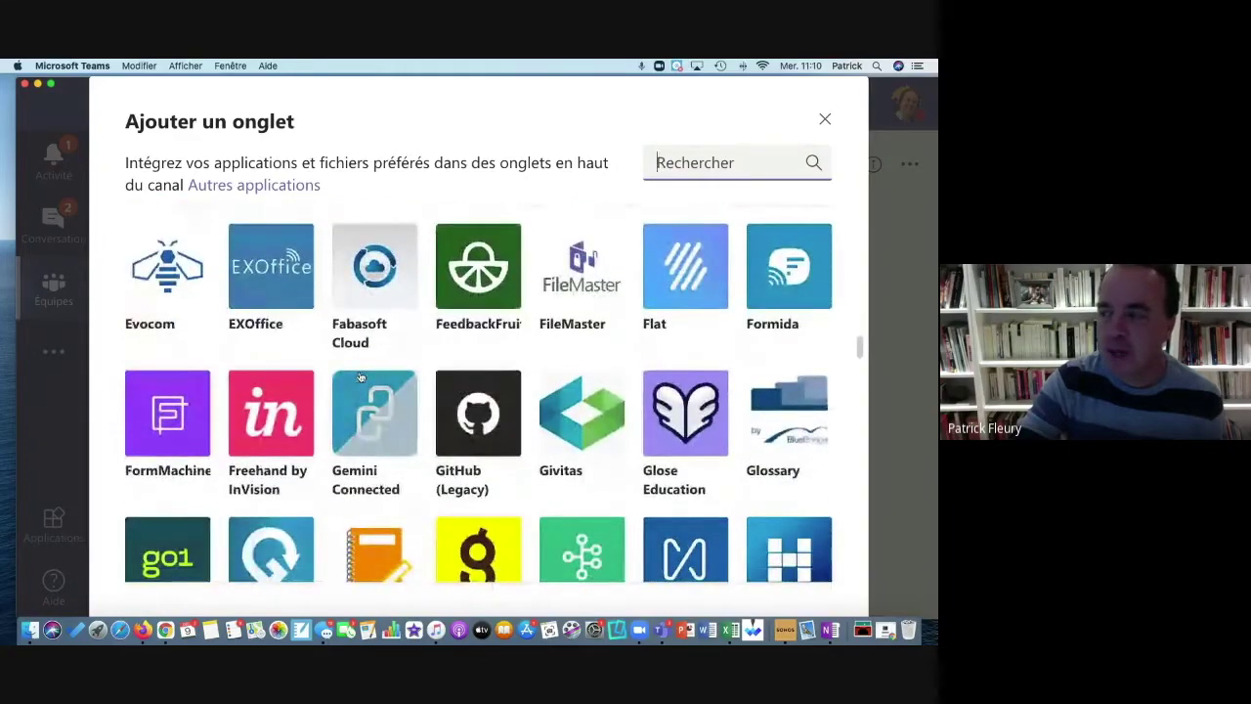
scroll(361, 377, "down", 9)
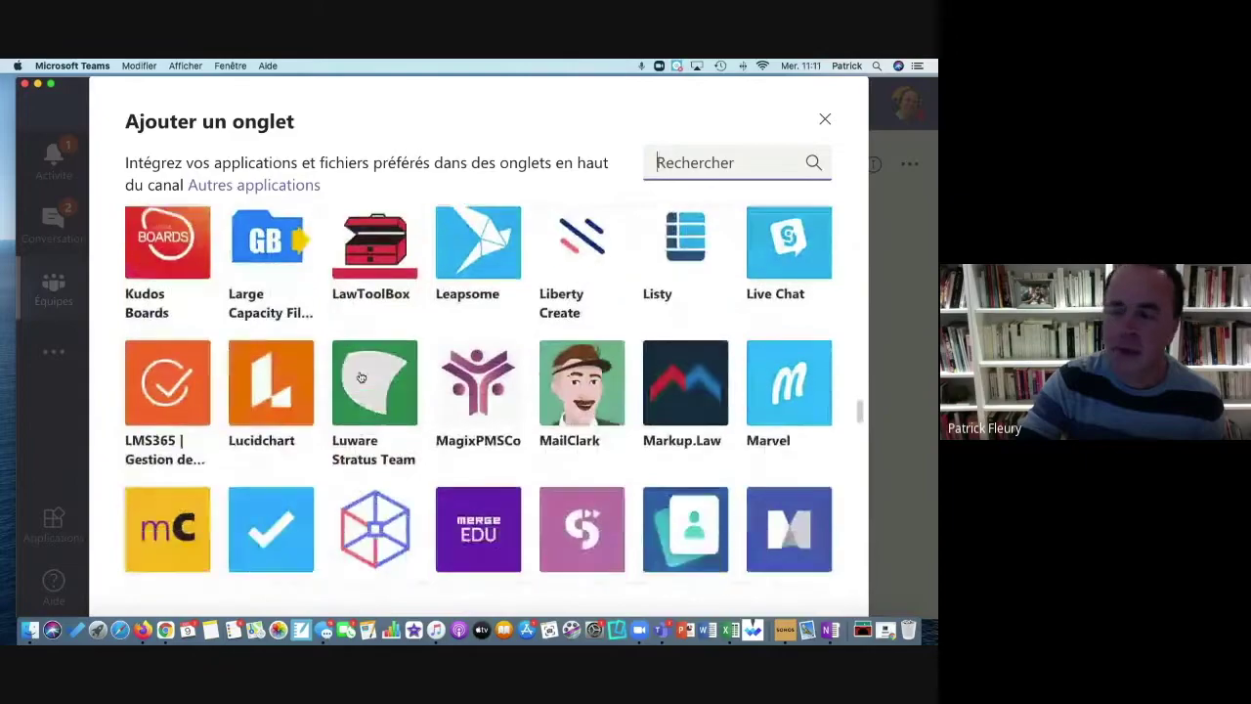
scroll(361, 377, "down", 1)
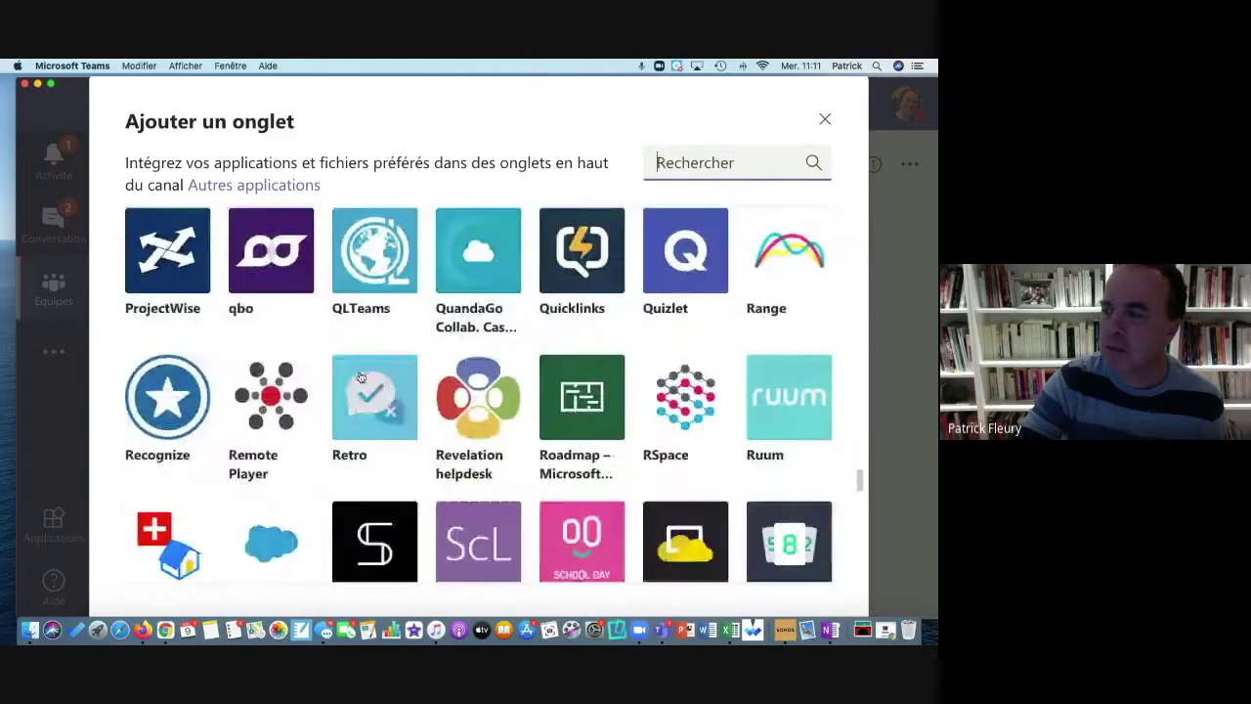
scroll(361, 377, "down", 1)
scroll(361, 377, "up", 2)
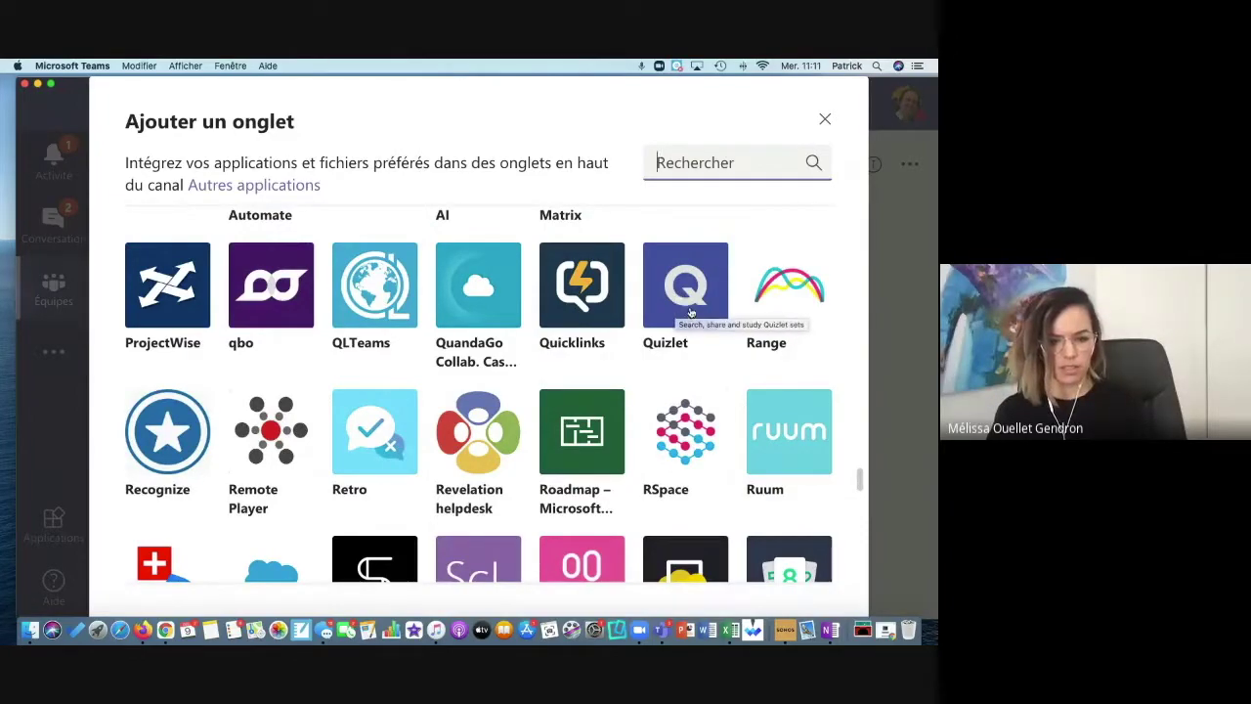
scroll(657, 366, "down", 3)
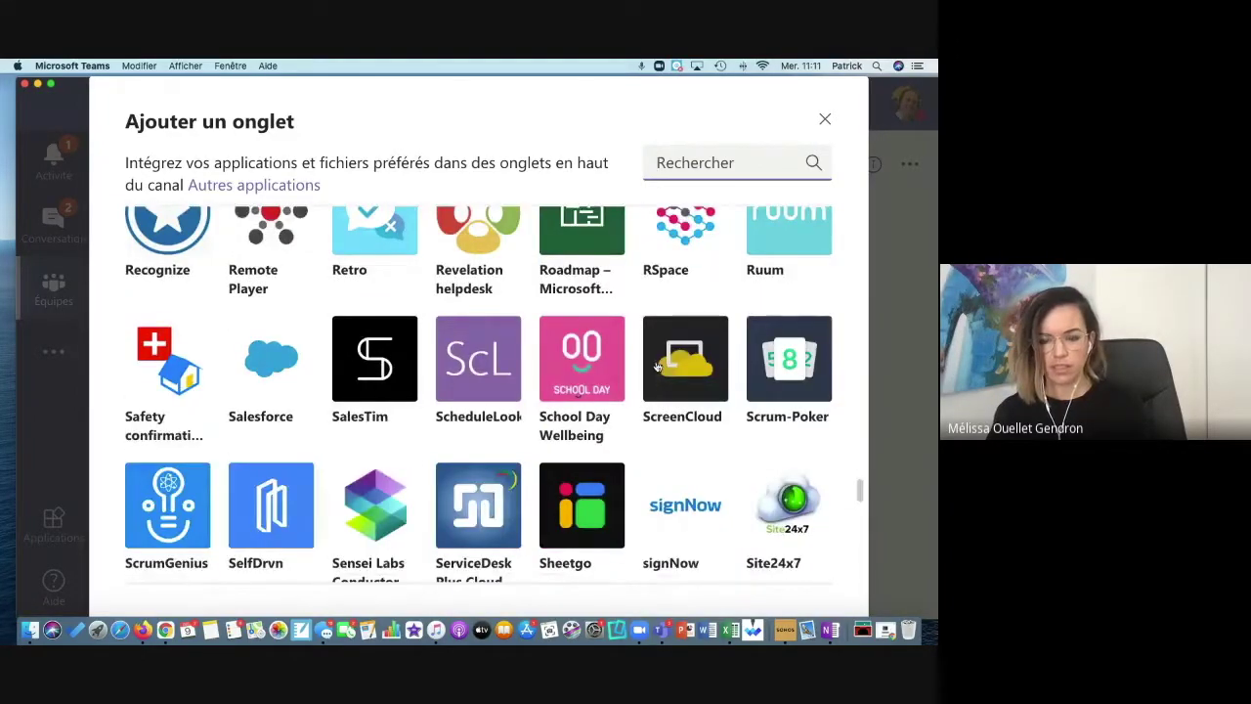
scroll(657, 366, "up", 3)
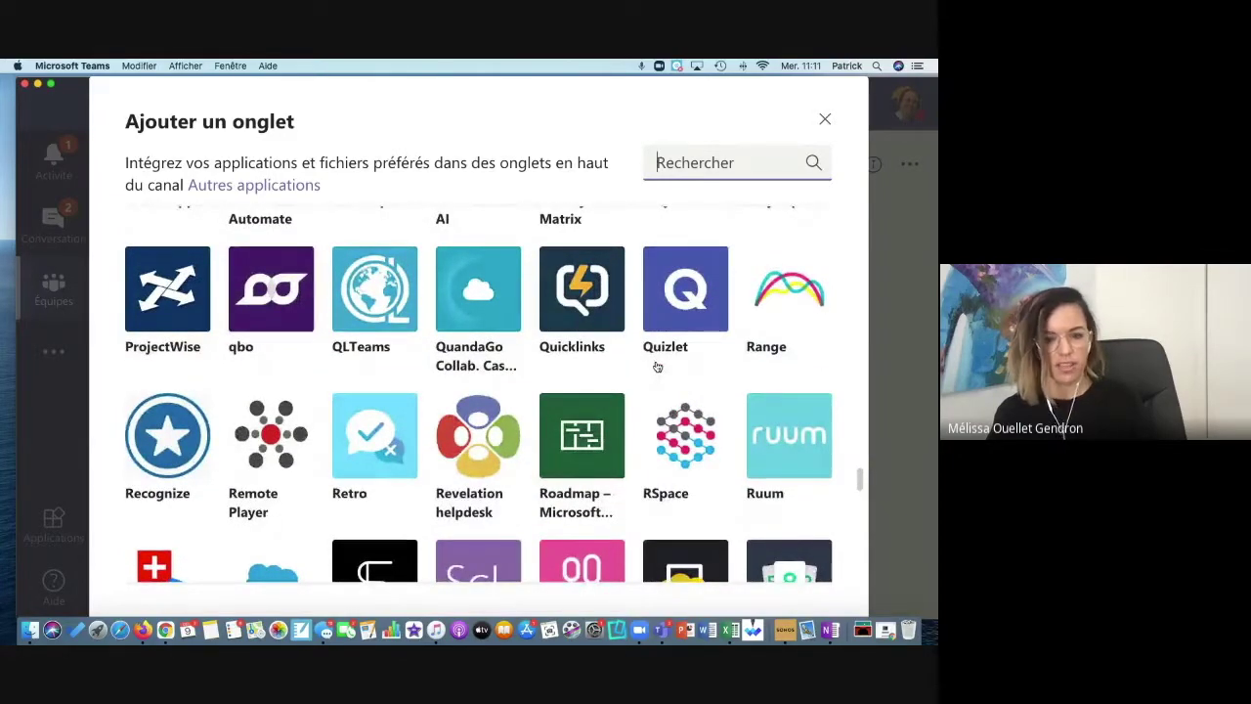
scroll(657, 366, "down", 5)
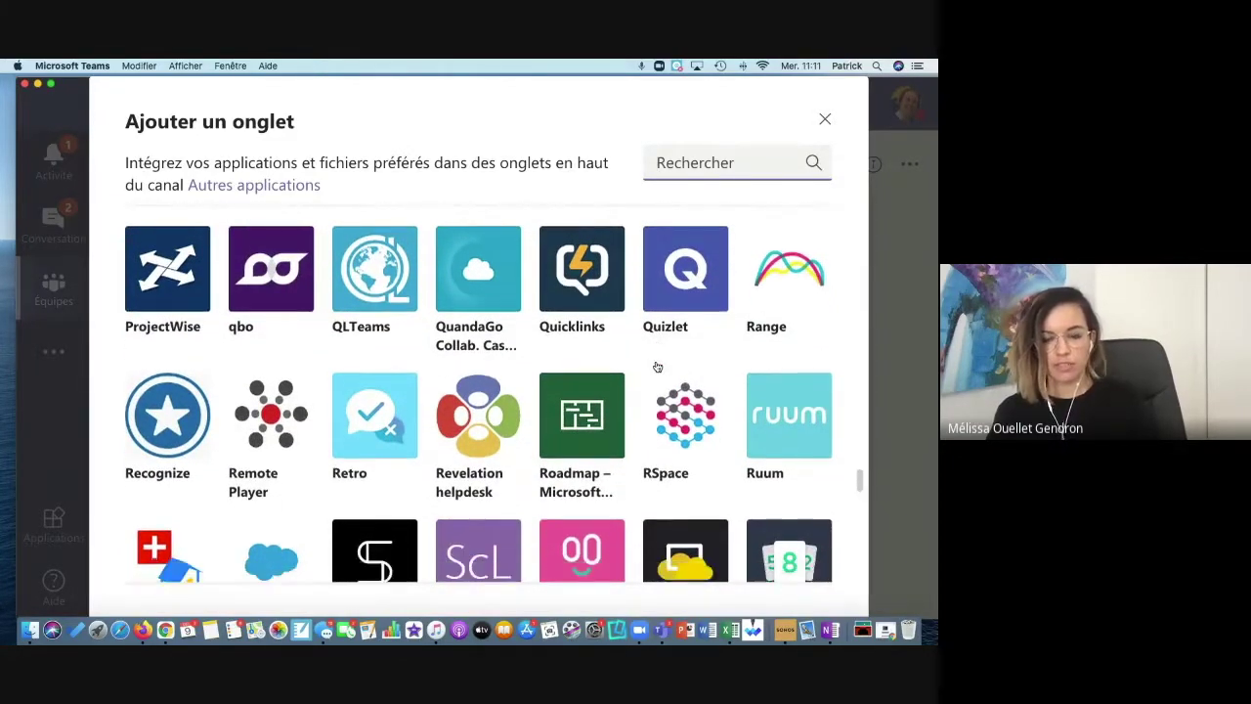
scroll(657, 367, "down", 3)
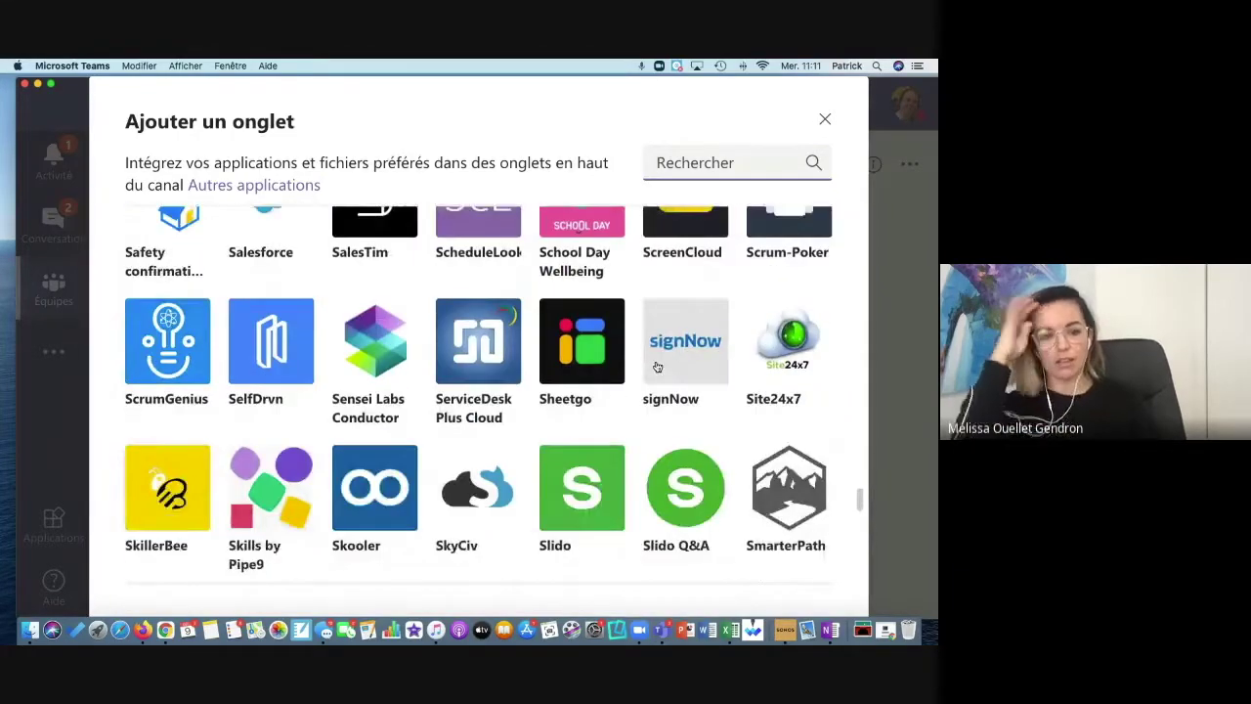
scroll(657, 366, "down", 5)
scroll(657, 367, "up", 1)
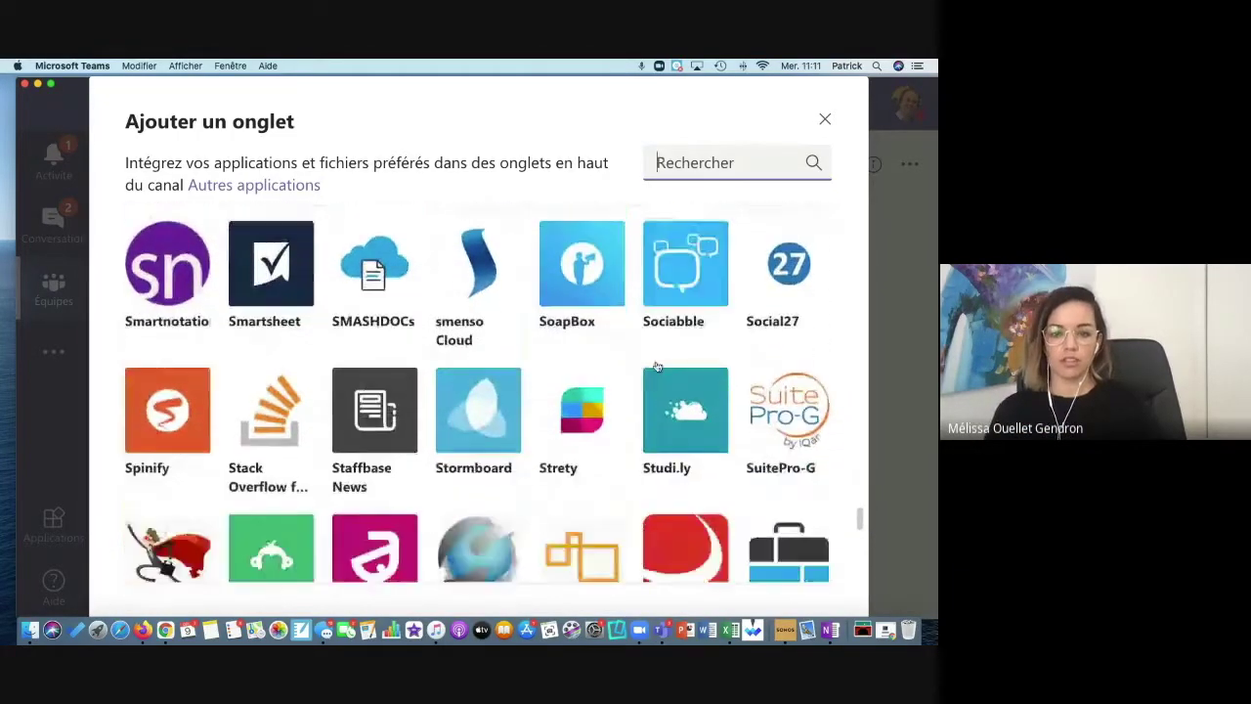
scroll(656, 367, "down", 1)
scroll(657, 367, "down", 1)
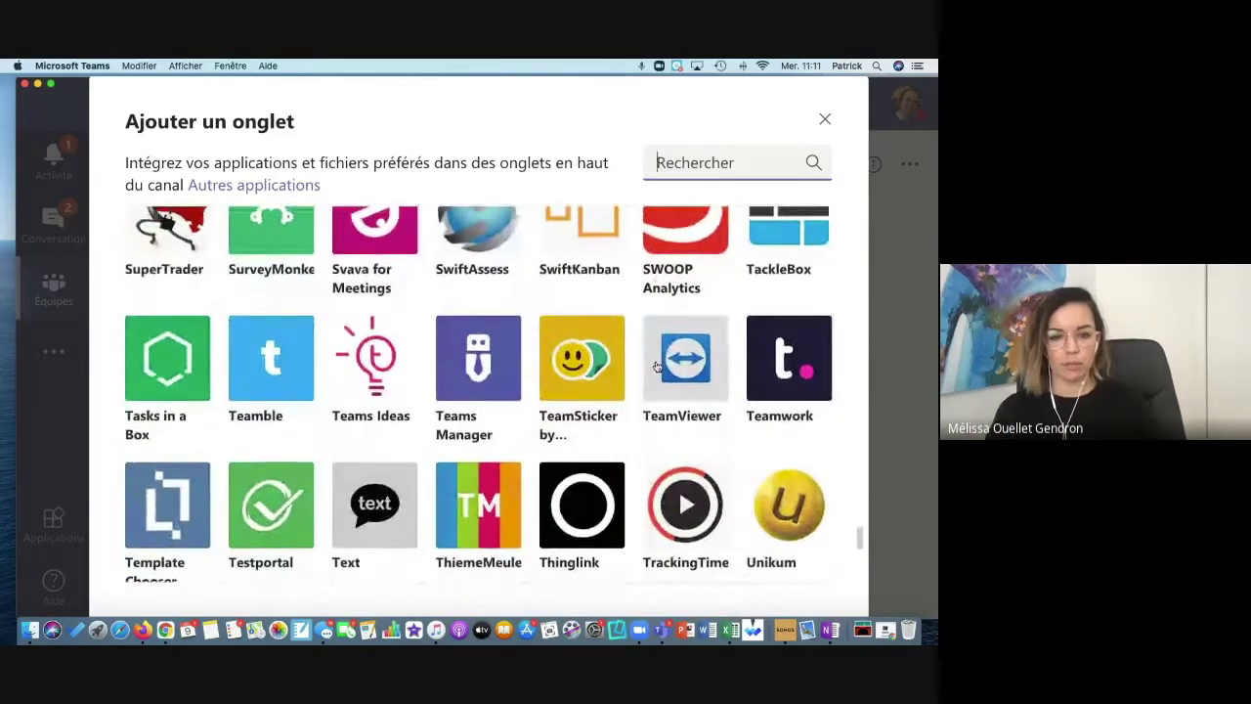
scroll(657, 366, "down", 8)
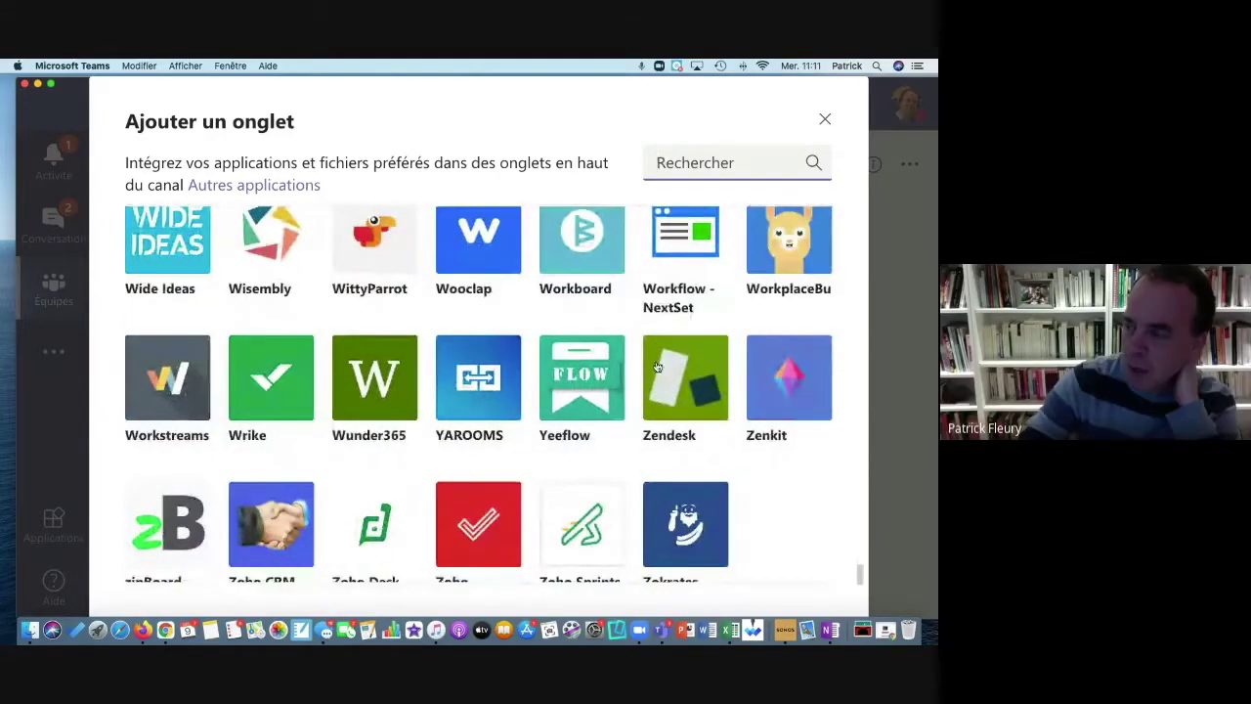
scroll(657, 366, "up", 20)
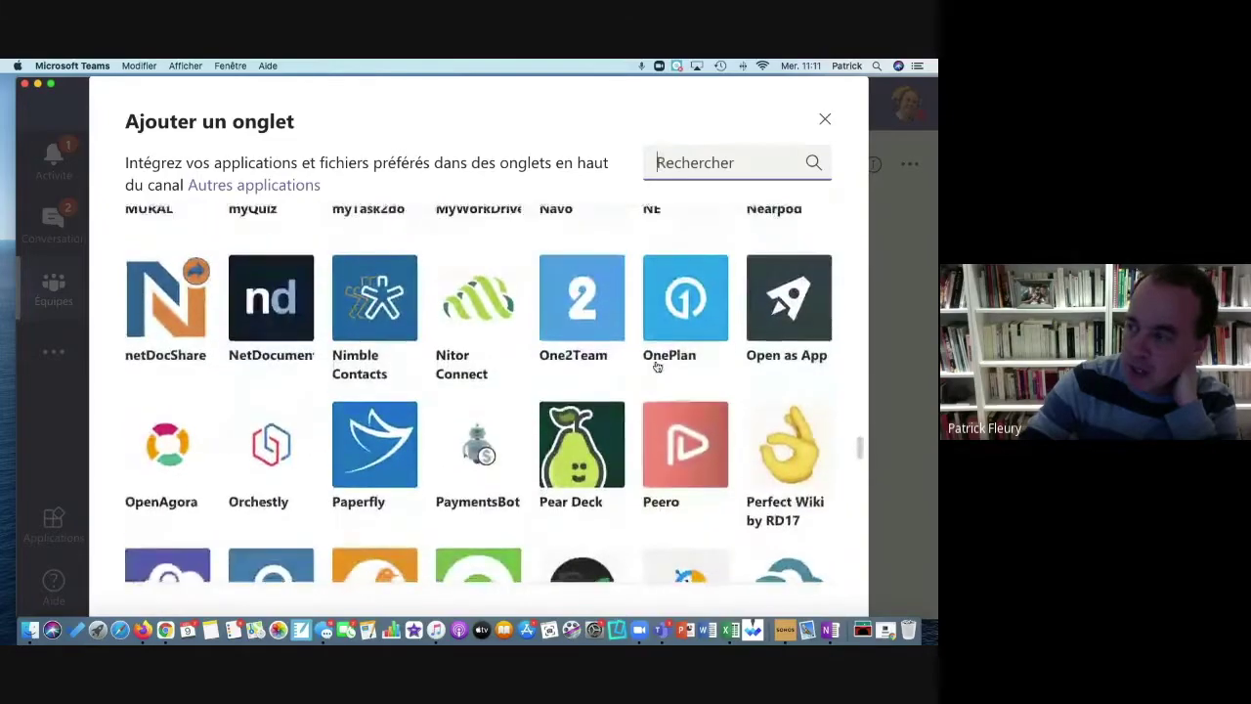
scroll(657, 366, "up", 5)
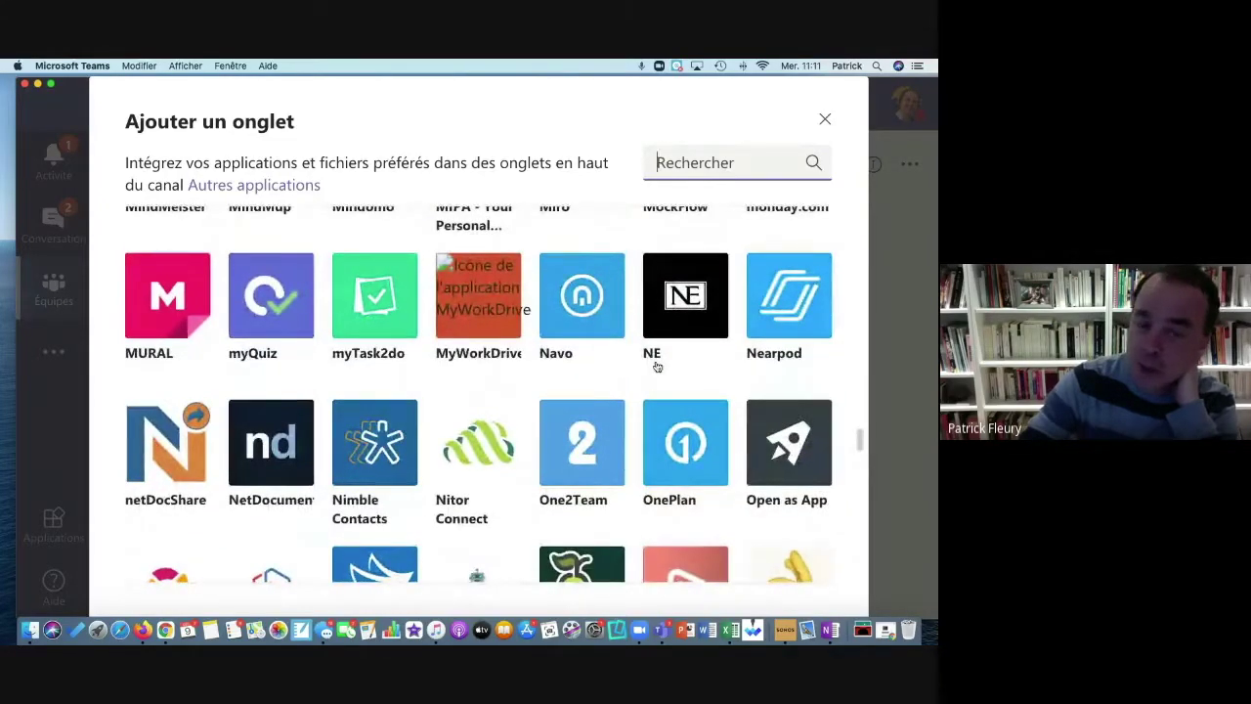
scroll(657, 366, "down", 15)
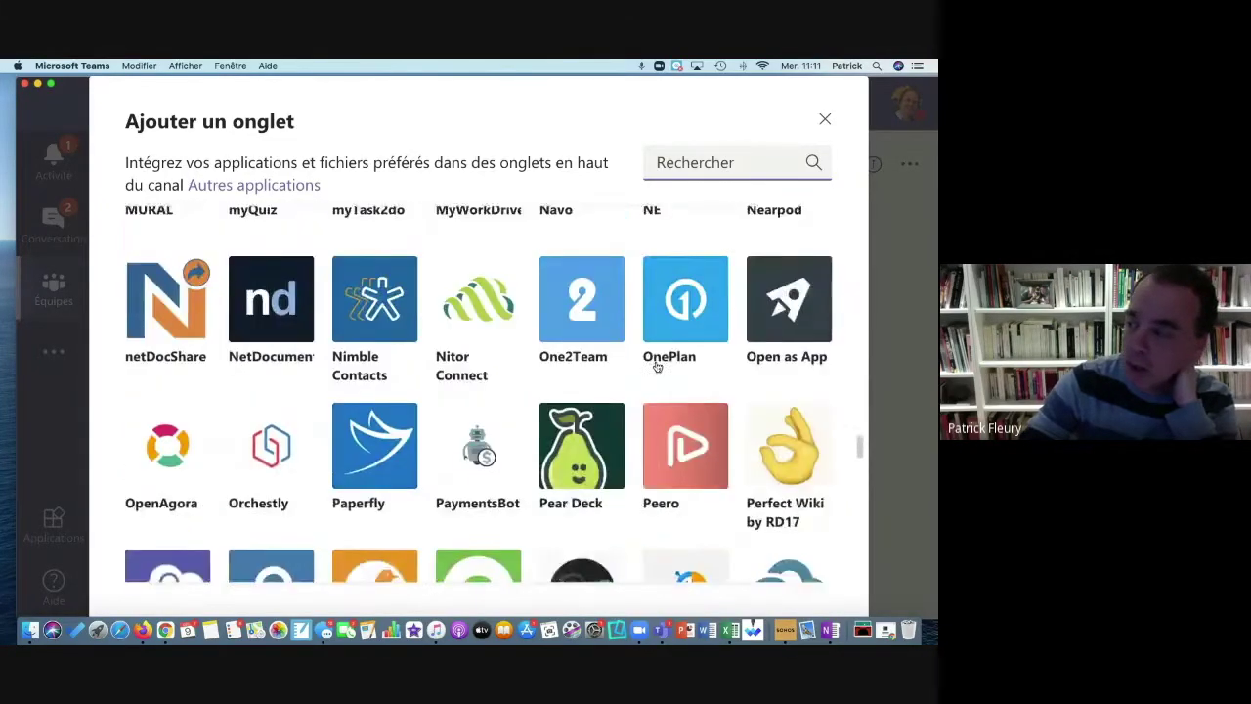
scroll(657, 367, "up", 20)
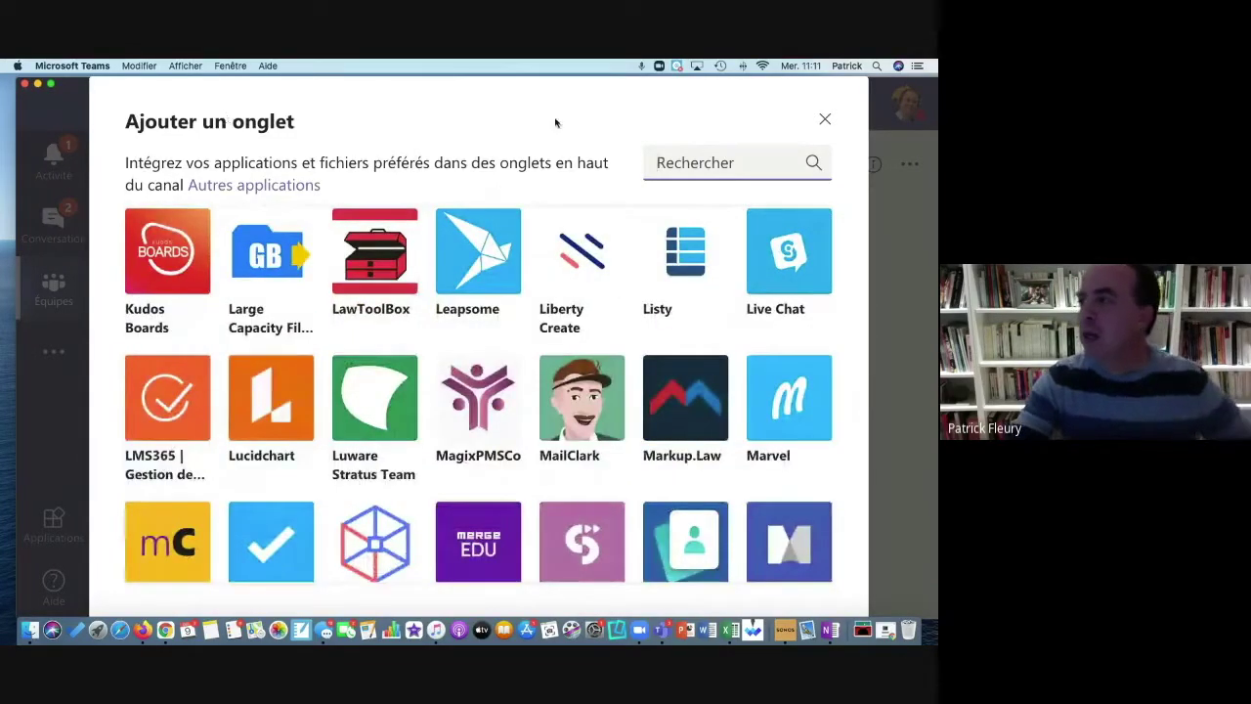
Step: Close the app catalogue, check the '5 de plus' tab list, and return to Général's posts
left_click(825, 119)
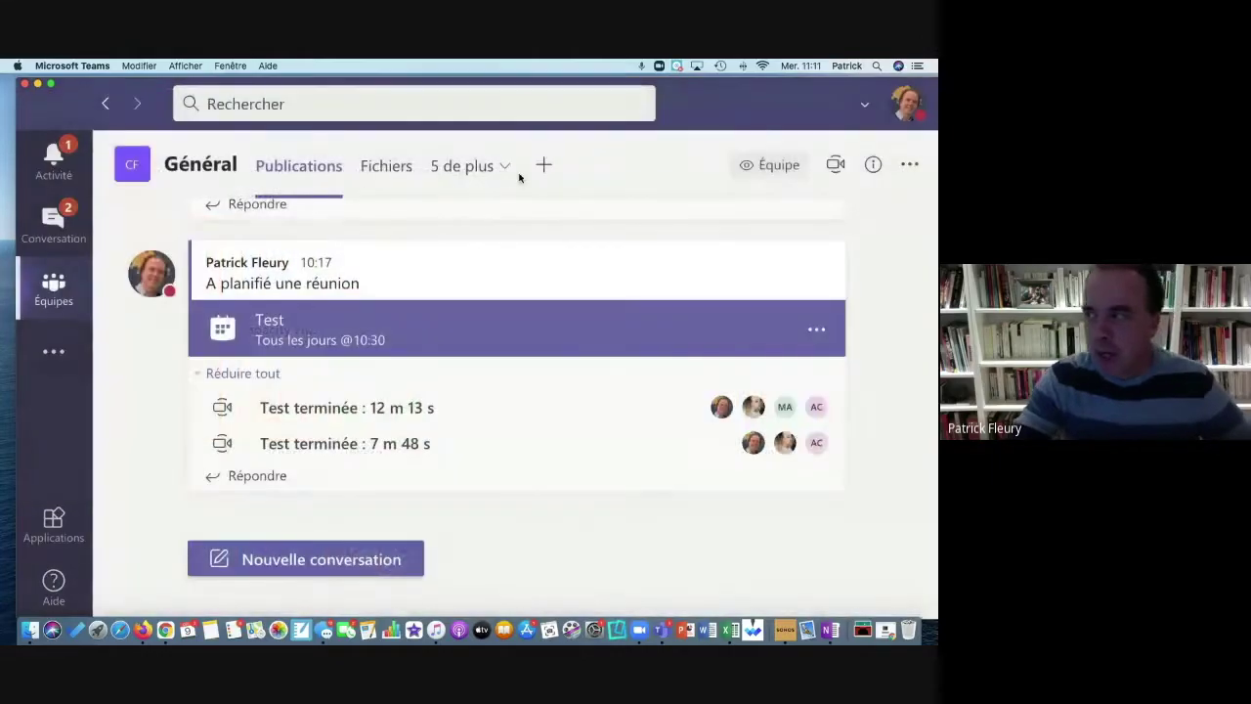
left_click(509, 171)
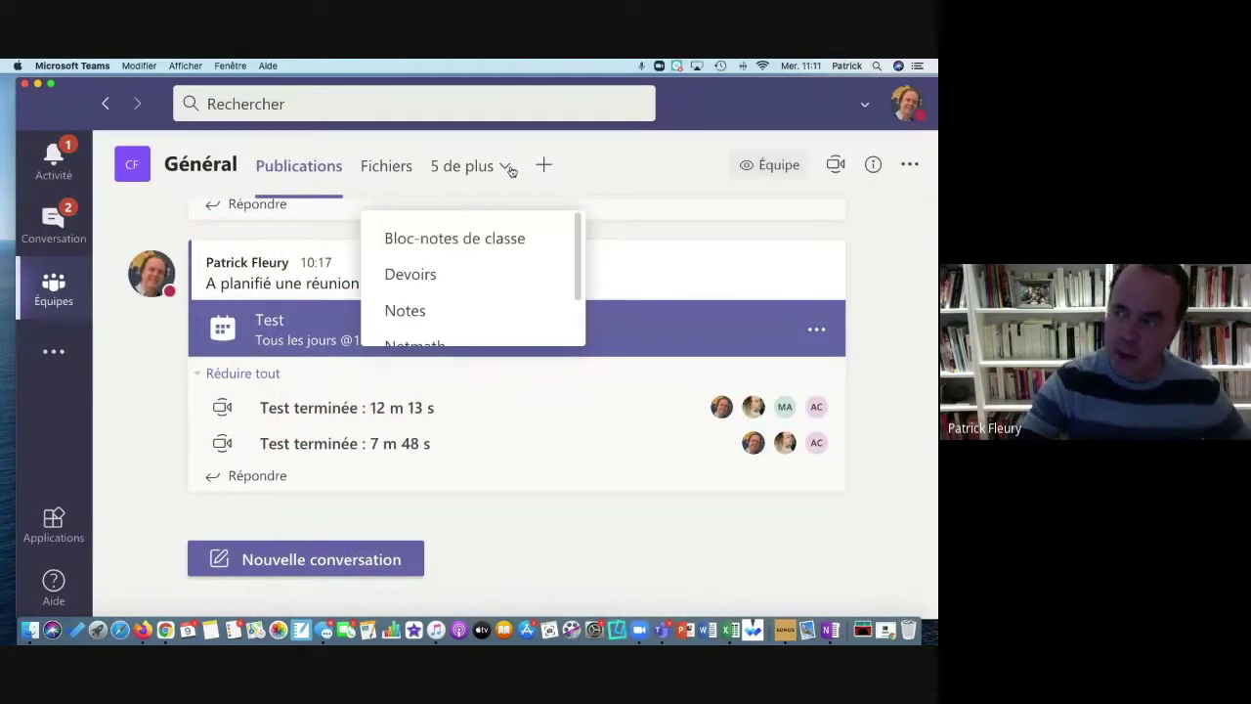
scroll(504, 283, "down", 2)
scroll(504, 283, "up", 2)
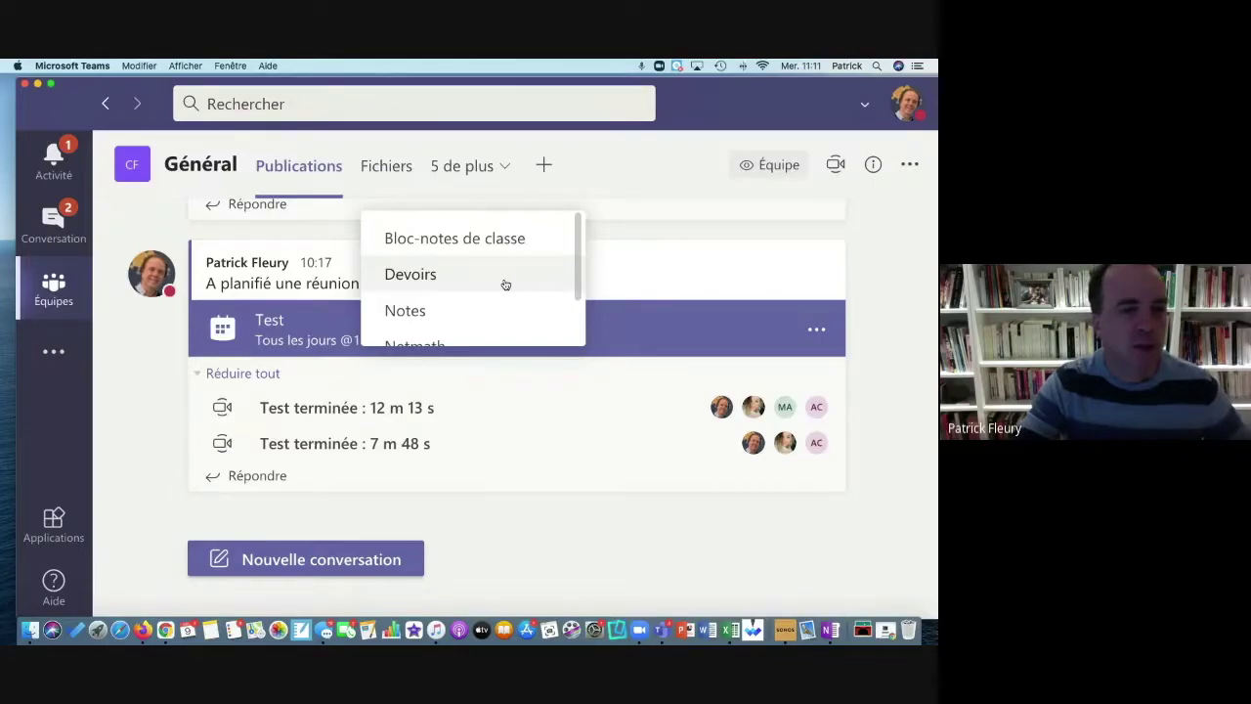
left_click(679, 193)
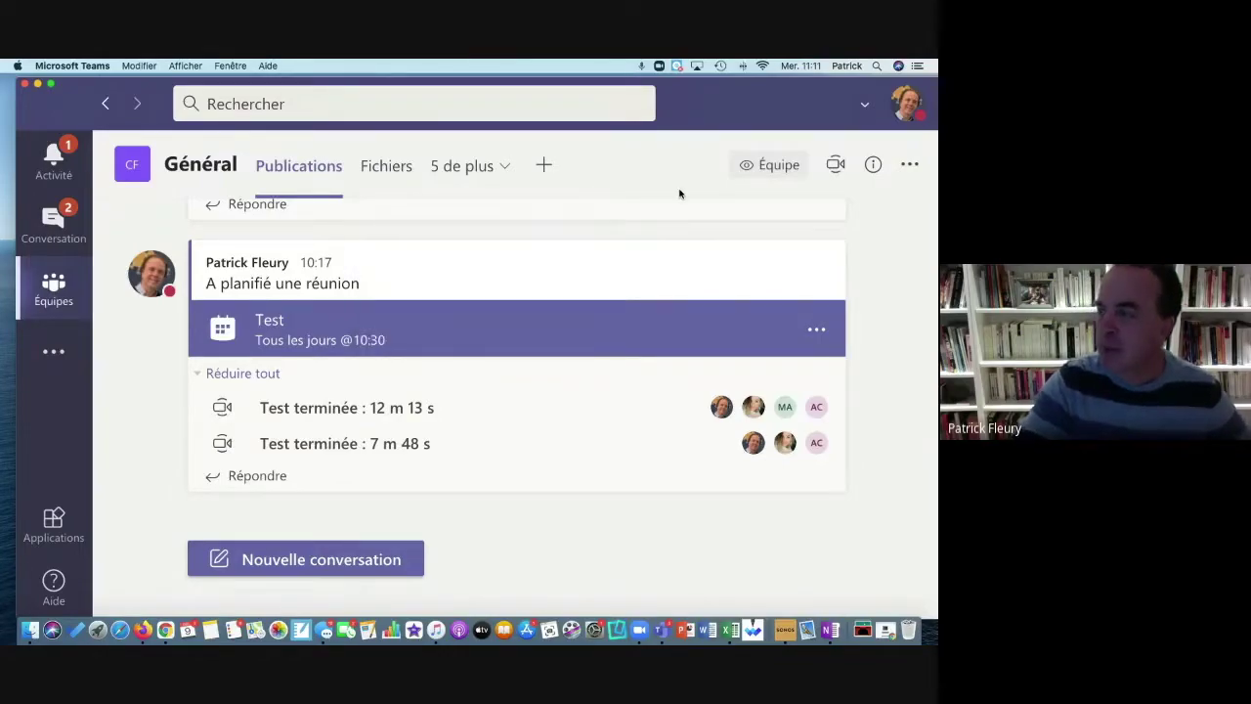
left_click(54, 288)
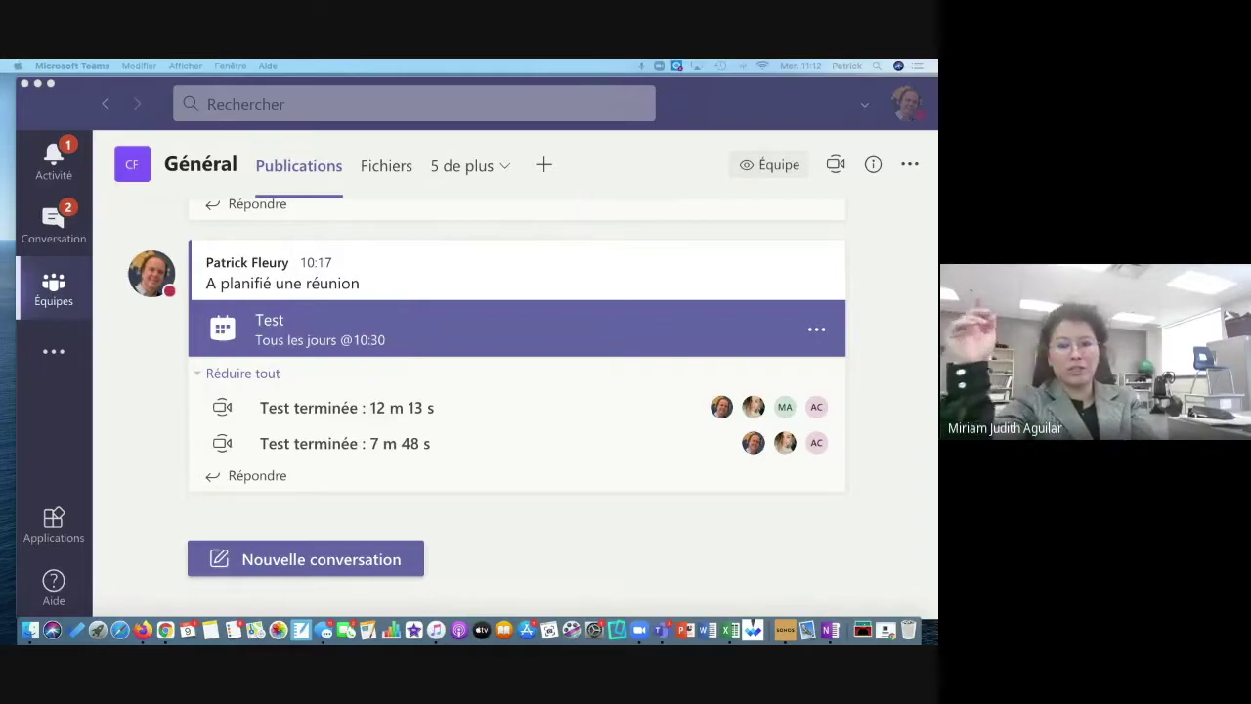
left_click(535, 167)
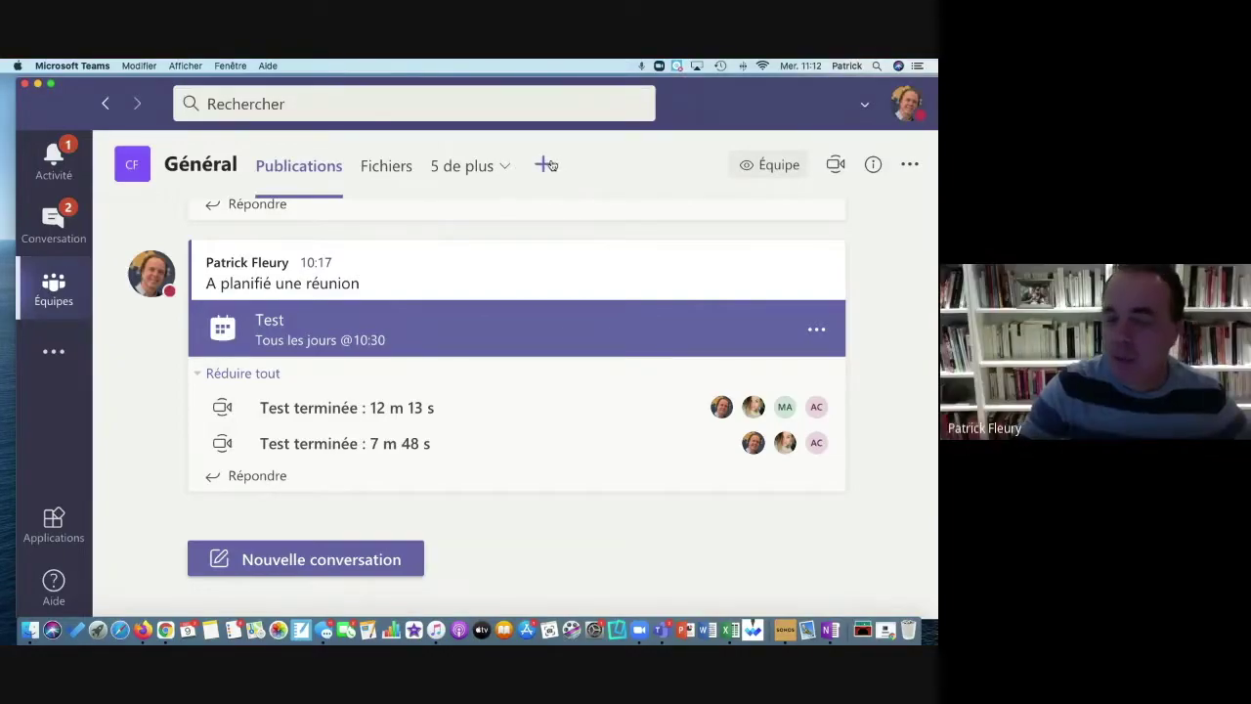
Step: Reopen and dismiss the app catalogue, then cancel the Site web tab setup
left_click(549, 164)
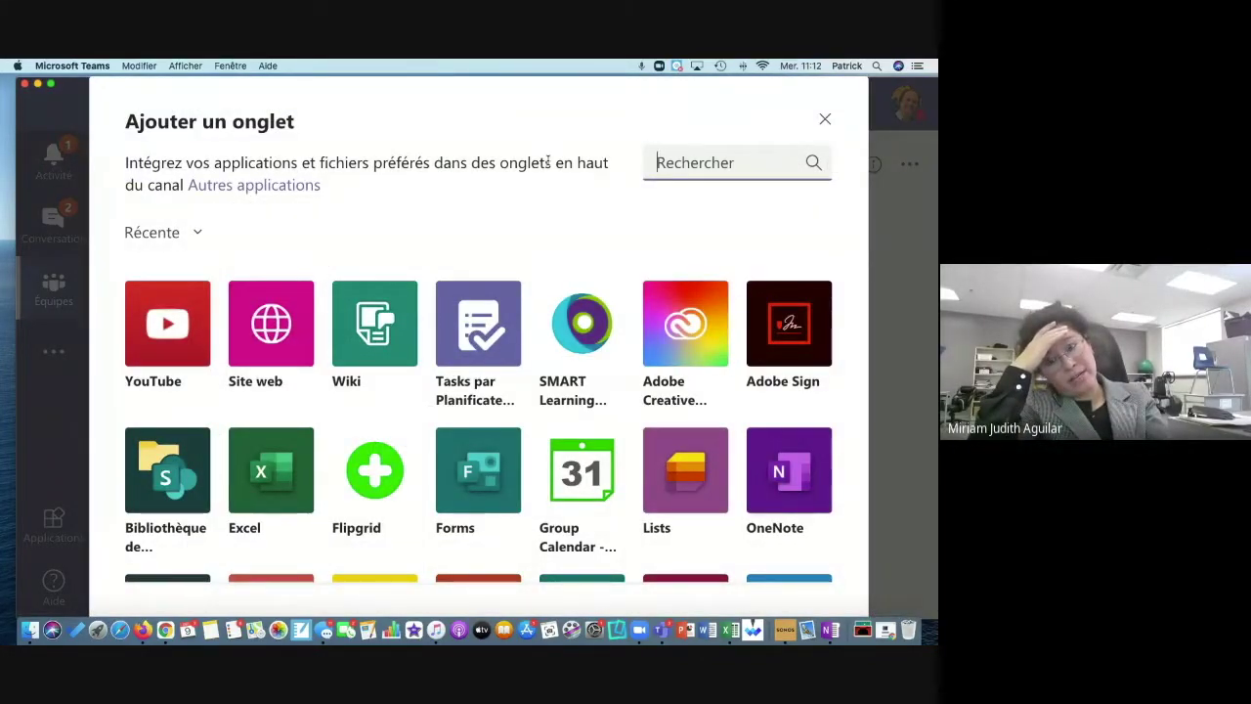
left_click(822, 119)
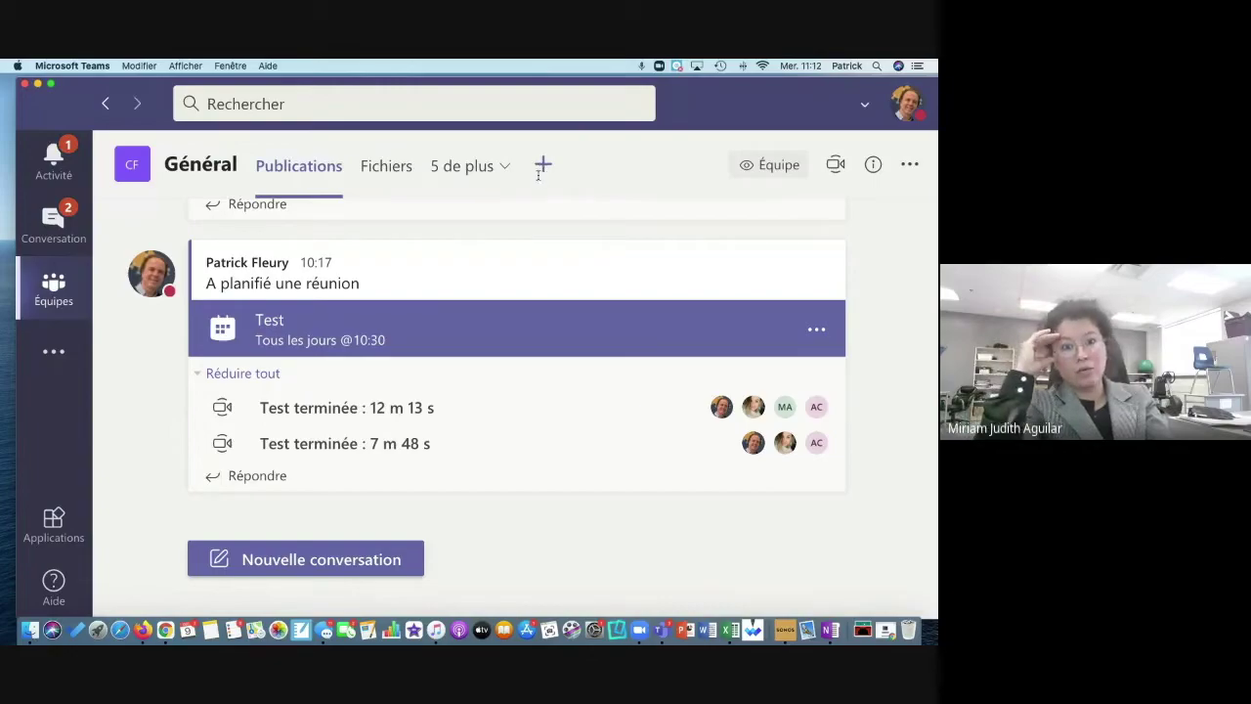
left_click(543, 166)
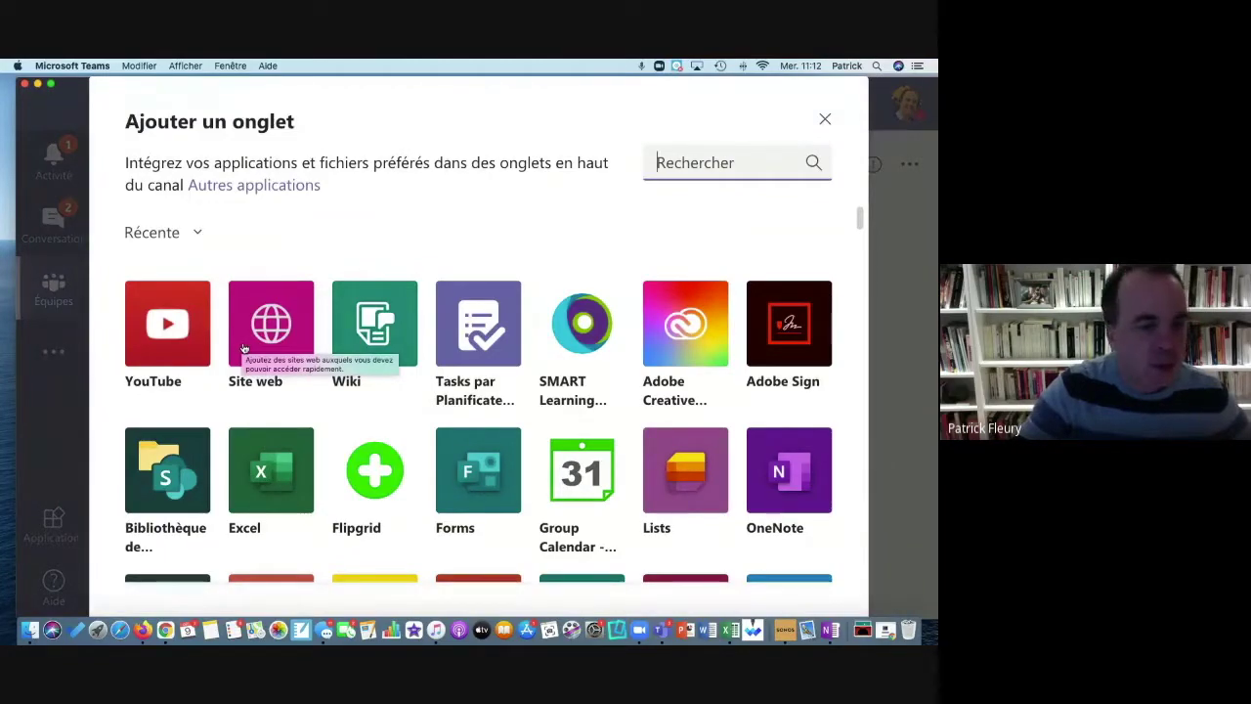
key("Escape")
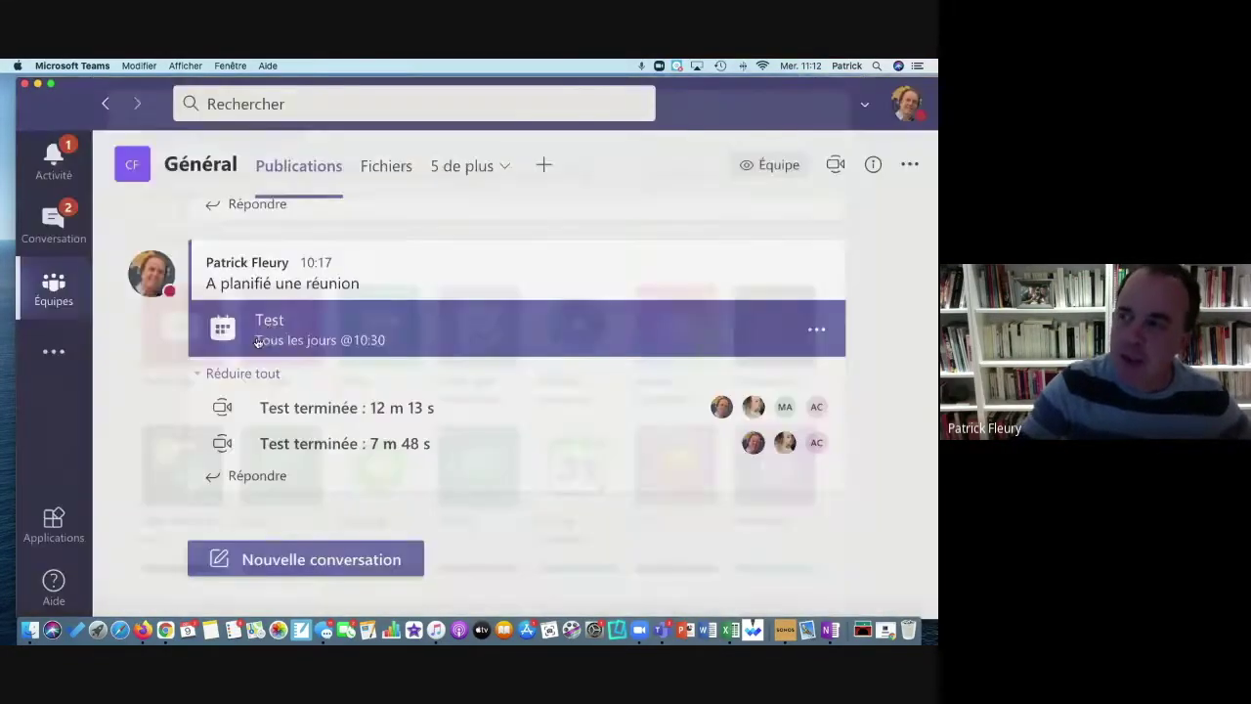
left_click(198, 369)
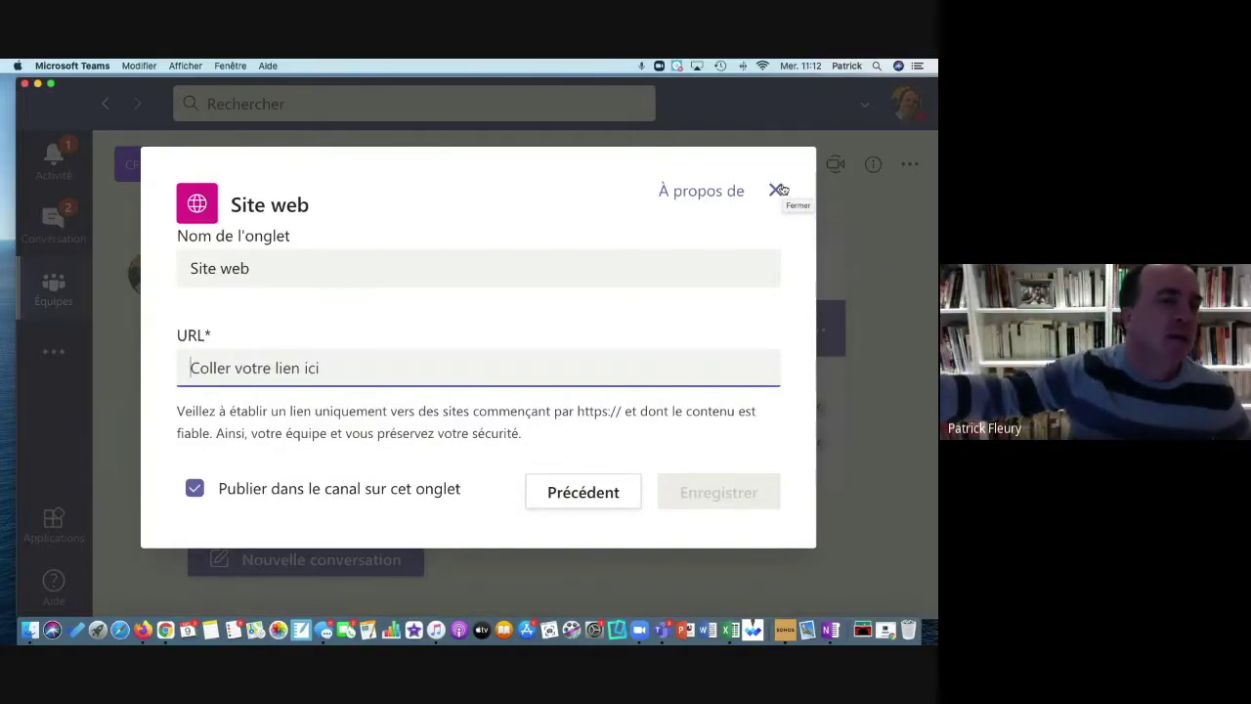
left_click(778, 190)
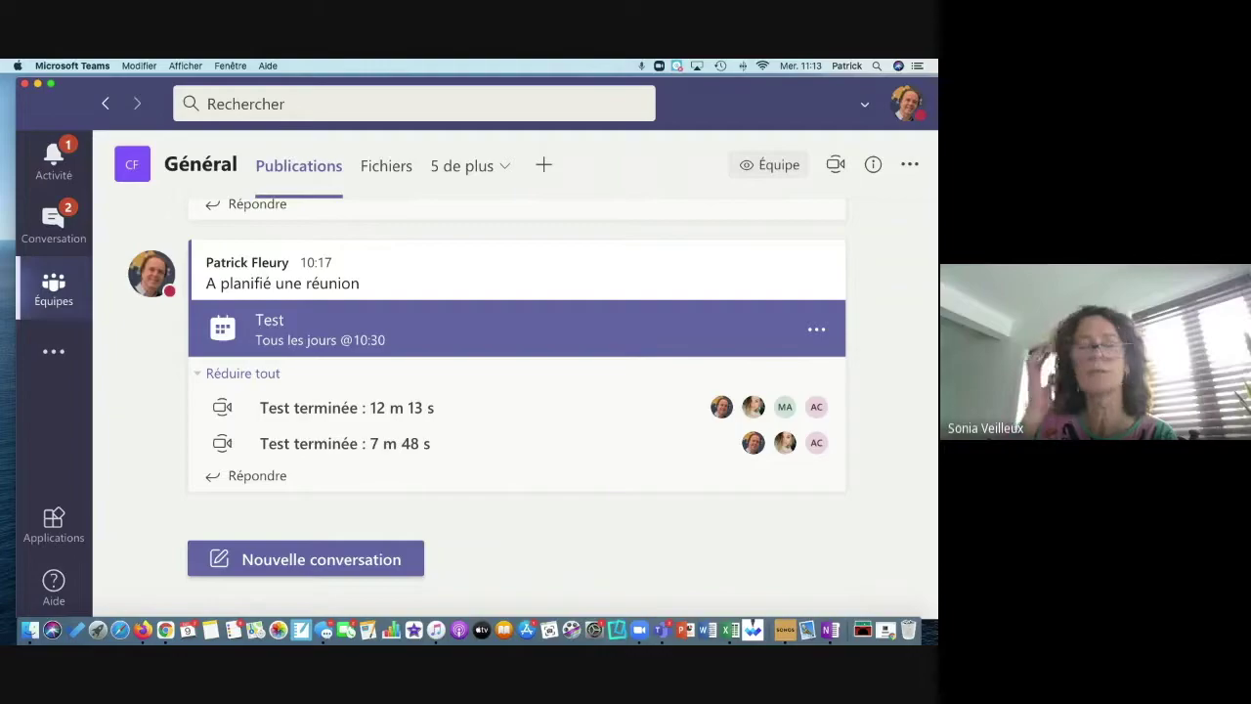
scroll(251, 335, "up", 5)
scroll(251, 335, "down", 5)
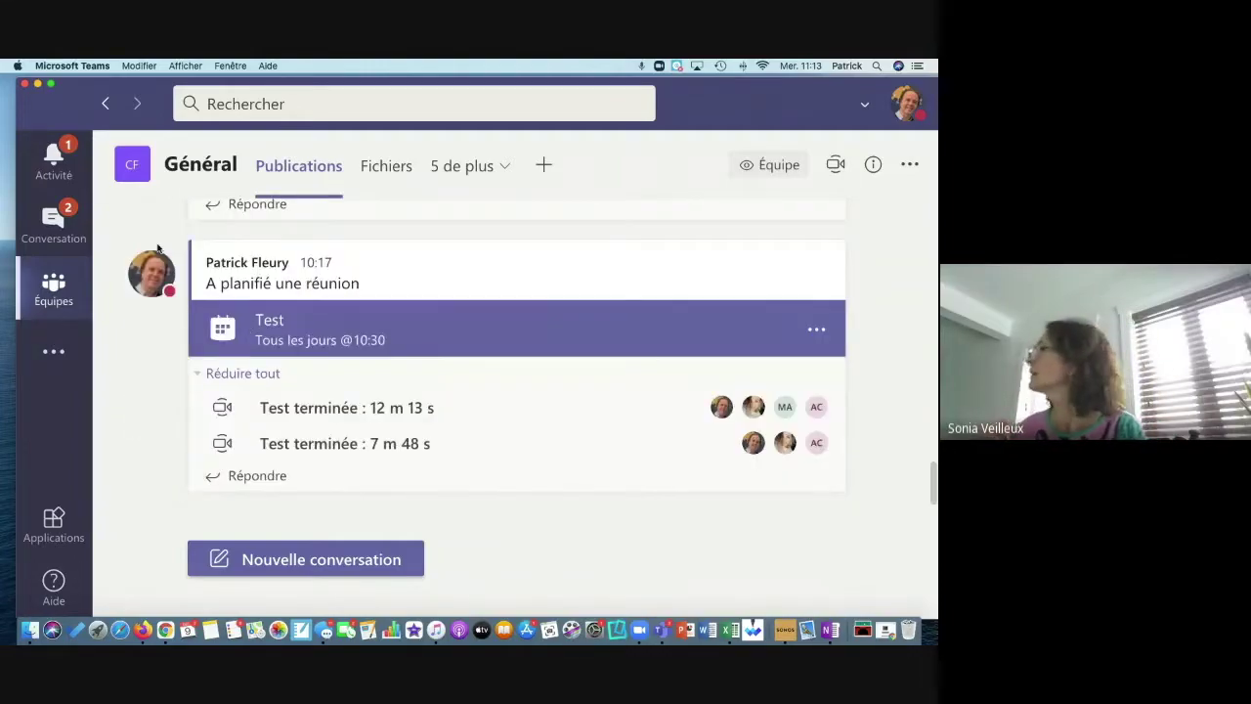
left_click(54, 288)
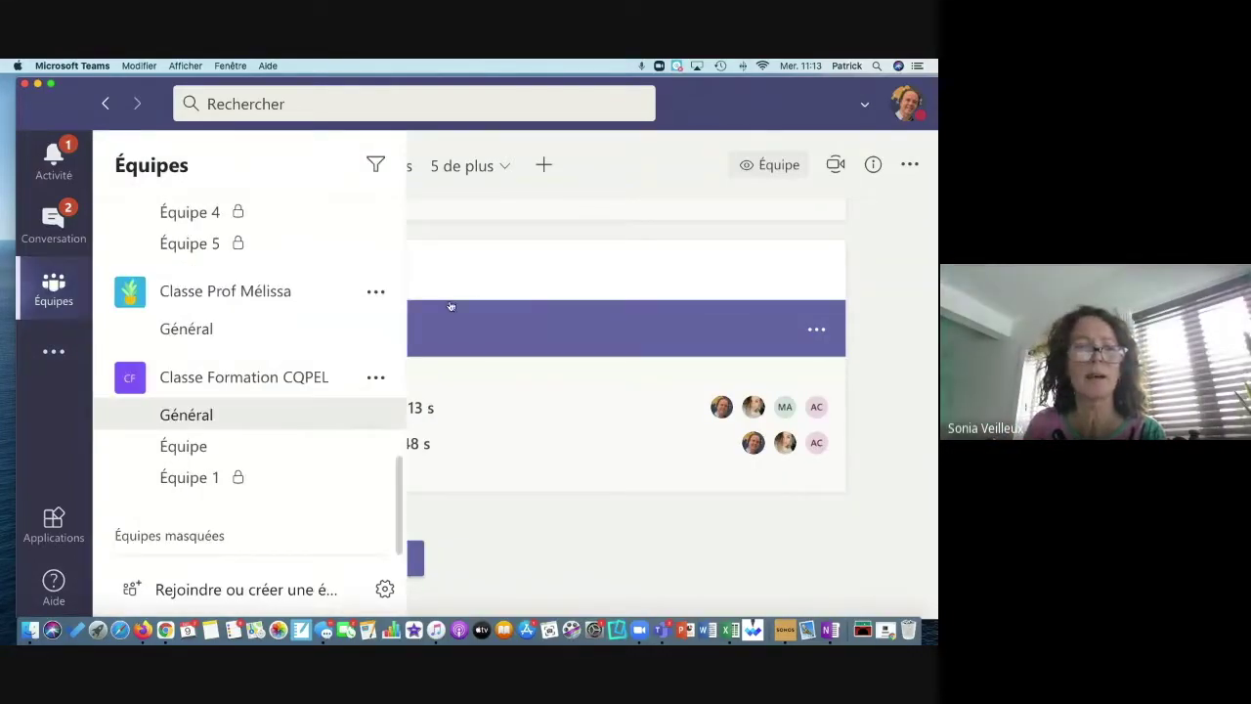
left_click(577, 268)
left_click(61, 301)
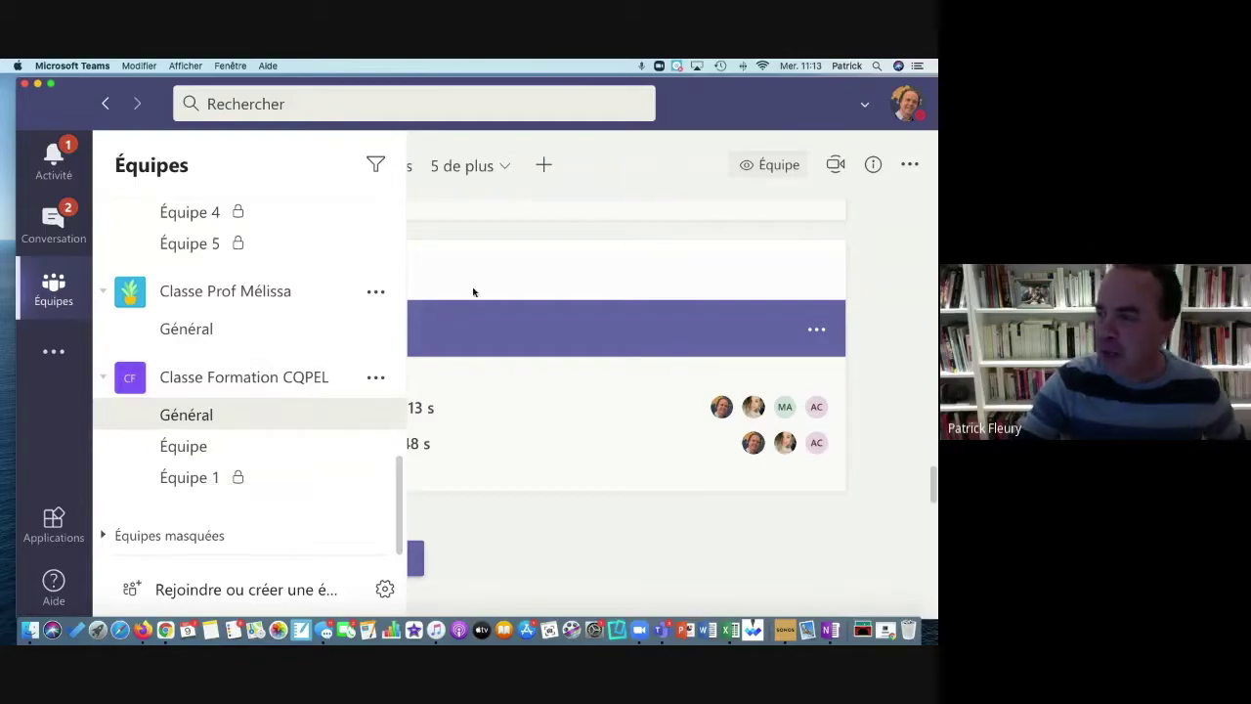
mouse_move(478, 285)
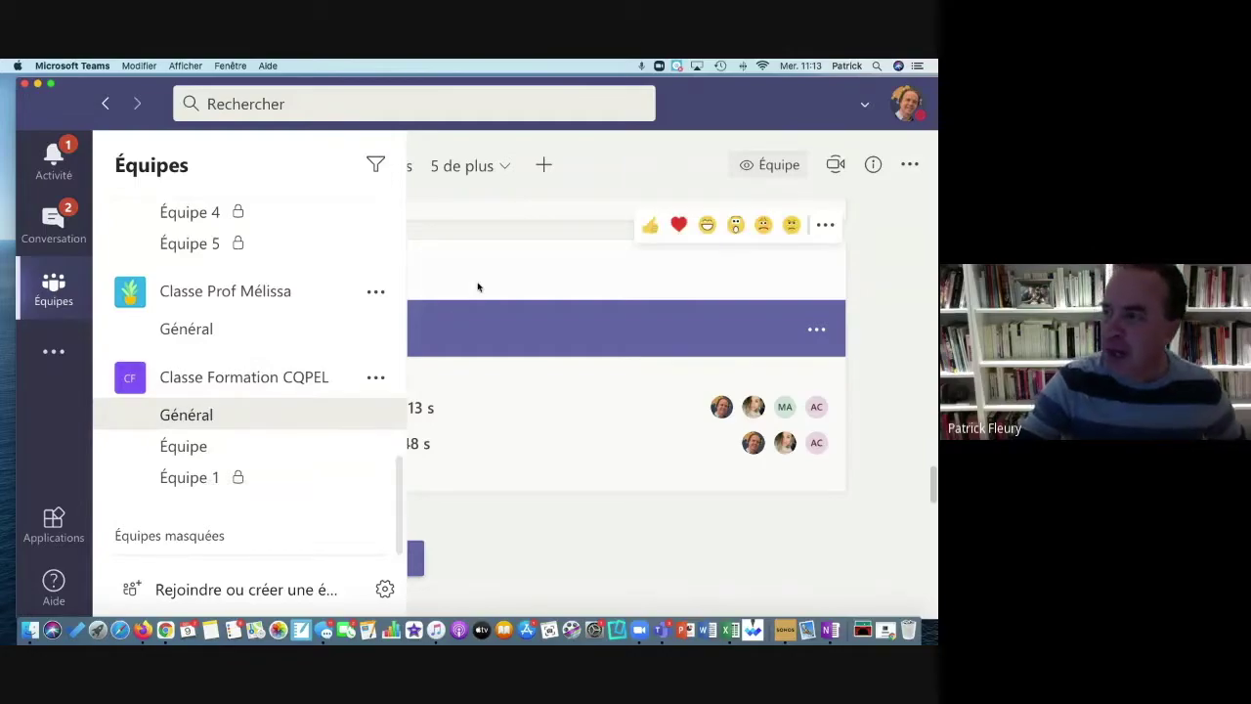
left_click(519, 372)
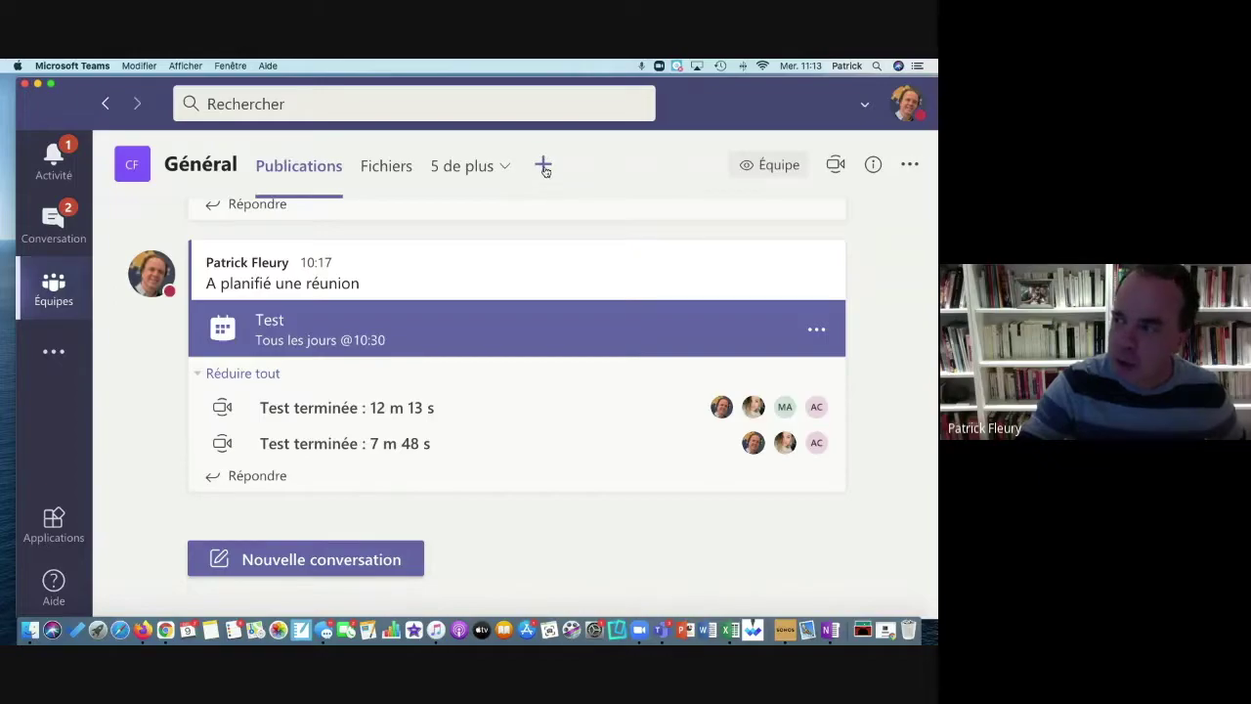
left_click(543, 167)
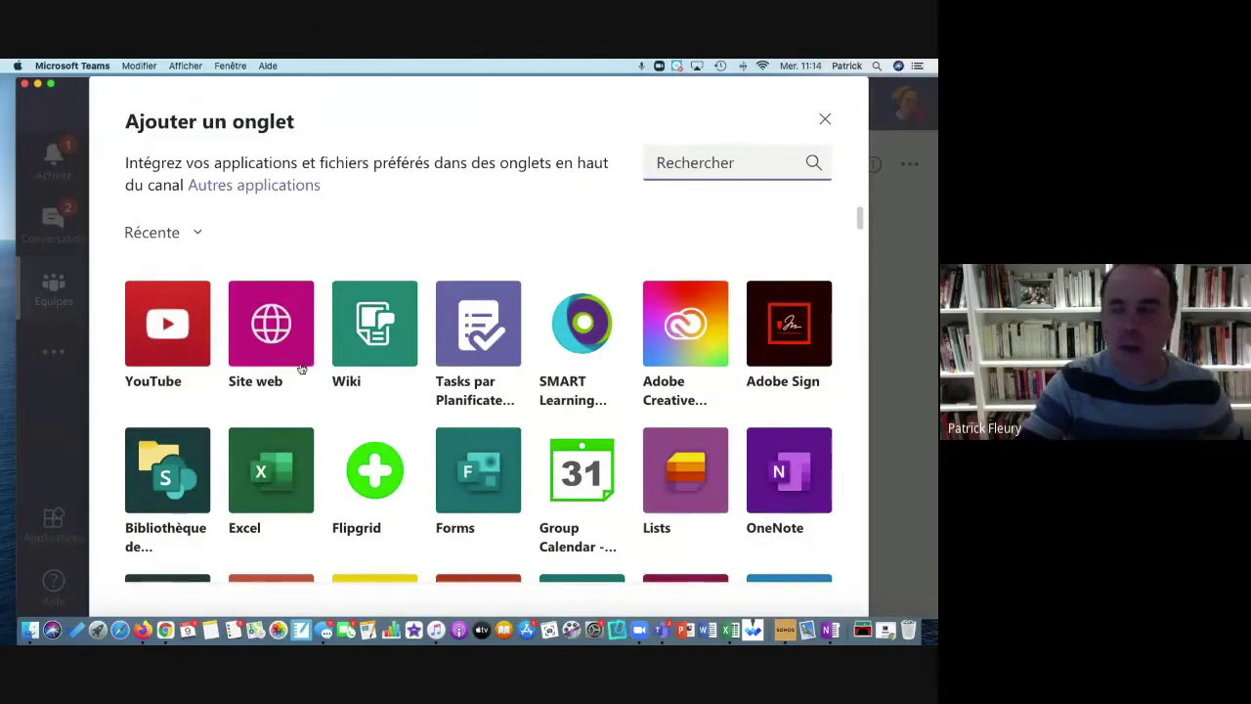
left_click(282, 346)
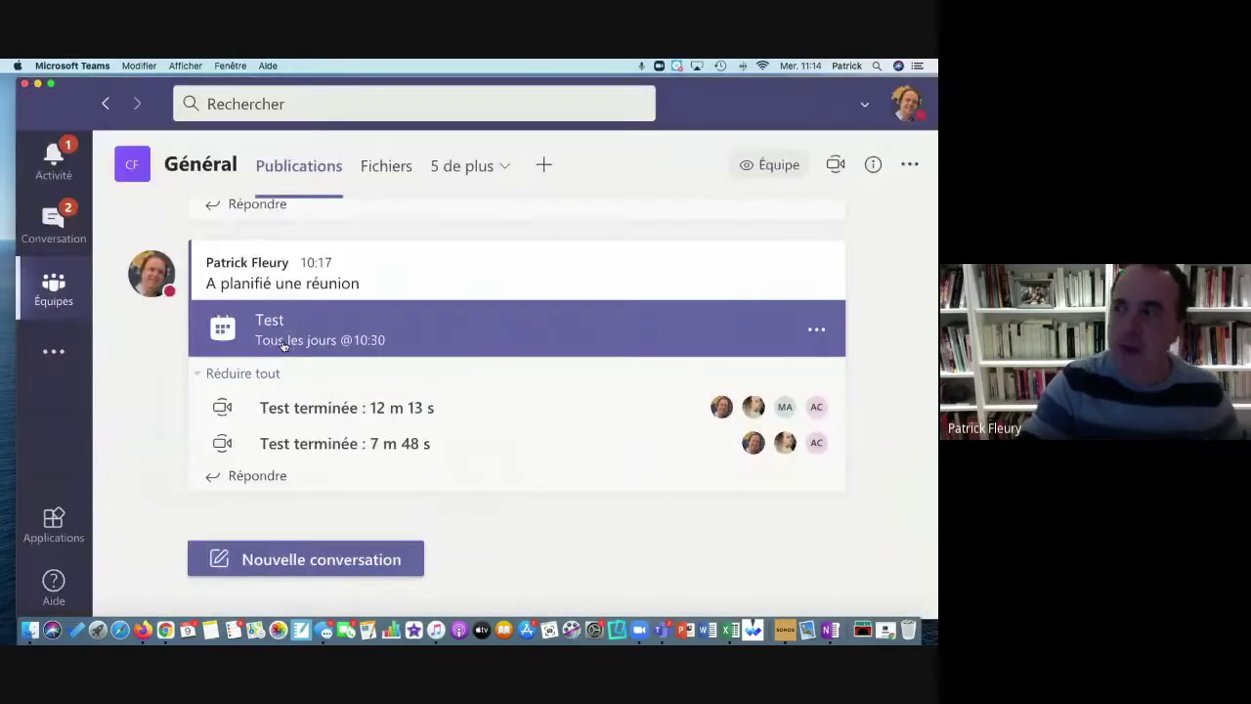
left_click(264, 267)
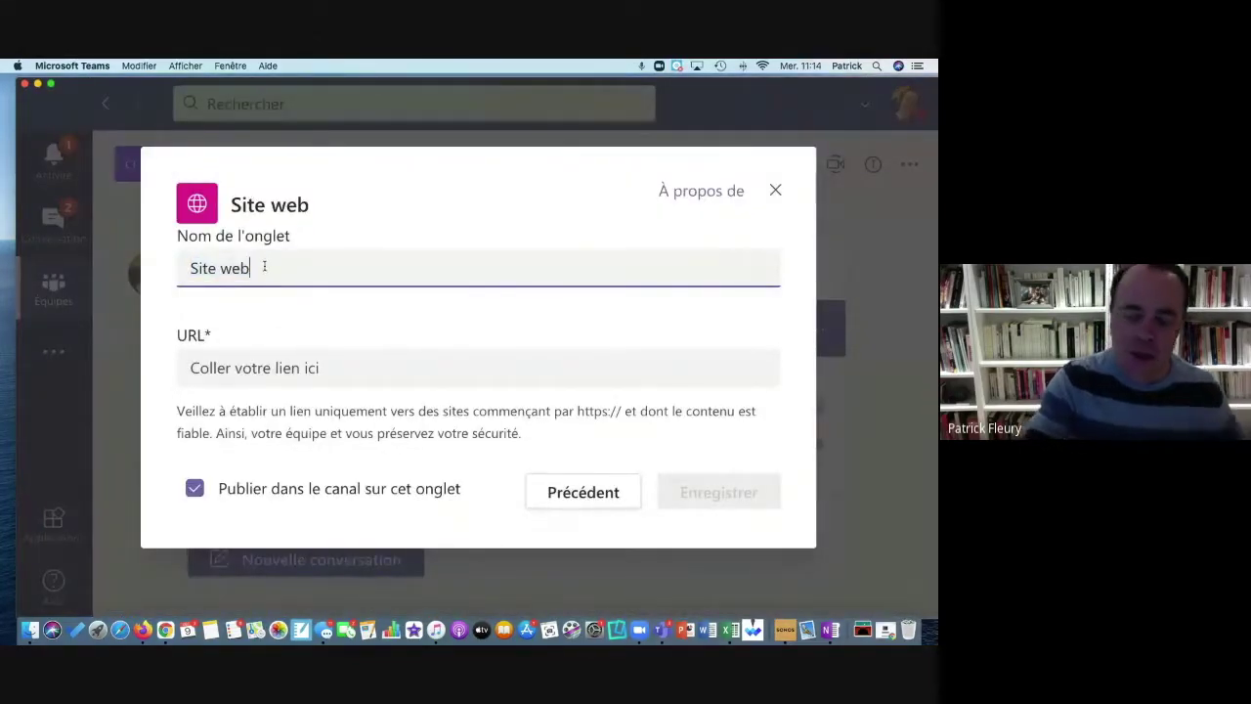
key("BackSpace")
key("BackSpace")
key("BackSpace")
key("BackSpace")
key("BackSpace")
key("BackSpace")
key("BackSpace")
key("BackSpace")
type("Socrative")
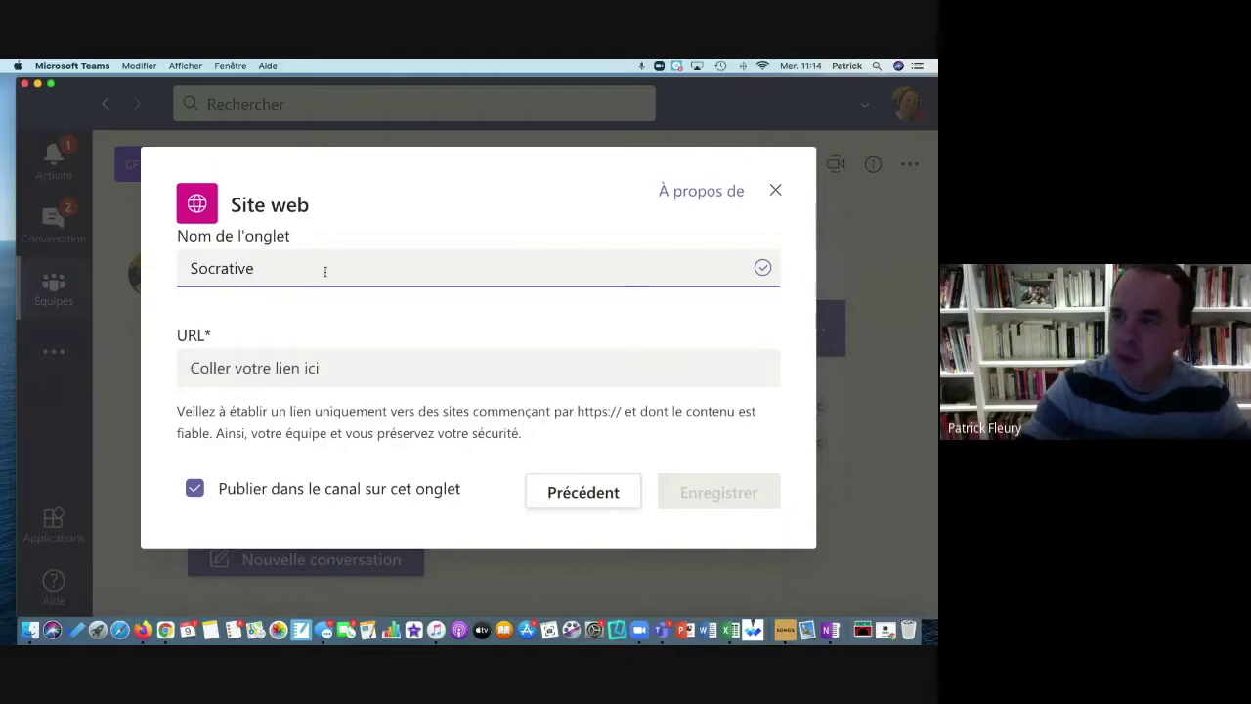
left_click_drag(324, 271, 313, 233)
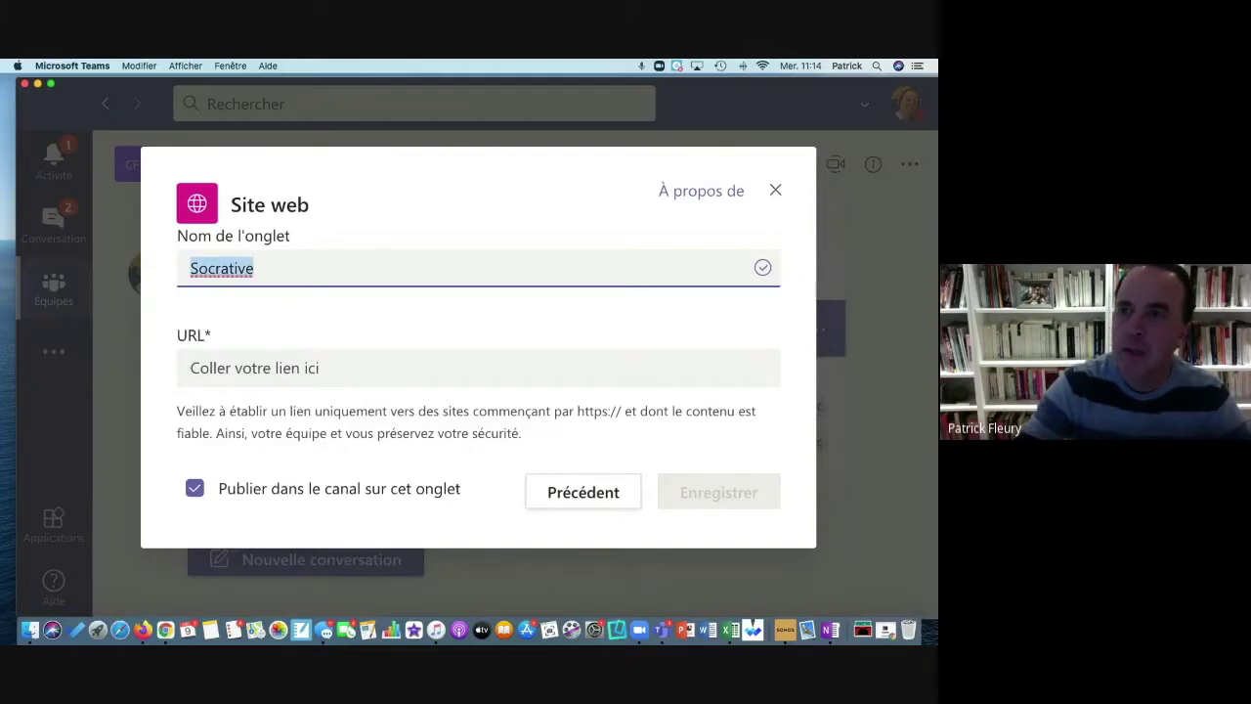
key("Tab")
type("https://www.socrative.com/")
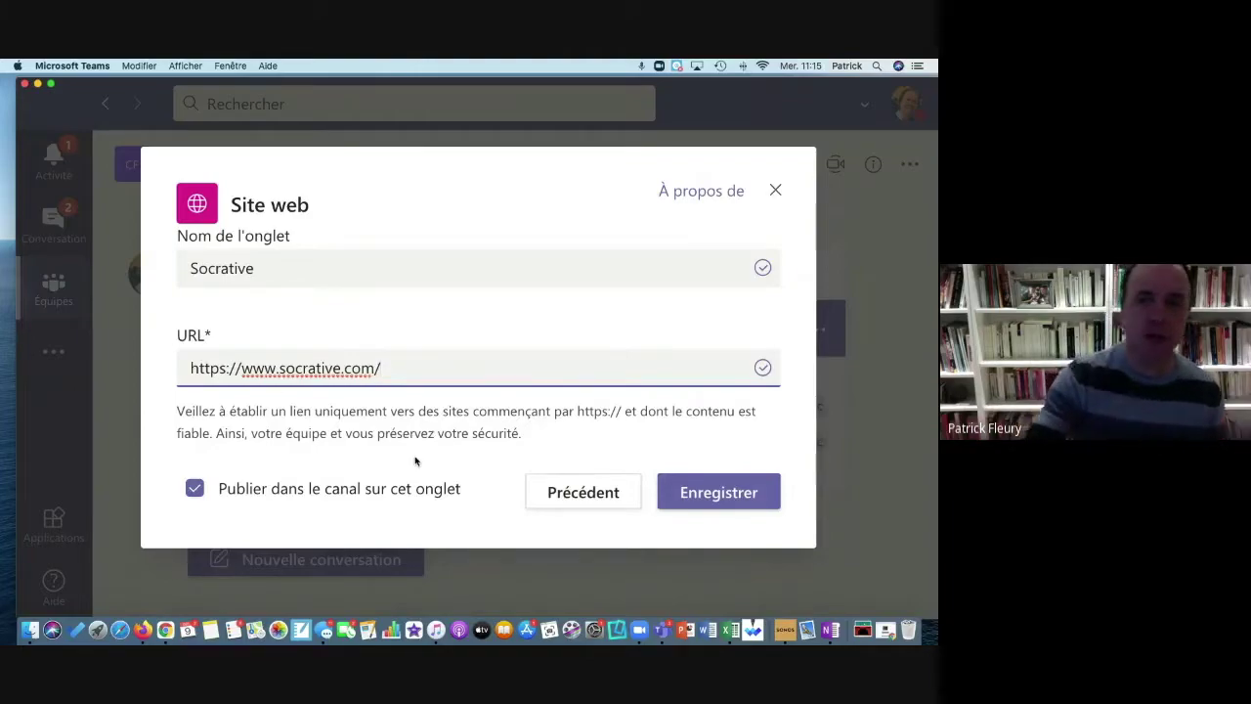
left_click(725, 489)
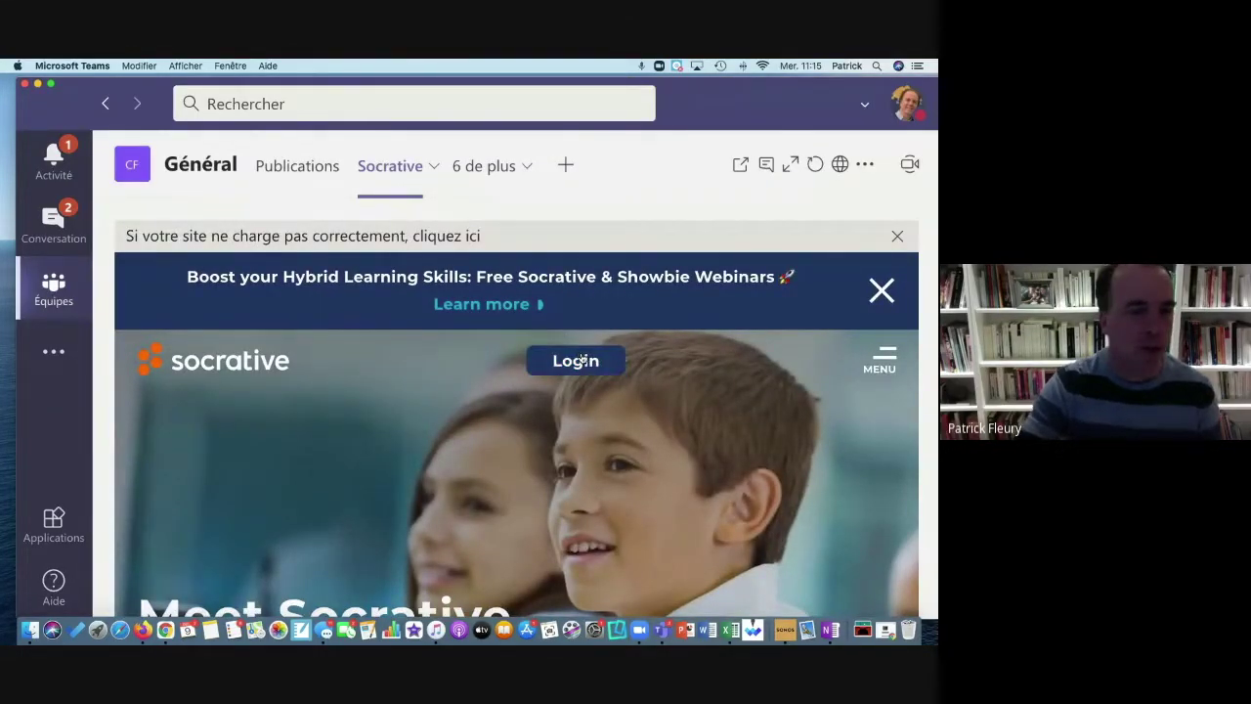
Step: Go back to Classe Formation CQPEL's Général posts showing the Socrative tab announcement
left_click(54, 290)
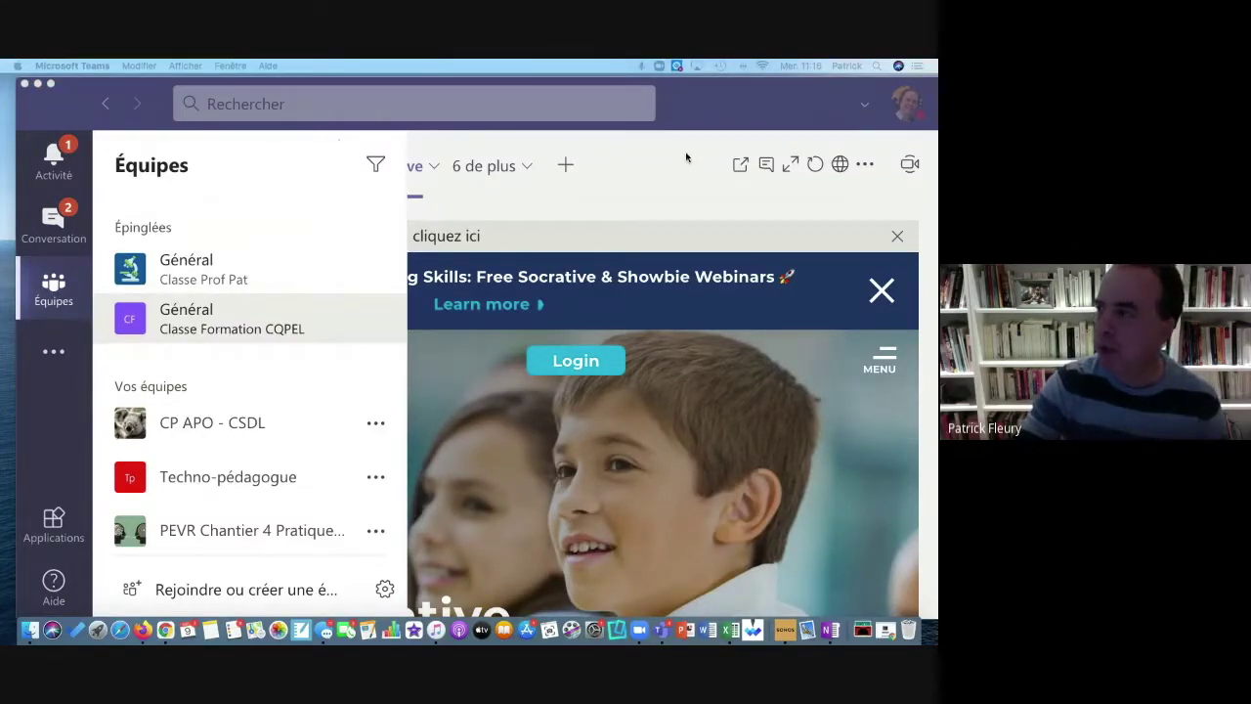
left_click(467, 246)
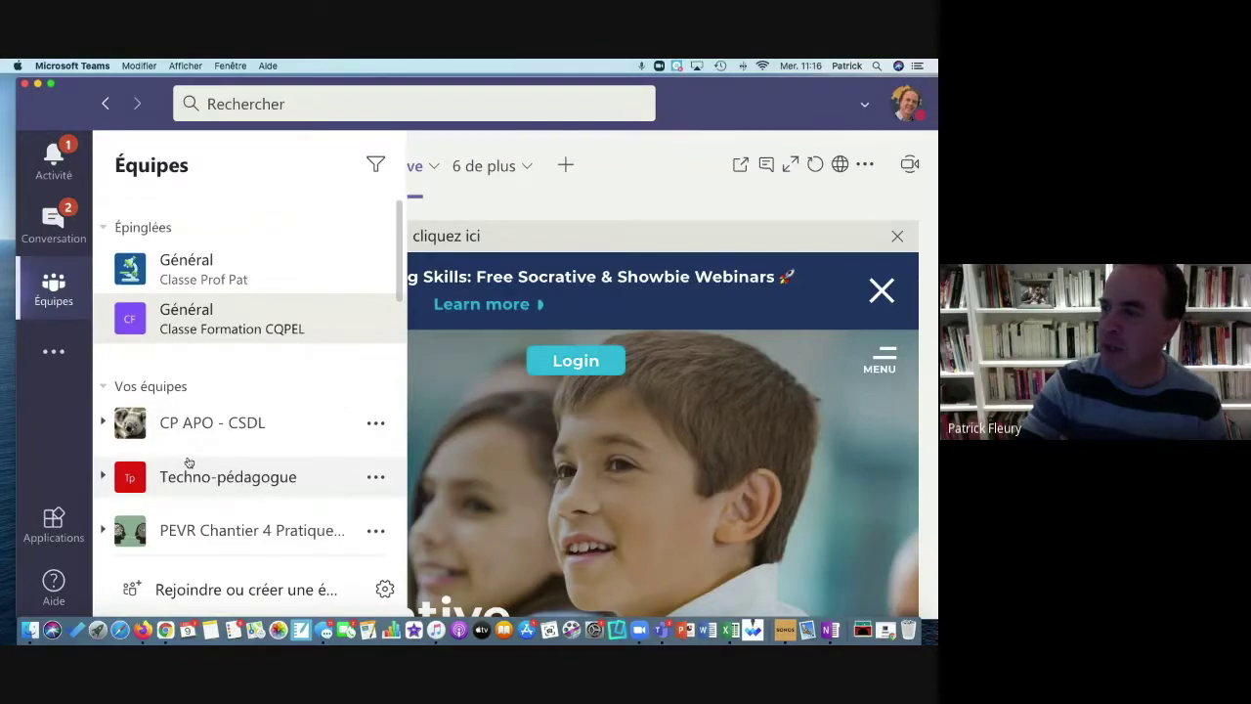
scroll(189, 462, "down", 10)
scroll(187, 461, "down", 1)
left_click(189, 417)
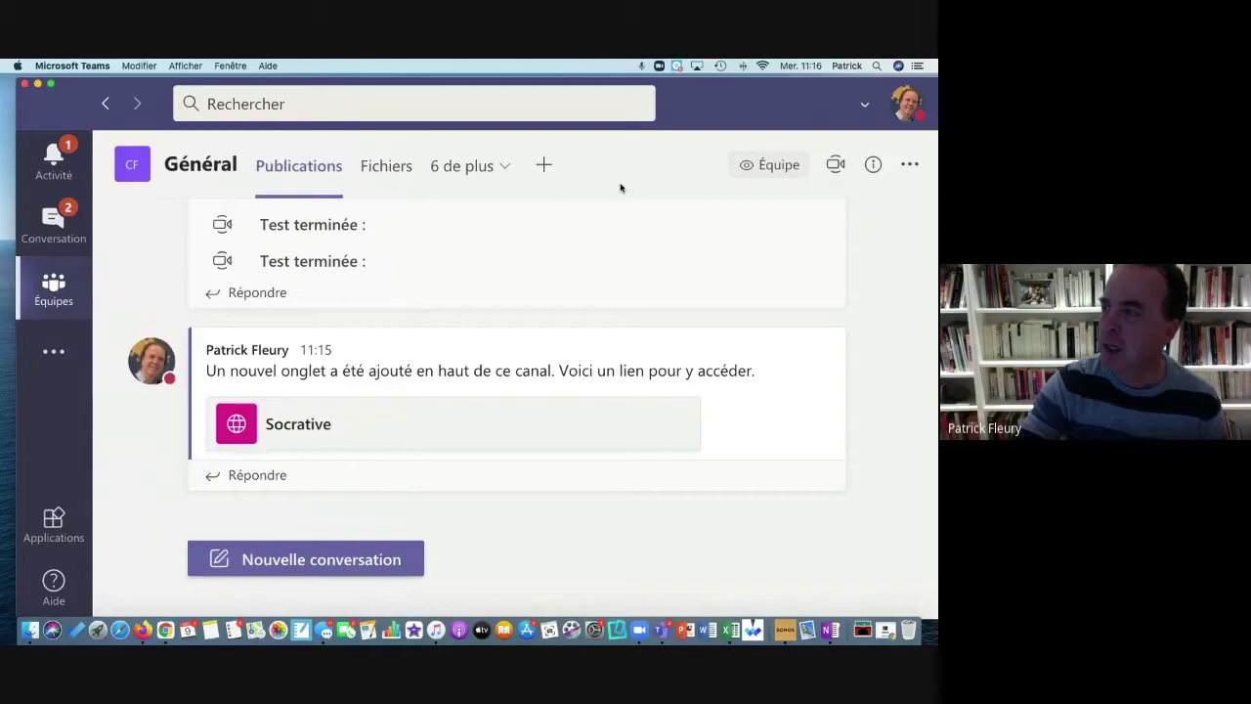
Step: In the Devoirs tab, create a quiz assignment using Nouveau questionnaire in Forms
left_click(506, 168)
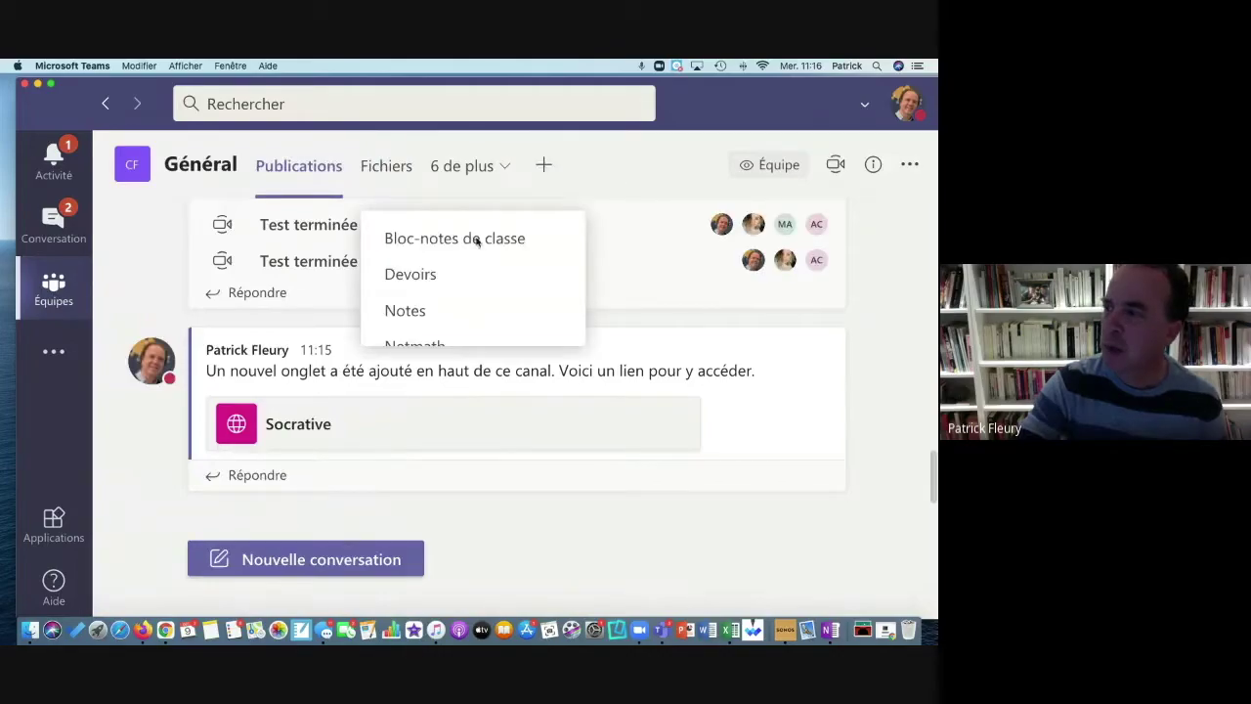
left_click(443, 281)
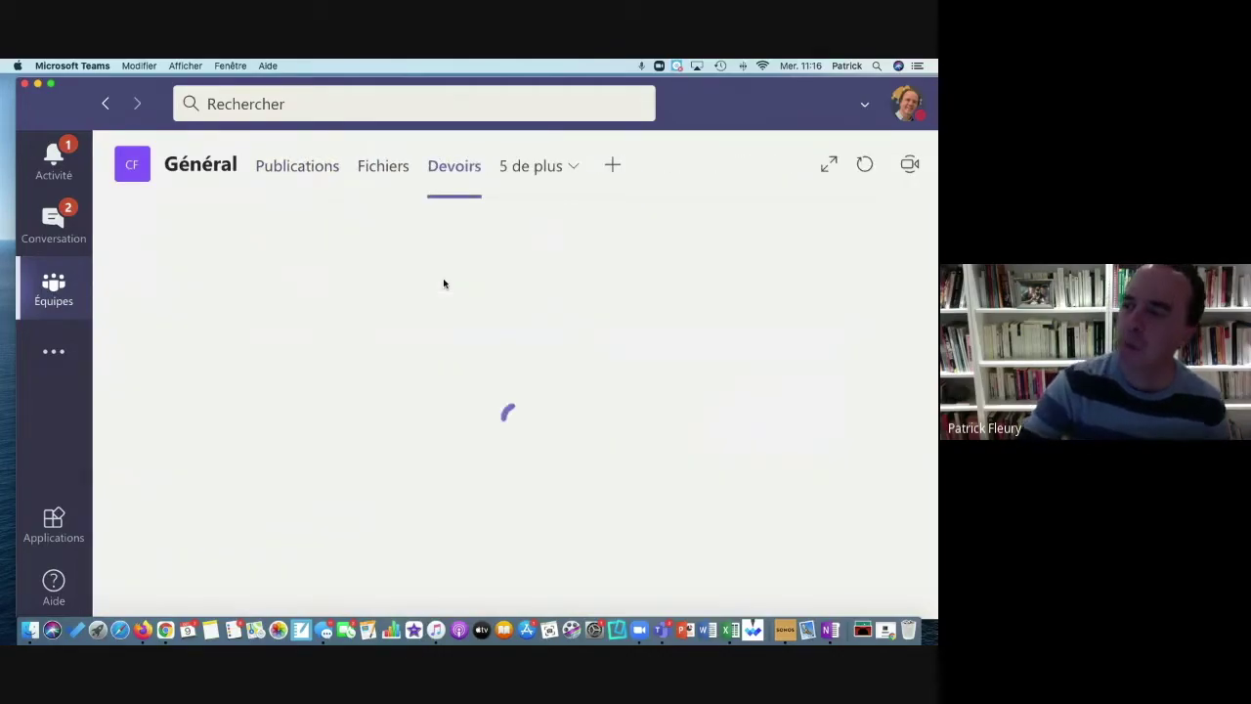
scroll(307, 422, "down", 2)
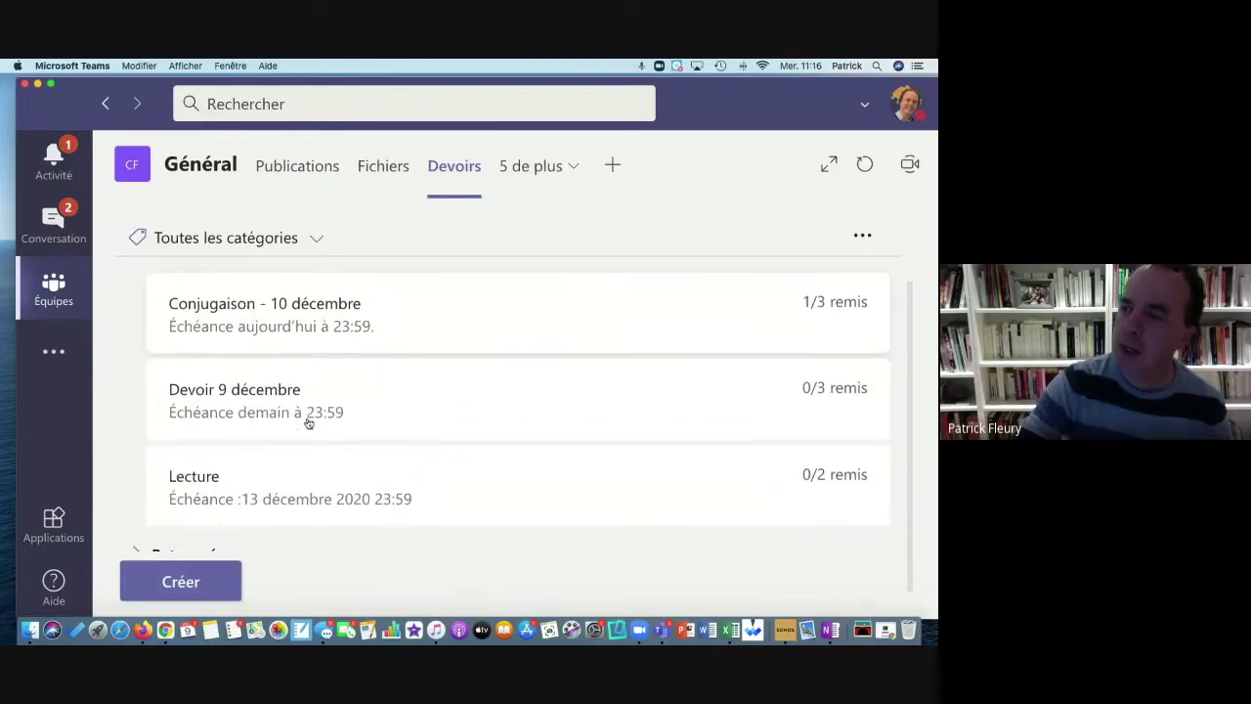
left_click(165, 596)
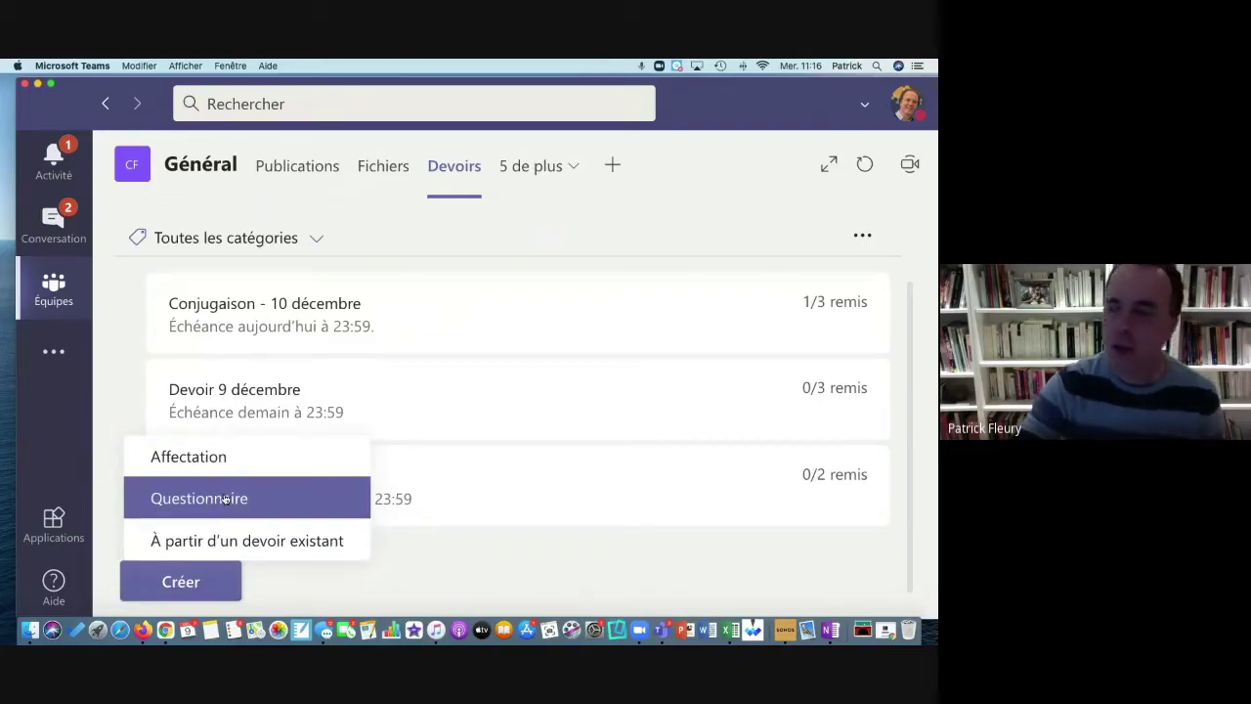
left_click(226, 499)
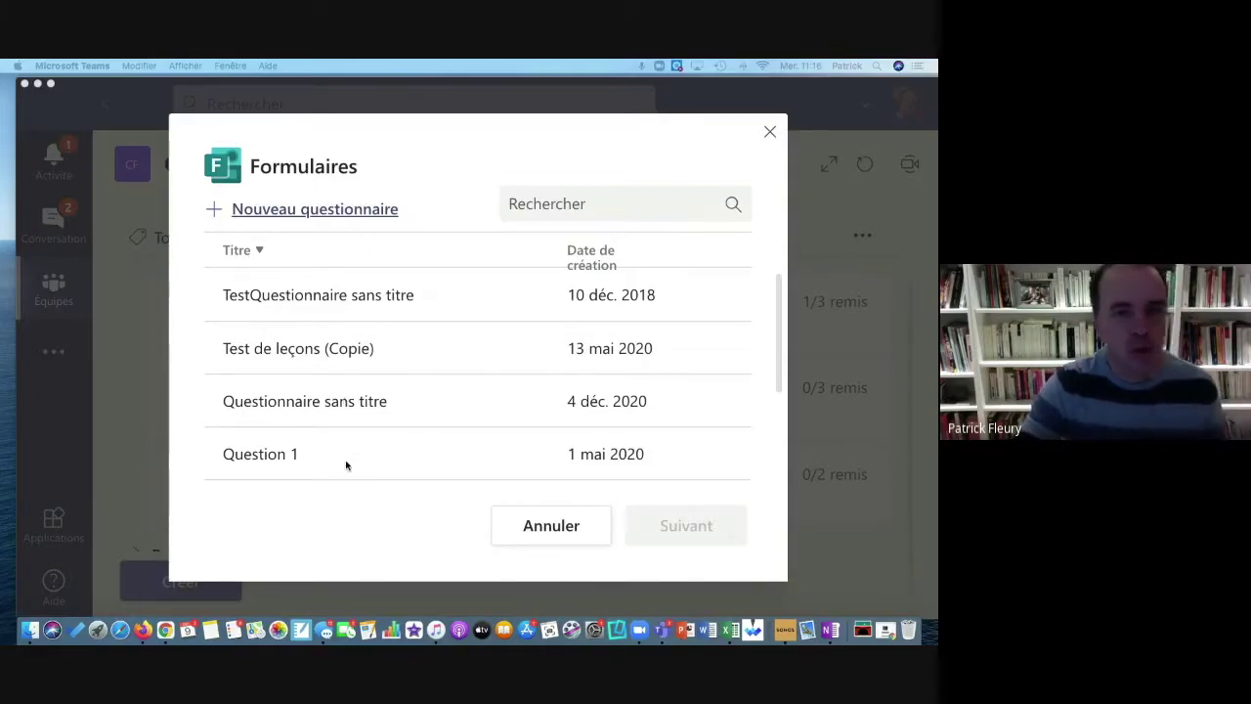
scroll(315, 412, "down", 3)
scroll(315, 412, "up", 3)
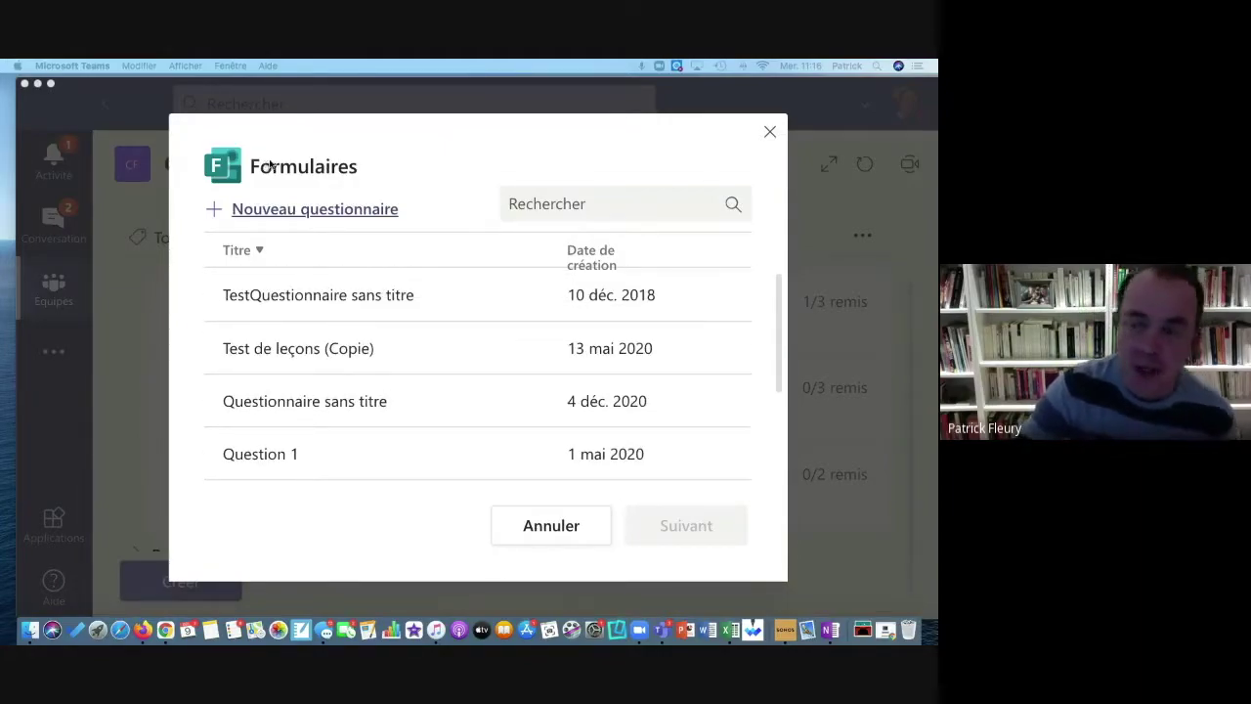
left_click(291, 215)
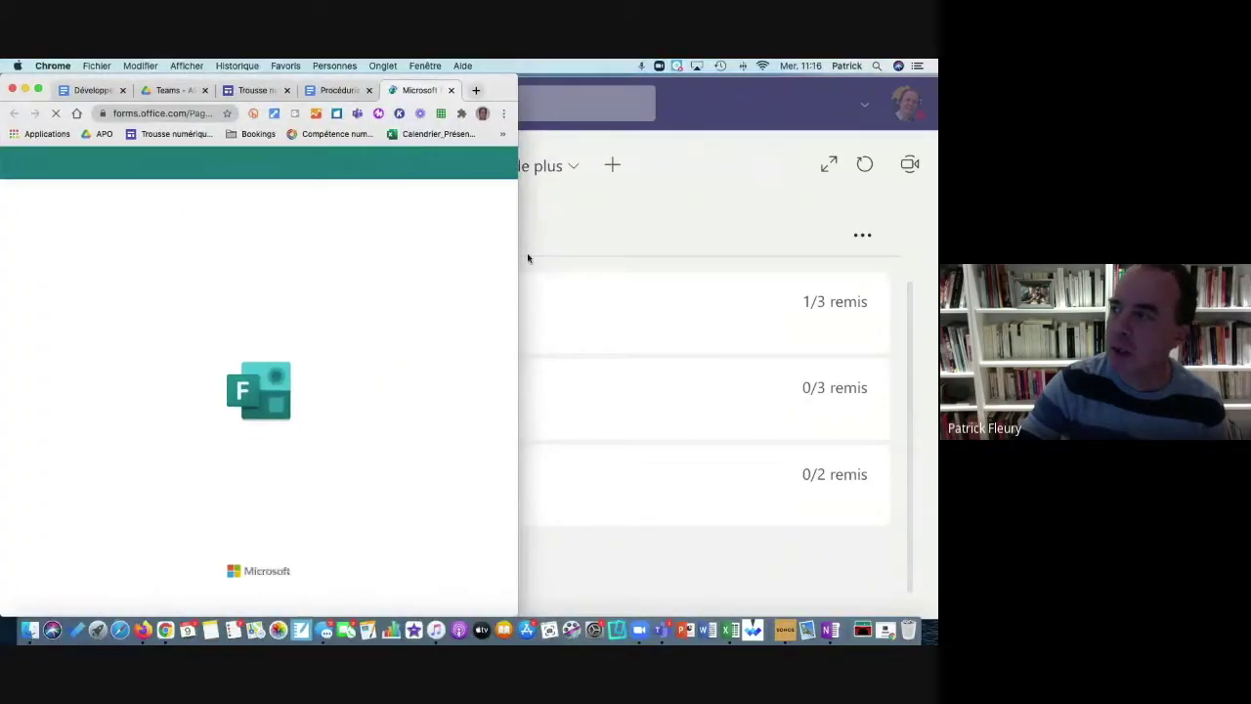
Step: Widen the Chrome window to show the blank 'Questionnaire sans titre' quiz editor
left_click_drag(935, 258, 930, 260)
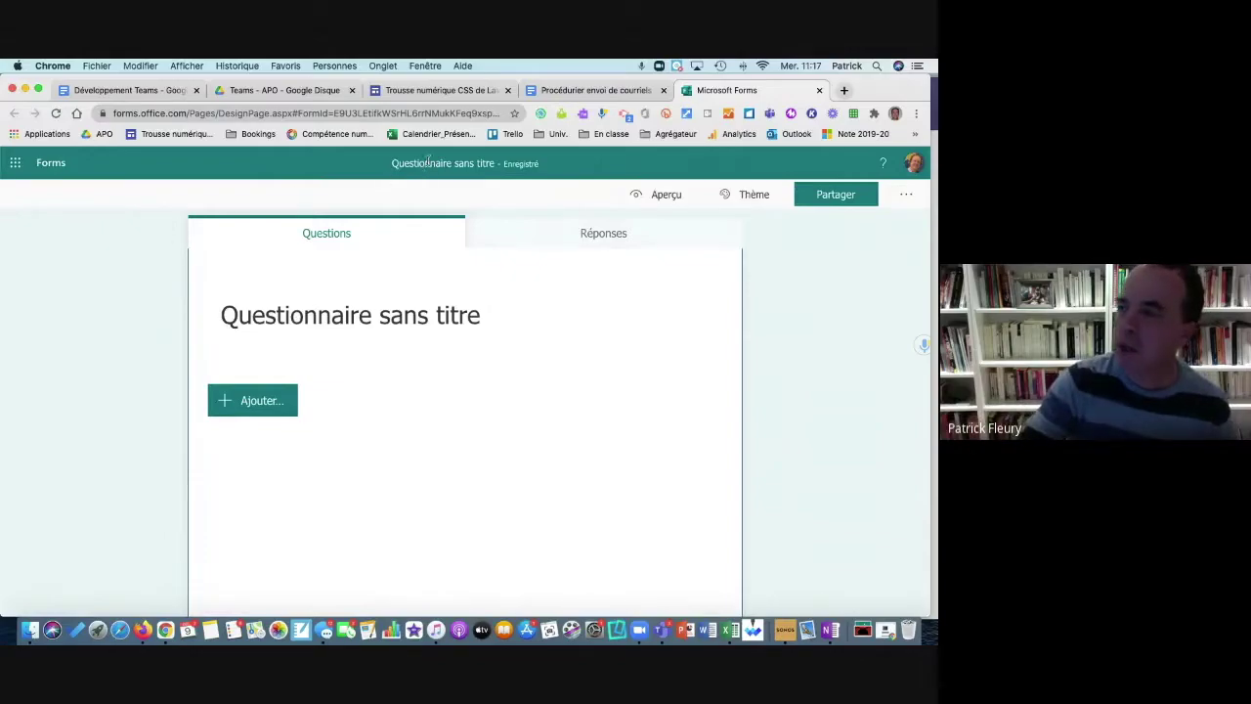
Step: Title the quiz 'Test', glance at Réponses, and show the question types to add
left_click(352, 304)
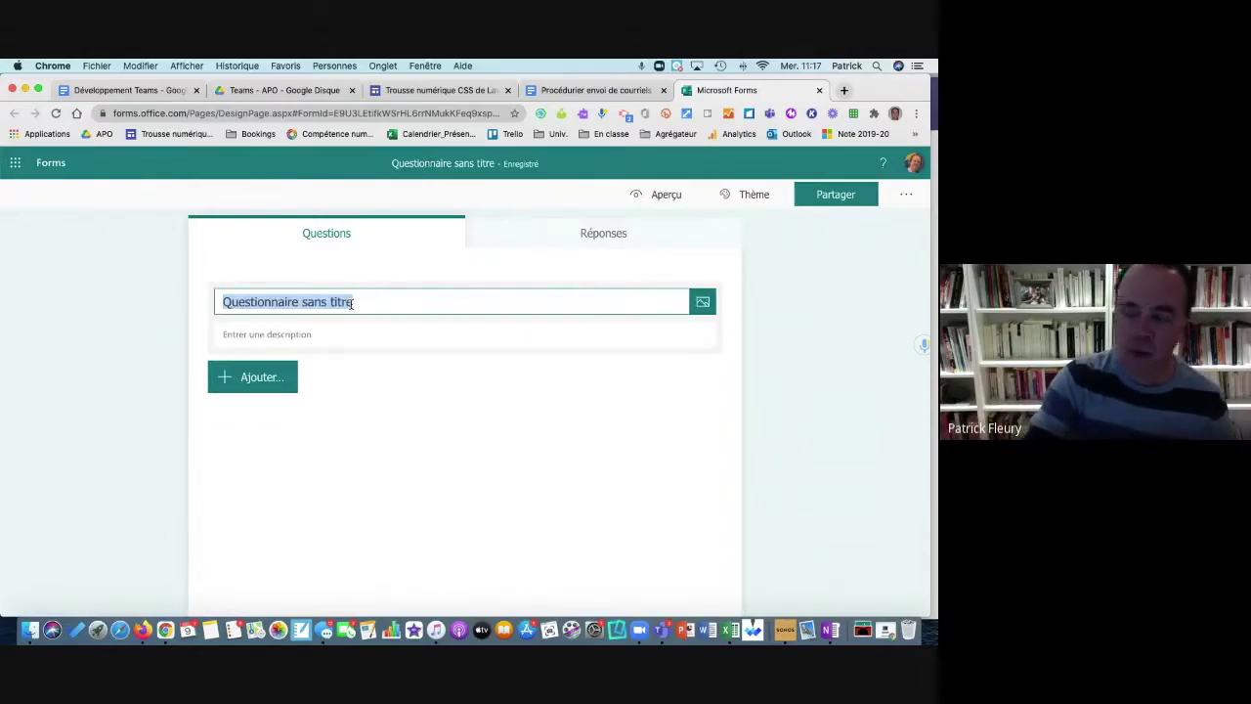
type("Test")
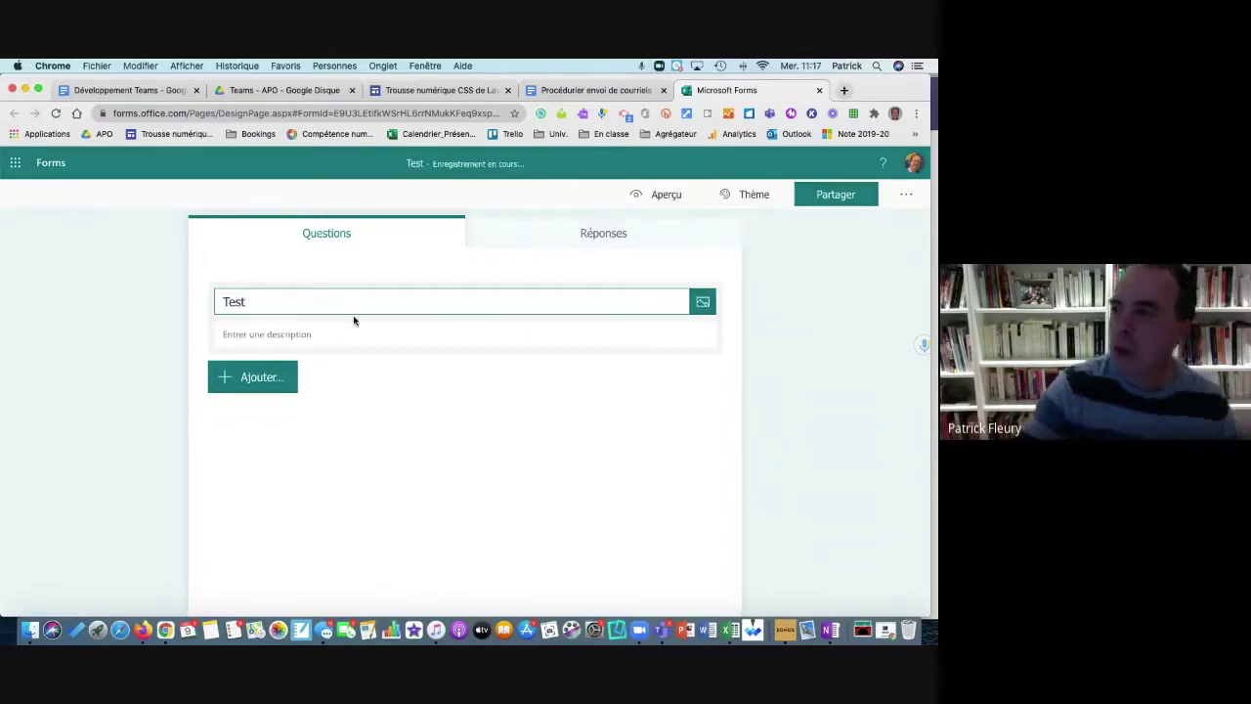
left_click(326, 335)
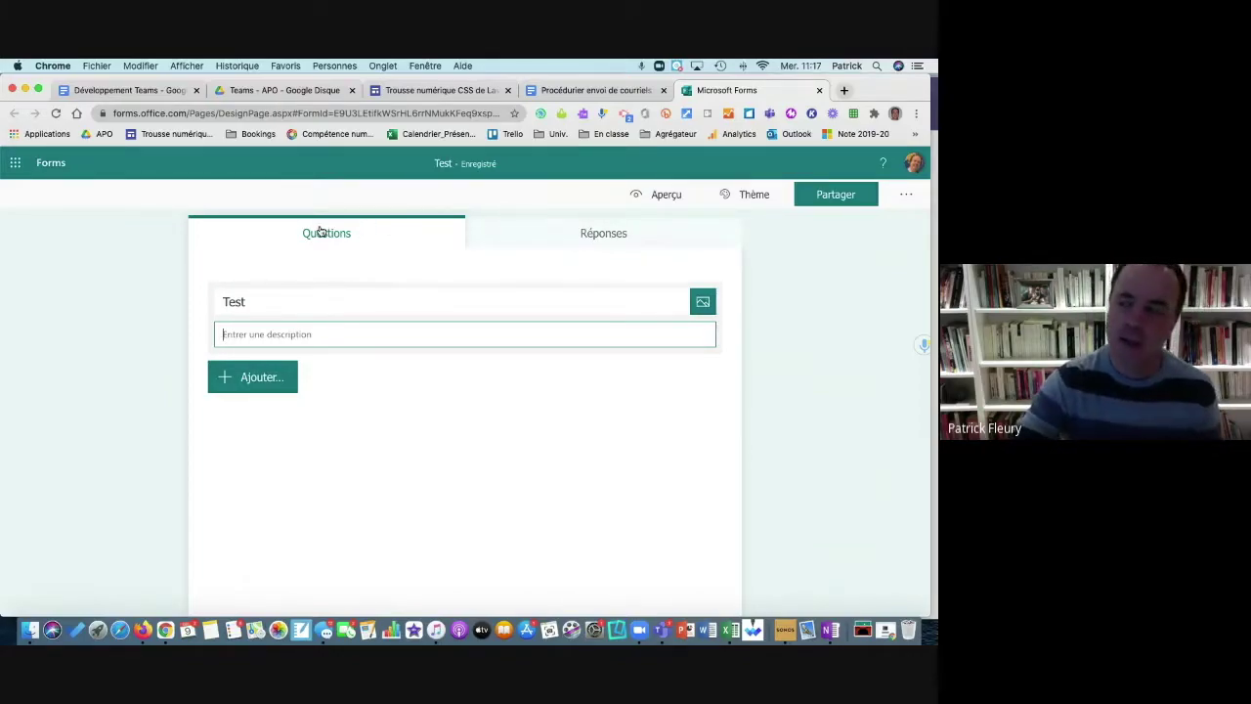
left_click(583, 245)
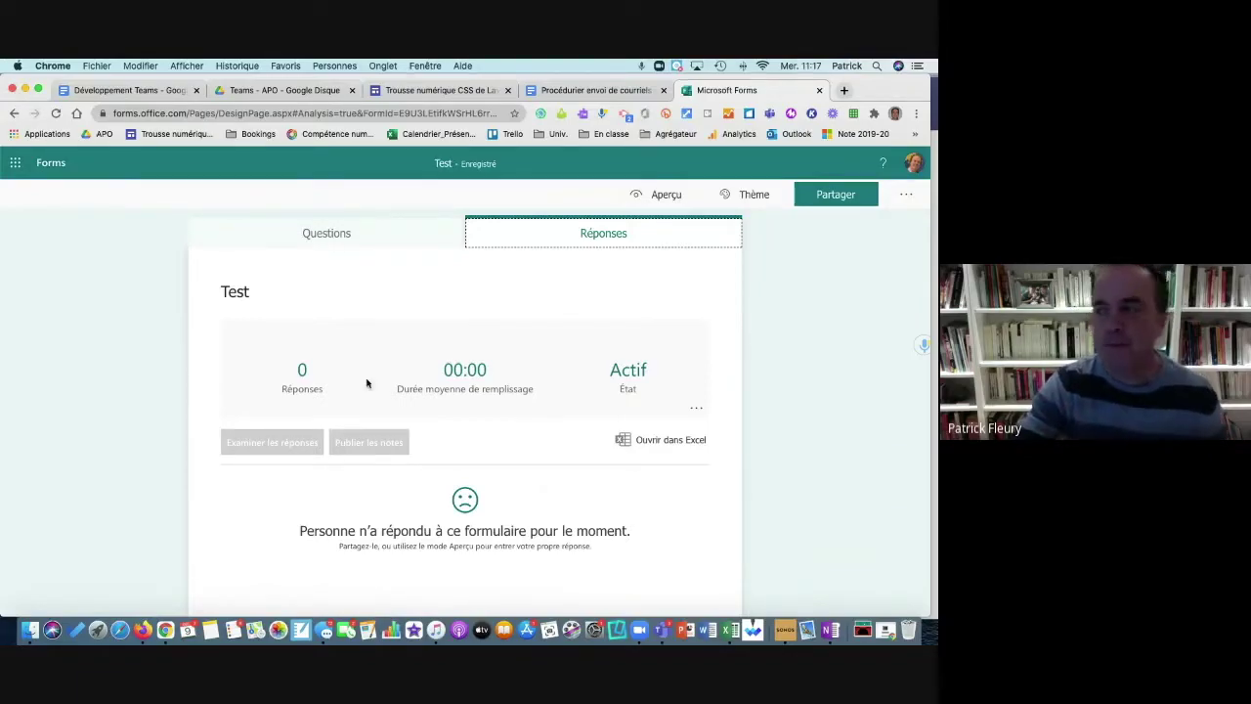
left_click(343, 236)
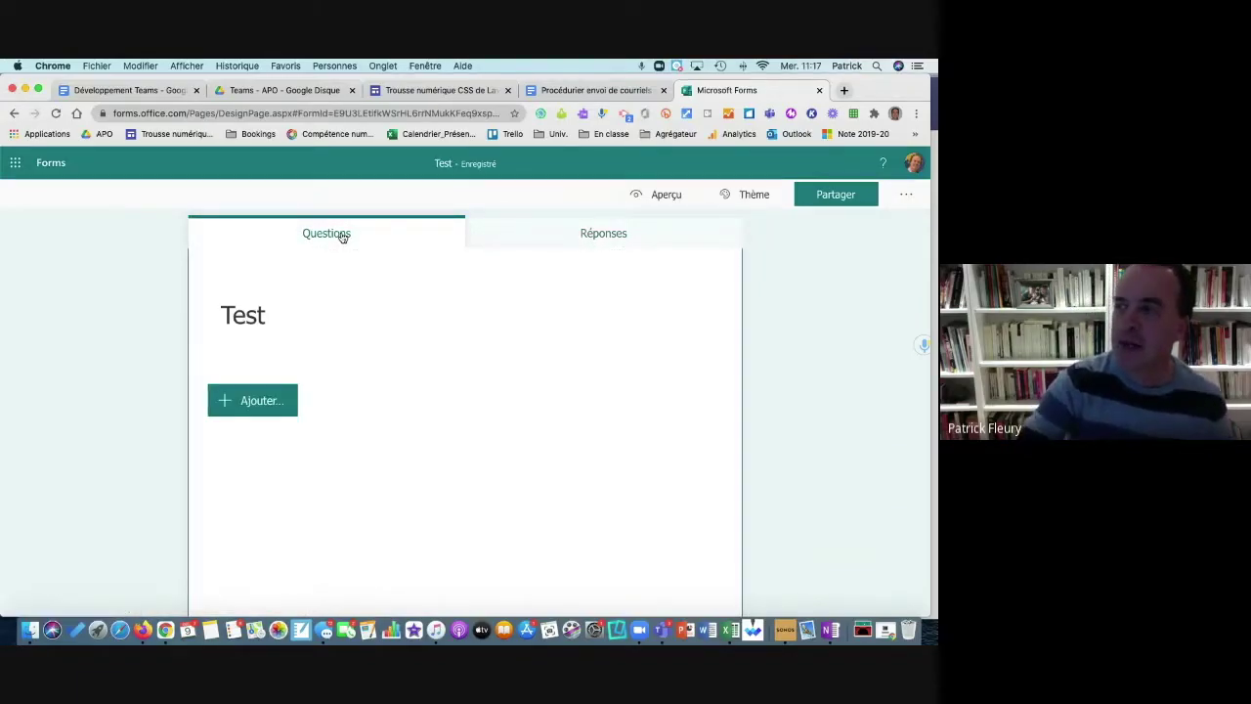
left_click(260, 402)
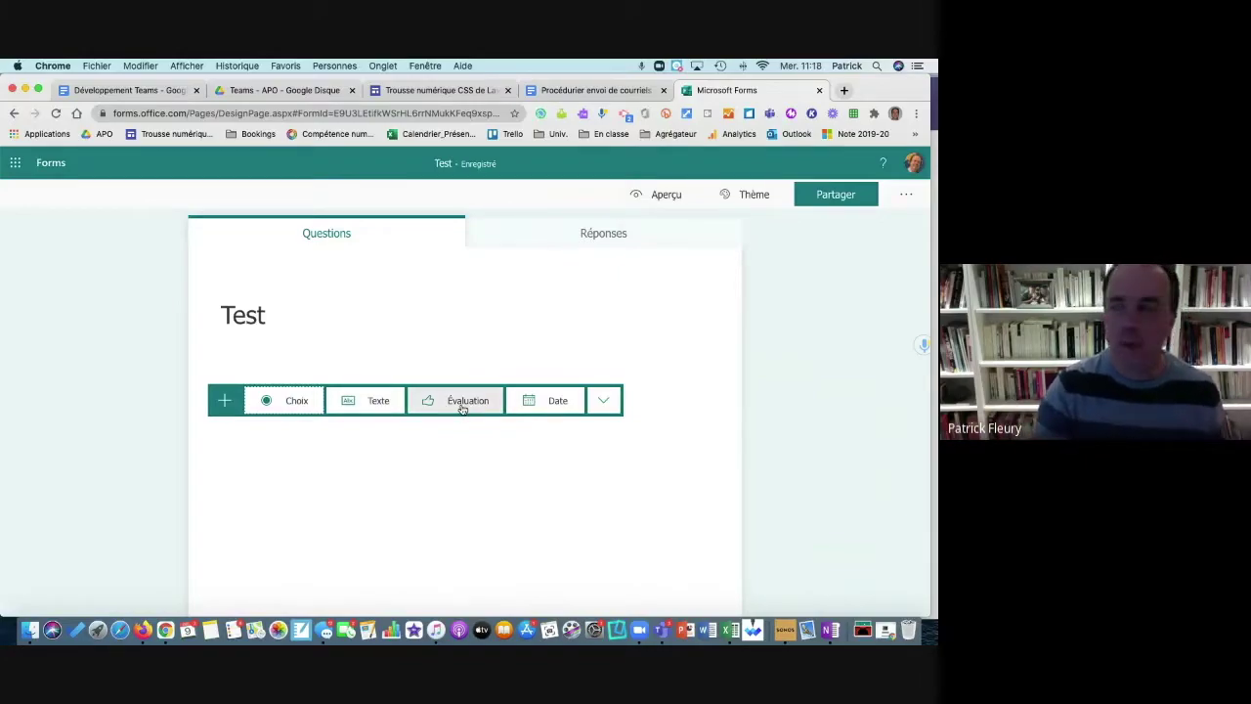
Step: Expand and close the extra question types, keeping Choix, Texte, Évaluation and Date visible
left_click(602, 402)
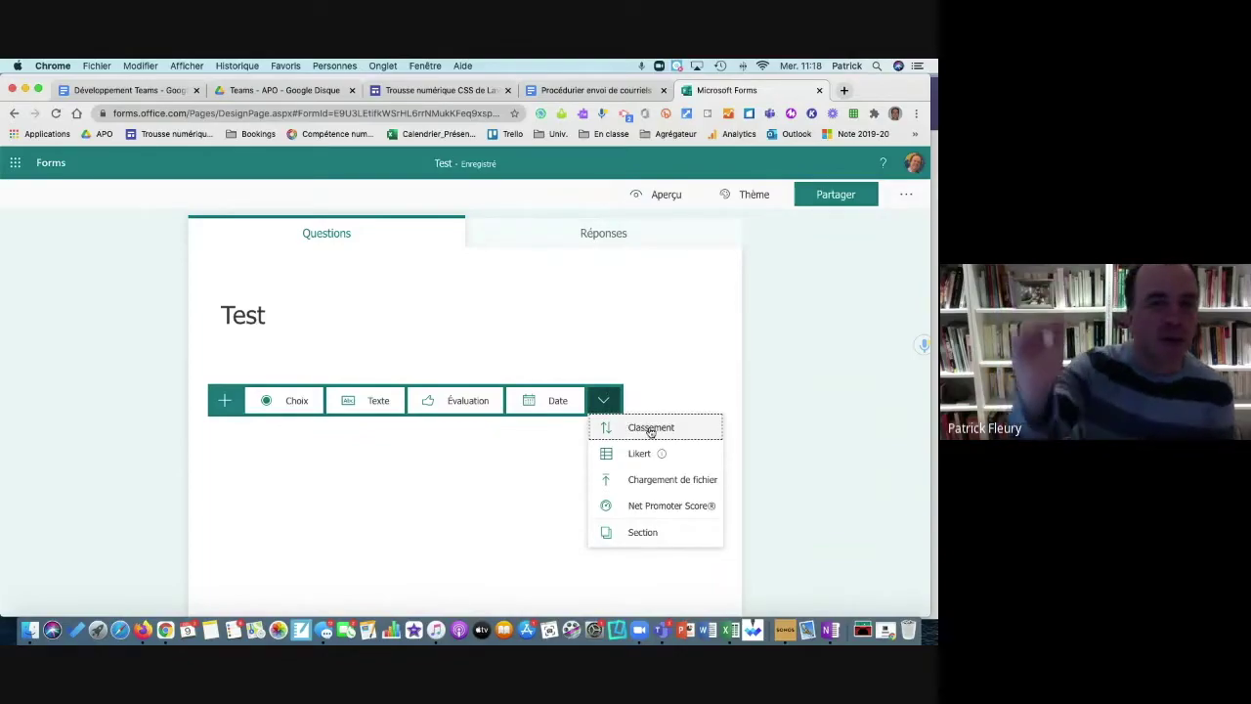
mouse_move(641, 456)
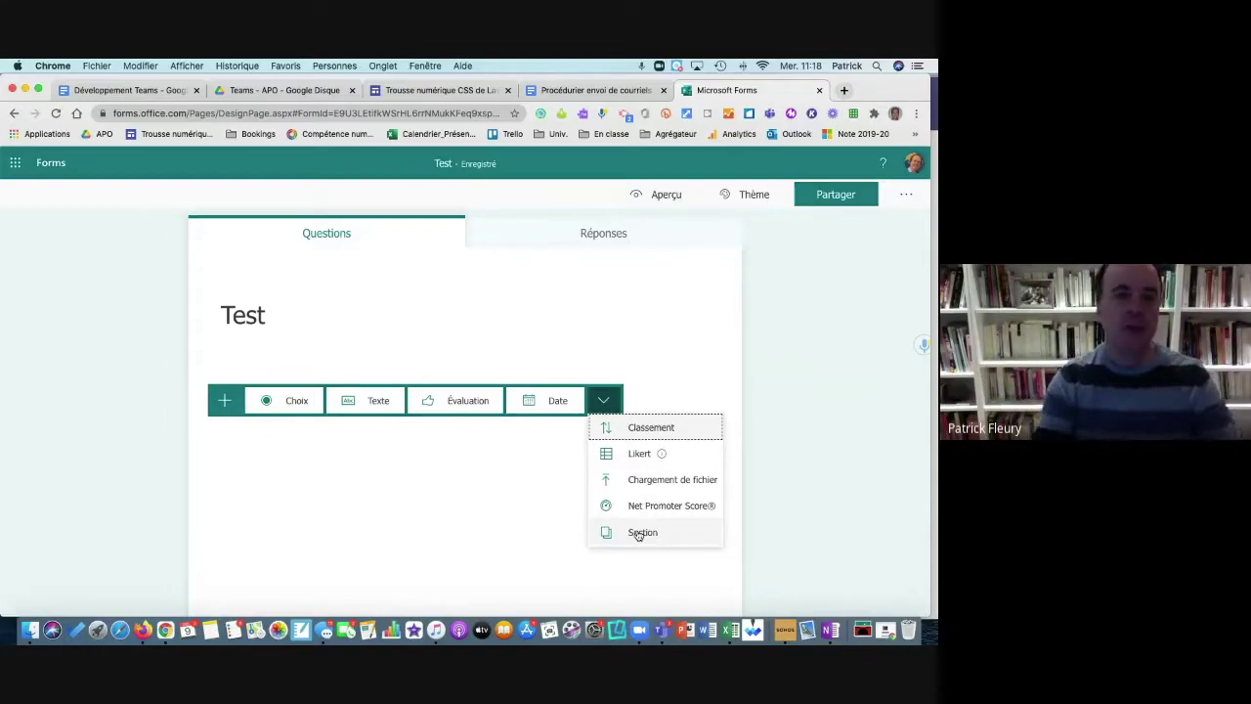
left_click(422, 507)
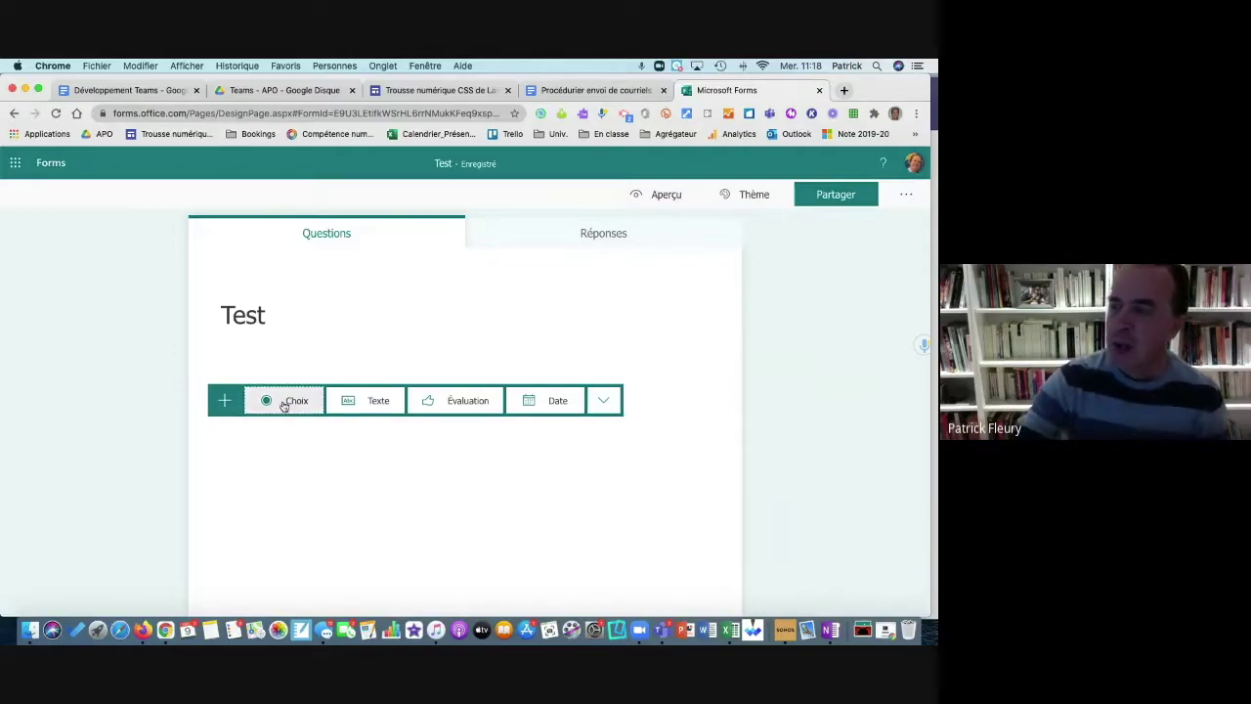
Step: Add choice question 'Qui est ?' with options Pluton, Mars and a third option
left_click(283, 402)
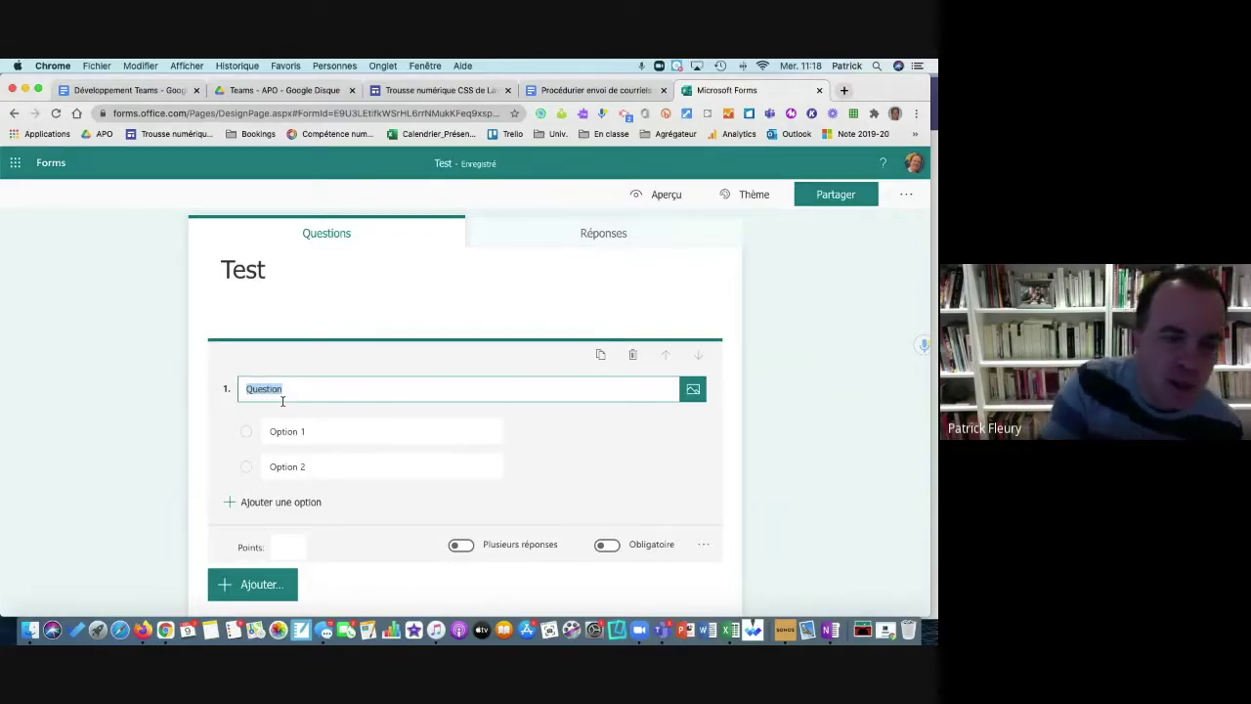
type("Qui")
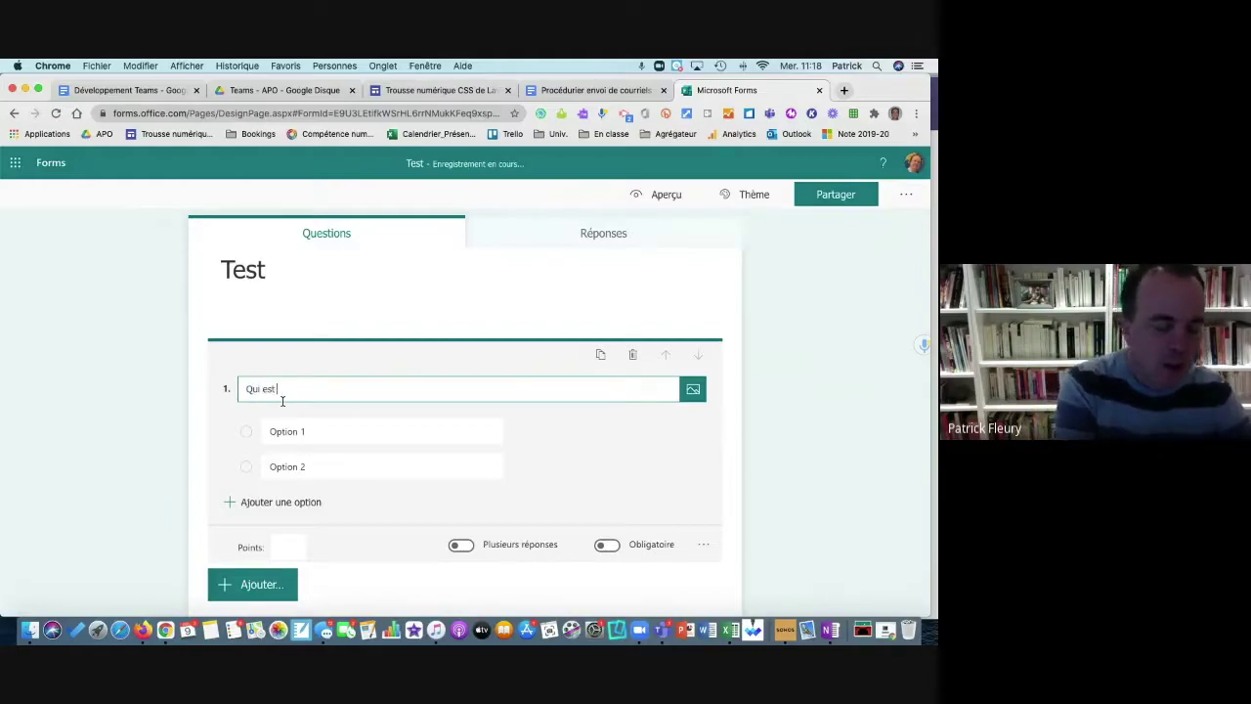
left_click(285, 431)
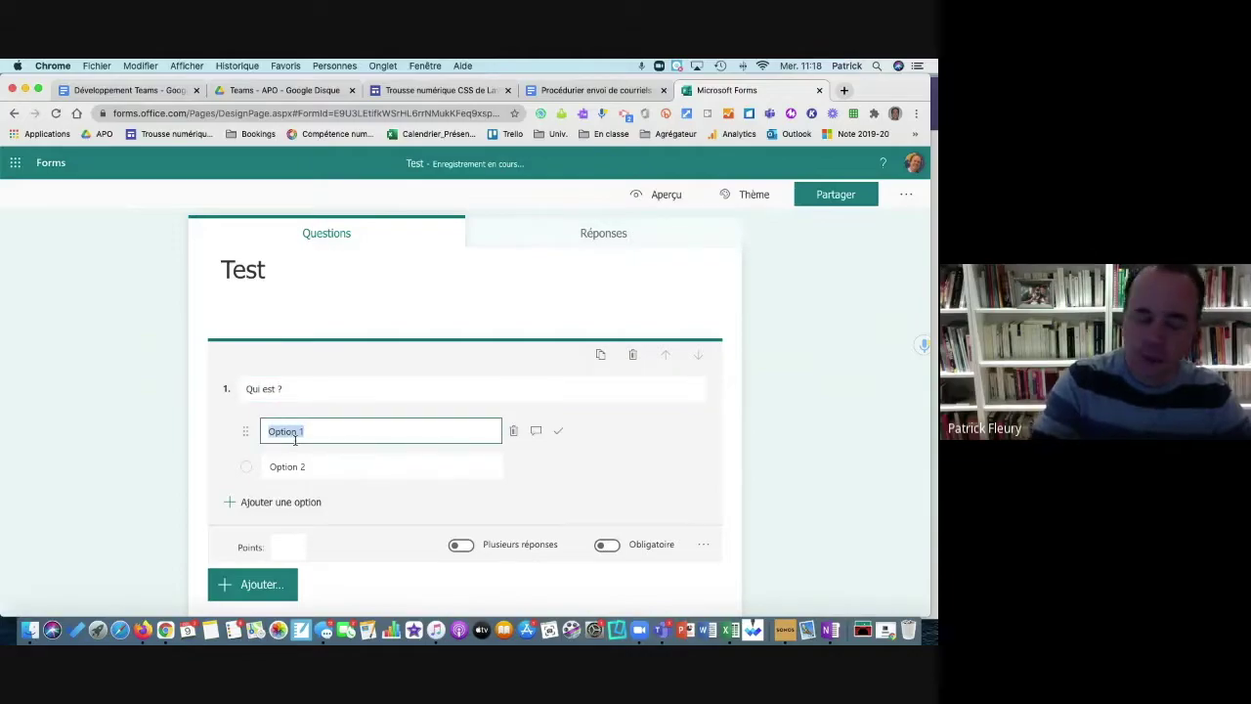
type("Pi")
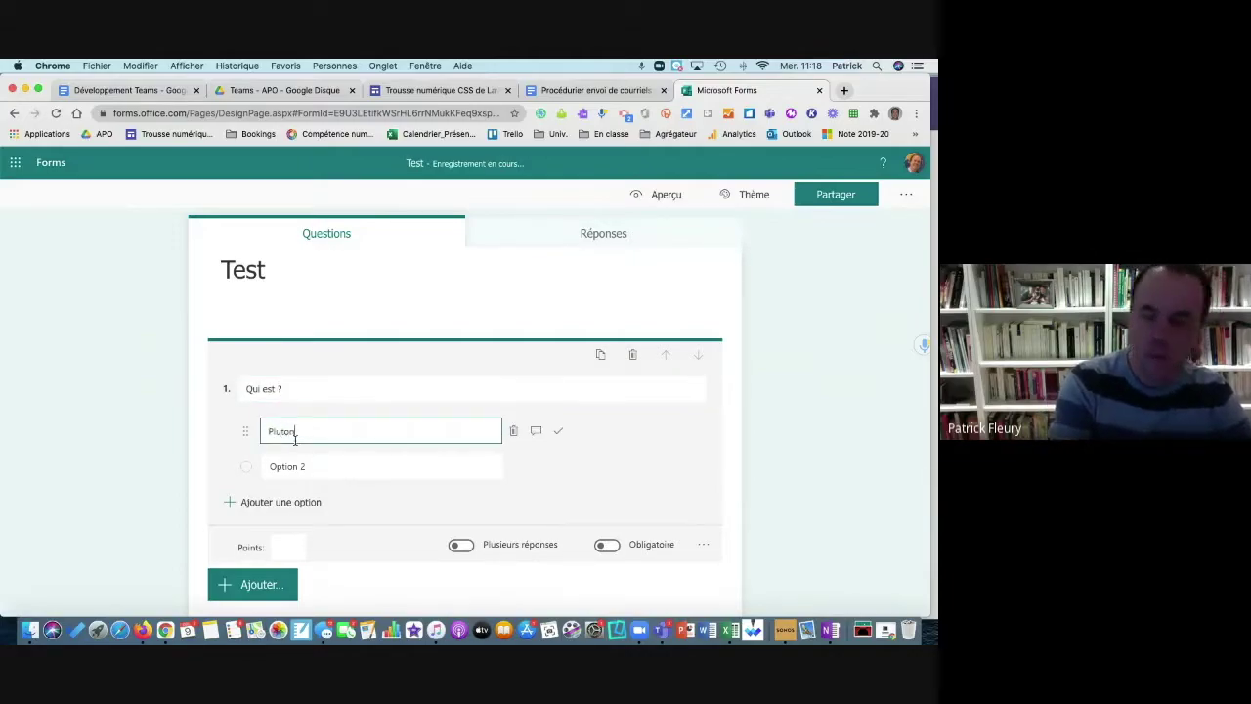
type("uton")
left_click(292, 466)
type("Mars")
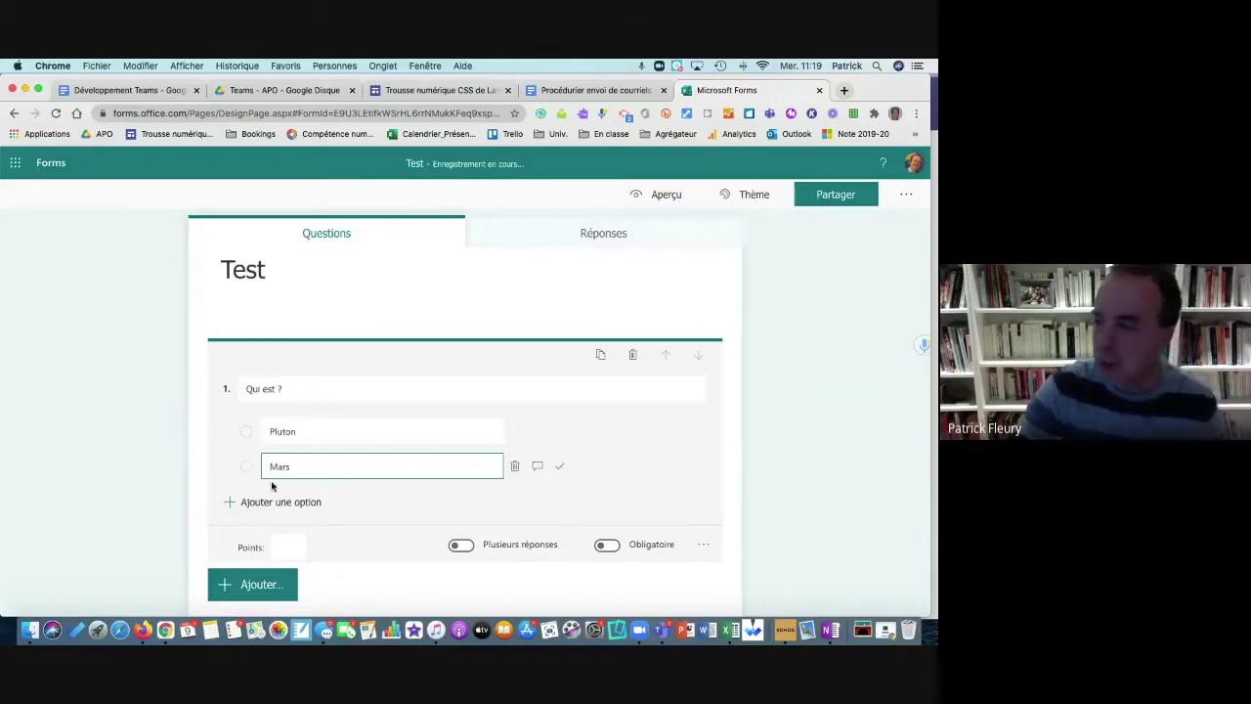
left_click(273, 501)
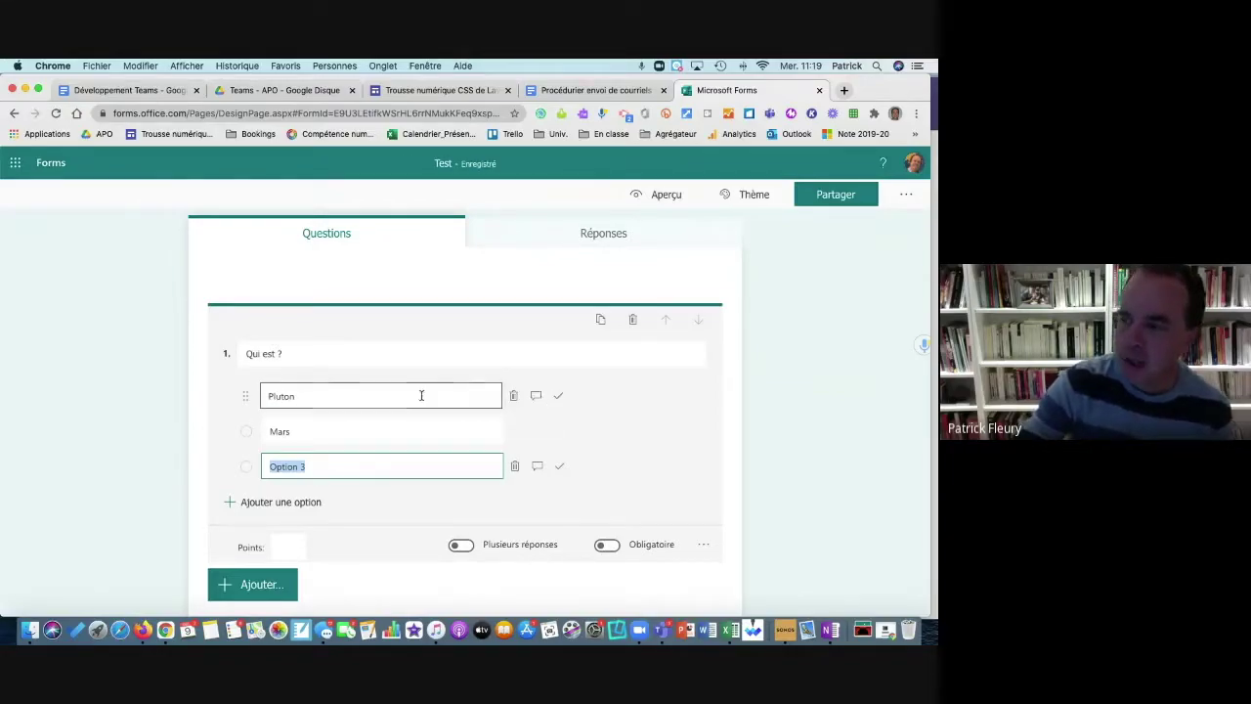
Step: Mark Pluton as the correct answer and add a feedback message for Mars
left_click(560, 397)
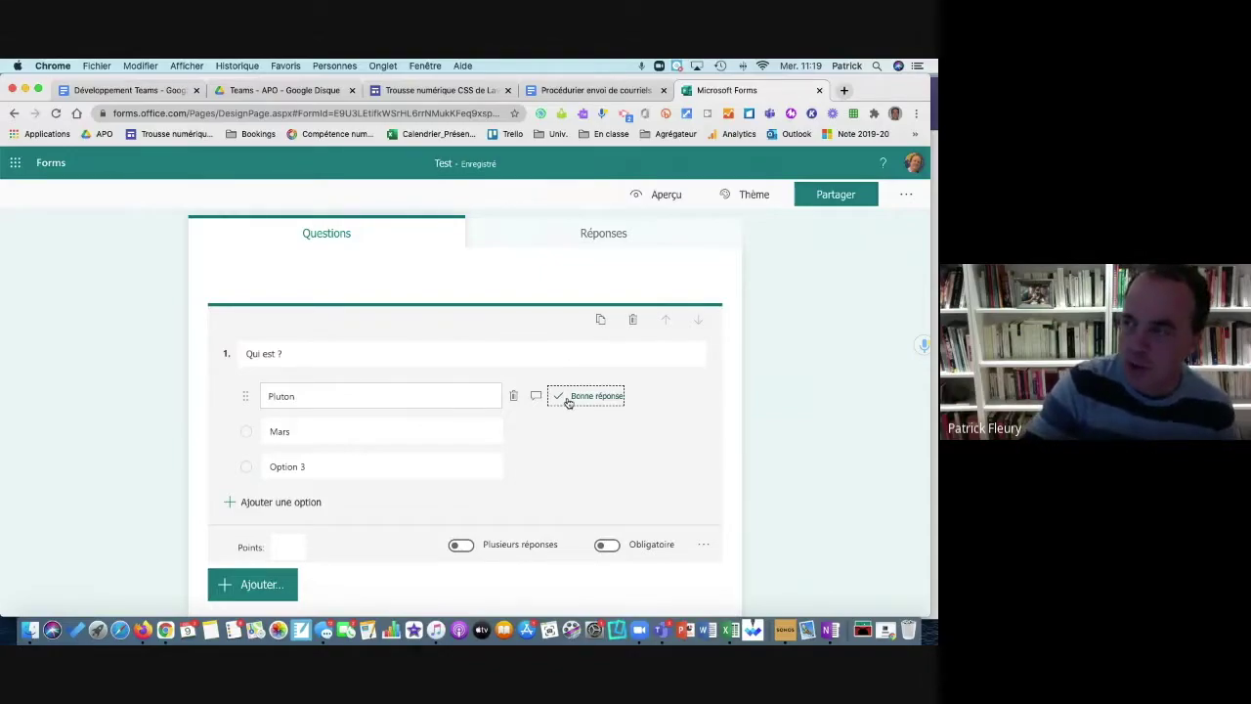
left_click(568, 401)
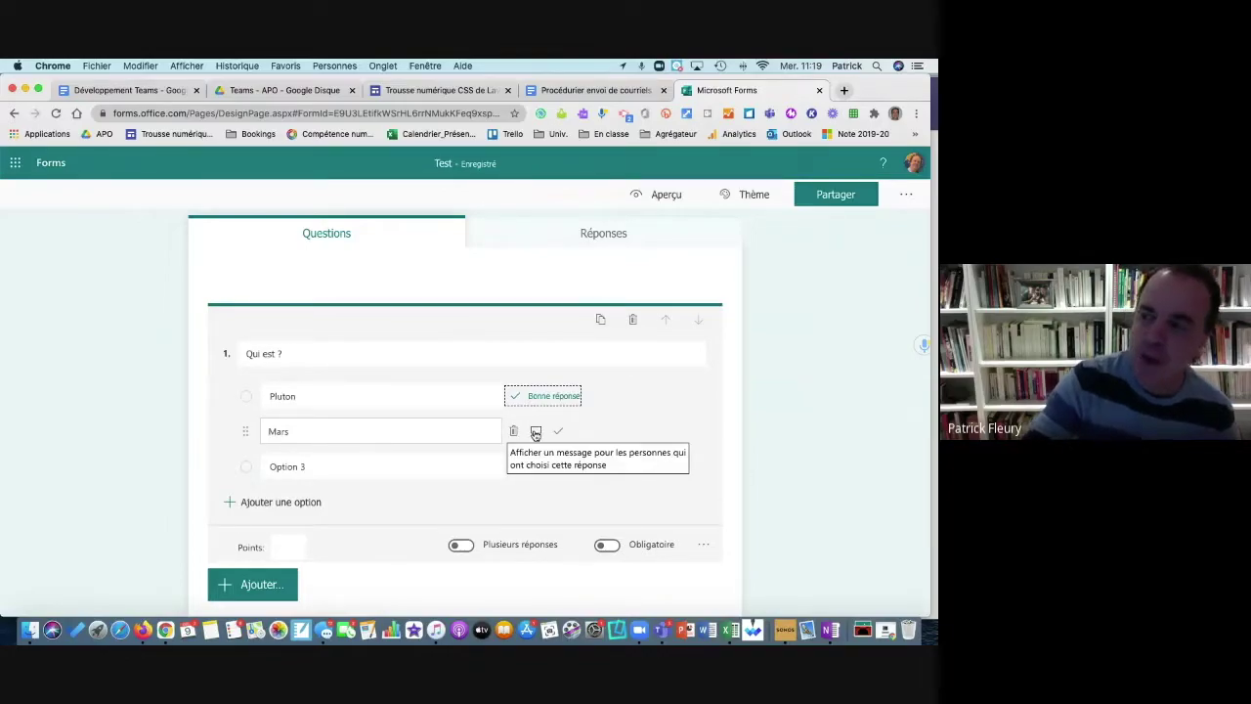
left_click(535, 432)
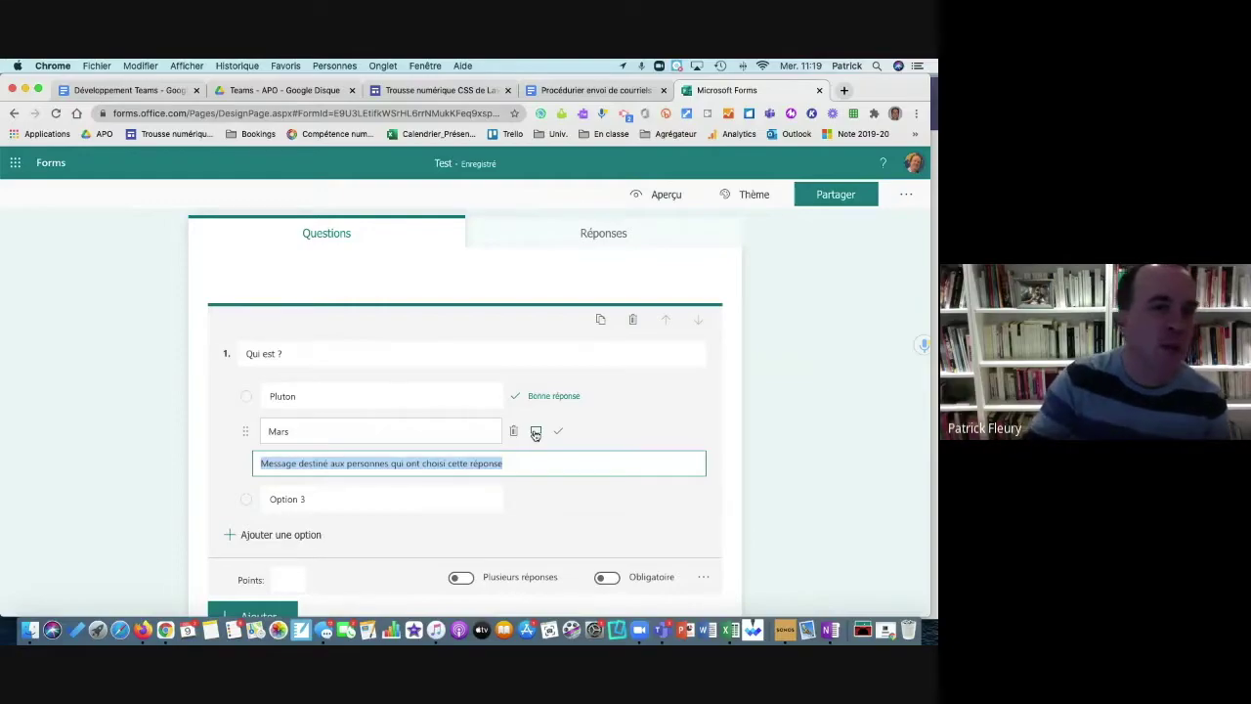
Step: Reopen the 'Qui est ?' question and bring up its image/video insertion pane
left_click(173, 460)
left_click(237, 389)
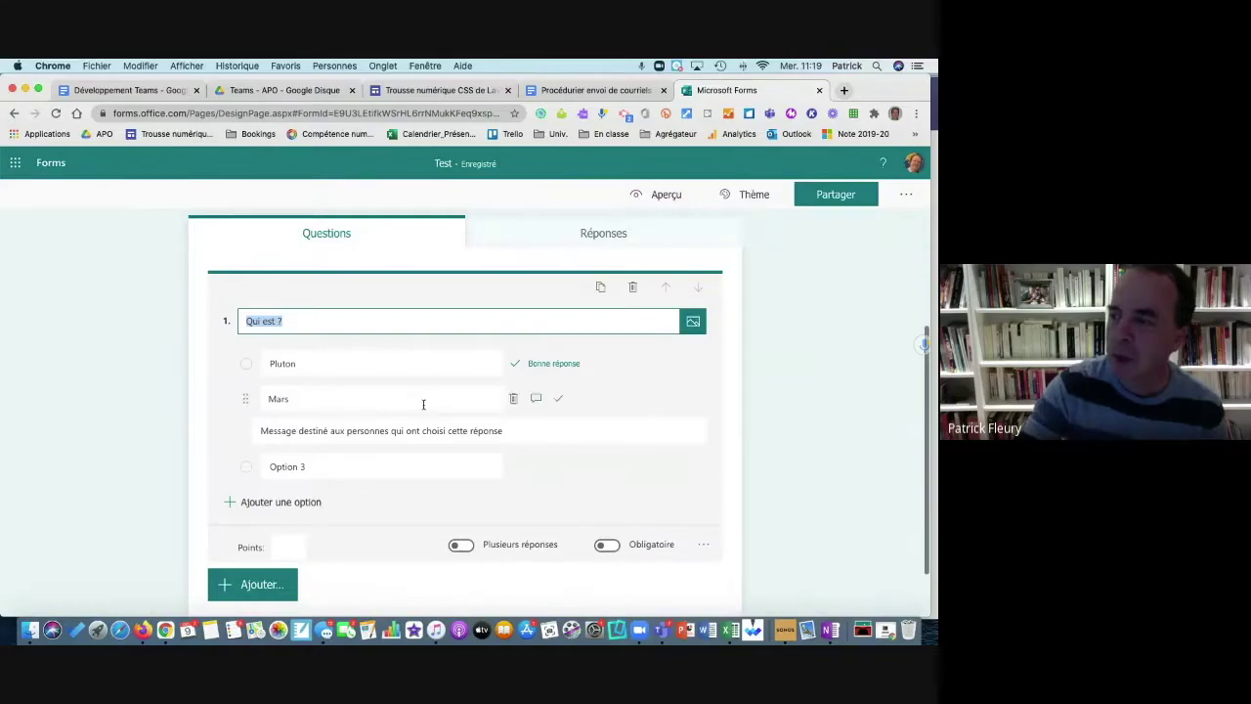
scroll(455, 461, "down", 1)
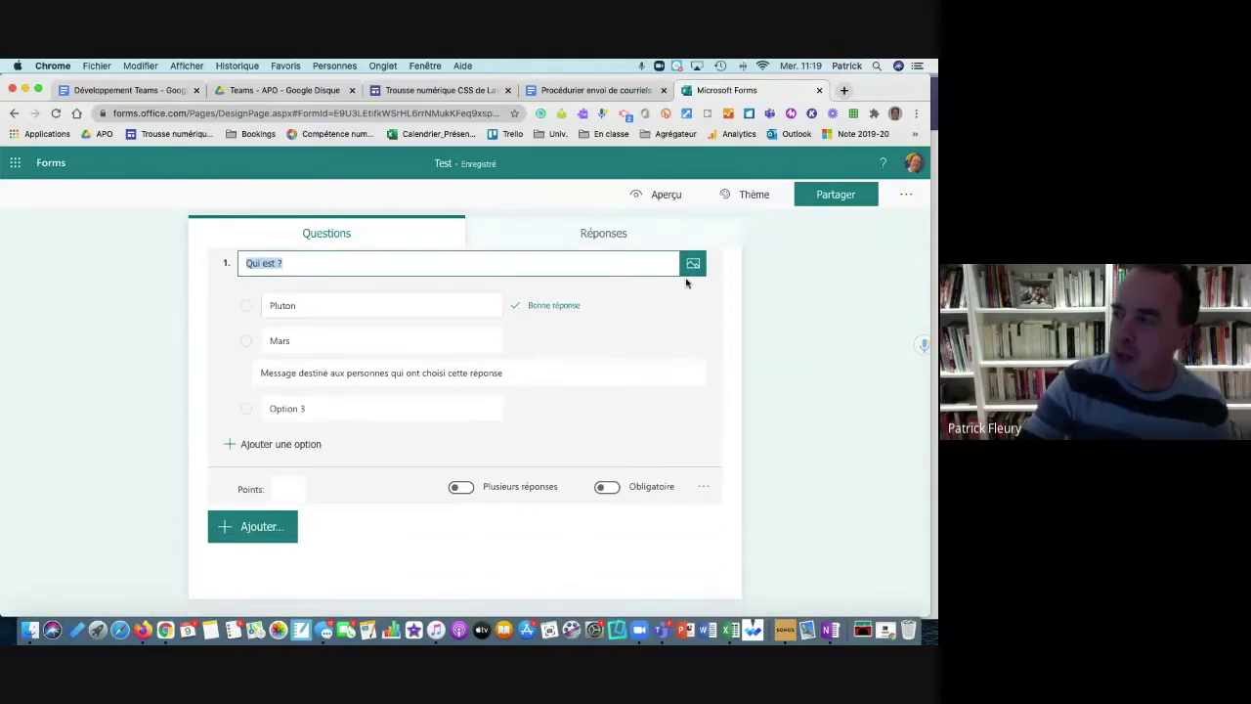
left_click(693, 265)
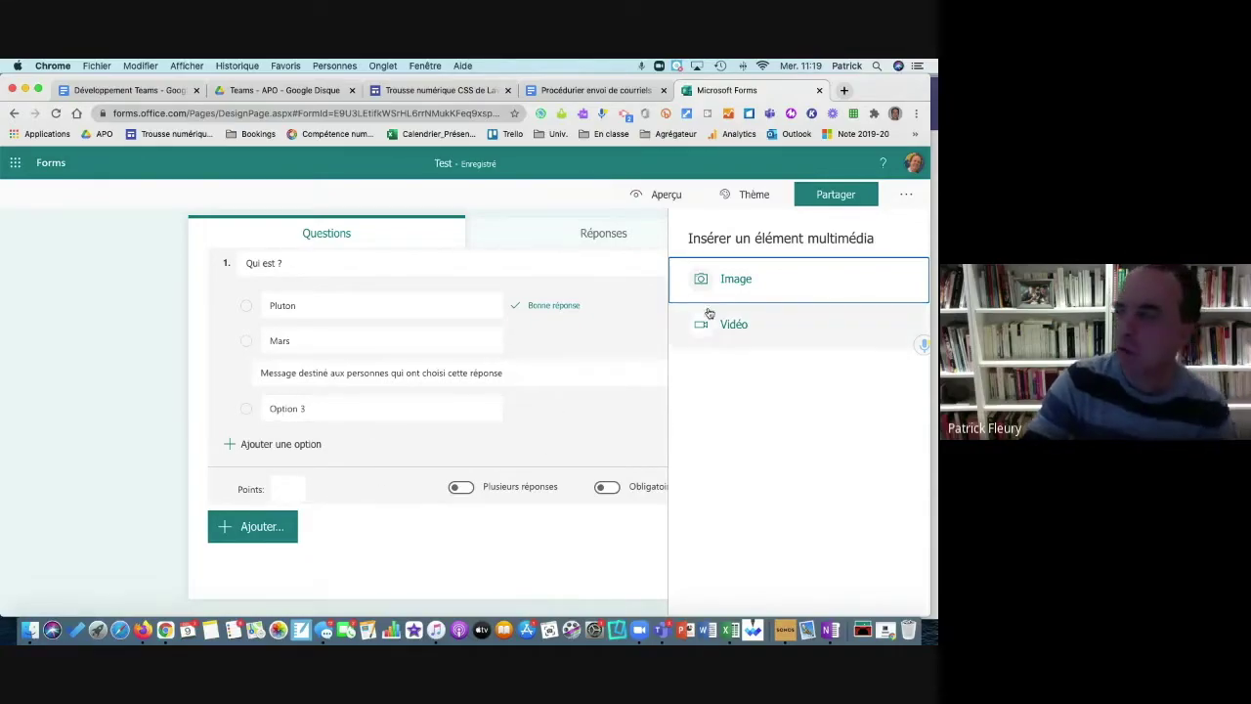
Step: Try the Vidéo URL option, then back out and close the media pane without inserting anything
left_click(749, 327)
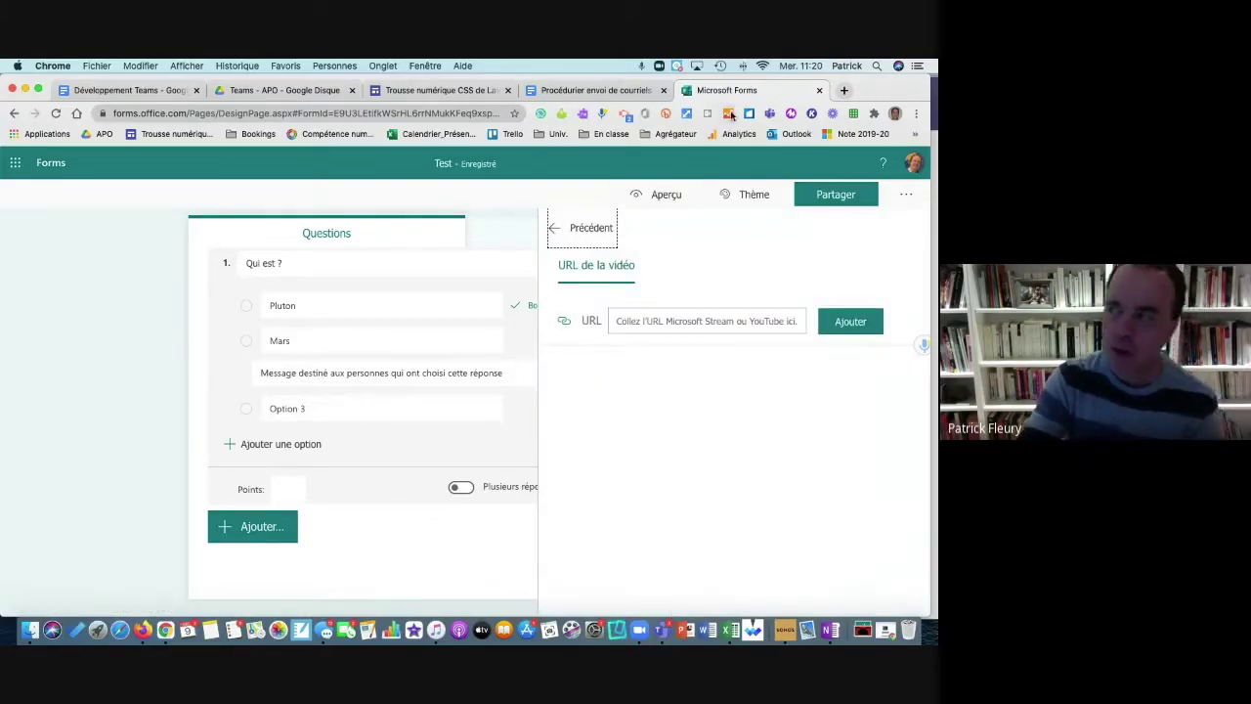
left_click(700, 320)
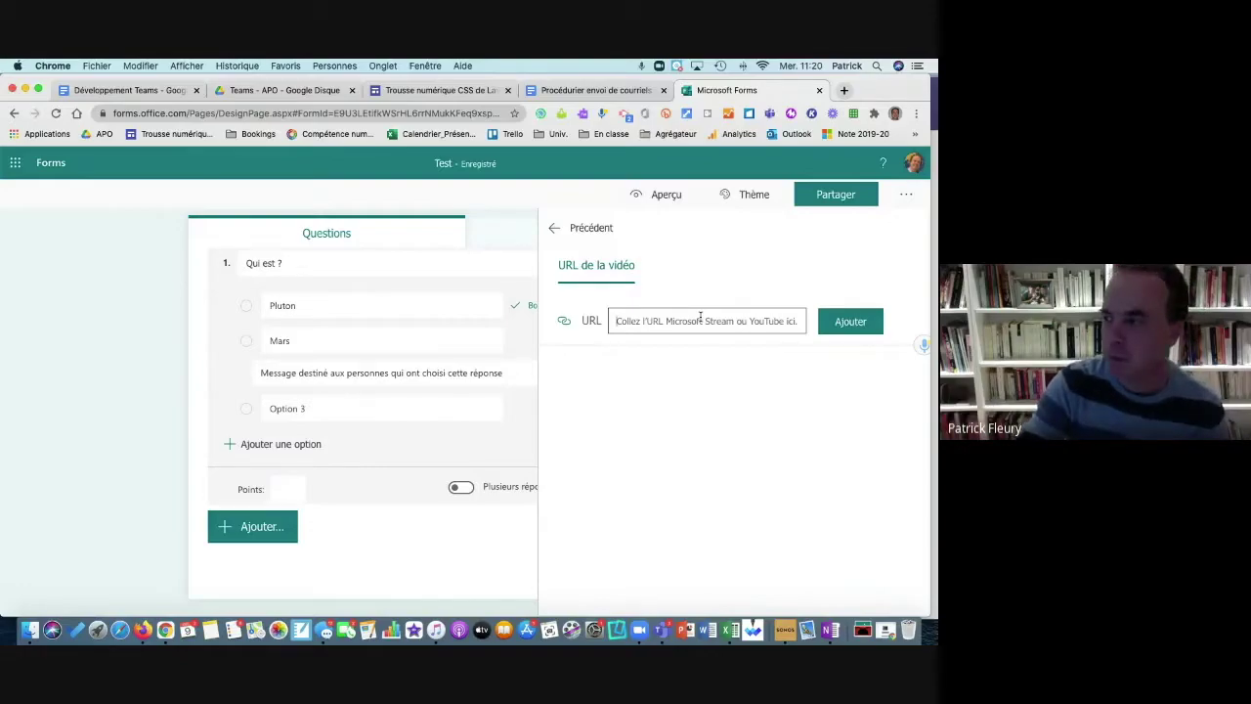
left_click(555, 231)
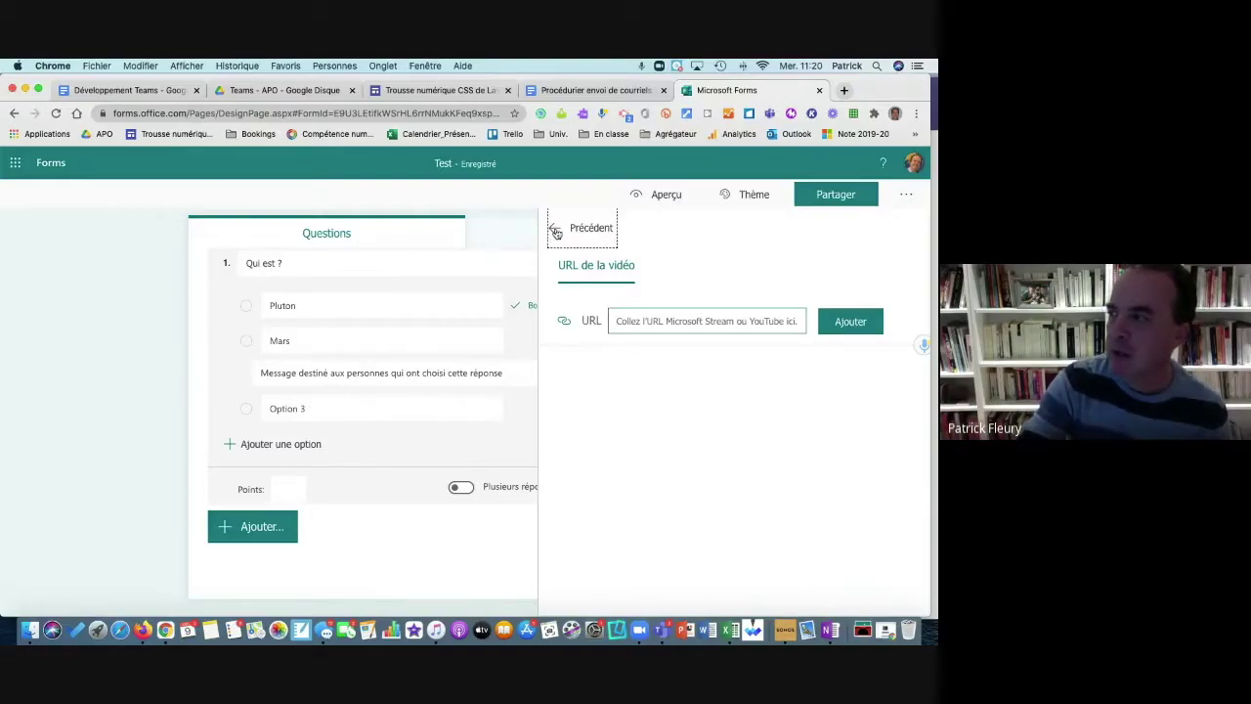
left_click(623, 560)
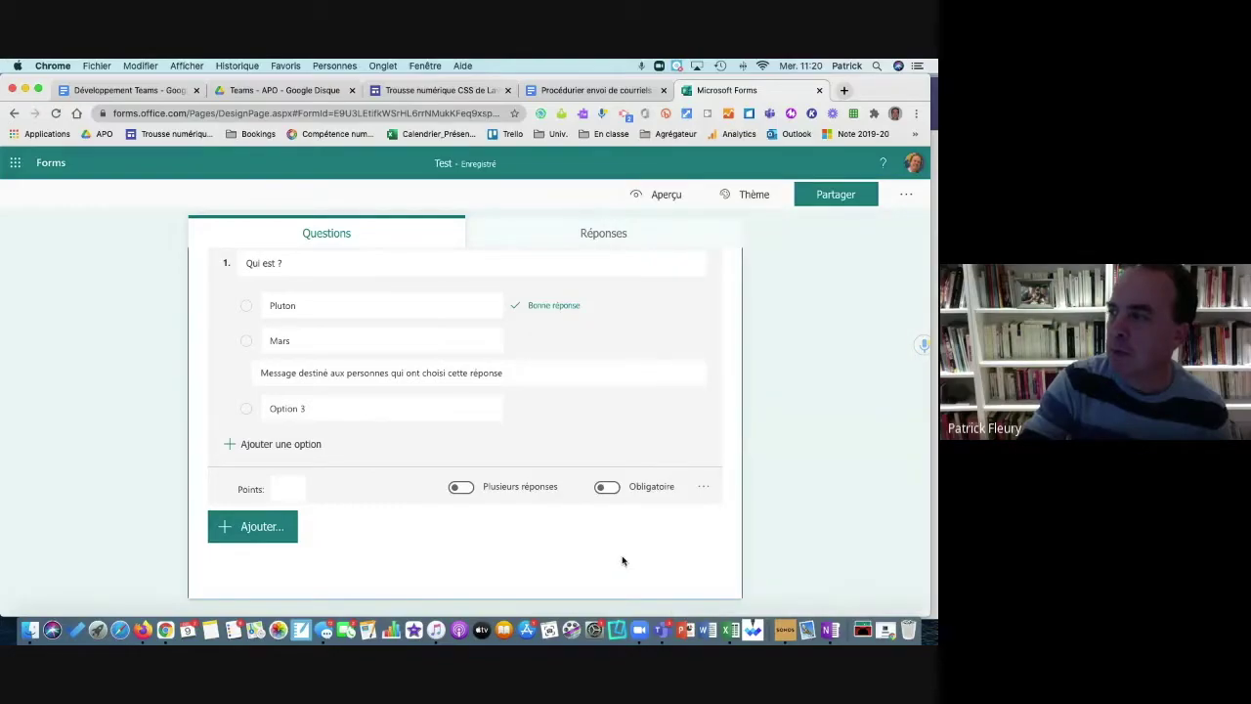
mouse_move(612, 260)
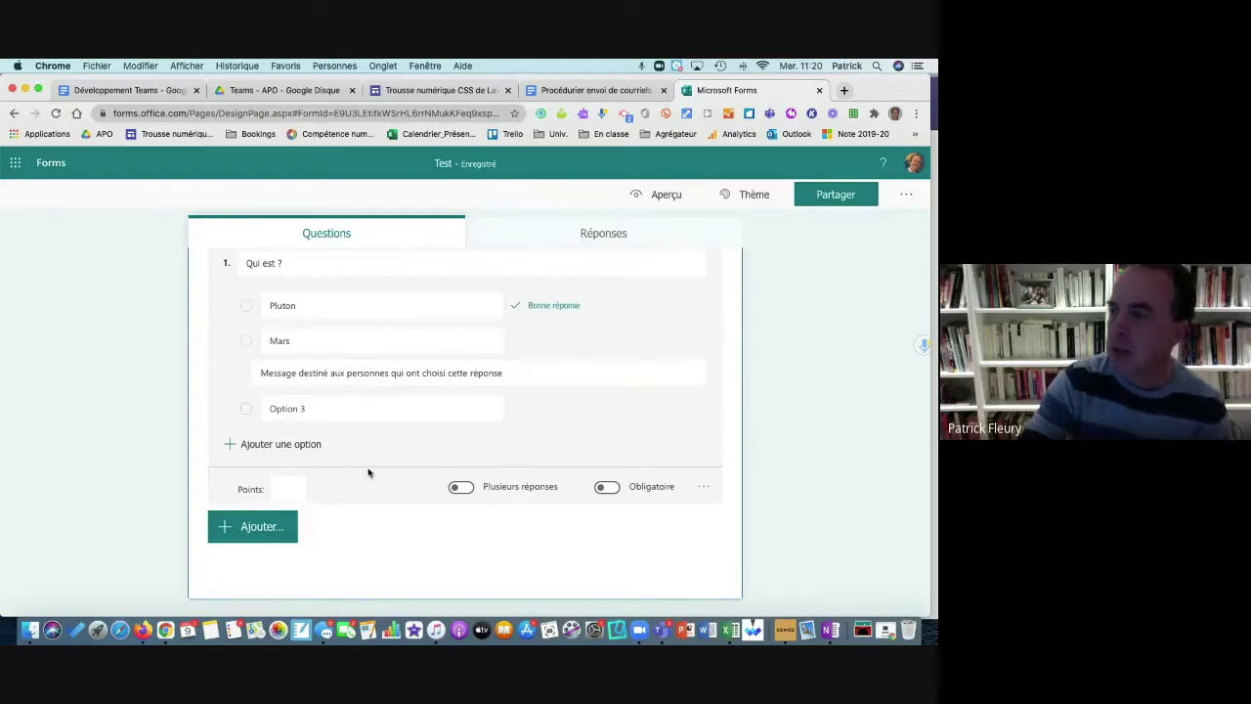
Step: Add Option 4, allow multiple answers, mark Mars correct too, and make question 1 required
left_click(290, 447)
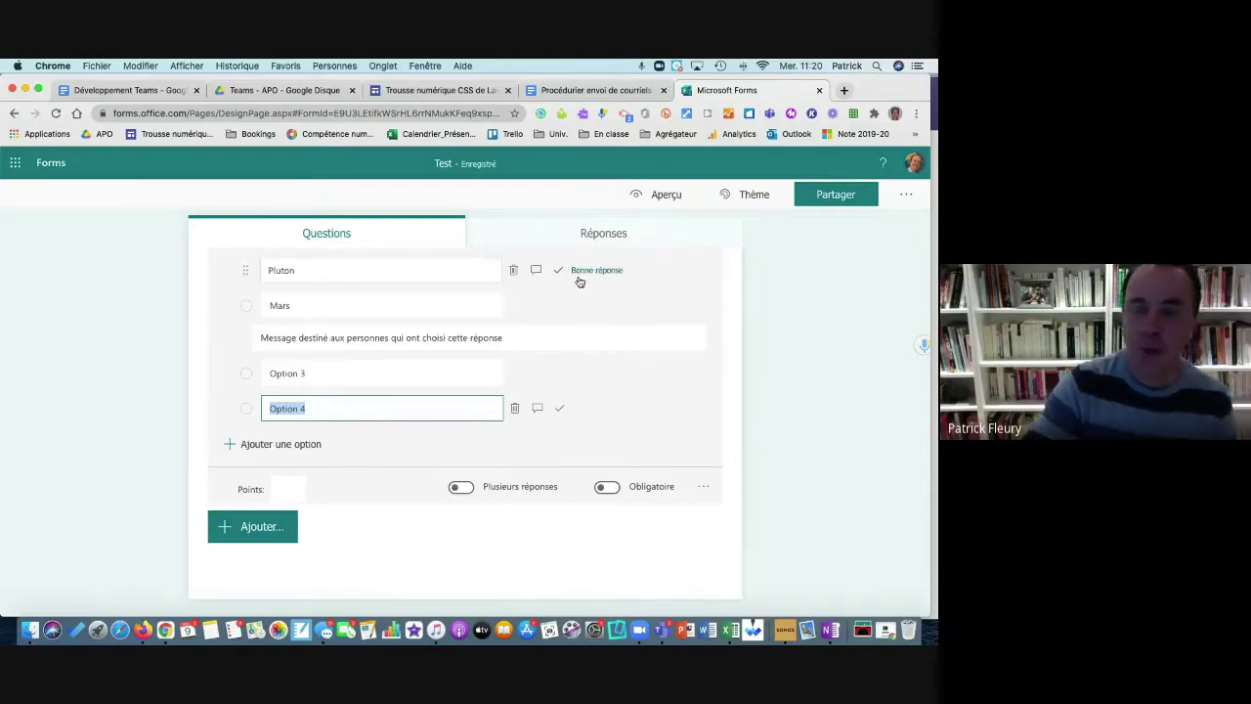
left_click(461, 486)
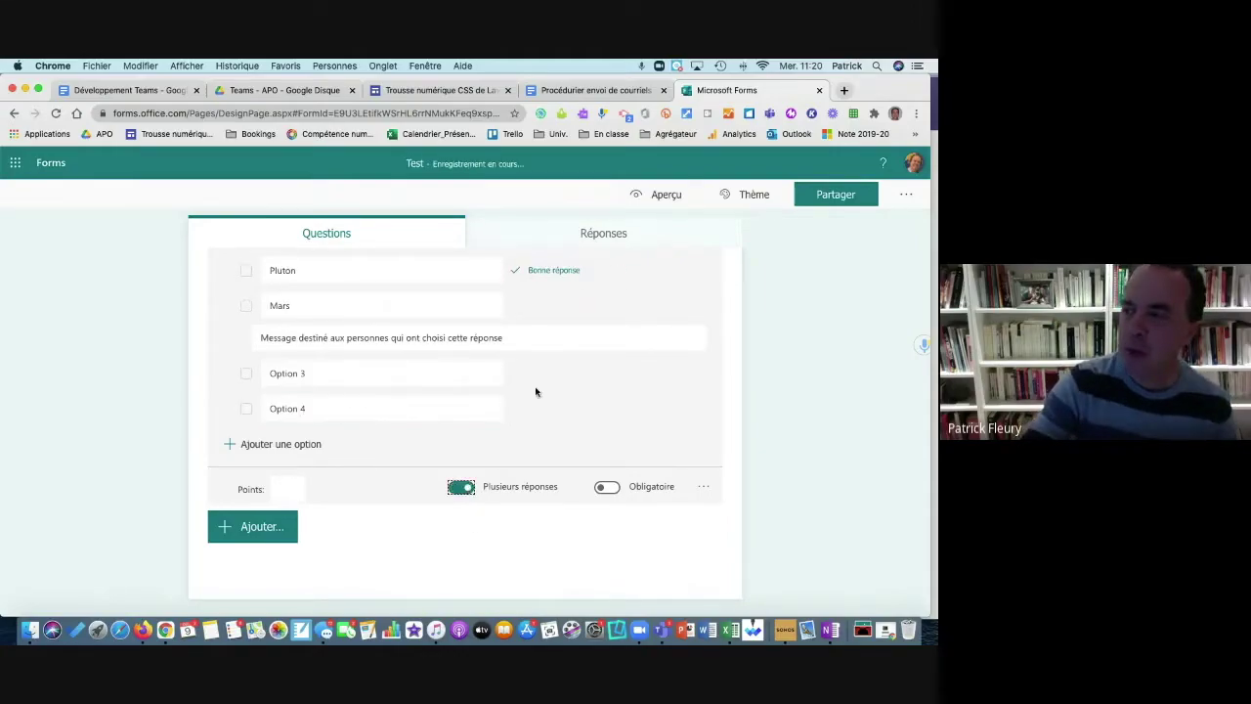
left_click(557, 307)
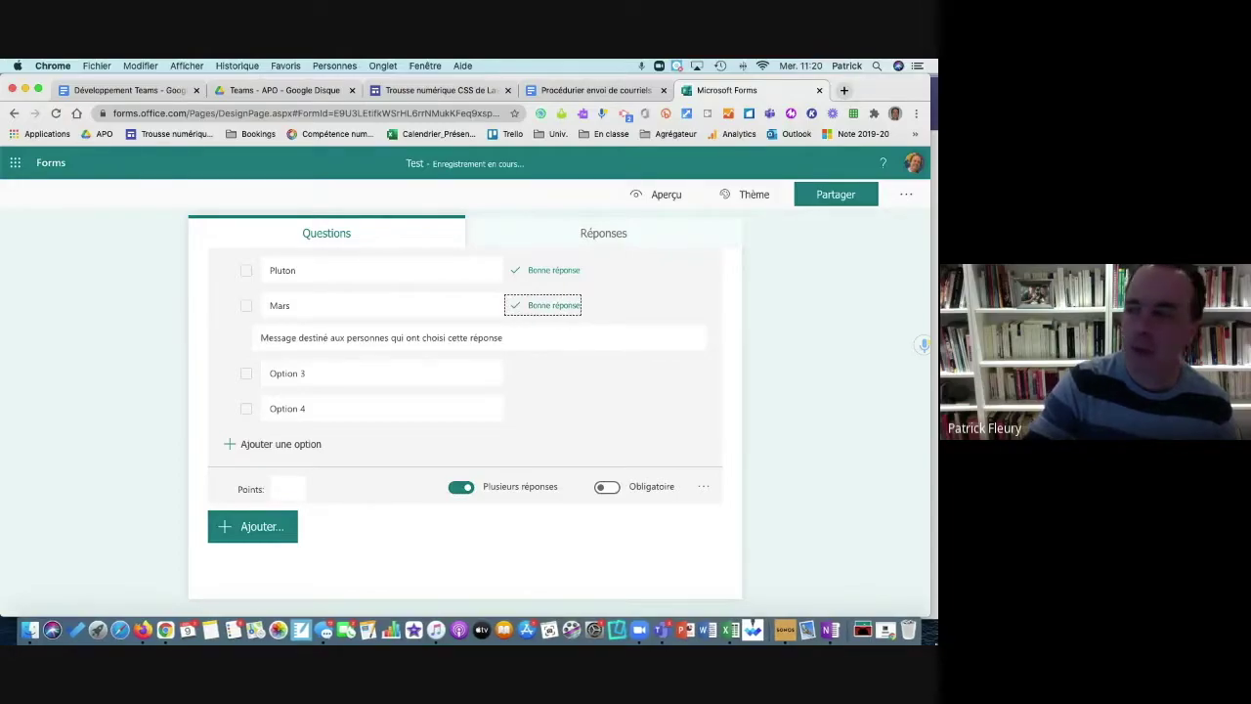
left_click(607, 487)
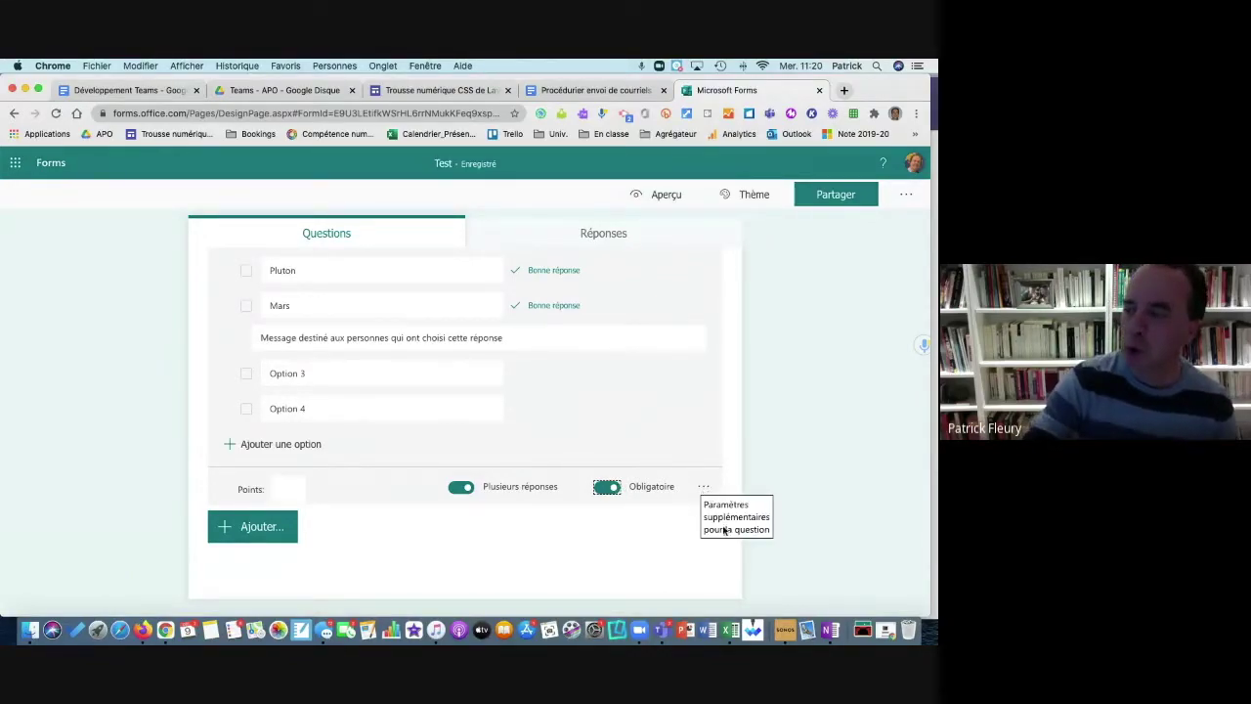
Step: Look through the question's extra settings (…) menu, then close it
left_click(728, 520)
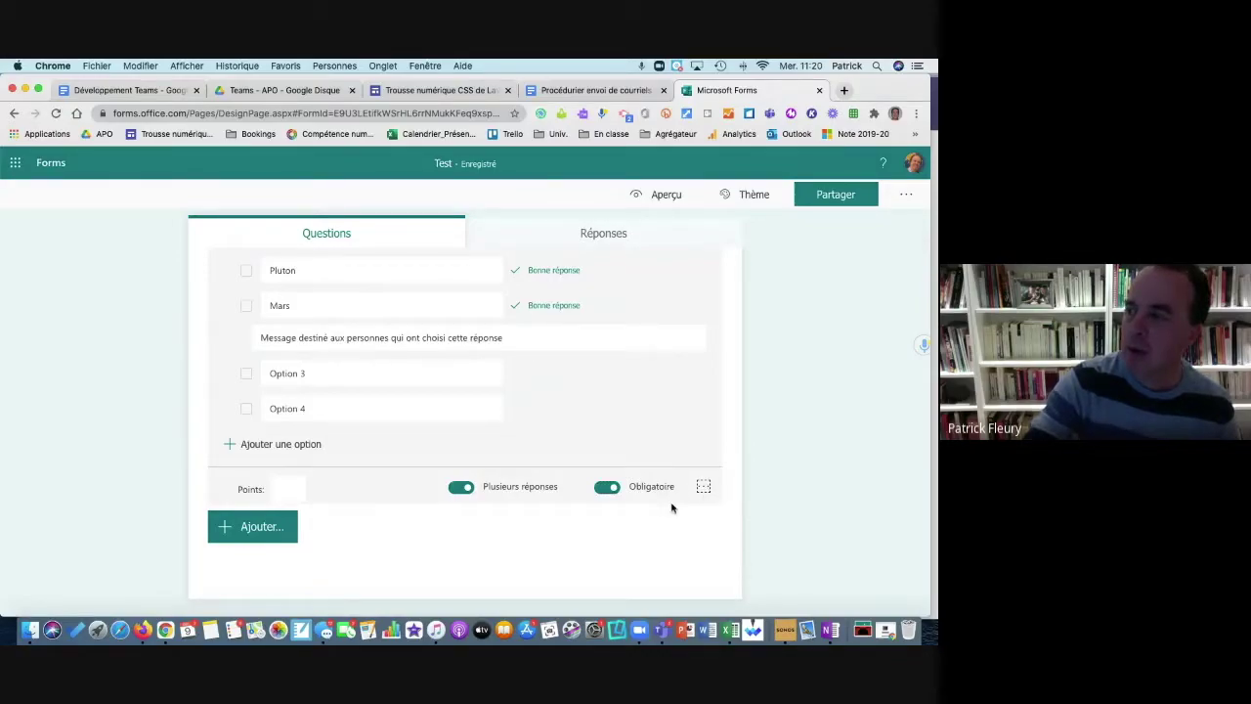
left_click(705, 488)
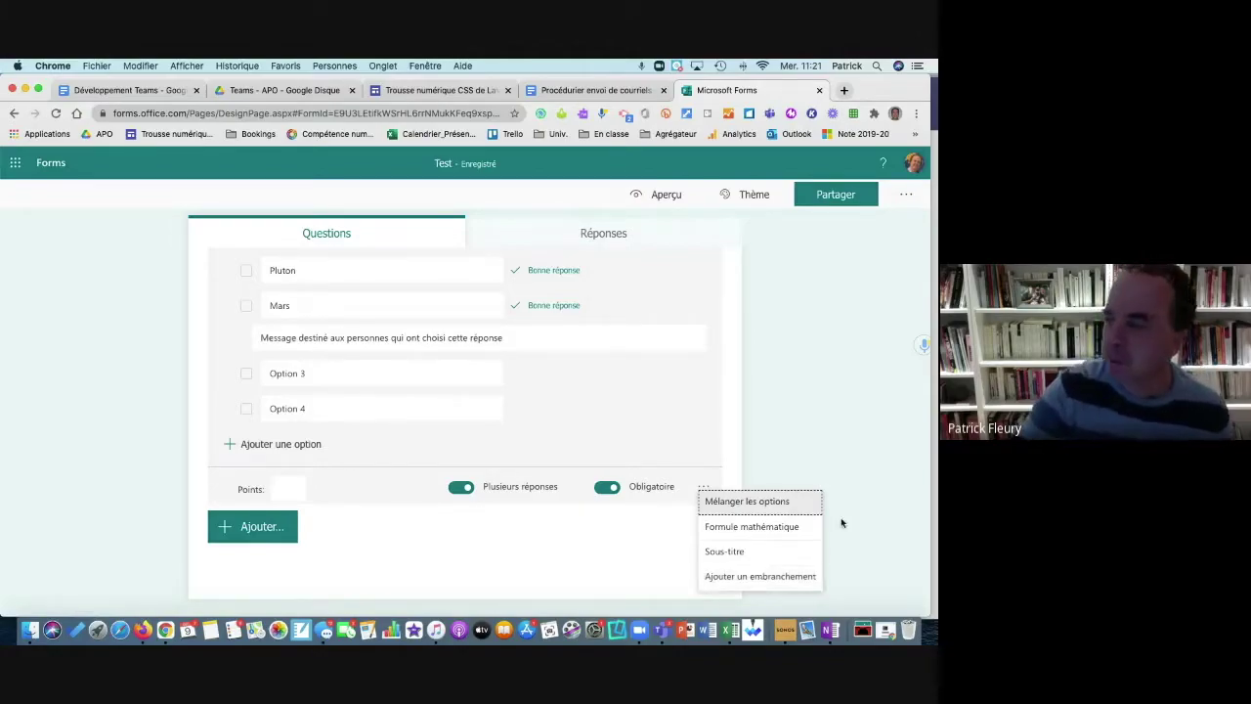
left_click(909, 396)
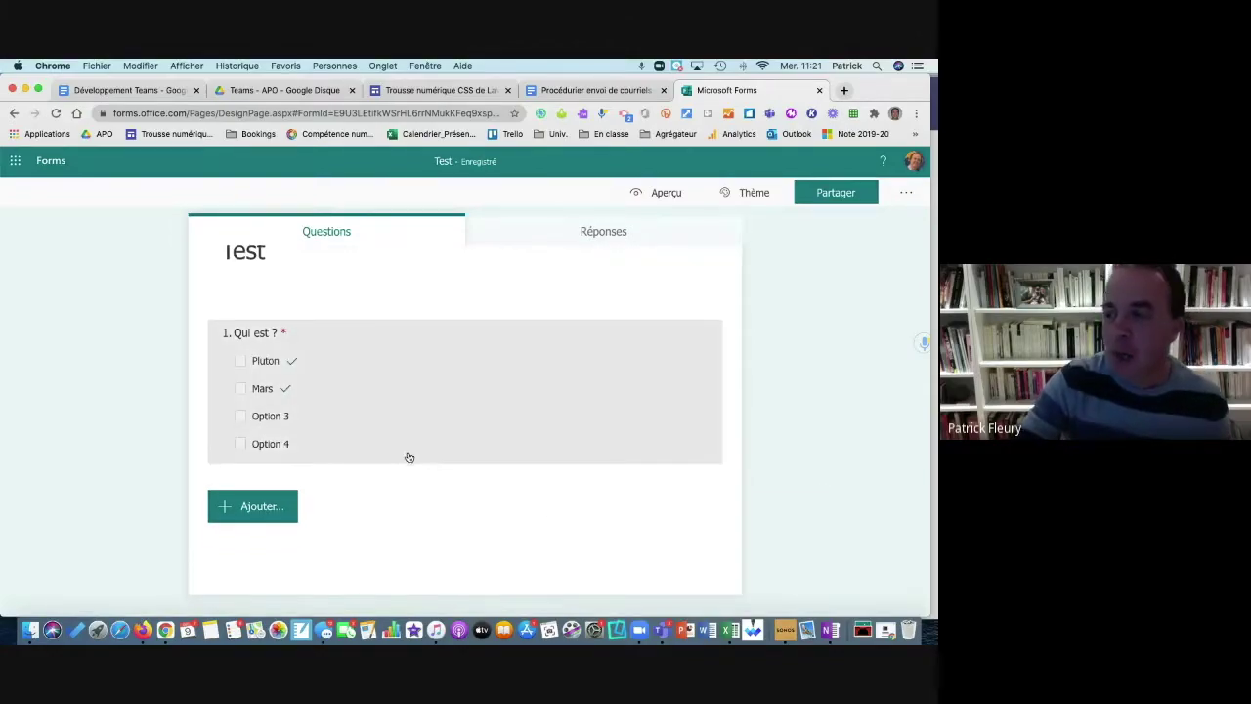
left_click(252, 510)
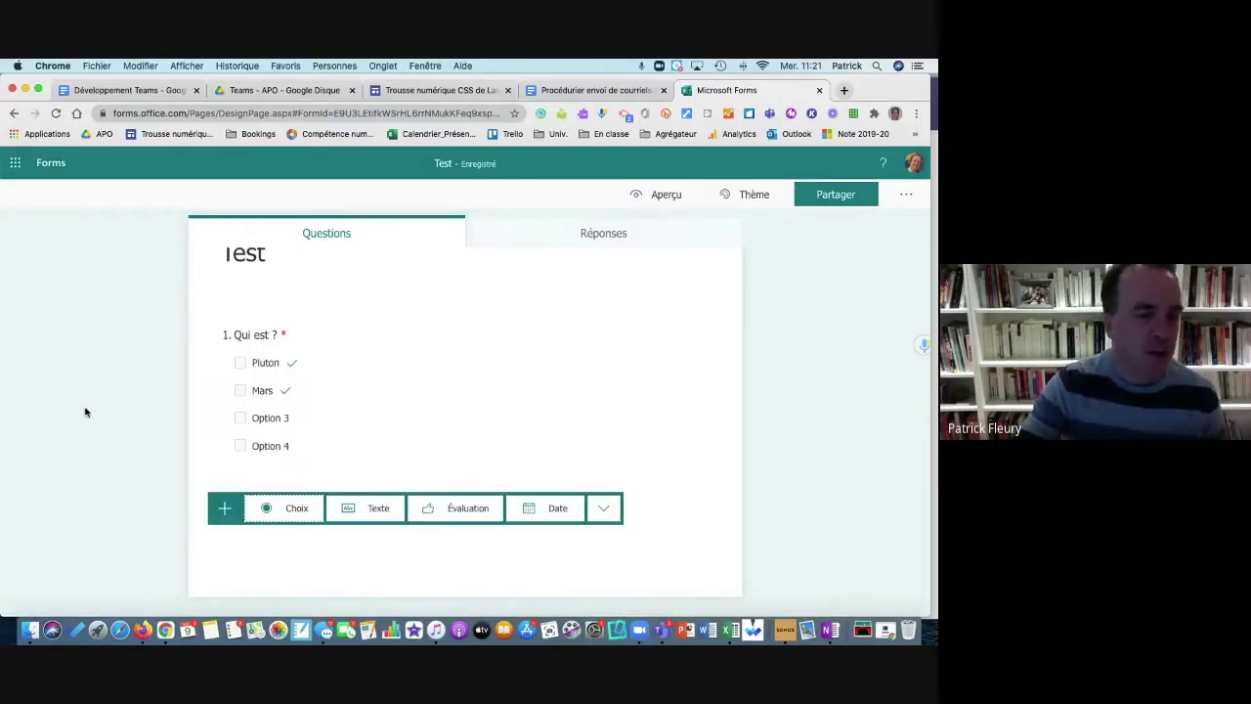
Step: Apply the clouds-over-hills theme to the Test form and open it in Aperçu preview
left_click(95, 330)
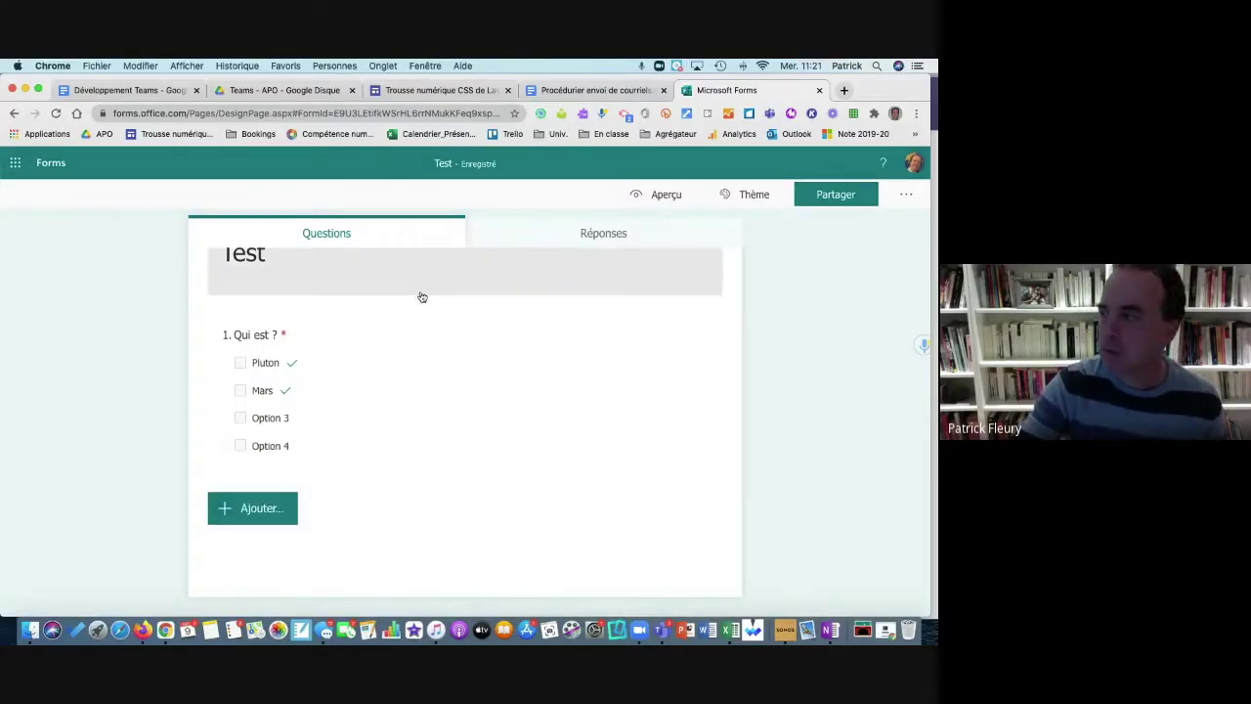
left_click(616, 232)
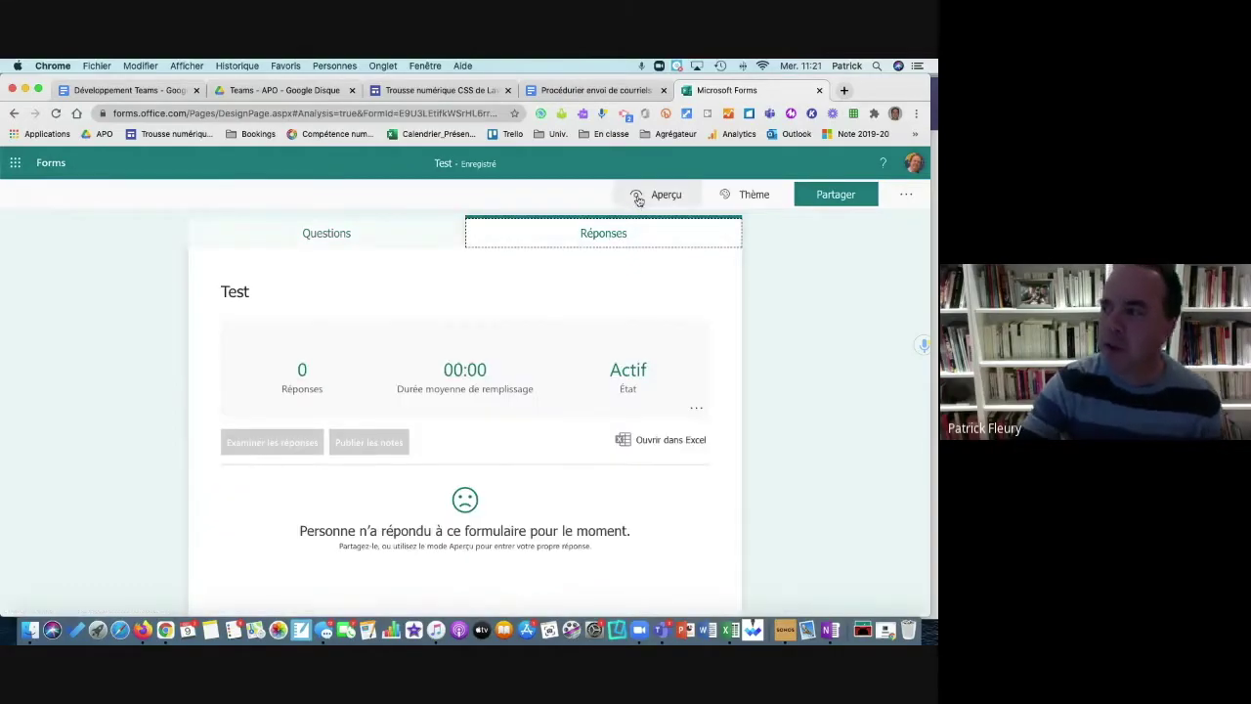
left_click(731, 197)
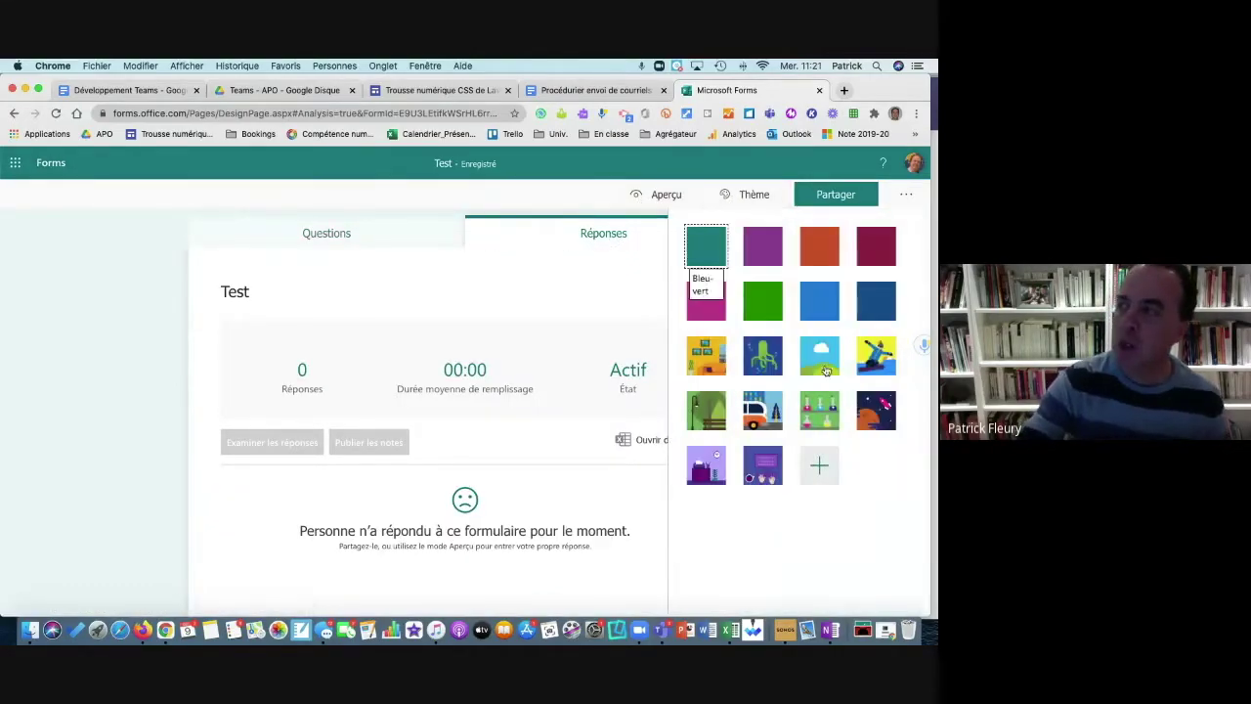
left_click(830, 368)
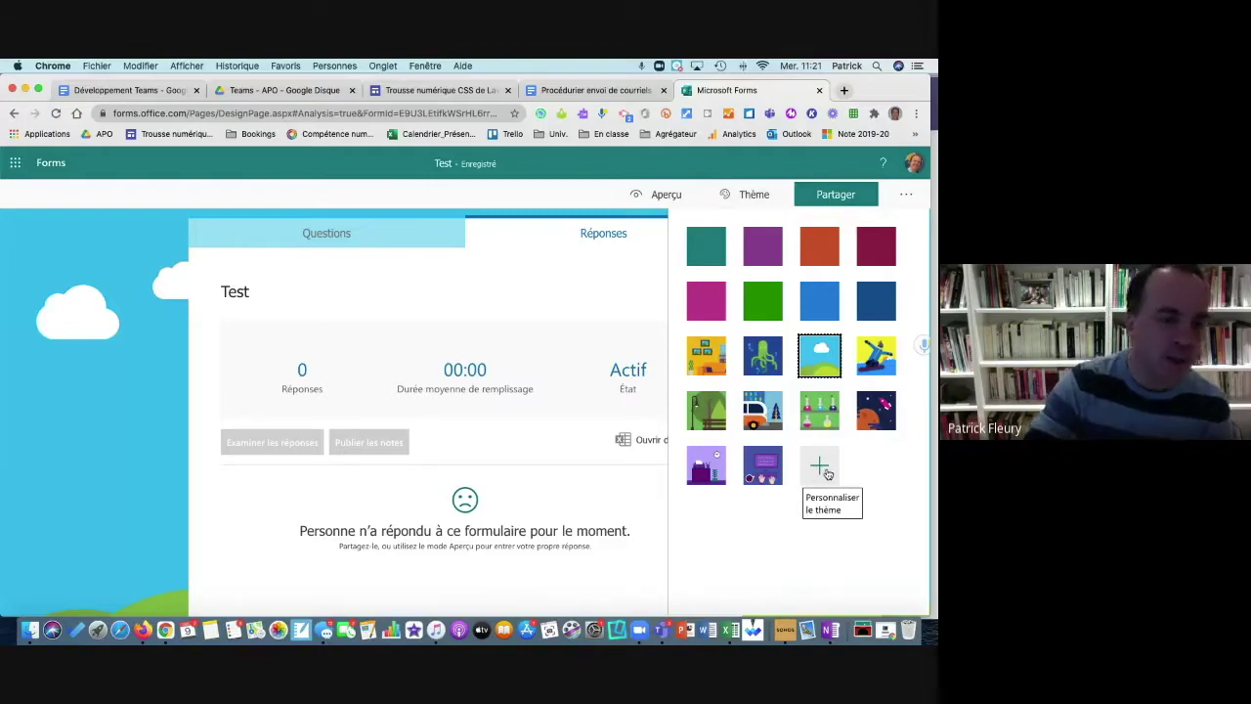
left_click(664, 200)
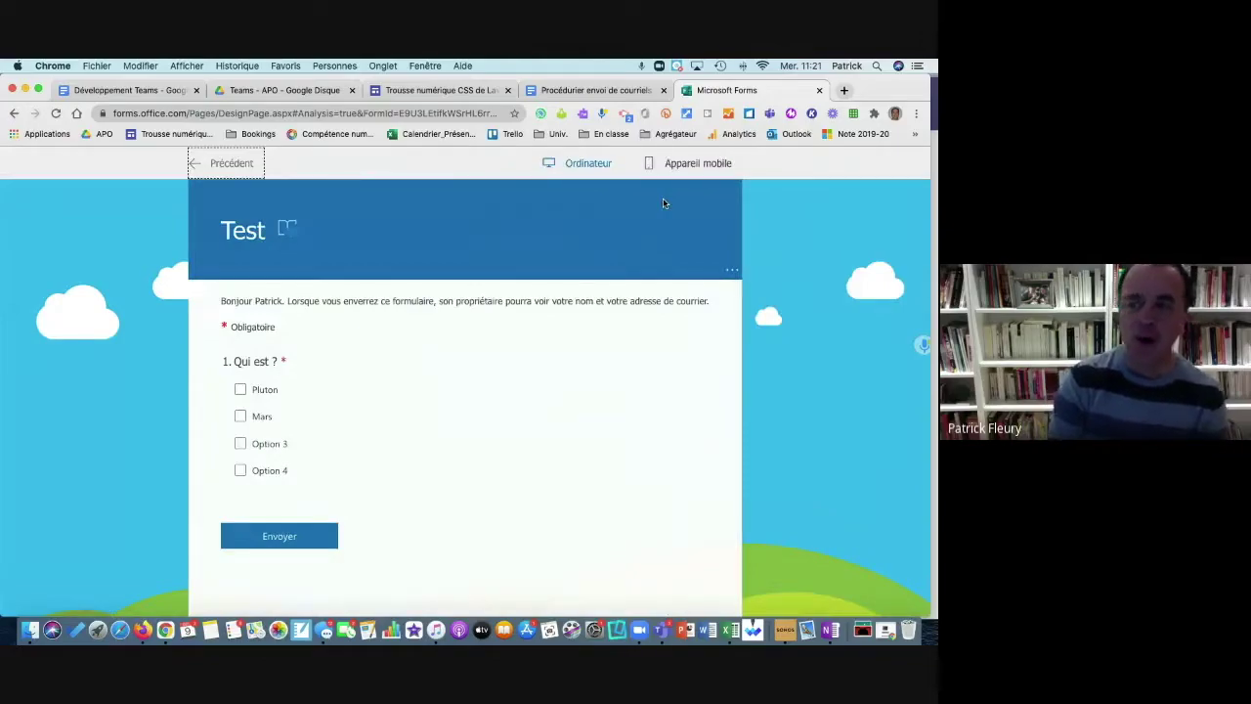
Step: Try Immersive Reader, view the Appareil mobile layout, switch back to Ordinateur, and exit the preview
left_click(287, 229)
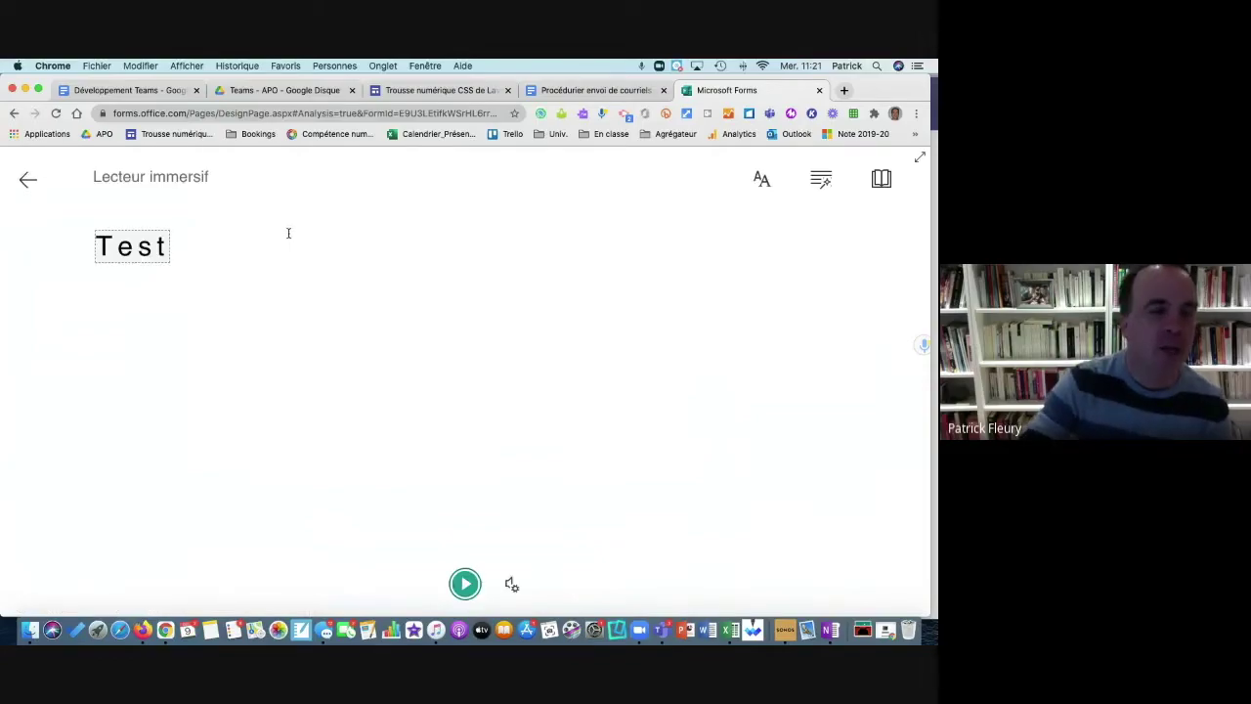
left_click(28, 179)
mouse_move(284, 232)
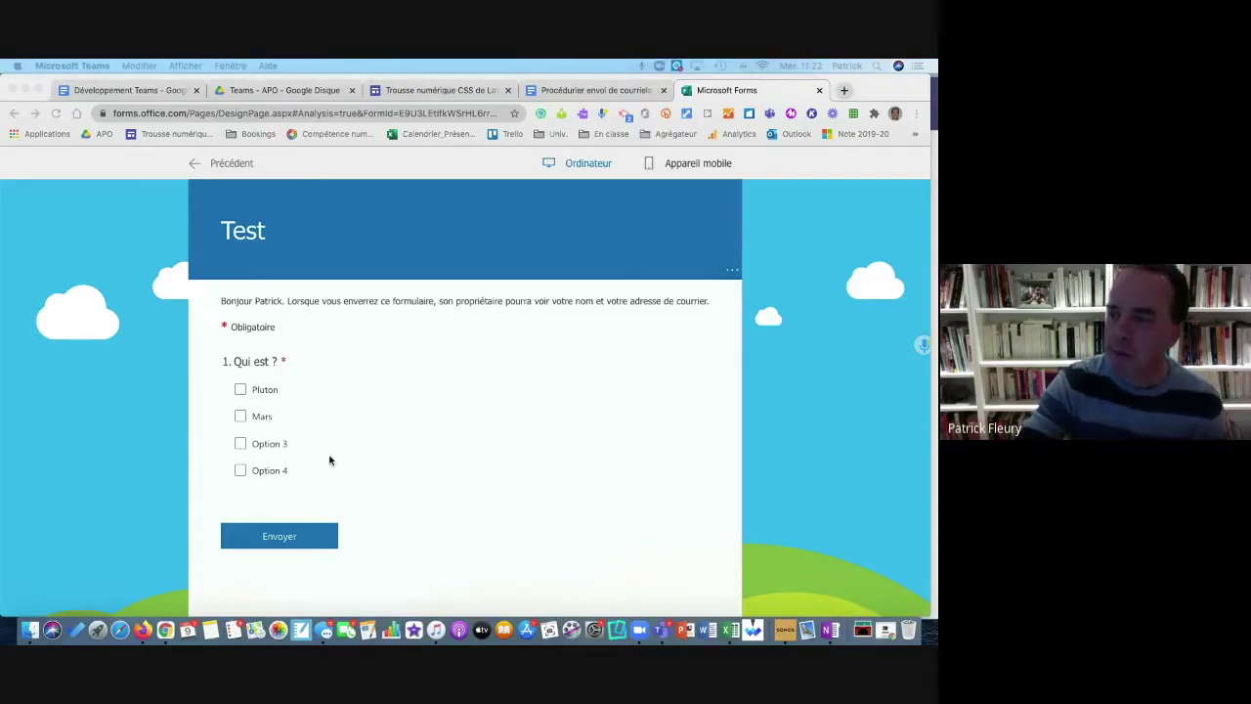
left_click(305, 364)
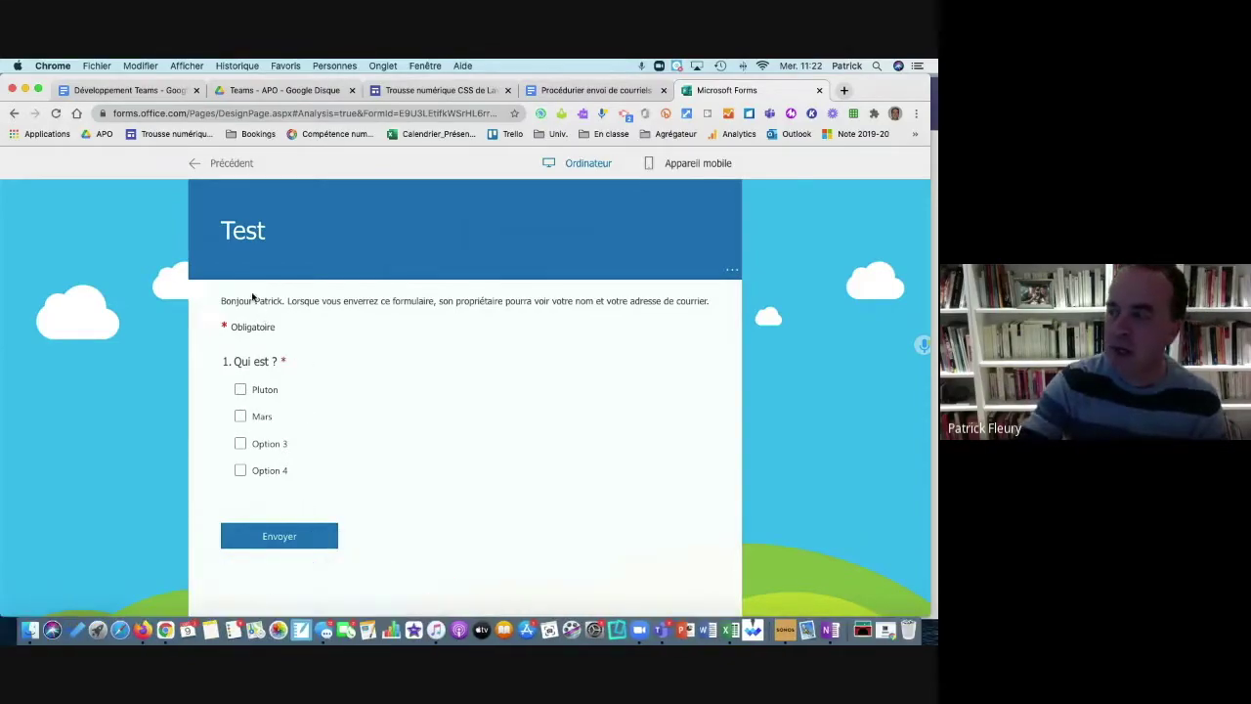
left_click(679, 168)
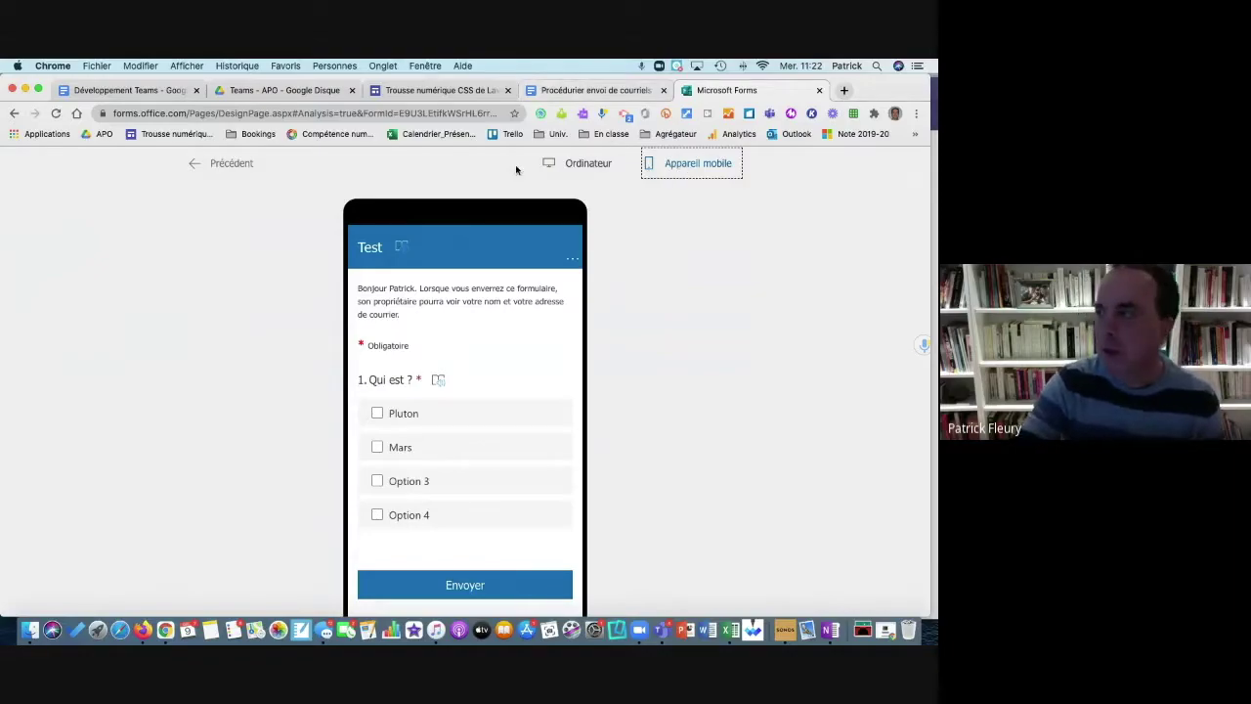
left_click(567, 164)
left_click(238, 164)
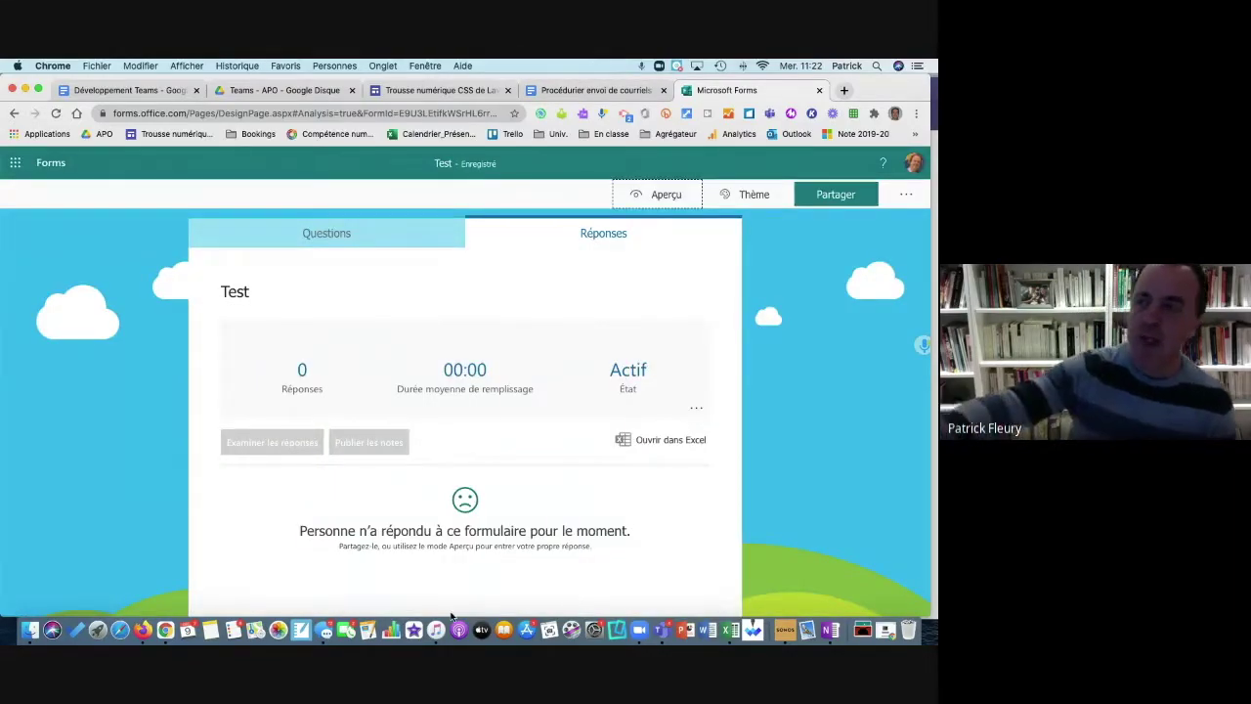
Step: Set the form's sharing to 'Tout le monde peut répondre' and return to the Questions tab
left_click(836, 193)
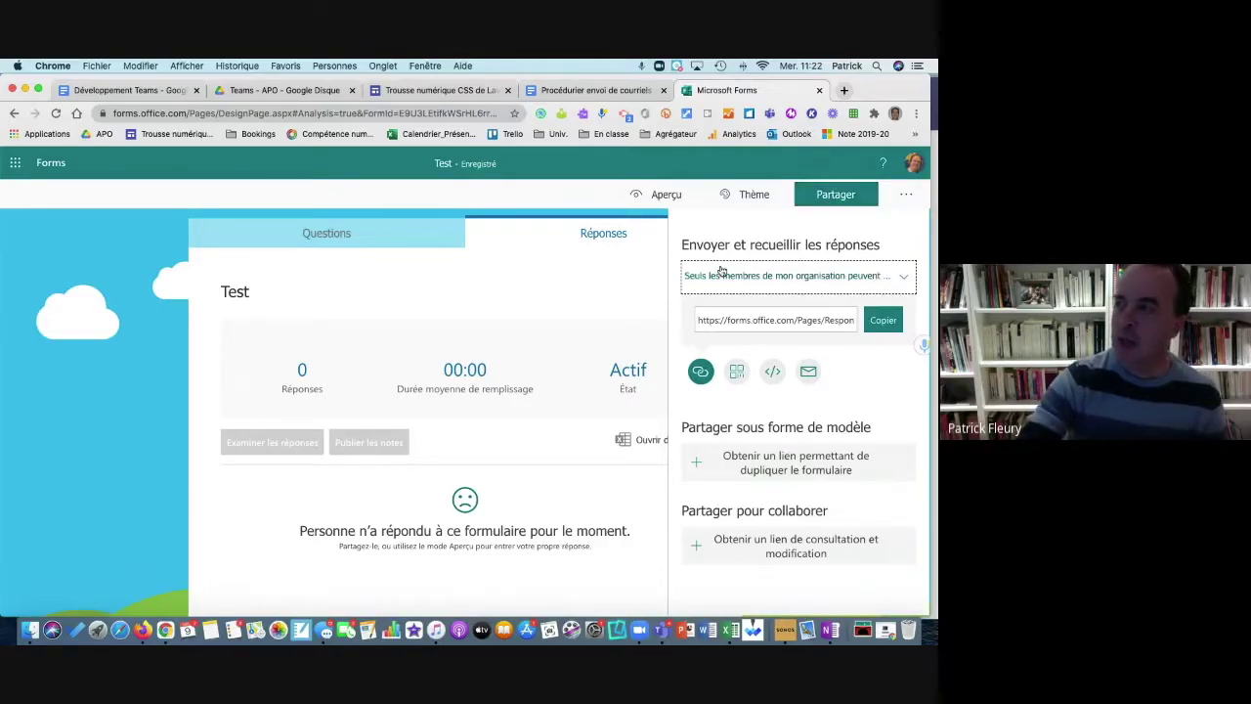
left_click(890, 278)
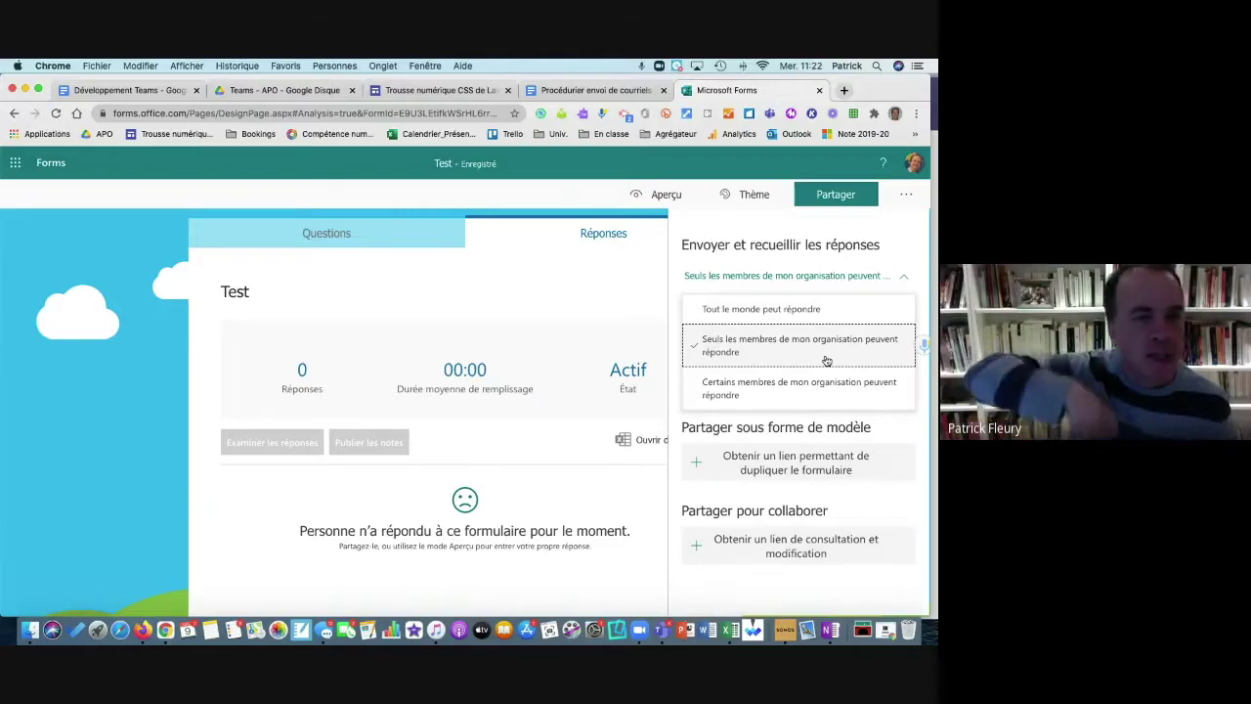
left_click(807, 310)
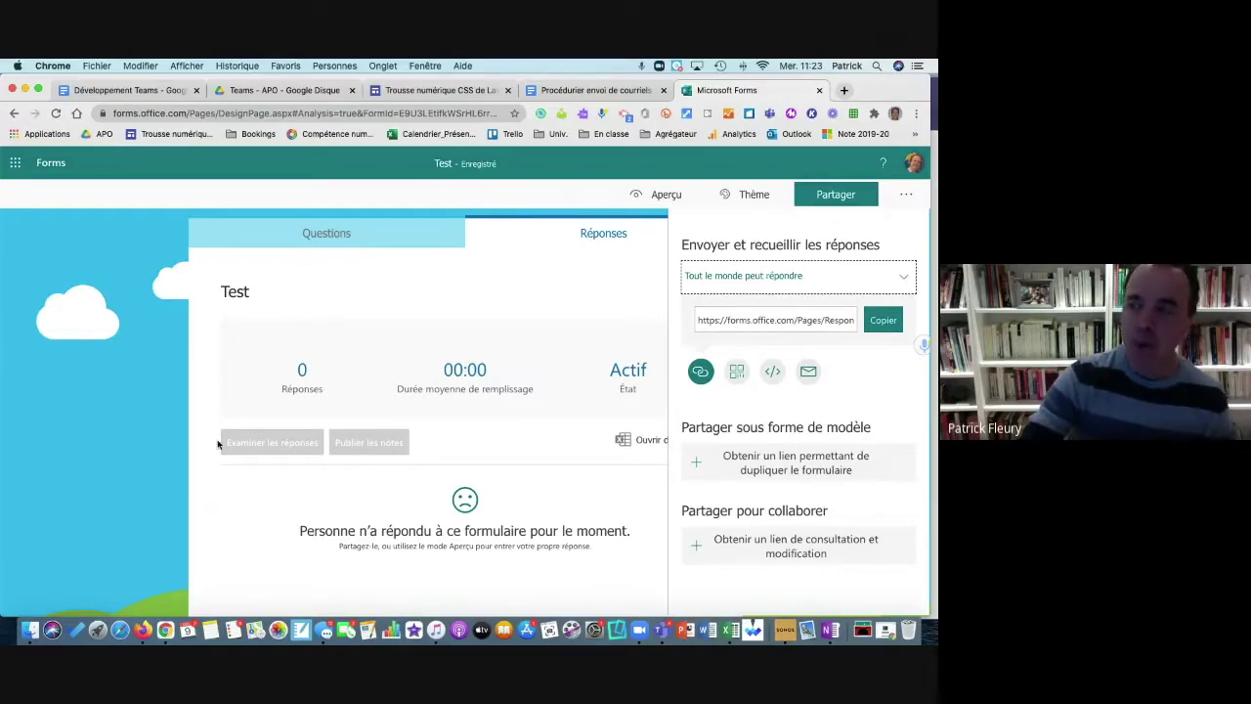
left_click(307, 233)
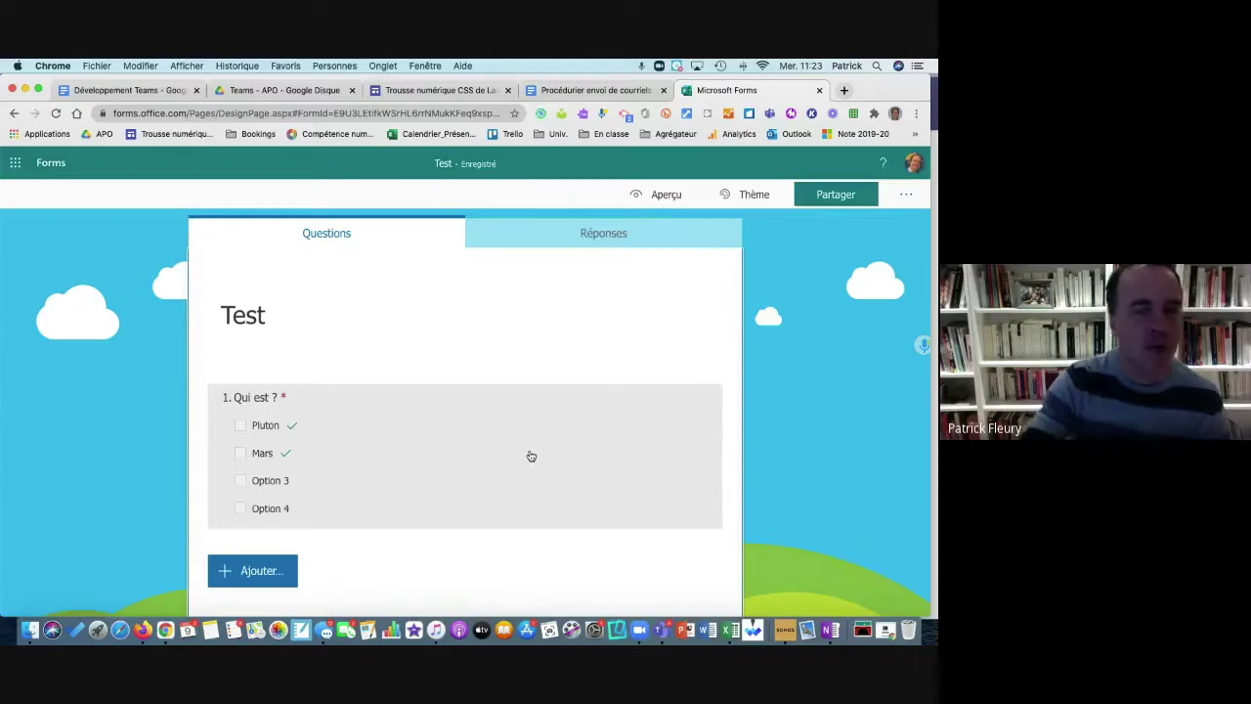
Step: Generate the duplicate-as-template link for the Test form and select it
left_click(850, 201)
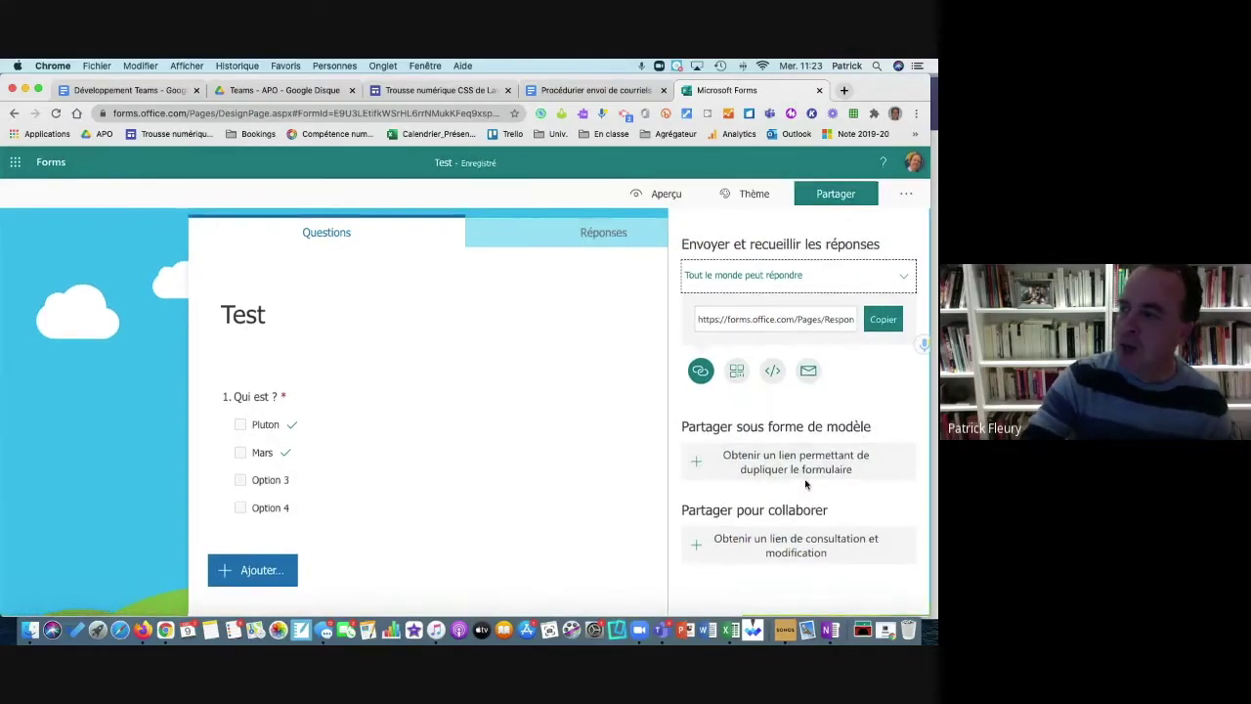
left_click(829, 325)
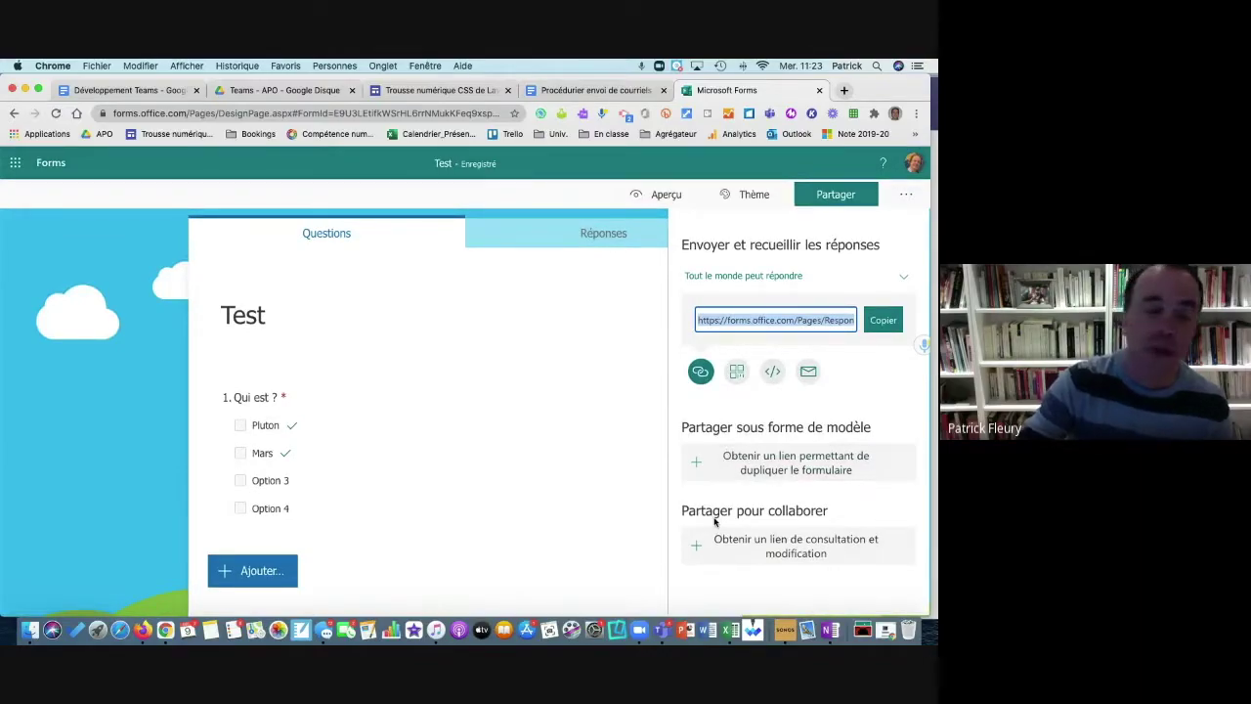
mouse_move(715, 476)
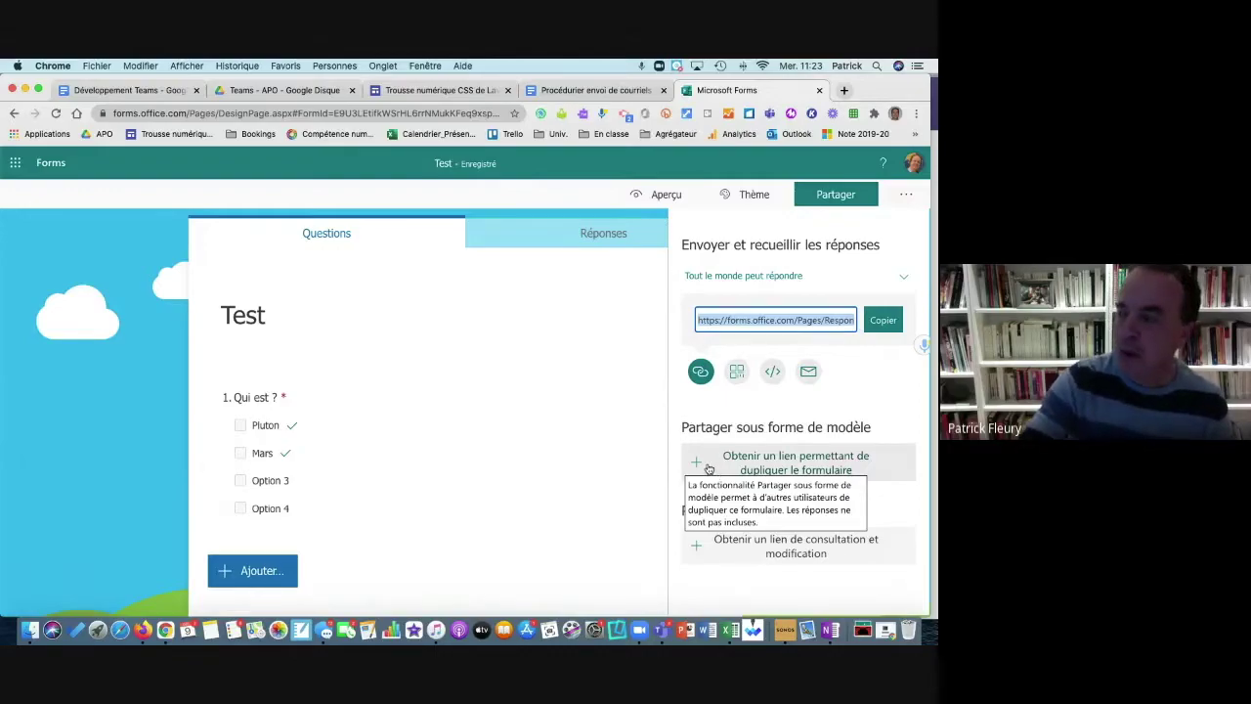
left_click(705, 466)
left_click(754, 511)
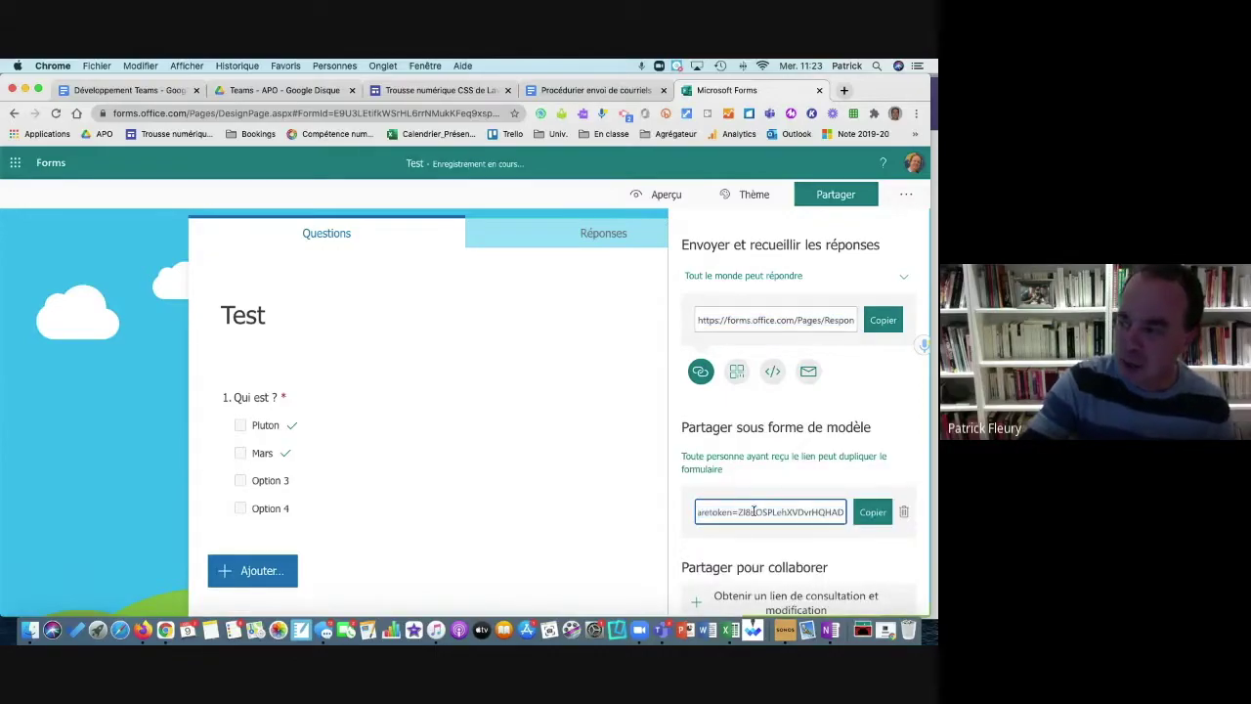
triple_click(753, 511)
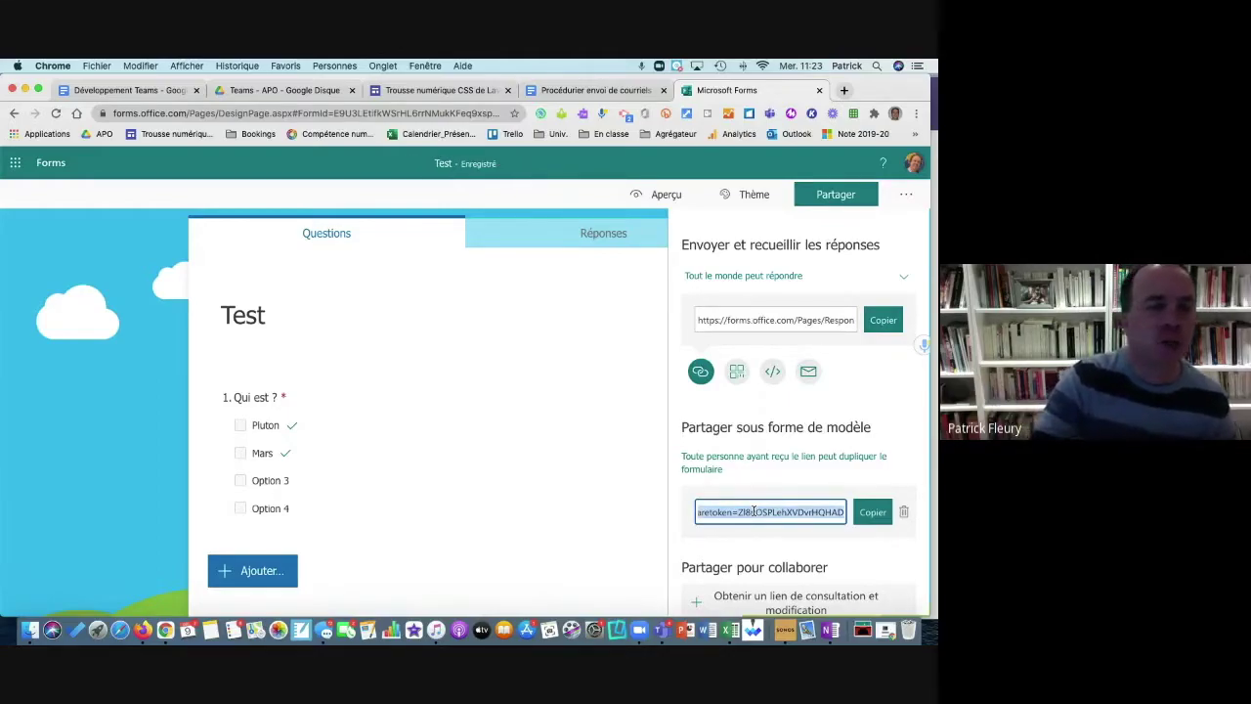
left_click(772, 516)
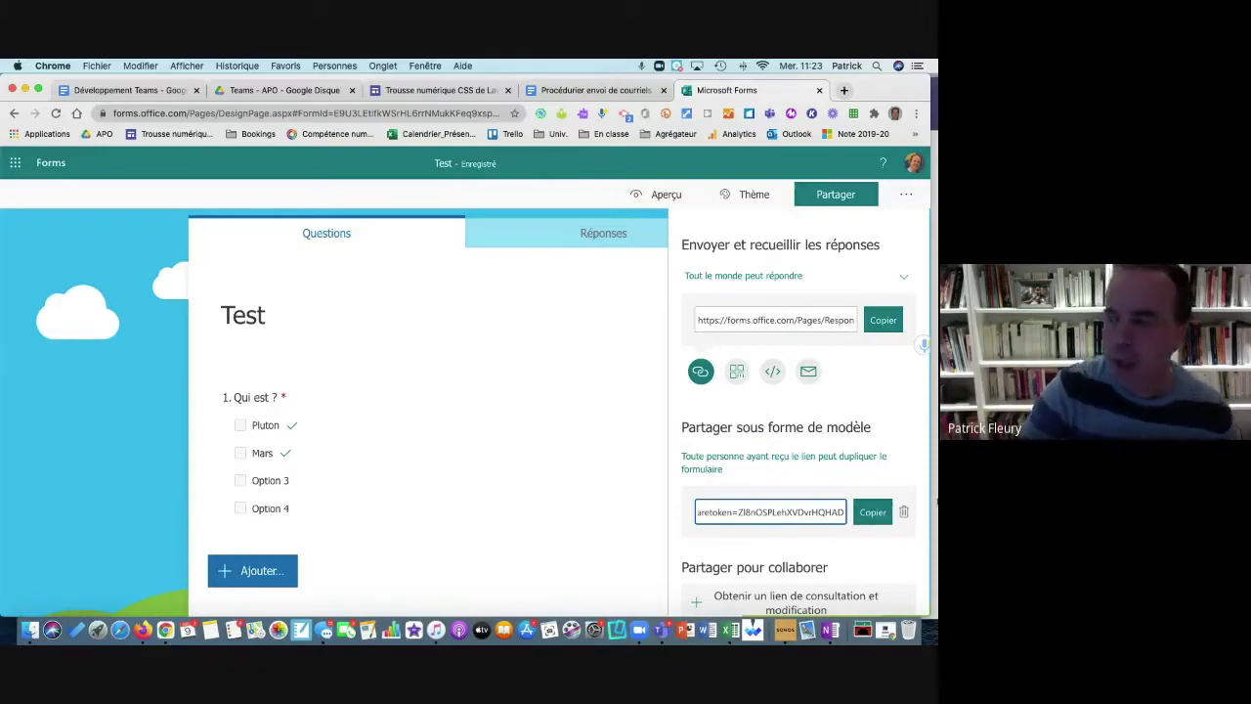
scroll(872, 497, "down", 1)
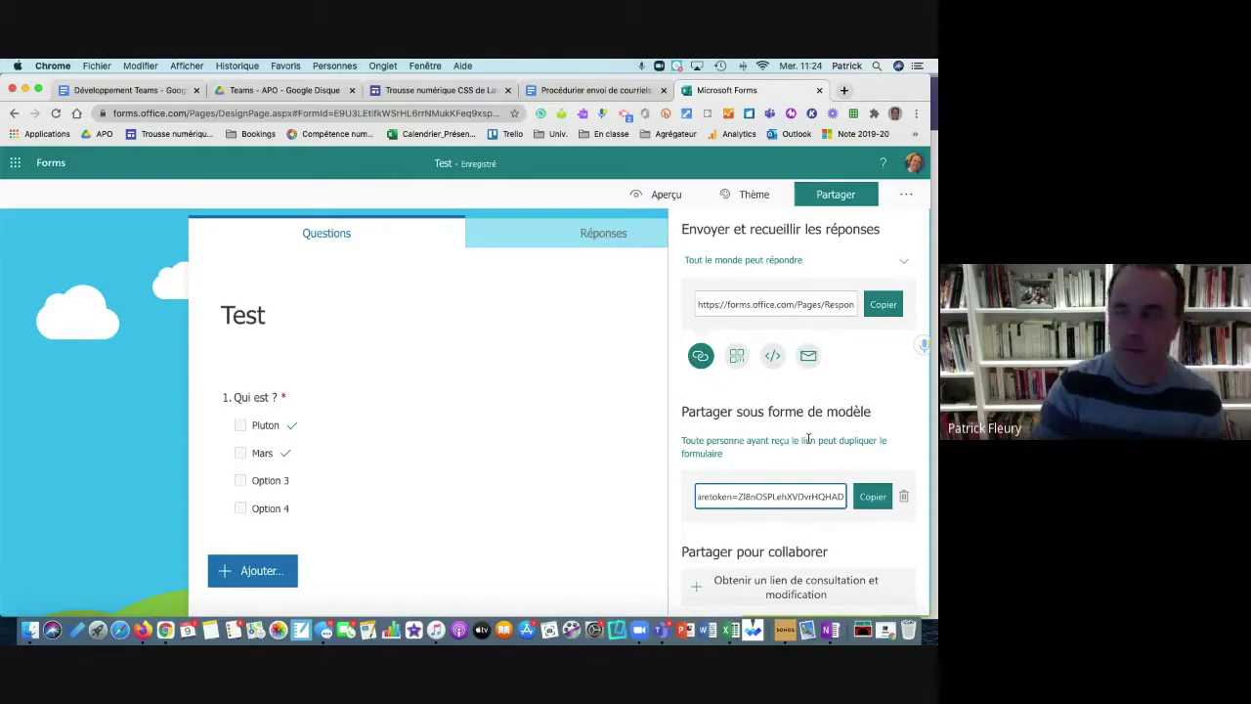
scroll(808, 439, "up", 1)
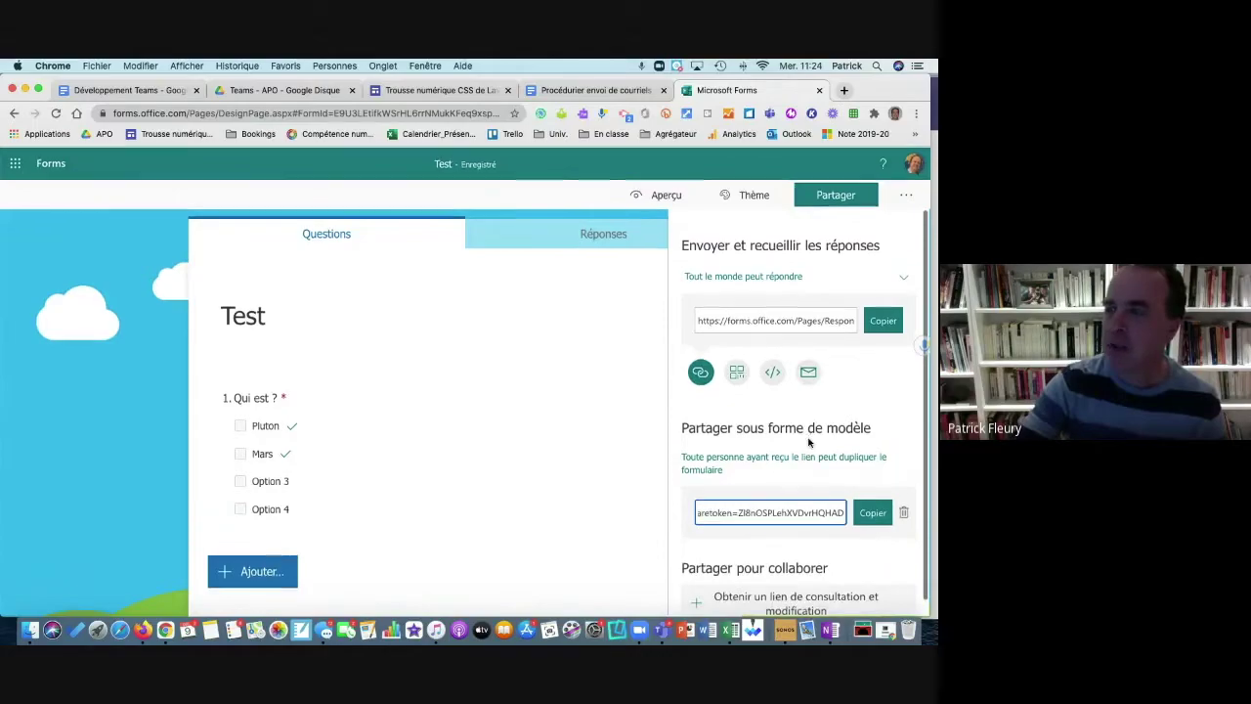
Step: In Paramètres, toggle 'Afficher automatiquement les résultats' off and back on, review options, then close settings
left_click(500, 204)
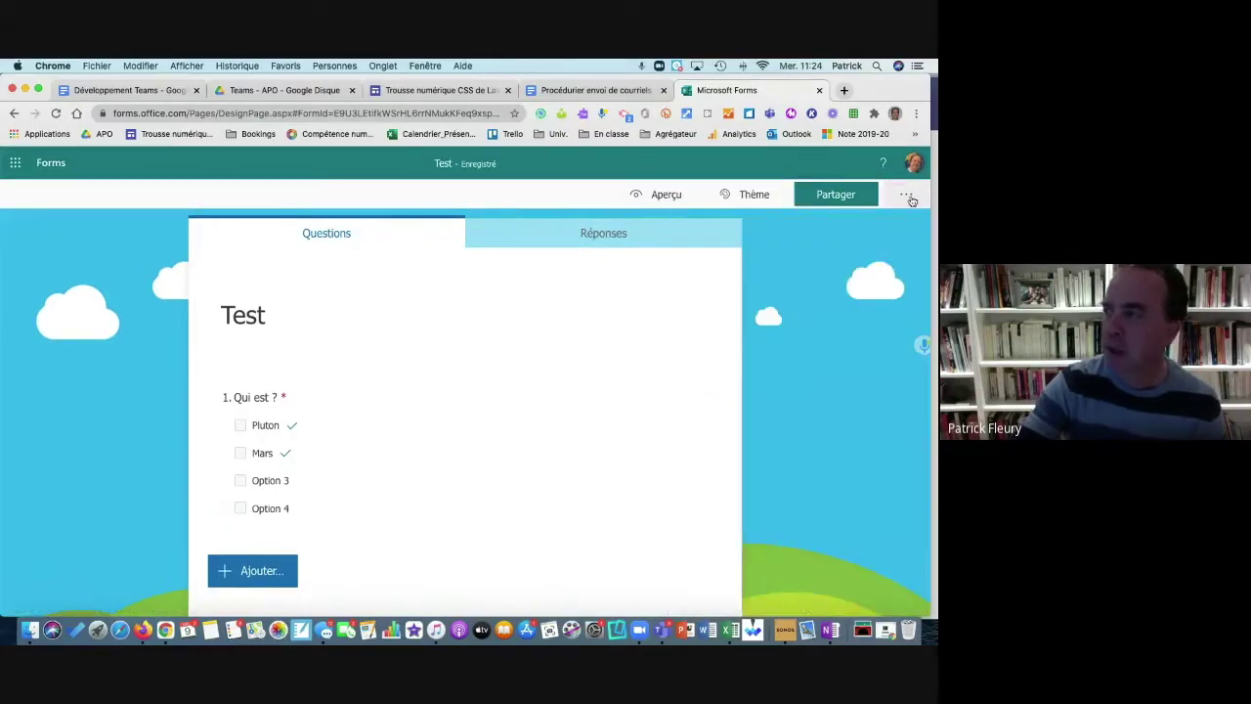
left_click(907, 195)
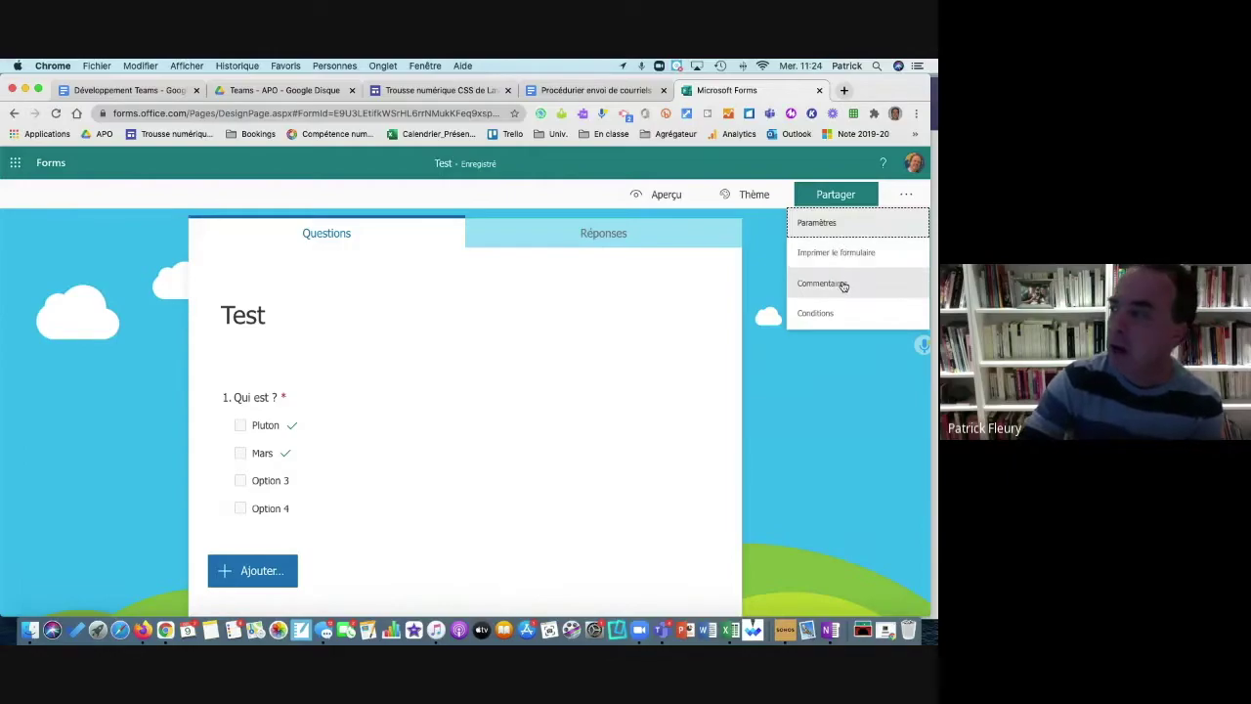
left_click(830, 225)
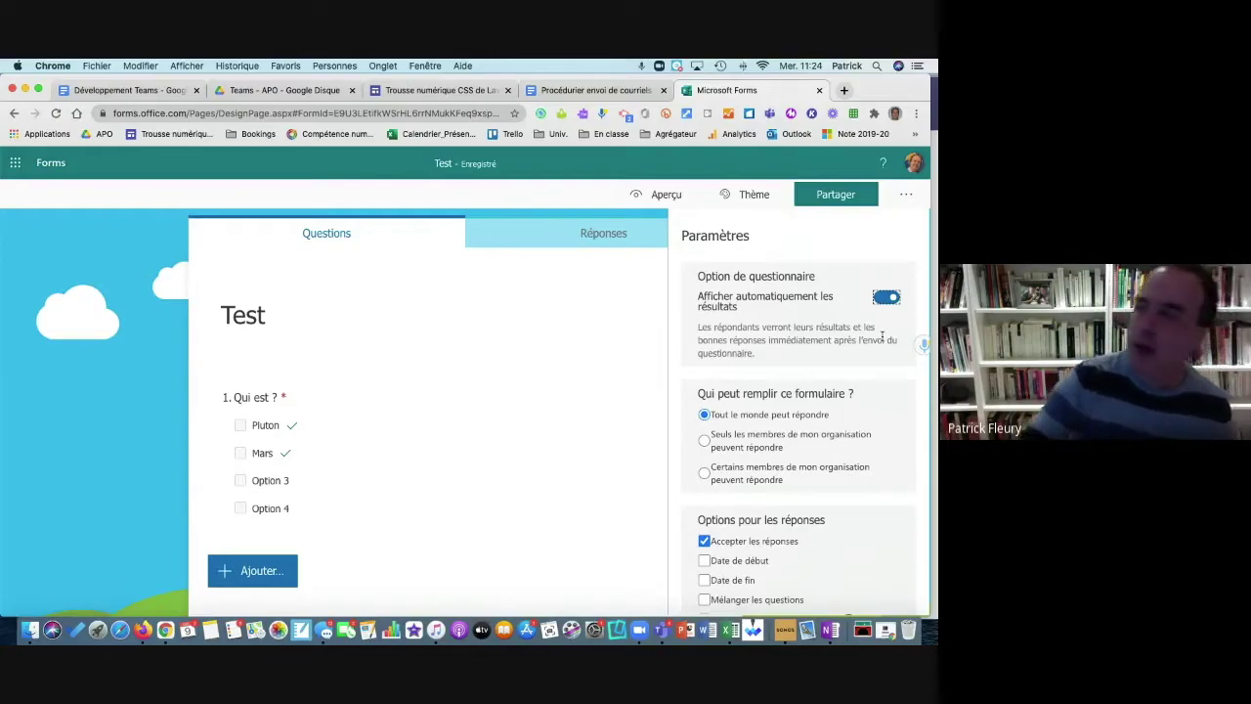
left_click(880, 298)
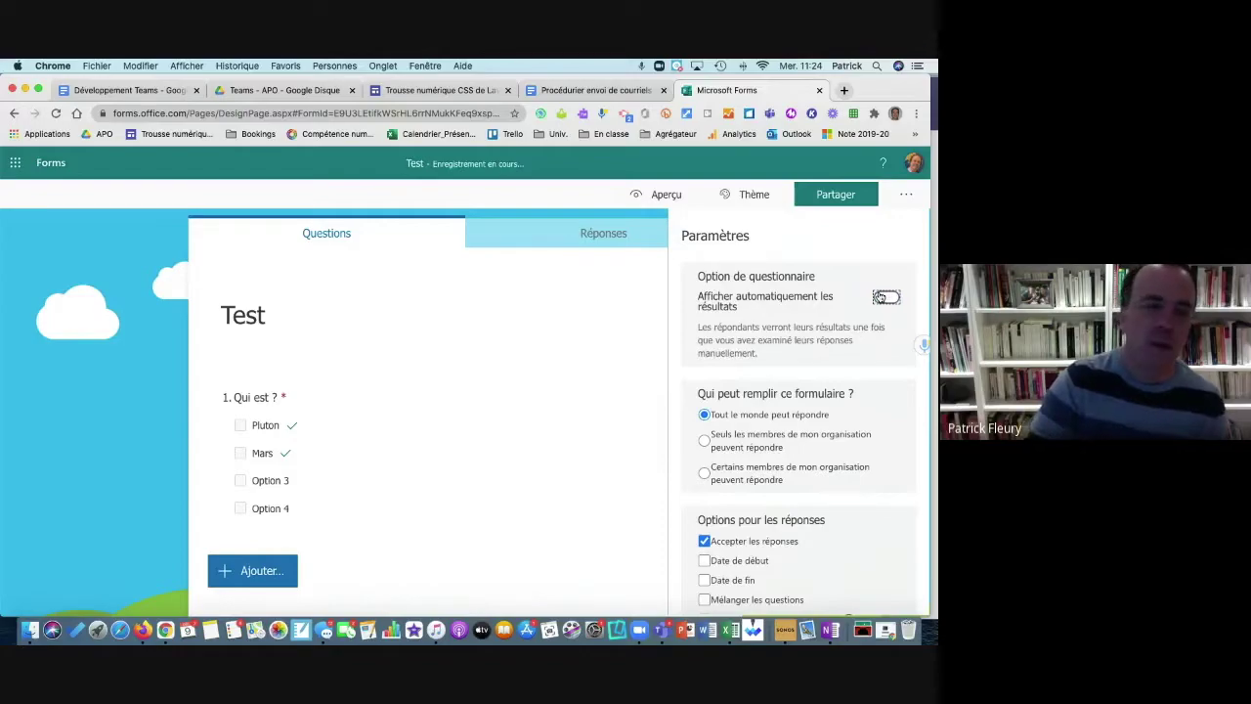
left_click(887, 297)
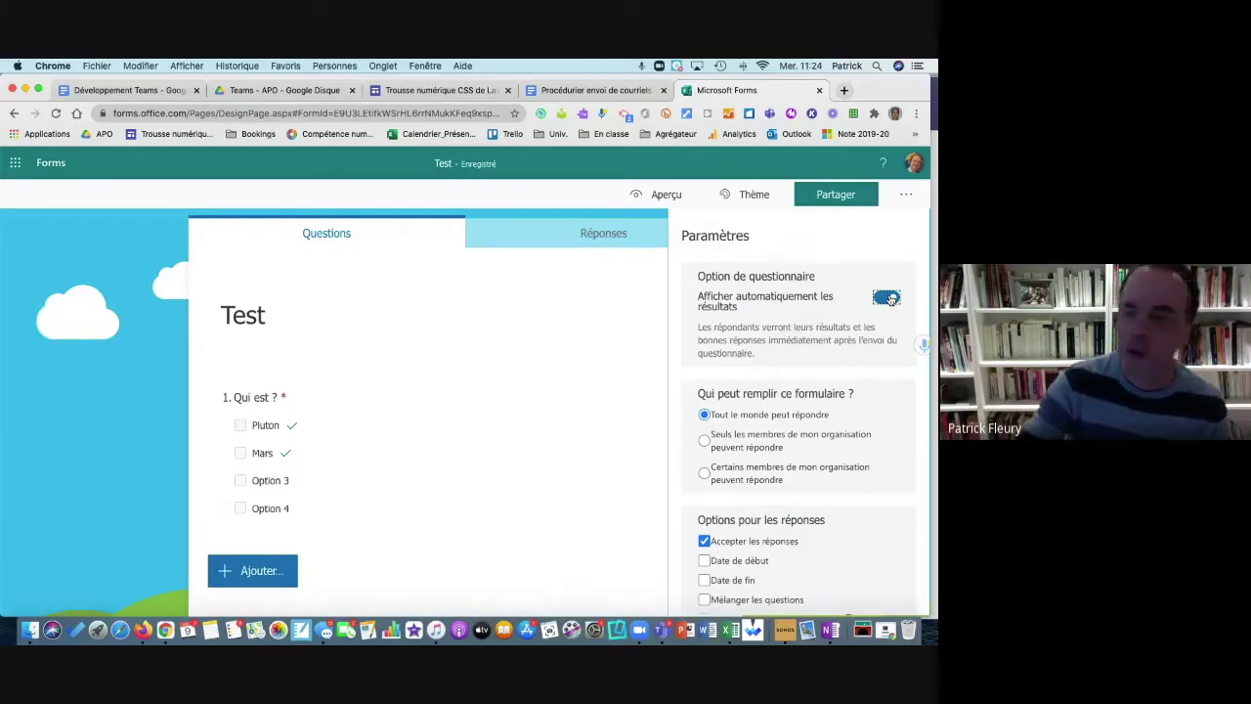
scroll(832, 401, "down", 3)
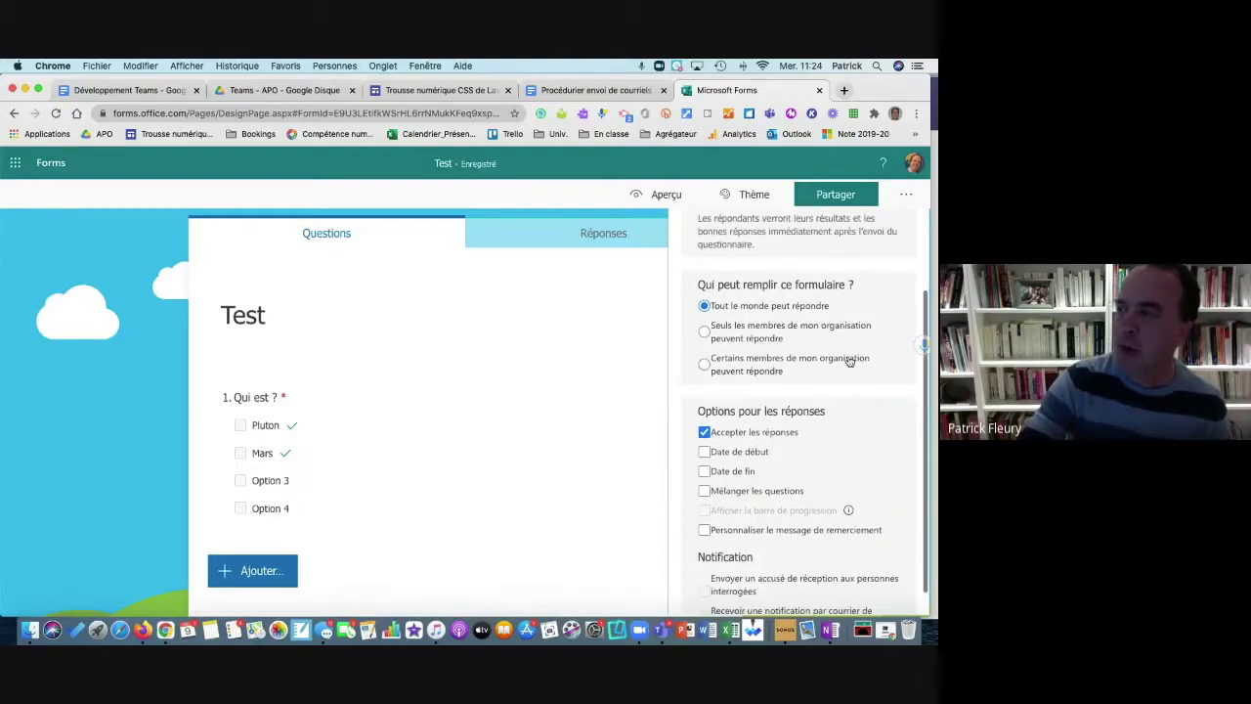
scroll(769, 365, "down", 1)
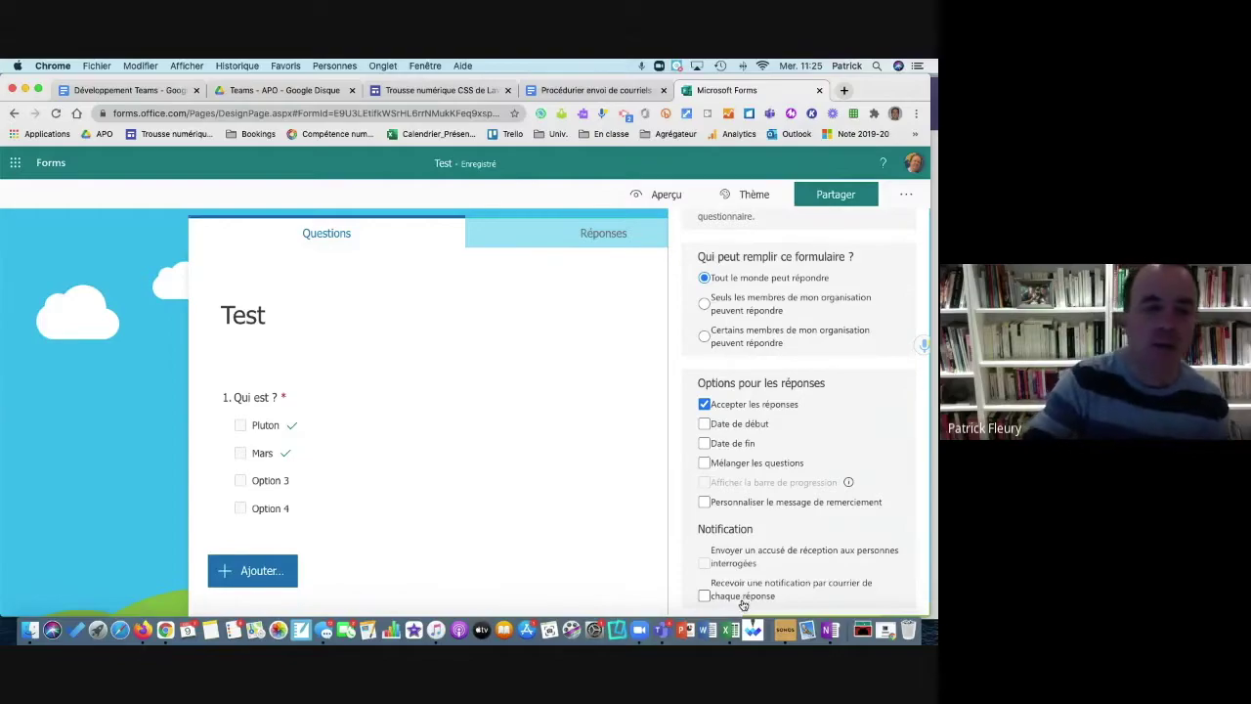
scroll(702, 418, "up", 3)
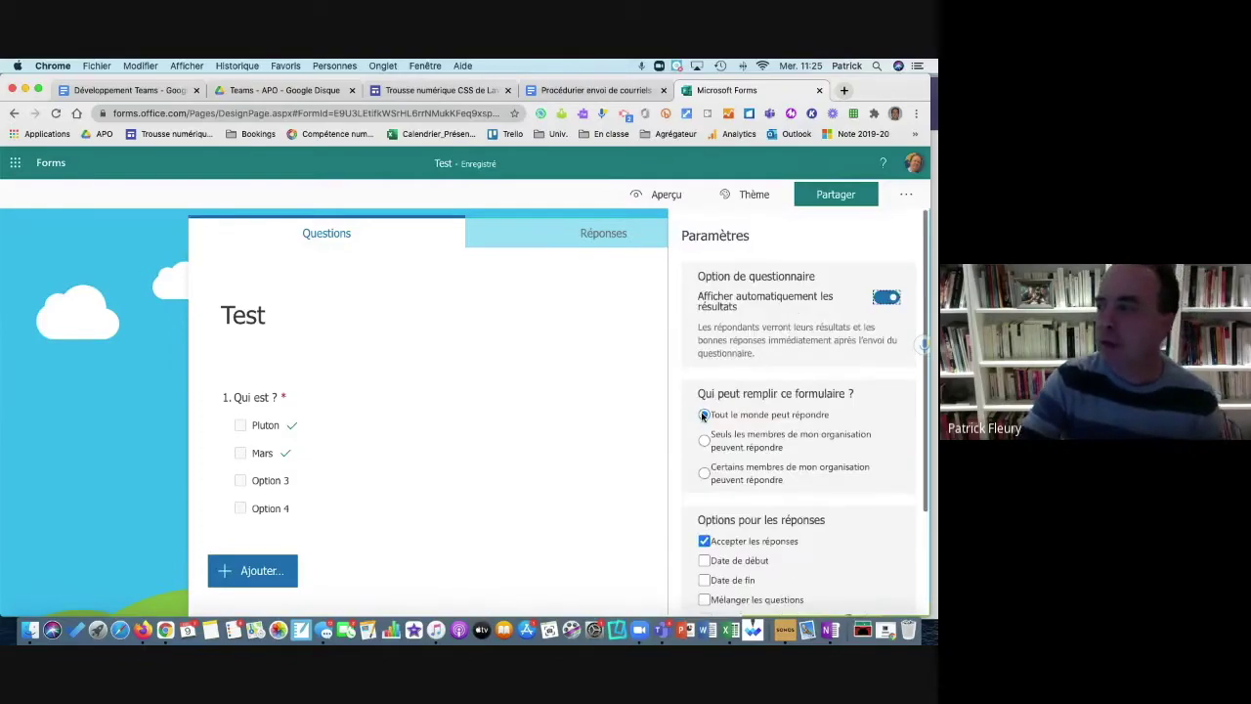
left_click(592, 290)
left_click(92, 234)
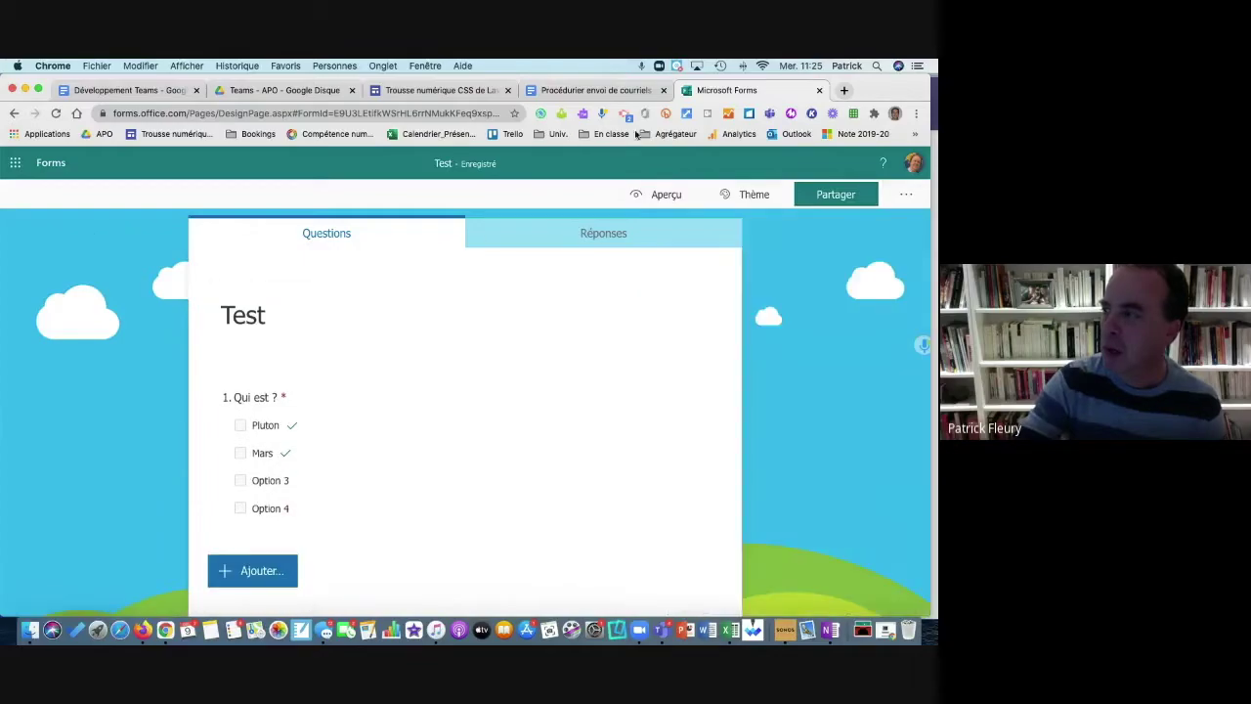
Step: Return to the Mes formulaires list and bring the Teams Devoirs tab to the front
left_click(819, 196)
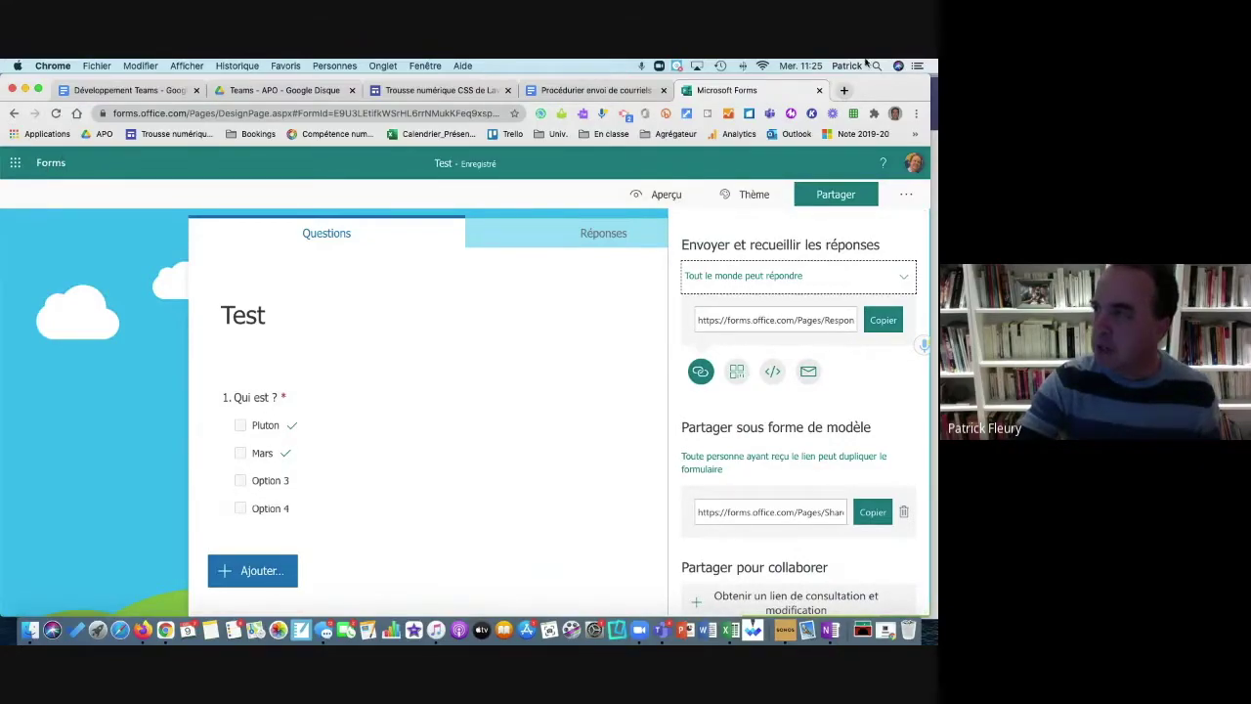
mouse_move(886, 80)
left_mouse_down()
mouse_move(887, 125)
mouse_move(887, 82)
mouse_move(227, 168)
mouse_move(935, 63)
mouse_move(938, 113)
mouse_move(938, 88)
mouse_move(541, 159)
mouse_move(914, 90)
mouse_move(895, 99)
left_mouse_up()
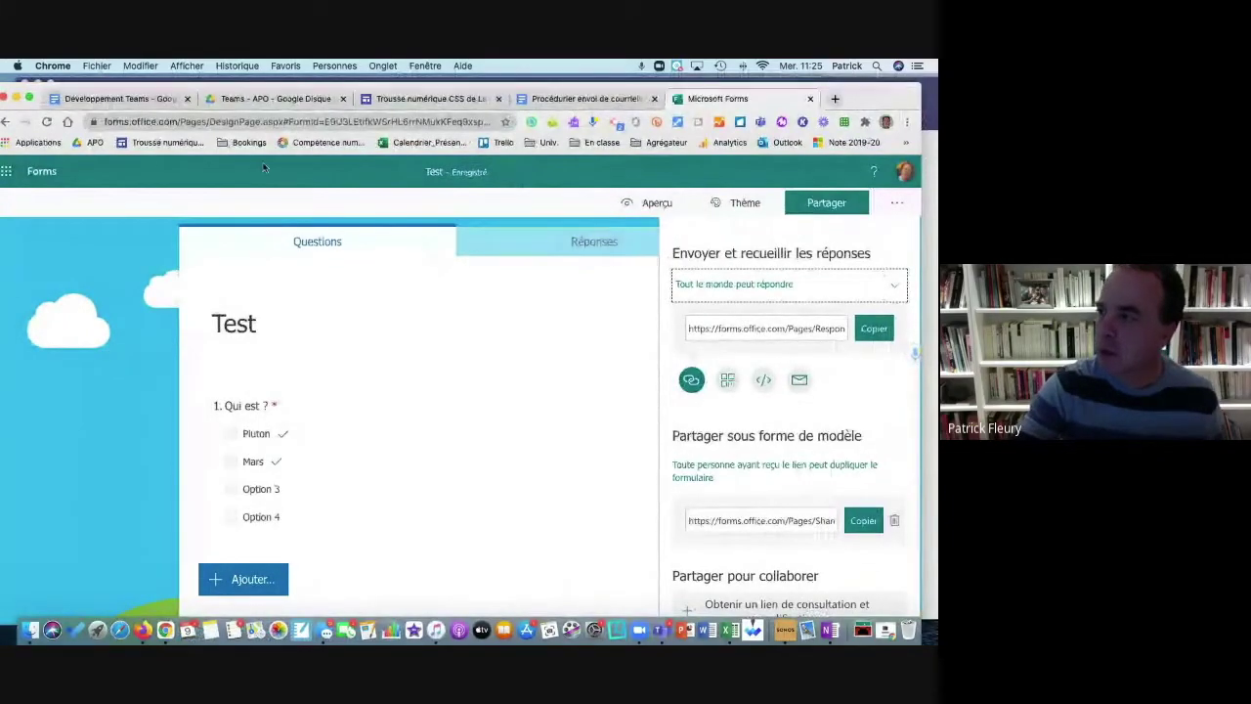
left_click(40, 176)
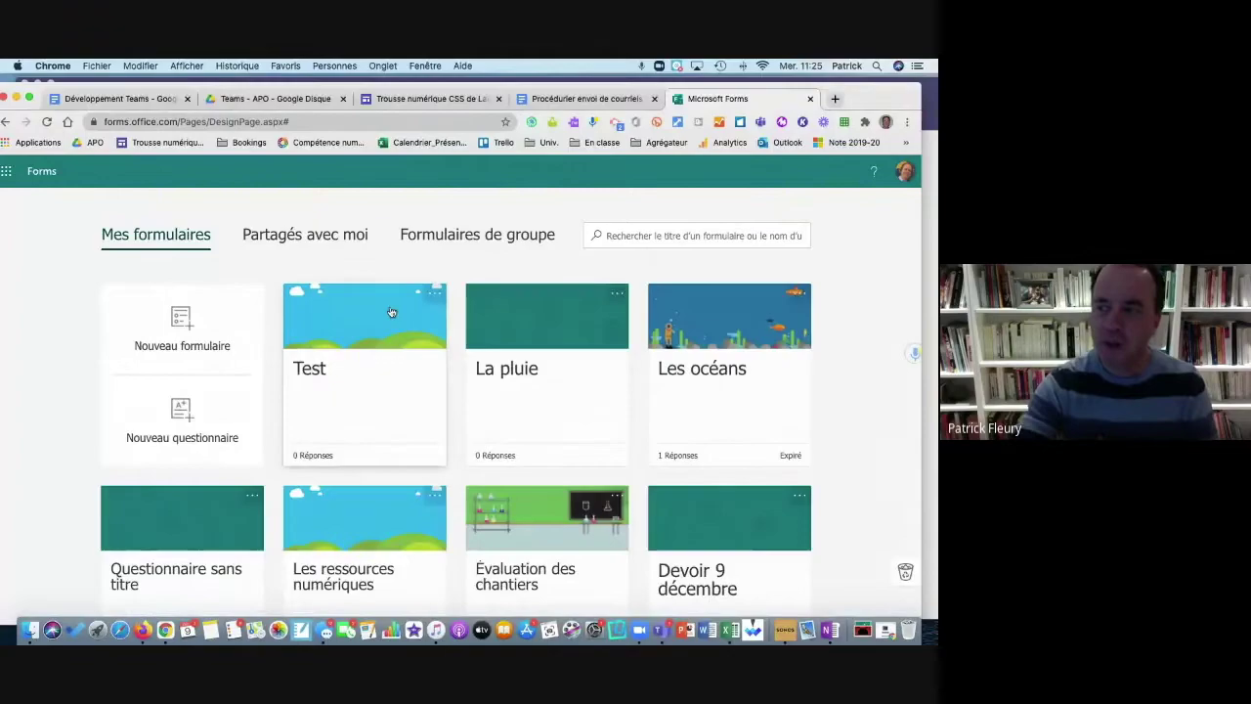
left_click(929, 91)
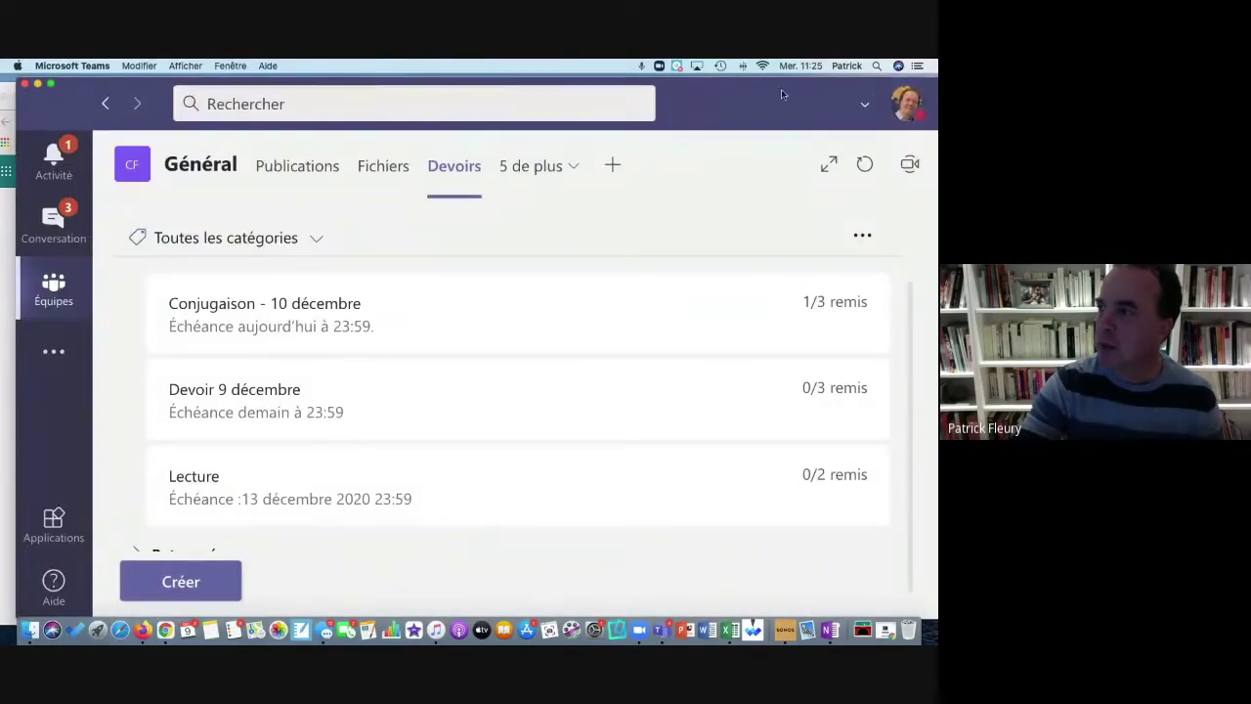
Step: Open the Test draft assignment and discard it, returning to the assignments list
left_click_drag(781, 94, 765, 94)
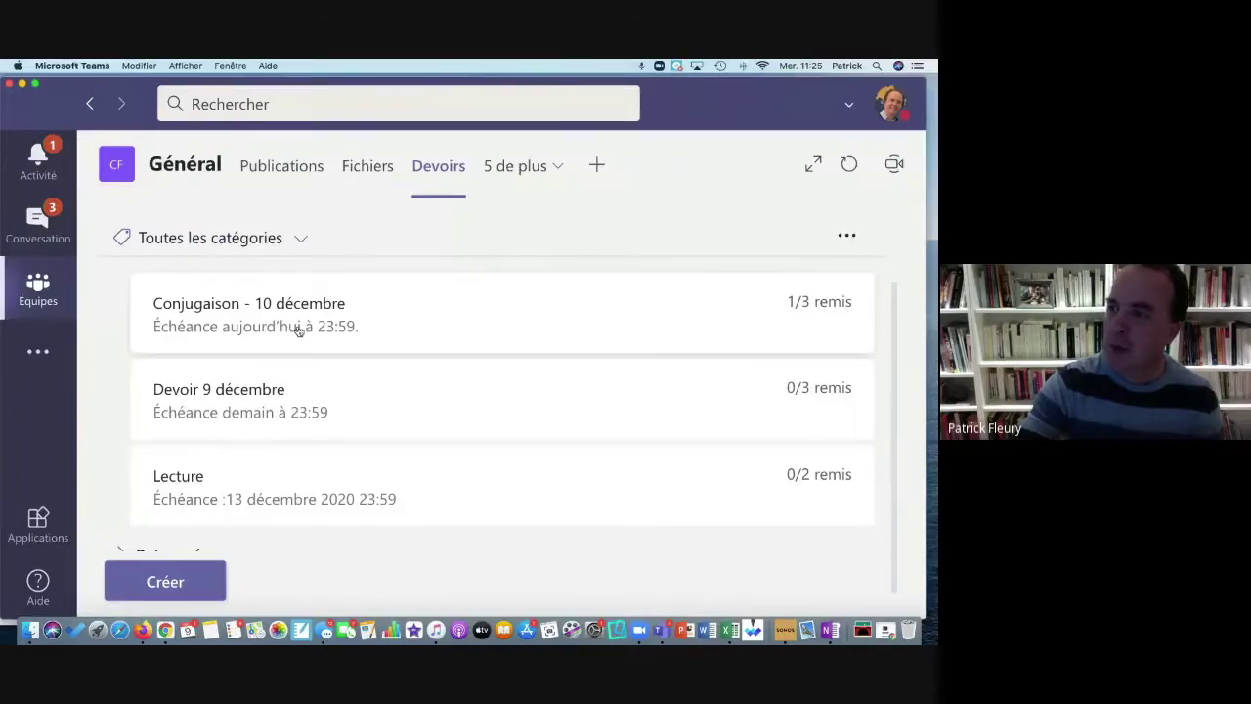
scroll(251, 455, "down", 1)
scroll(243, 478, "up", 3)
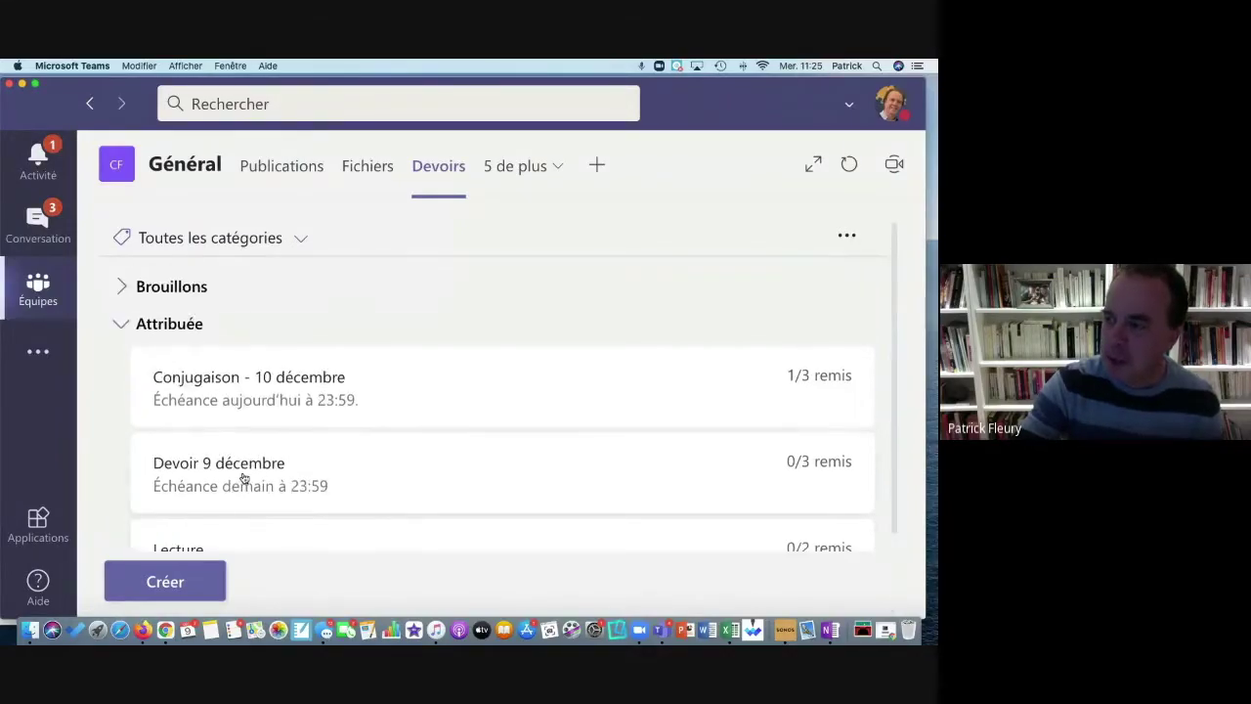
left_click(162, 283)
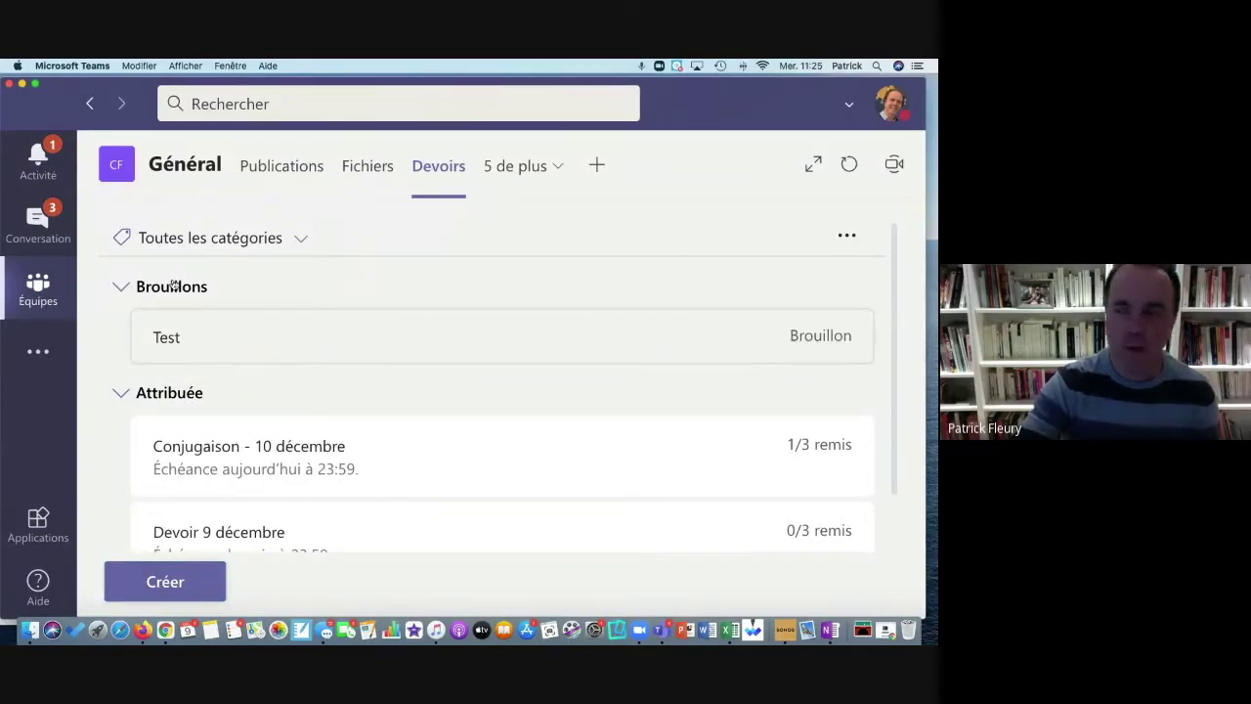
left_click(186, 328)
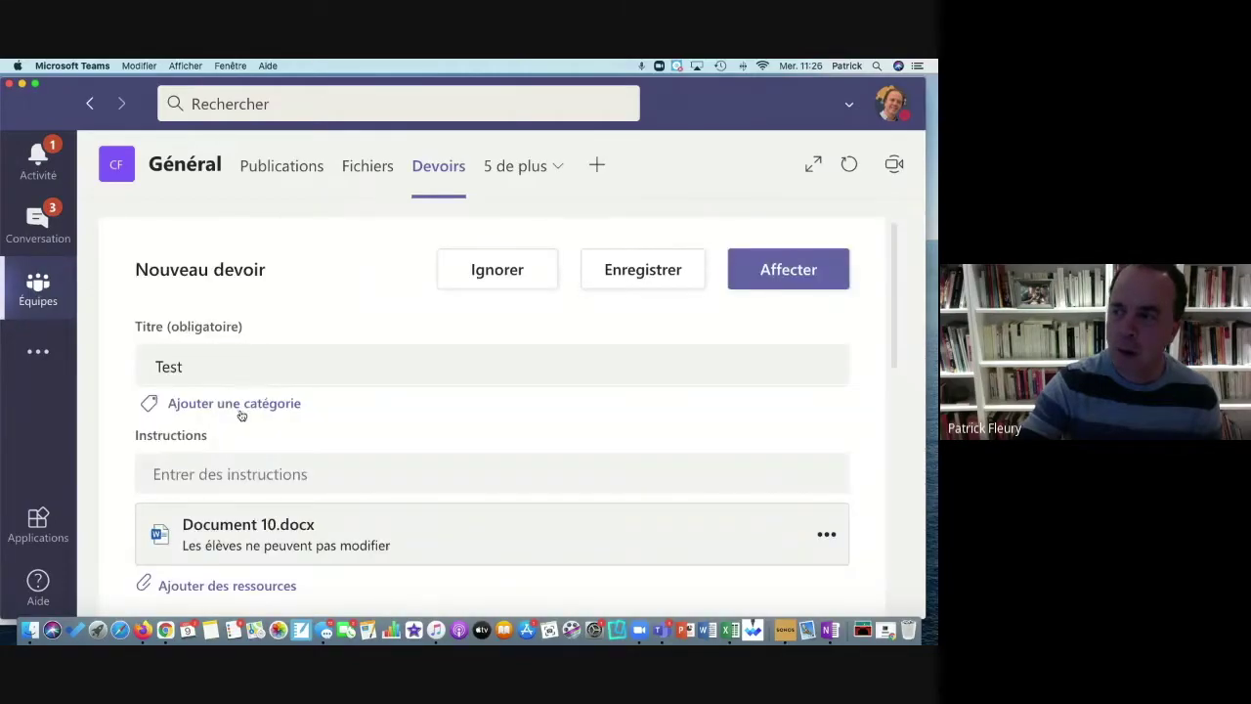
scroll(242, 415, "down", 5)
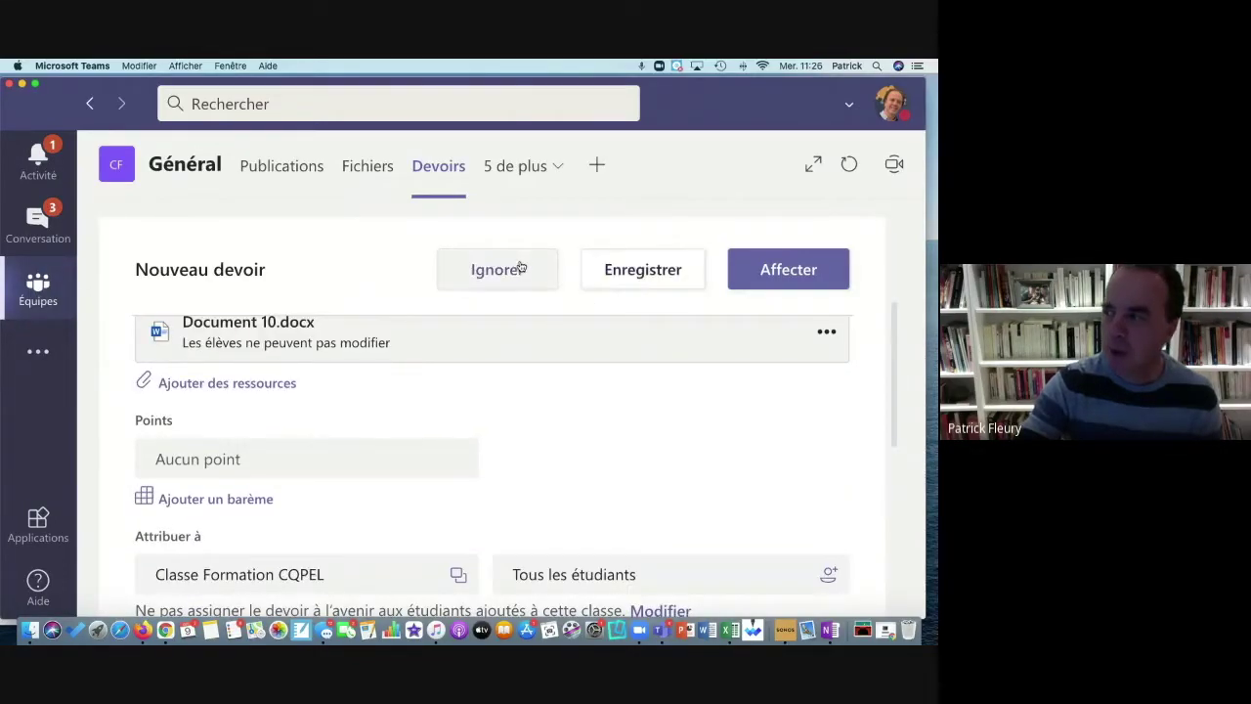
left_click(521, 267)
left_click(674, 240)
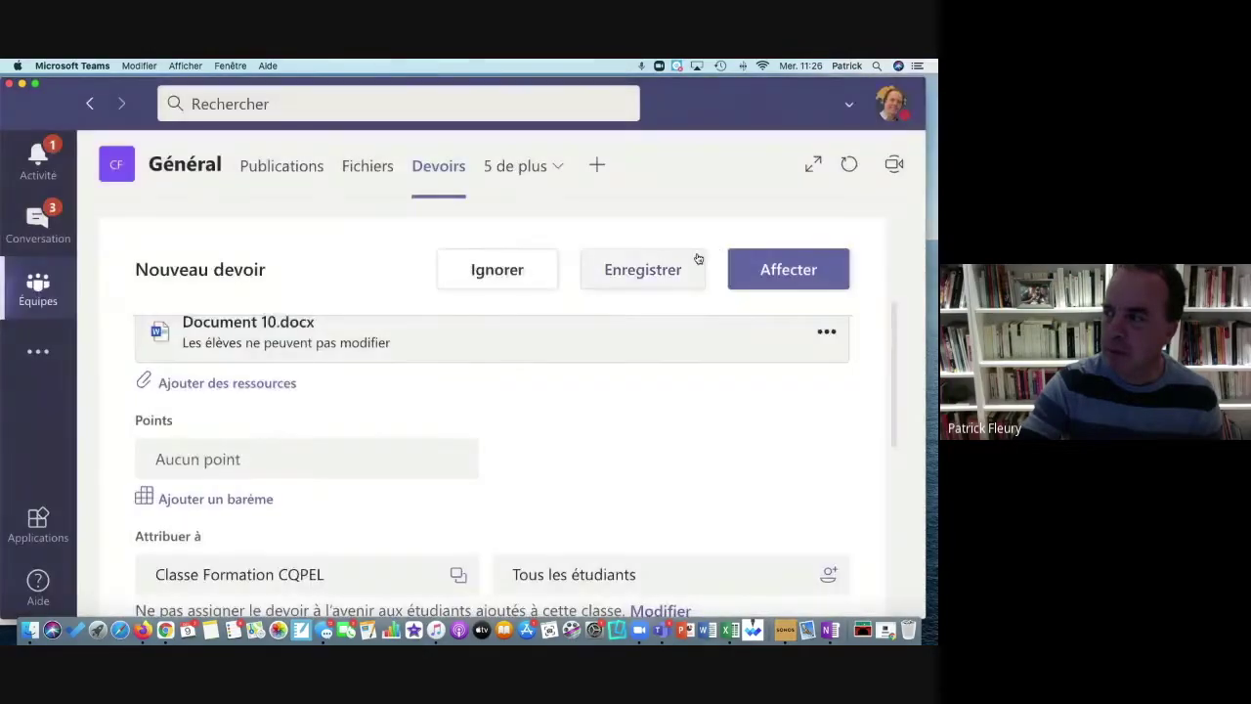
Step: Start a new assignment with Créer > Questionnaire and browse the Formulaires list
left_click(184, 584)
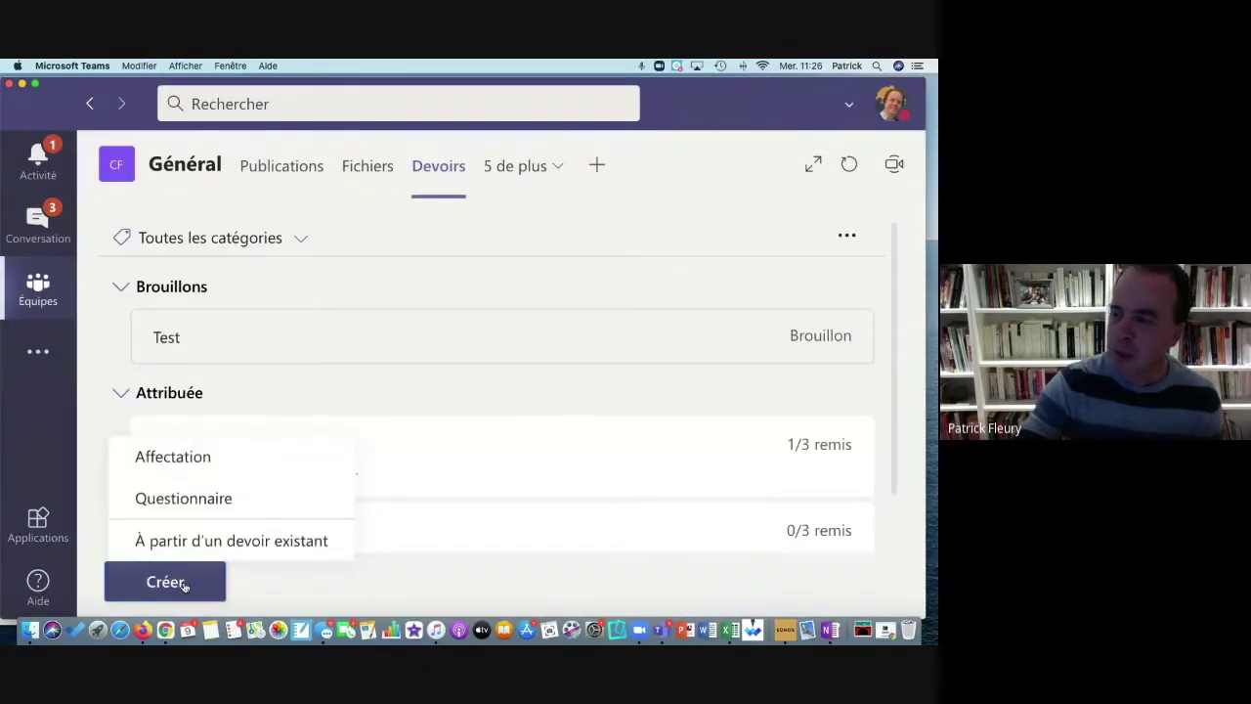
left_click(188, 501)
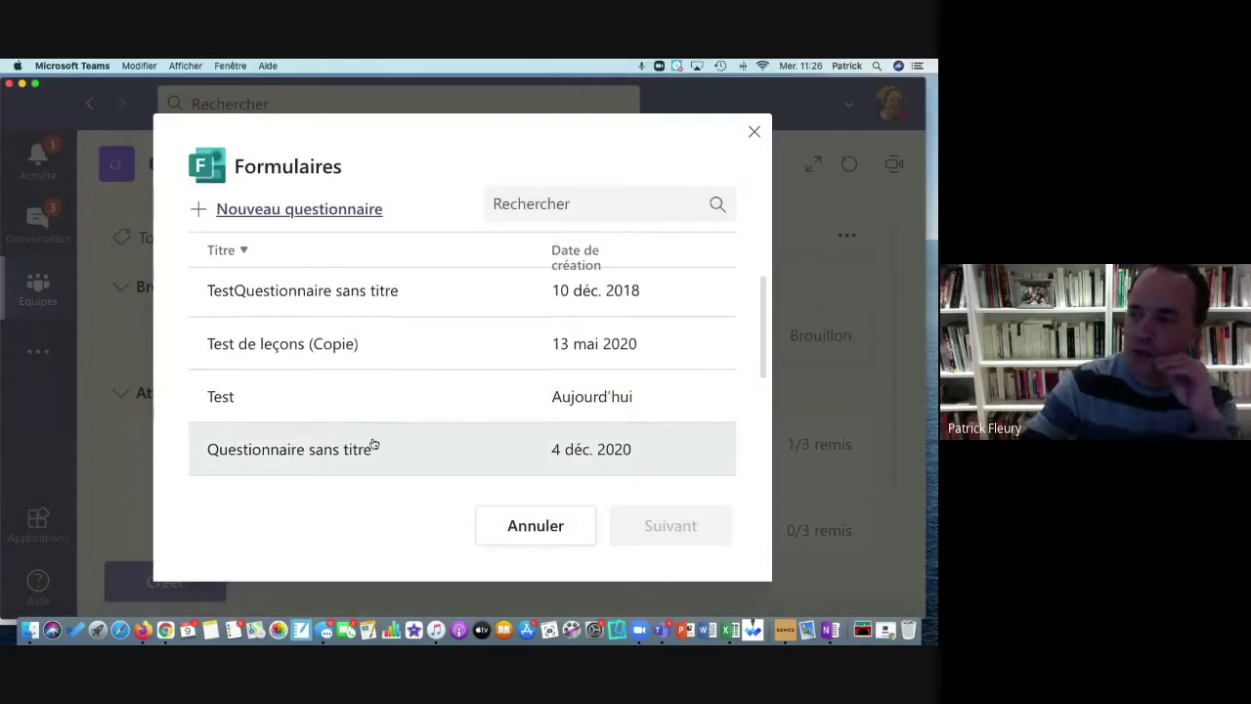
scroll(379, 444, "down", 5)
scroll(373, 443, "up", 2)
scroll(372, 443, "up", 1)
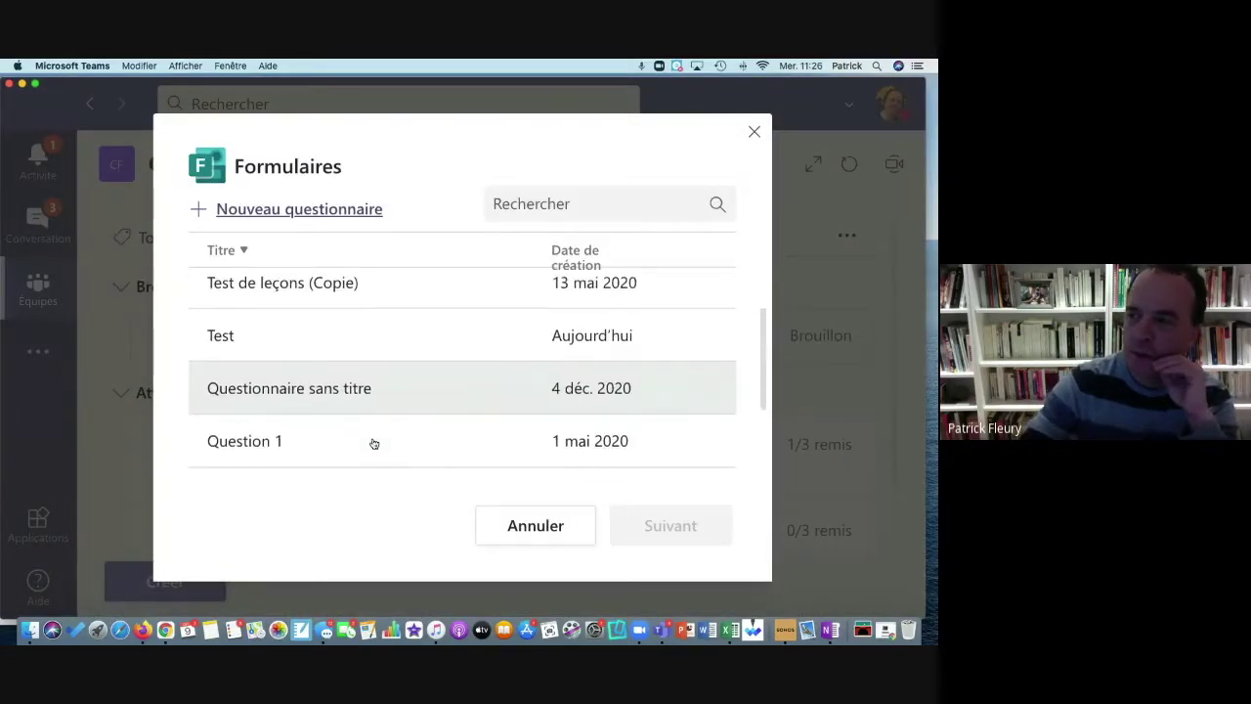
scroll(379, 402, "up", 1)
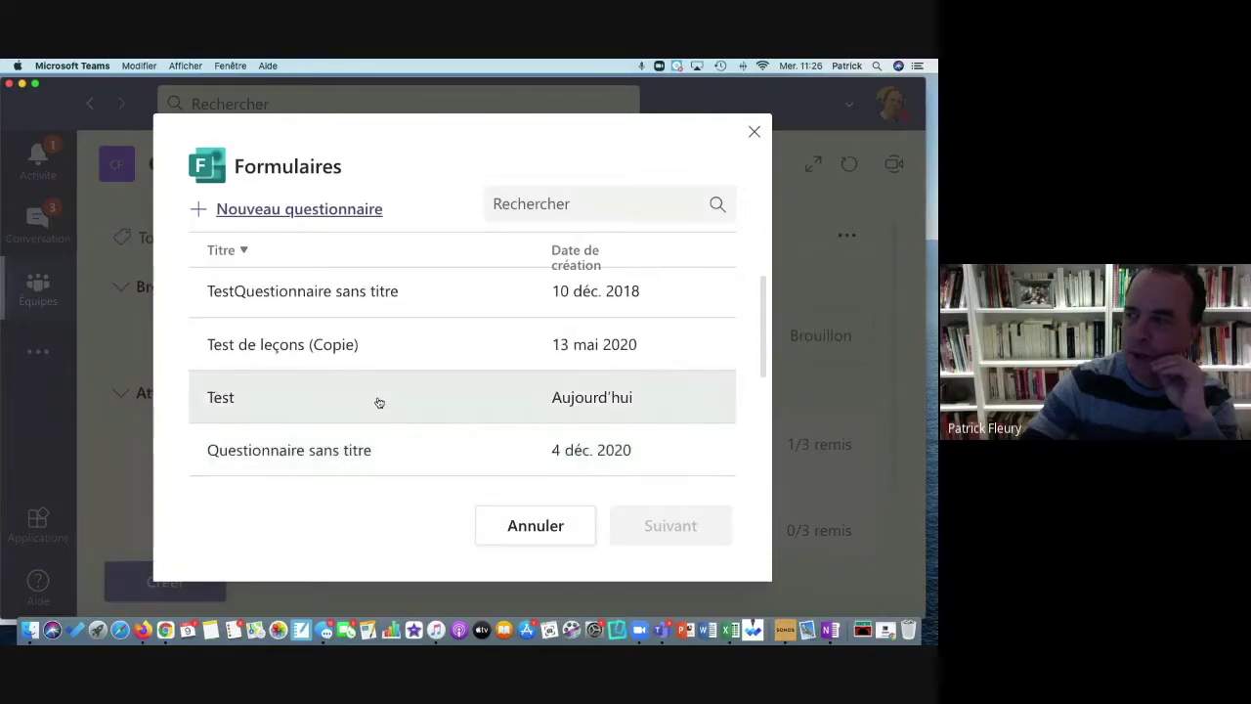
scroll(377, 404, "down", 1)
scroll(377, 405, "up", 1)
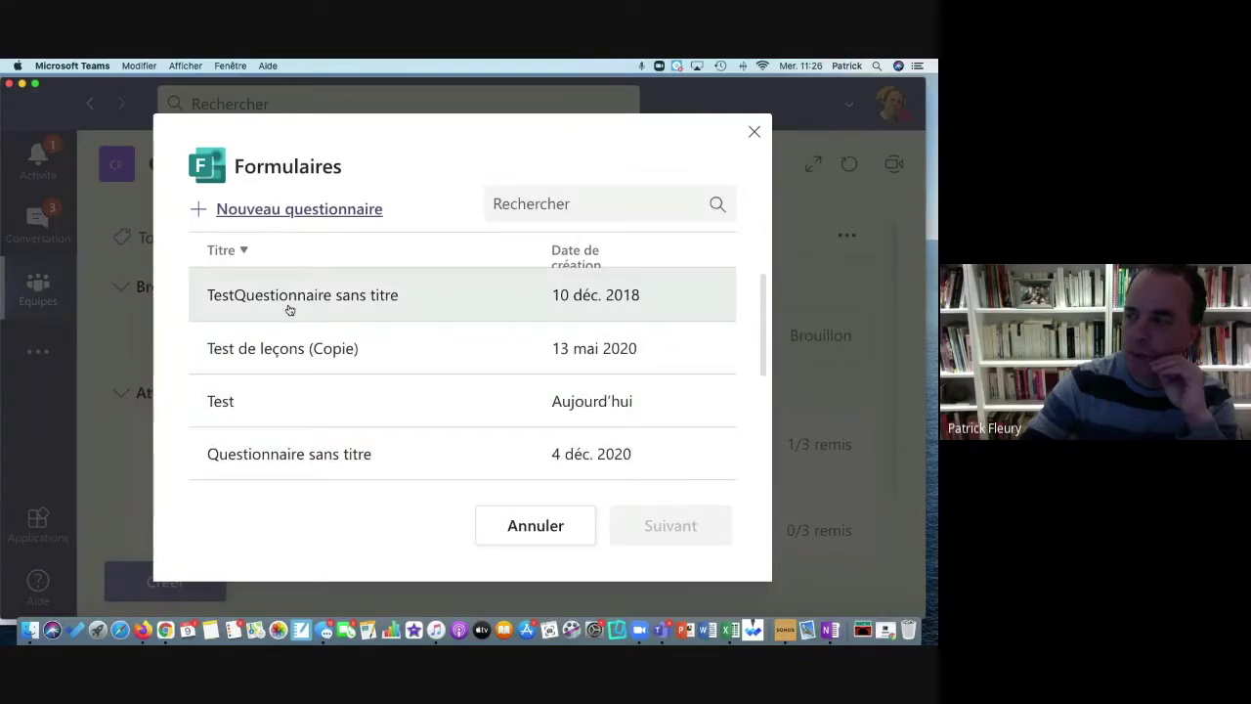
scroll(338, 469, "down", 5)
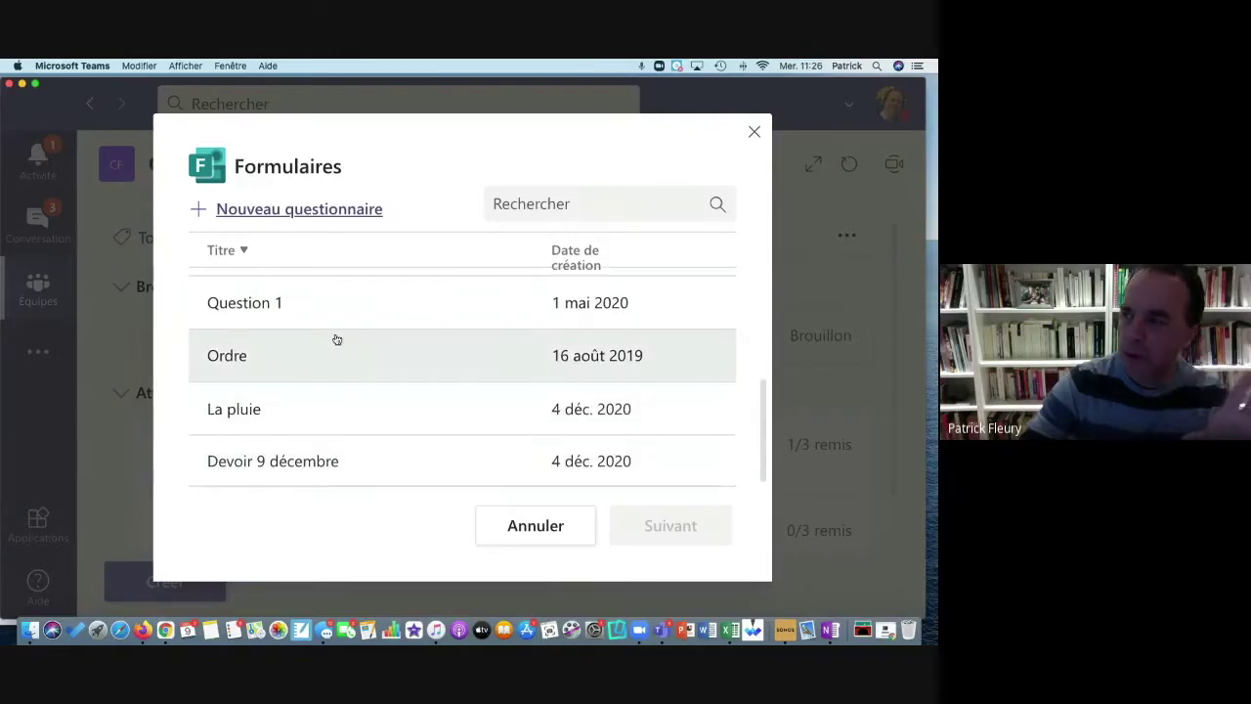
scroll(335, 342, "up", 4)
scroll(346, 307, "down", 2)
scroll(322, 364, "down", 2)
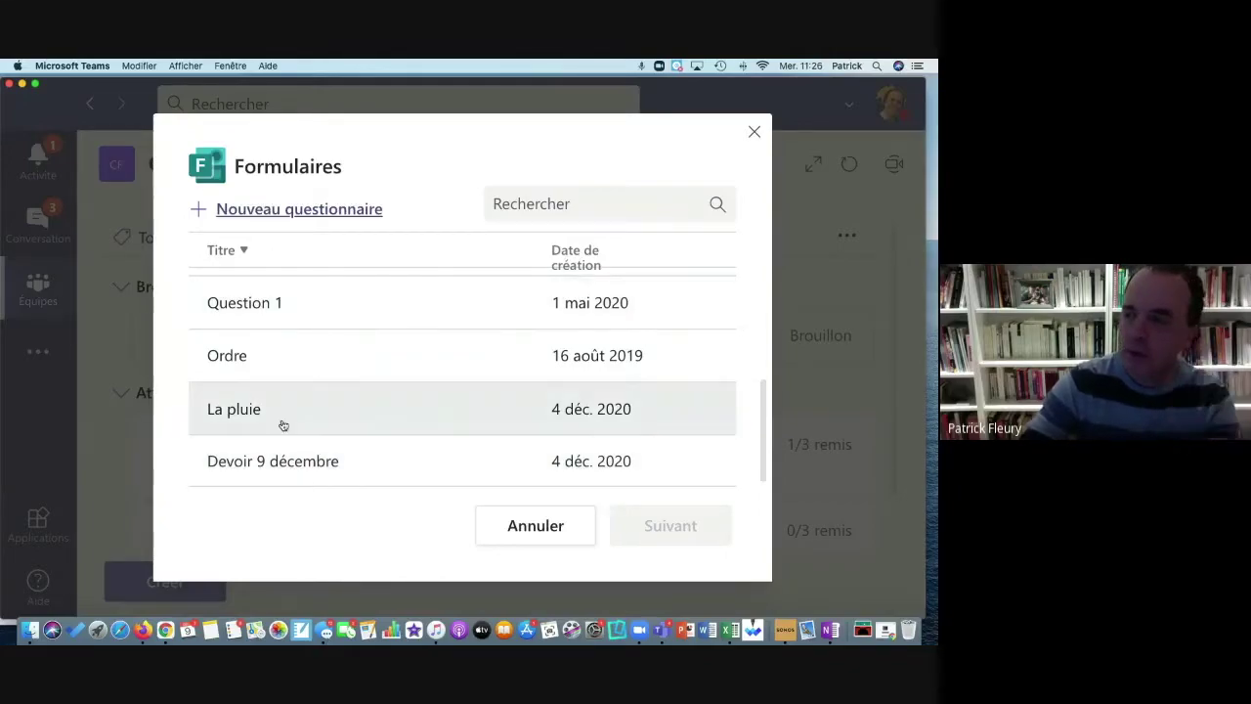
Step: Pick the Test form from the list instead of Devoir 9 décembre
left_click(282, 463)
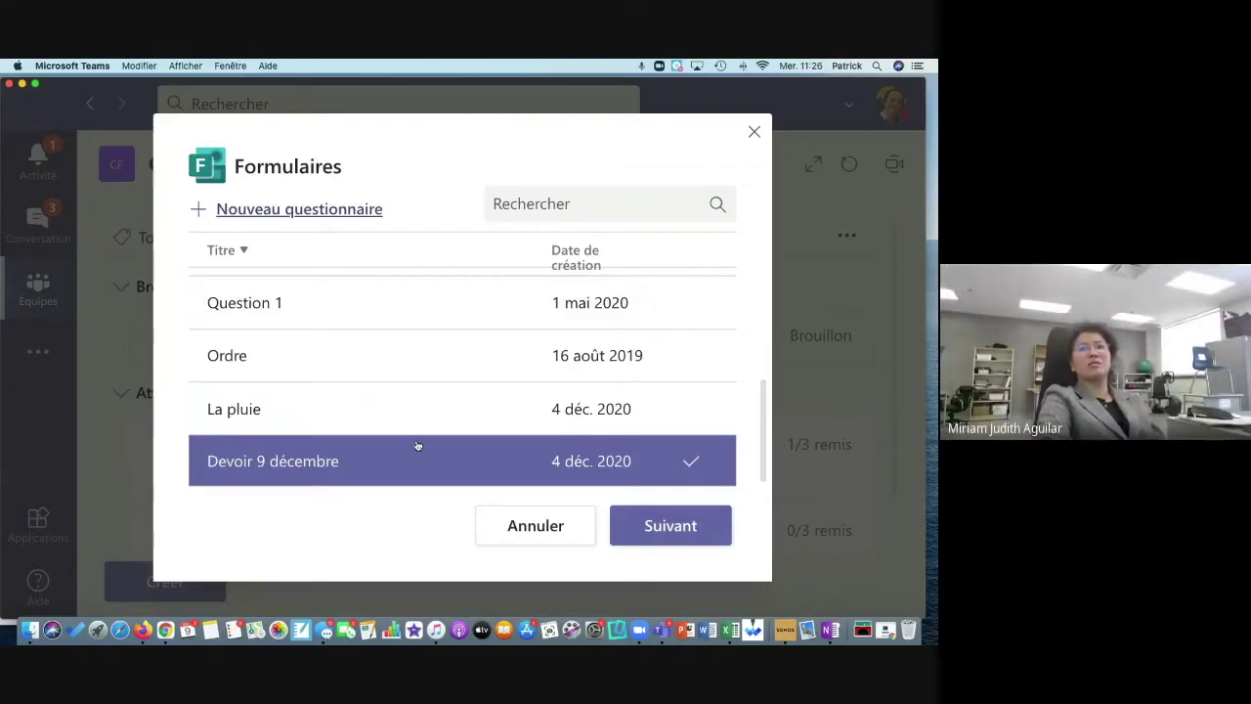
scroll(385, 381, "up", 5)
scroll(381, 384, "down", 5)
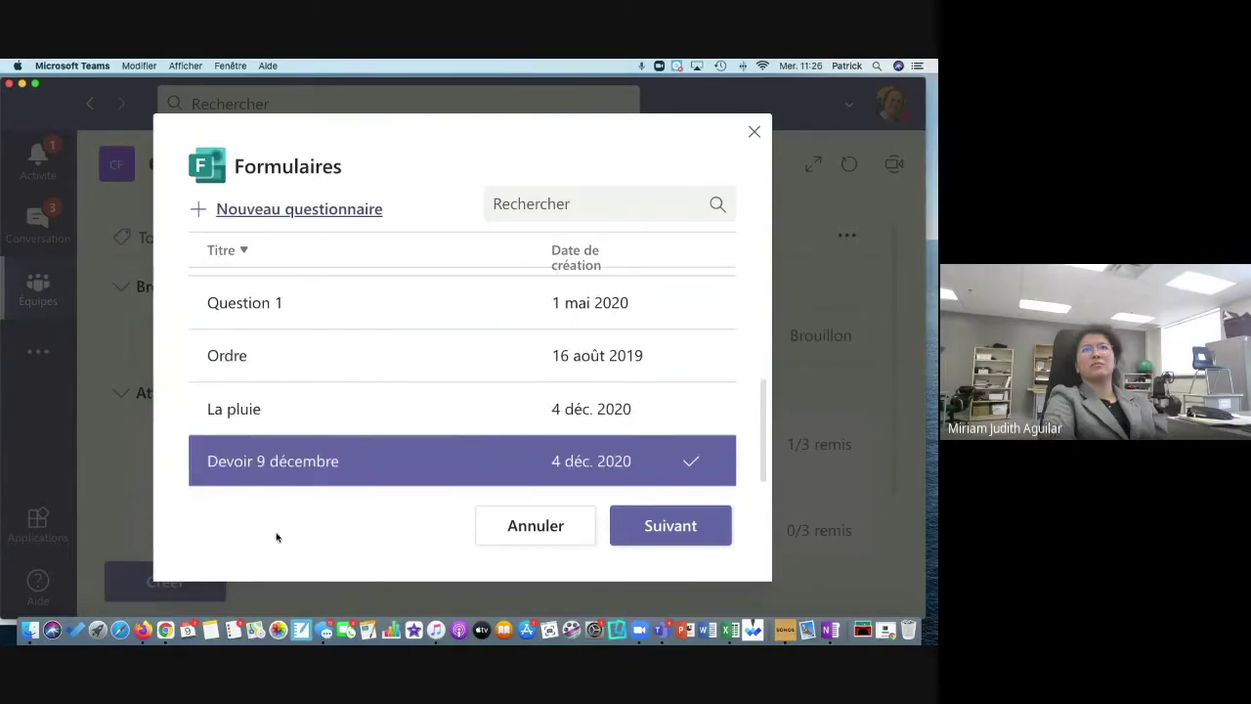
scroll(311, 419, "up", 5)
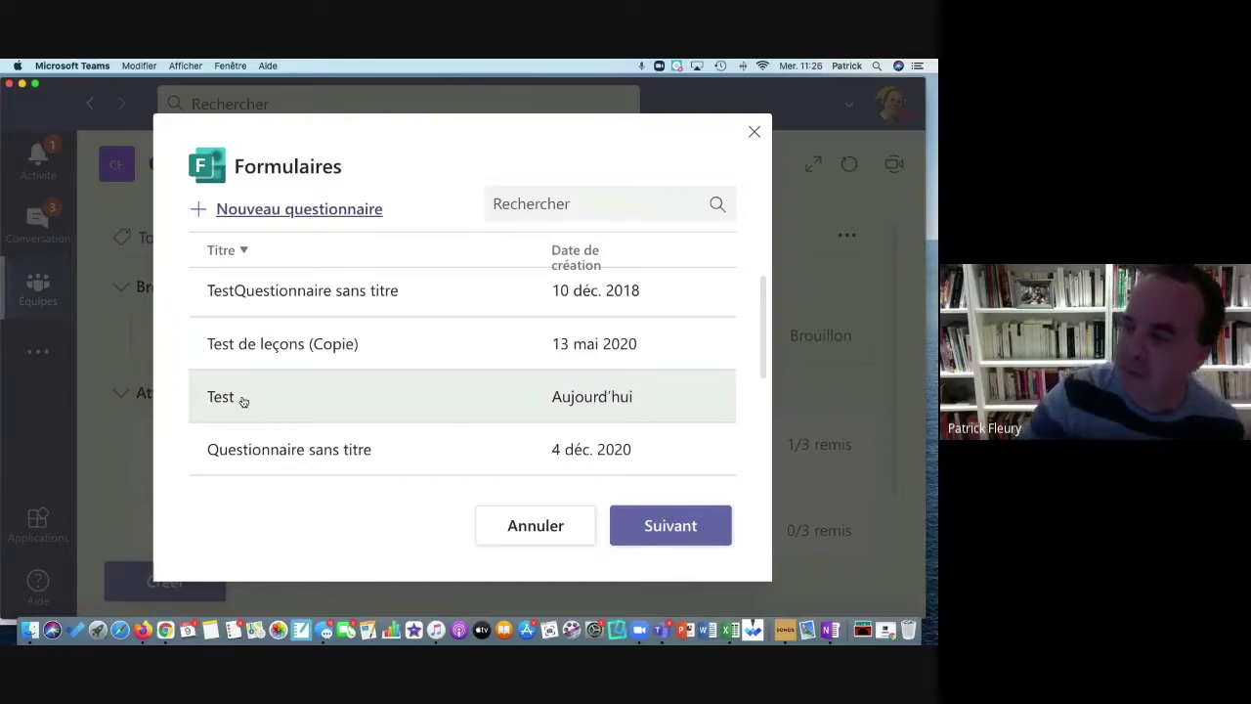
left_click(243, 402)
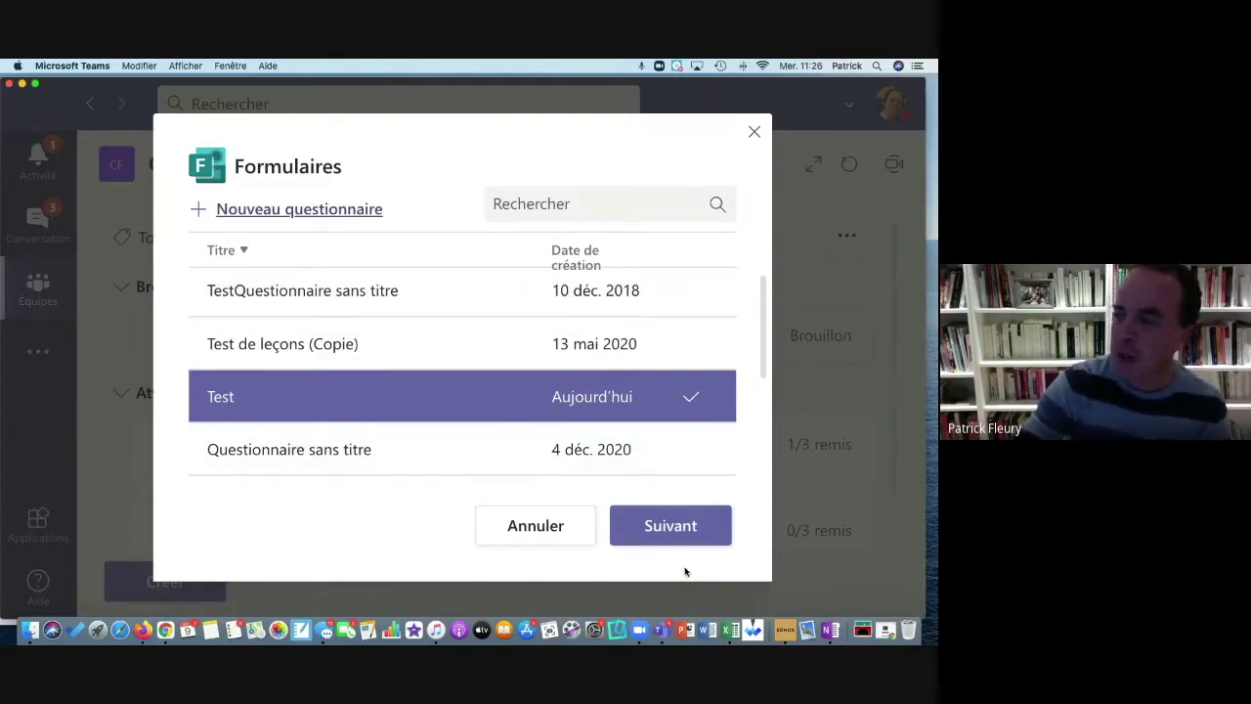
Step: Attach the Test quiz to a new assignment and review its points, recipients and 10 Dec 2020 23:59 due date
left_click(685, 526)
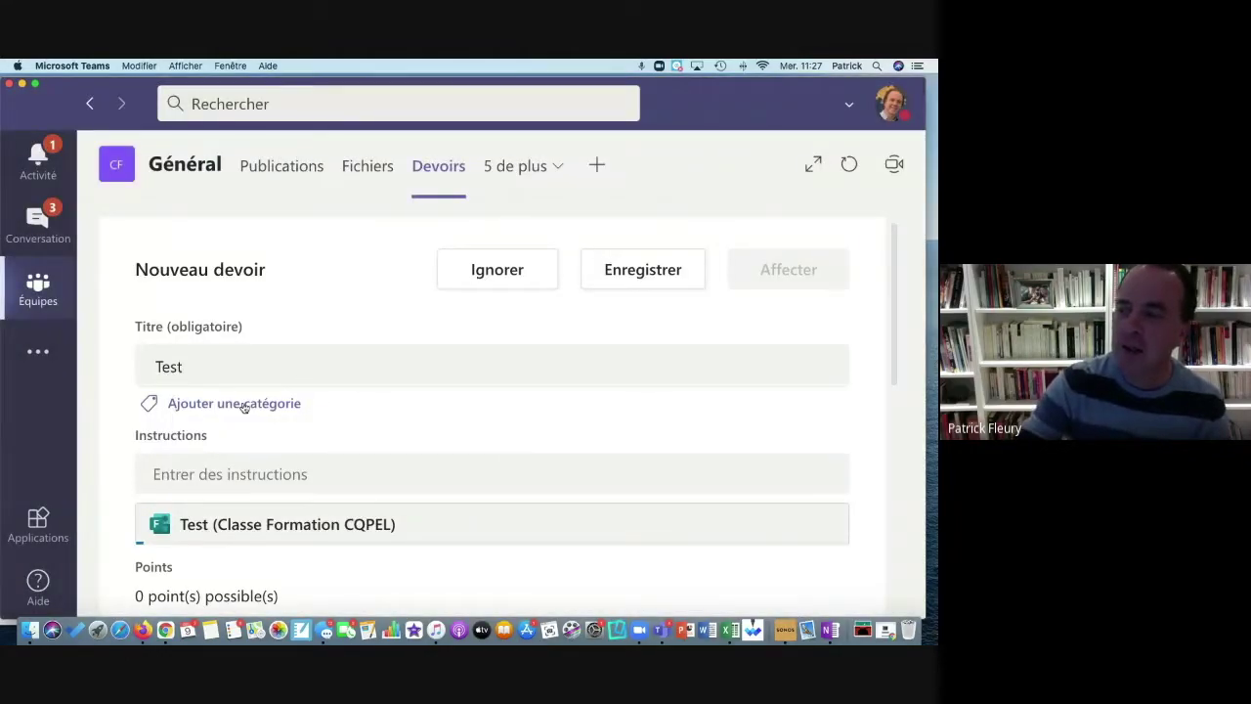
scroll(196, 523, "down", 2)
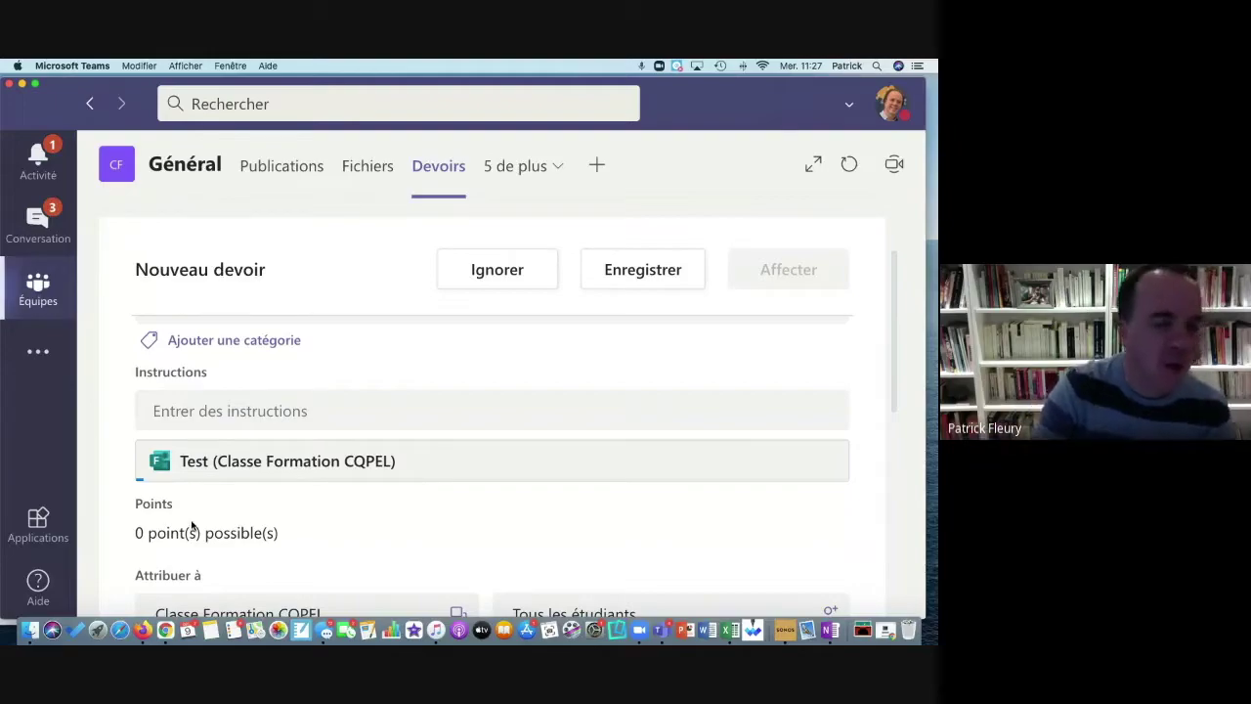
scroll(193, 525, "down", 6)
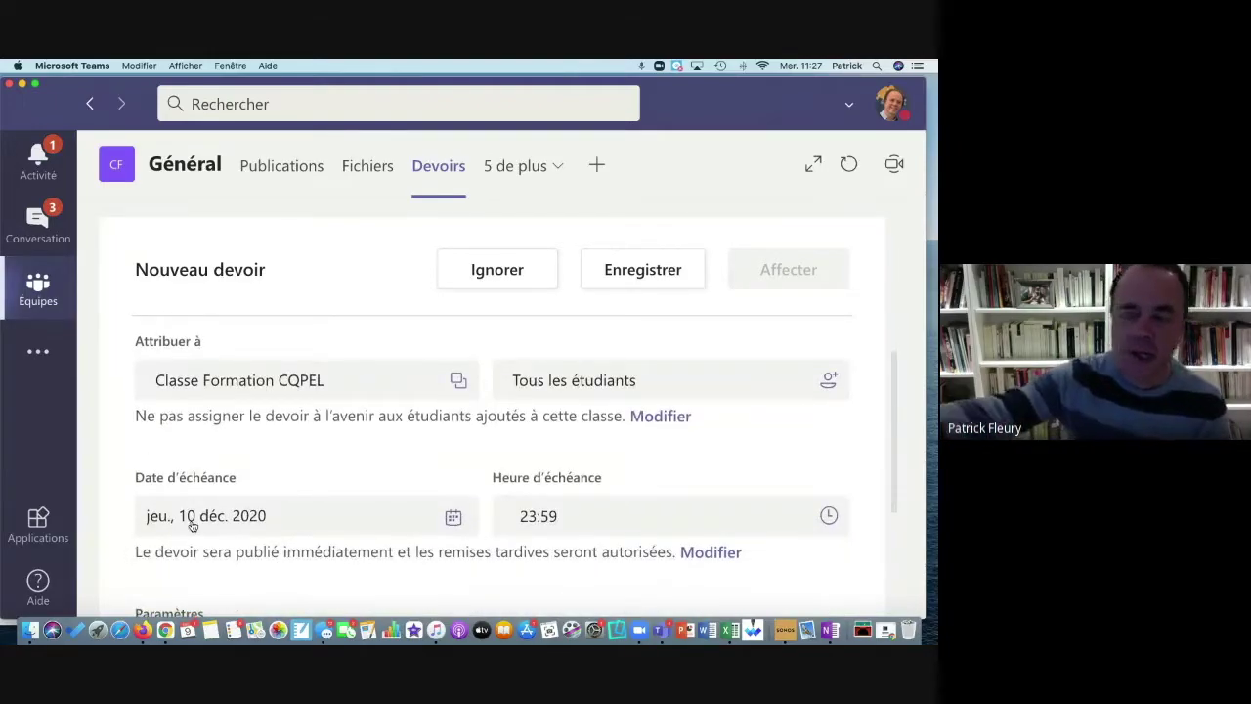
scroll(193, 525, "up", 2)
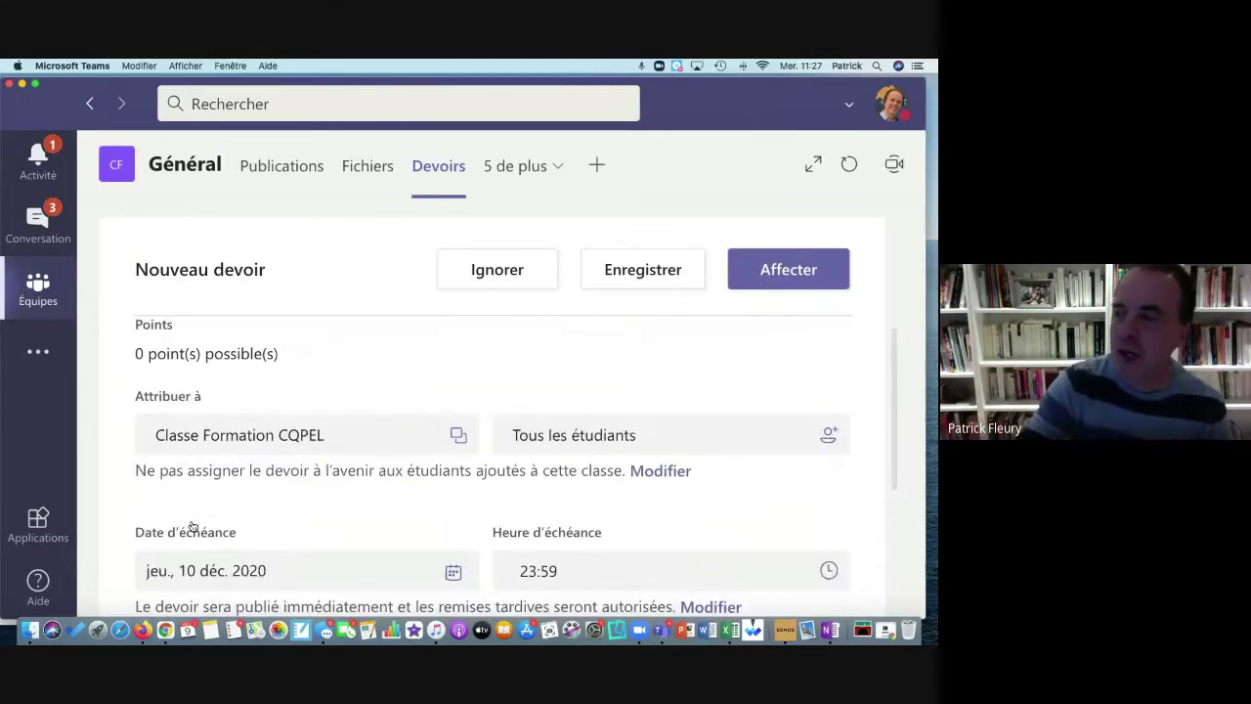
scroll(322, 522, "up", 2)
scroll(312, 483, "up", 3)
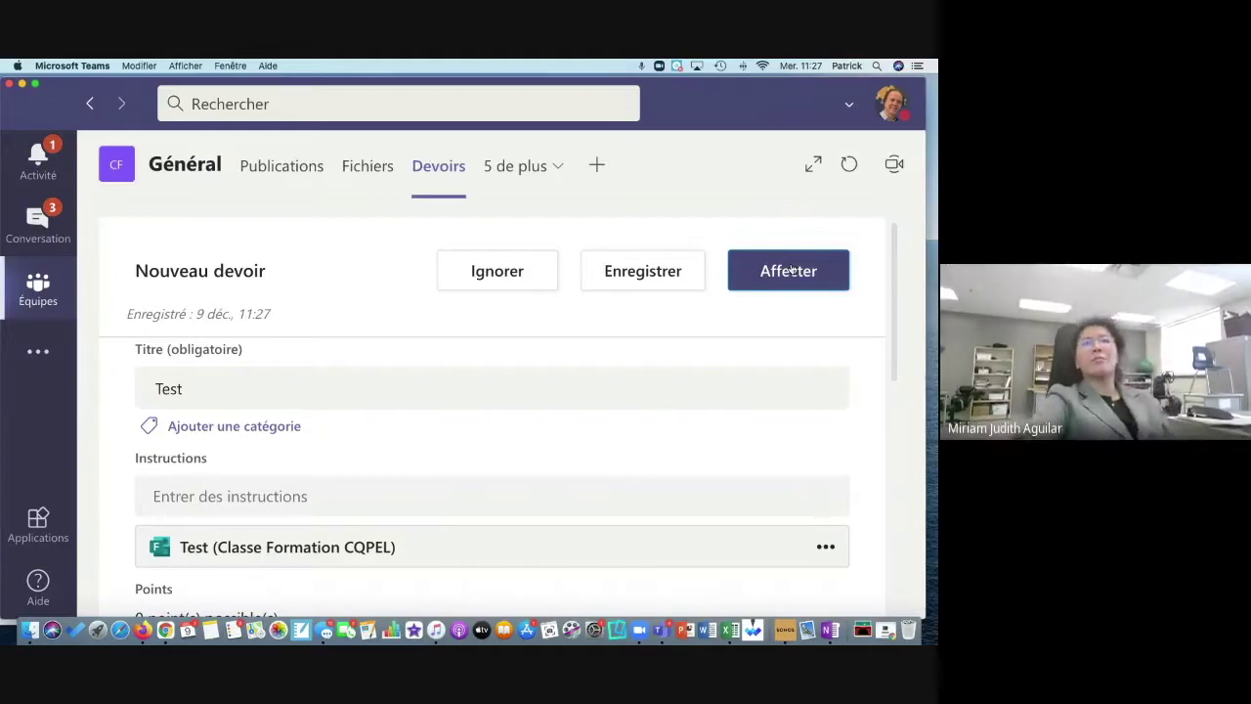
scroll(790, 271, "down", 5)
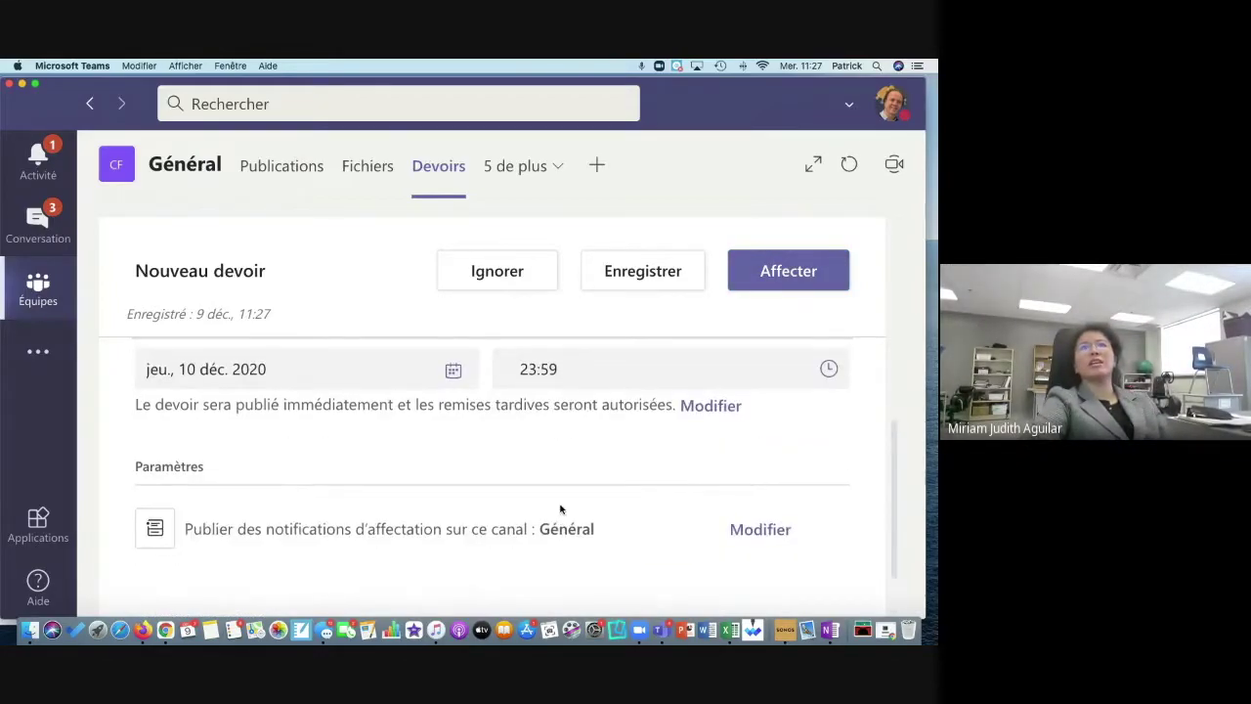
scroll(560, 508, "down", 2)
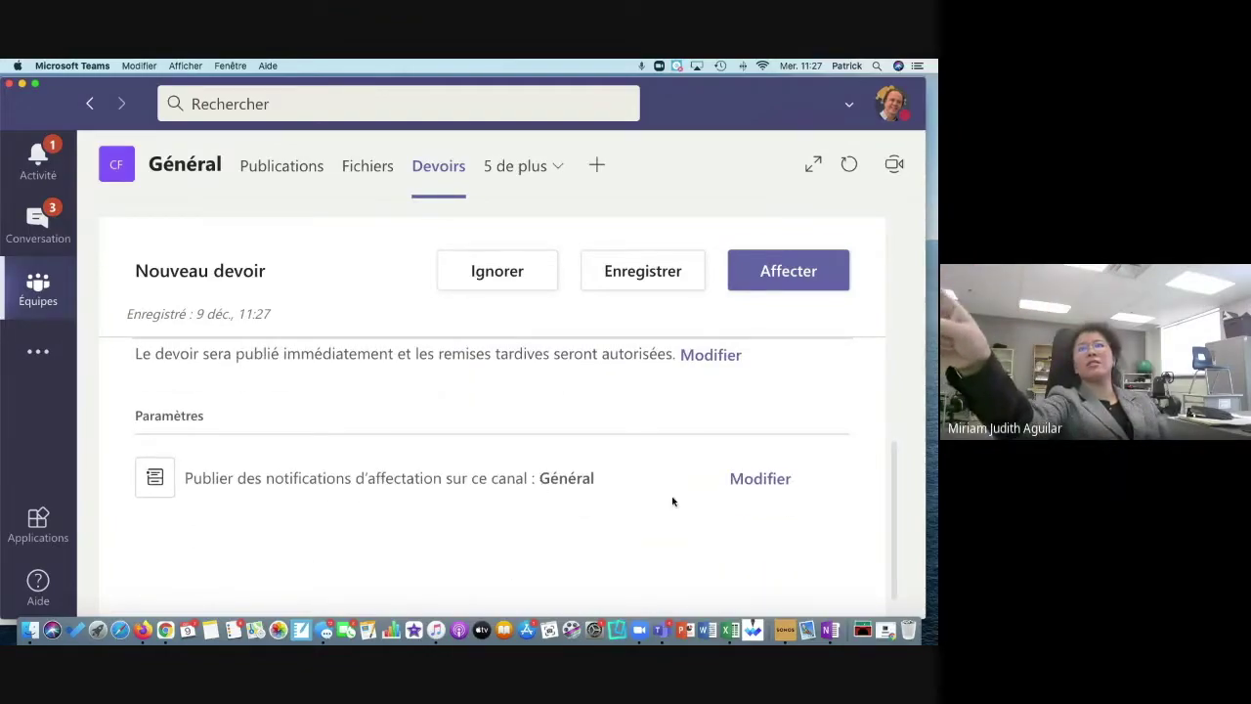
Step: Send this assignment's notifications to the Équipe channel instead of Général
left_click(787, 482)
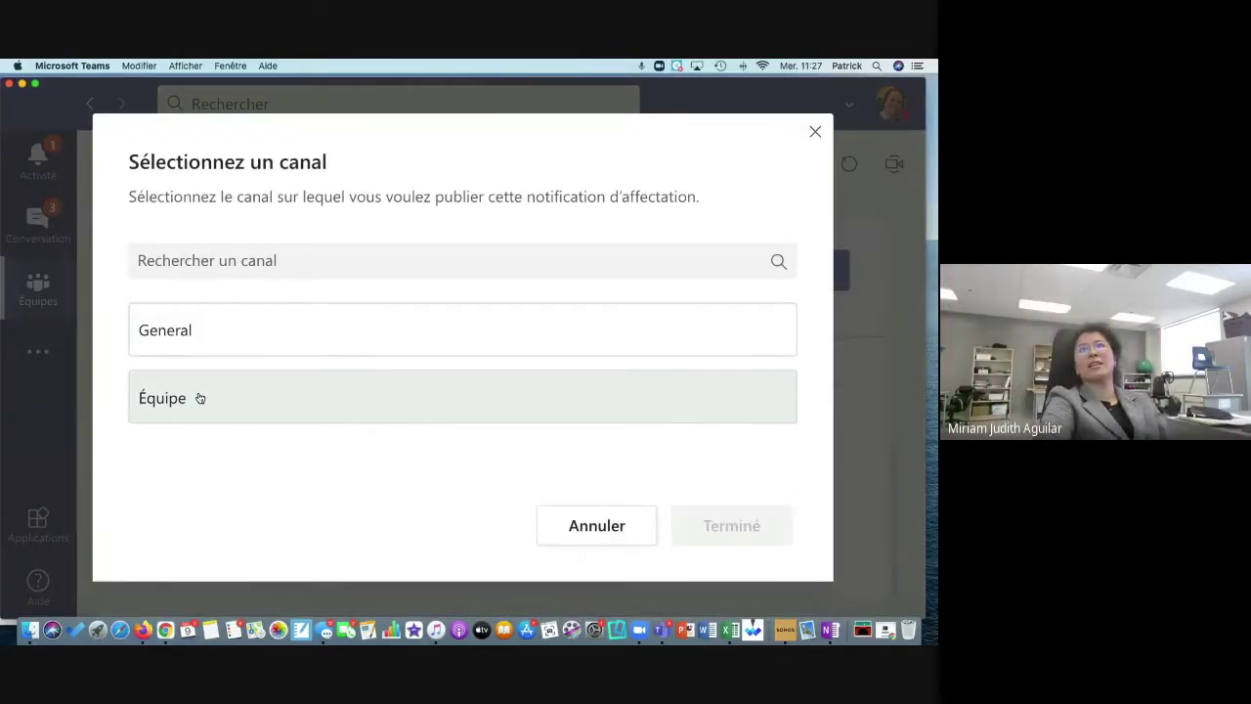
left_click(197, 399)
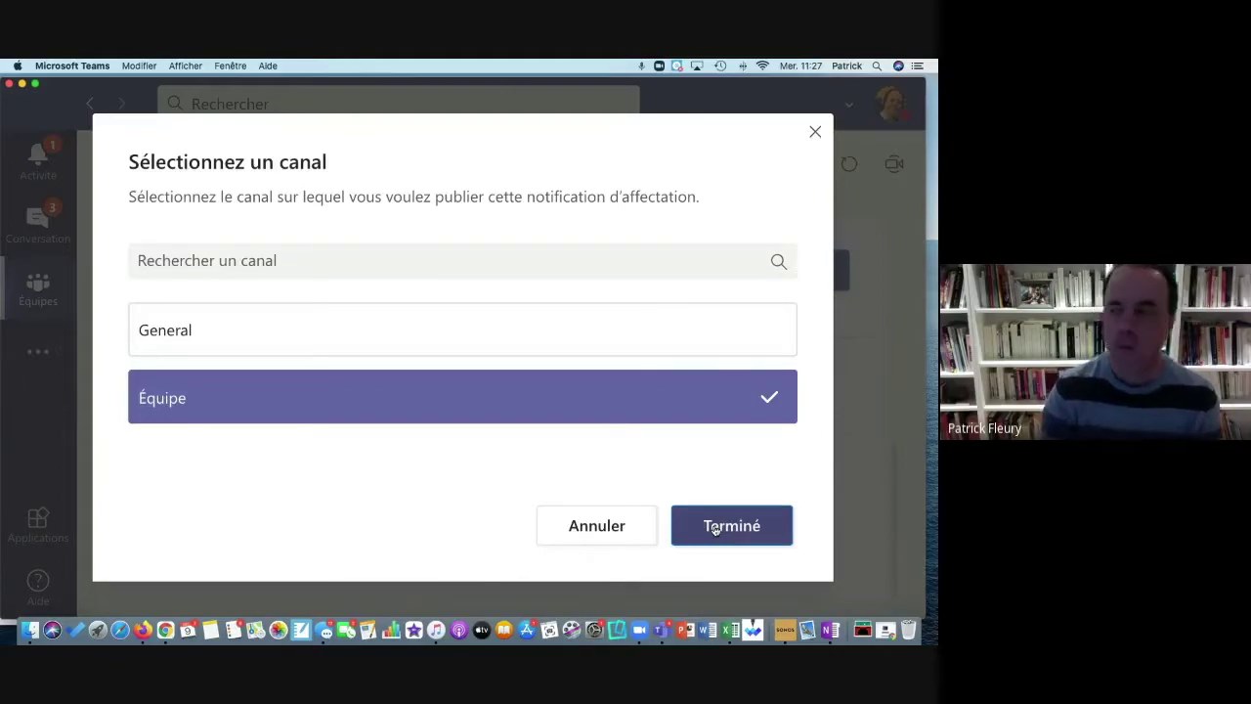
left_click(714, 529)
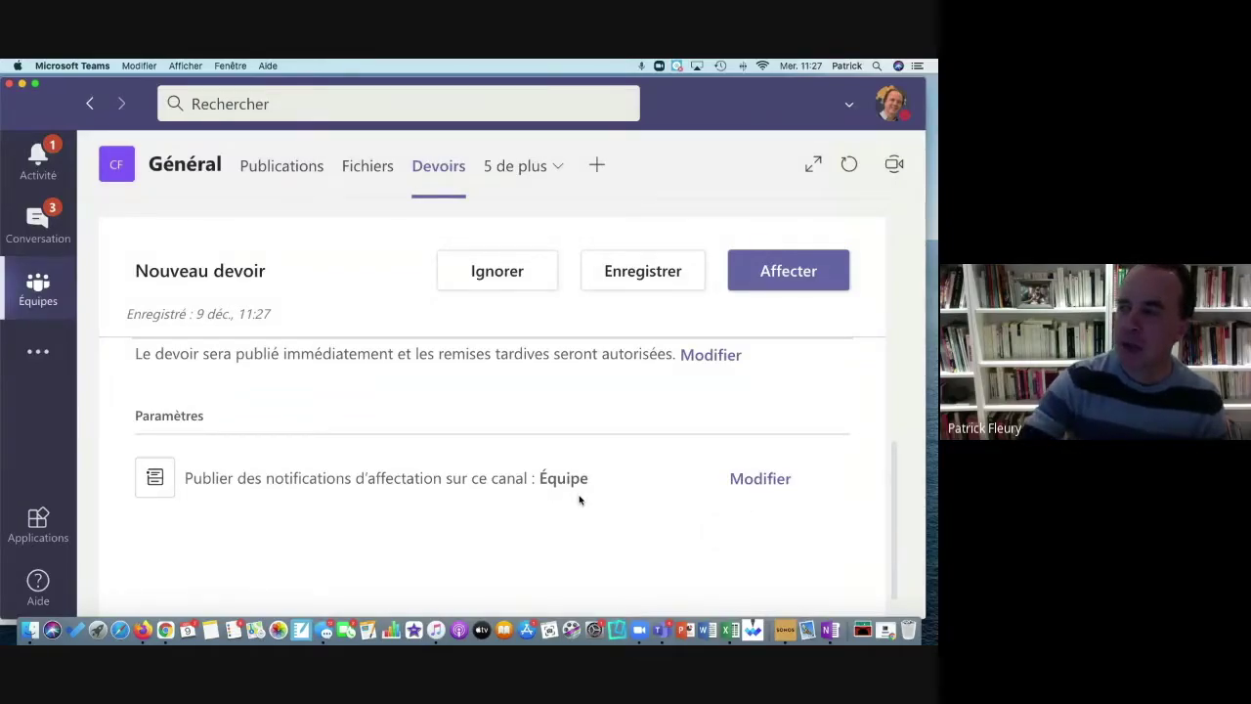
scroll(580, 501, "up", 10)
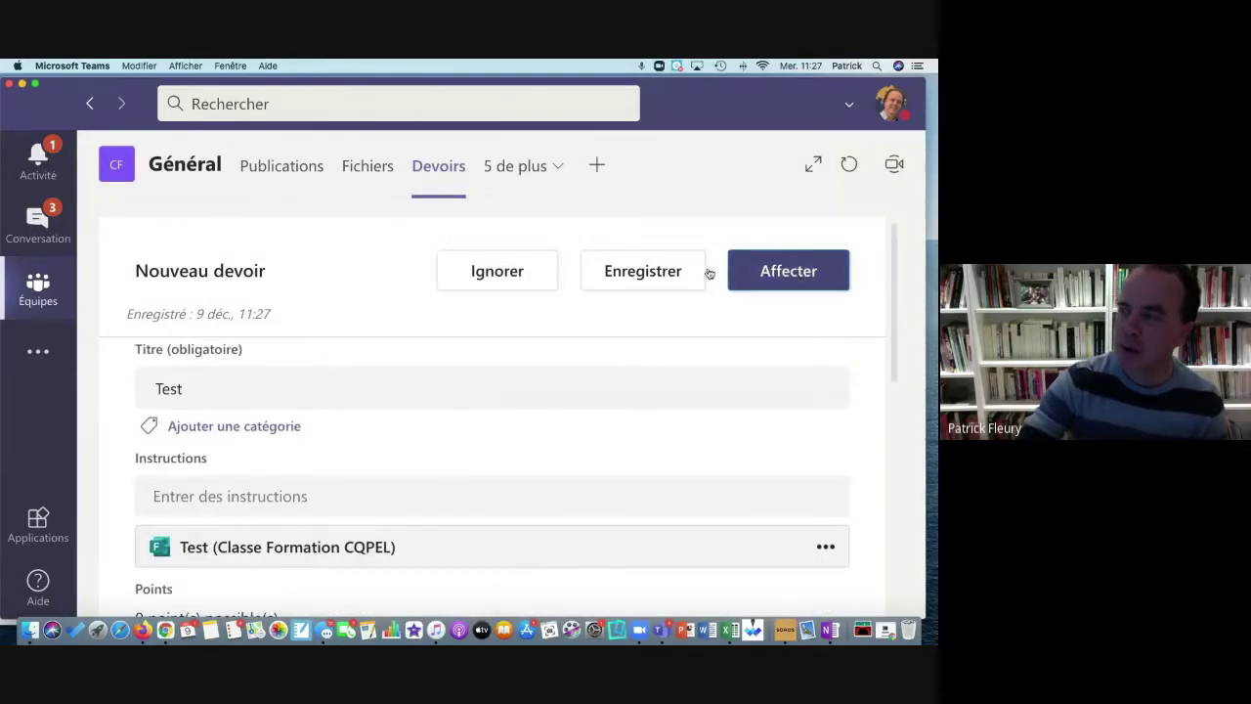
Step: Save the Test assignment, go back to Général's assignments, and move Teams aside to show the browser
left_click(708, 272)
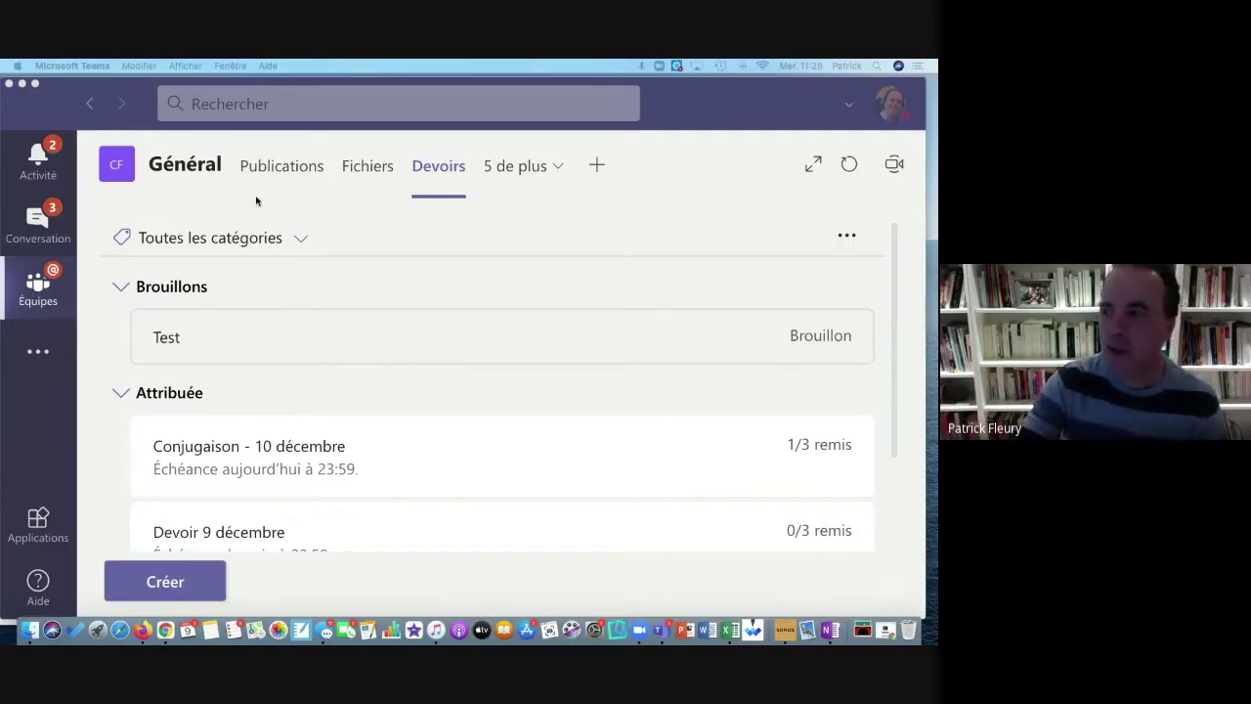
left_click(49, 280)
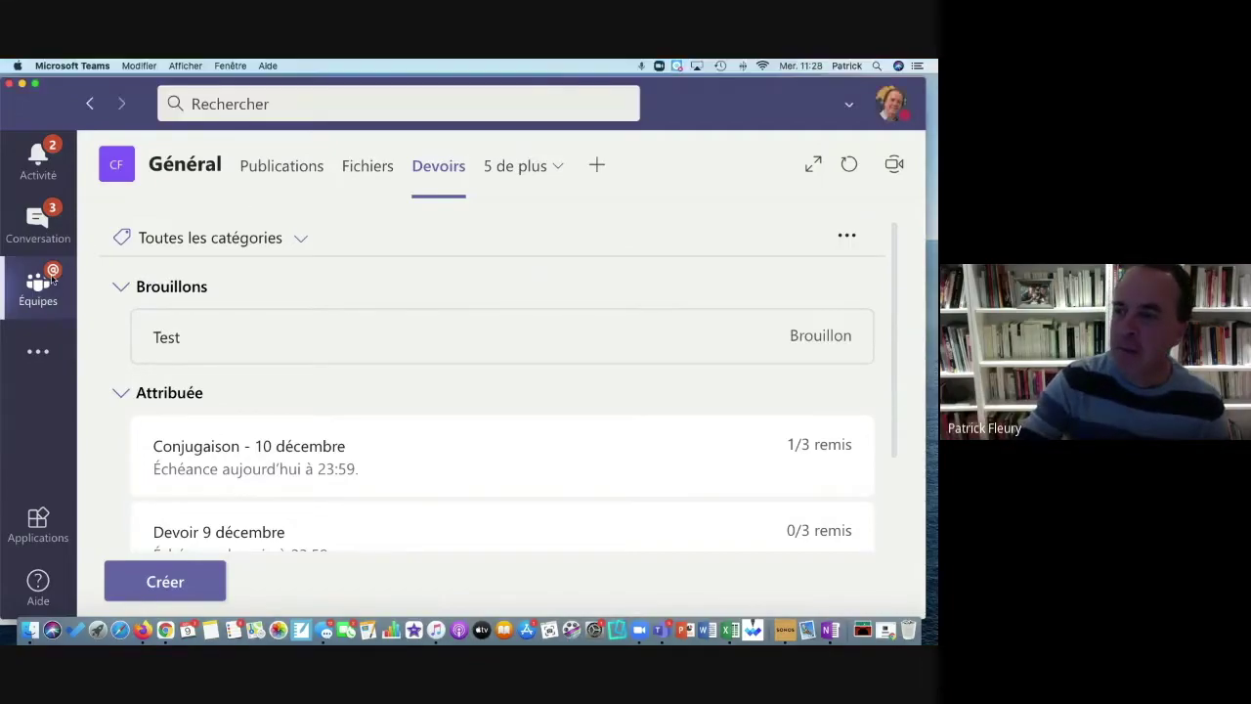
left_click(152, 440)
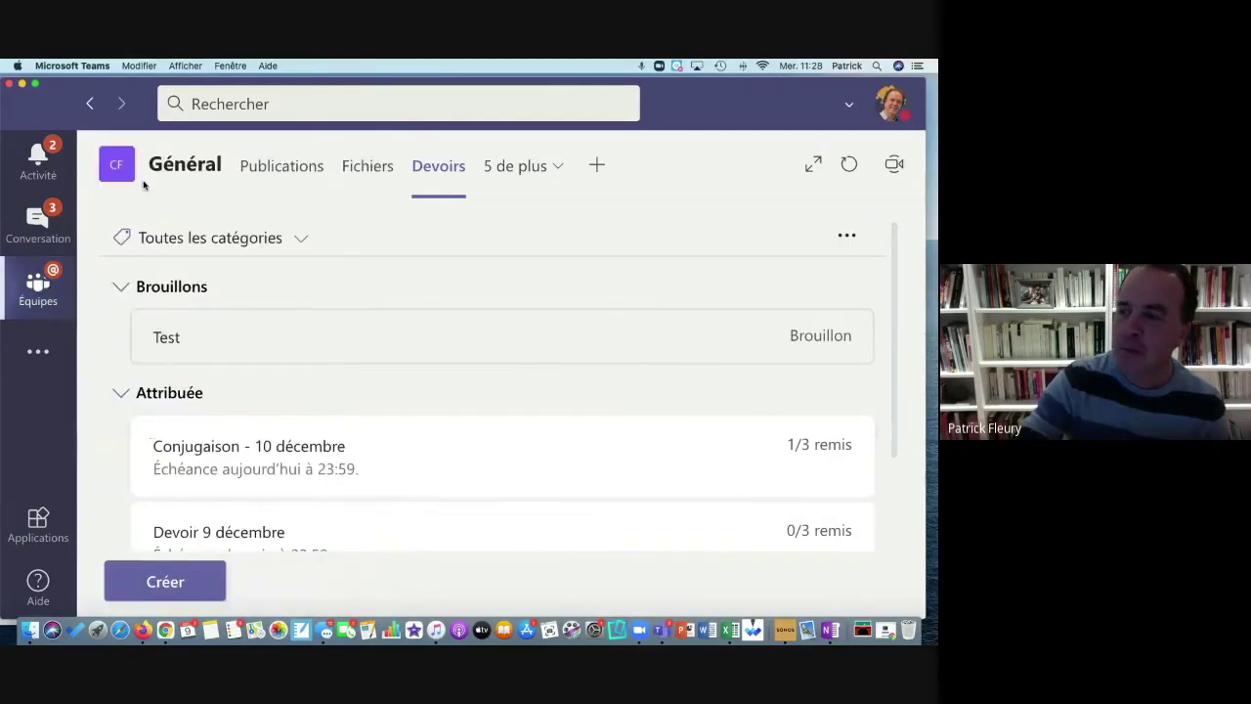
left_click_drag(57, 109, 196, 107)
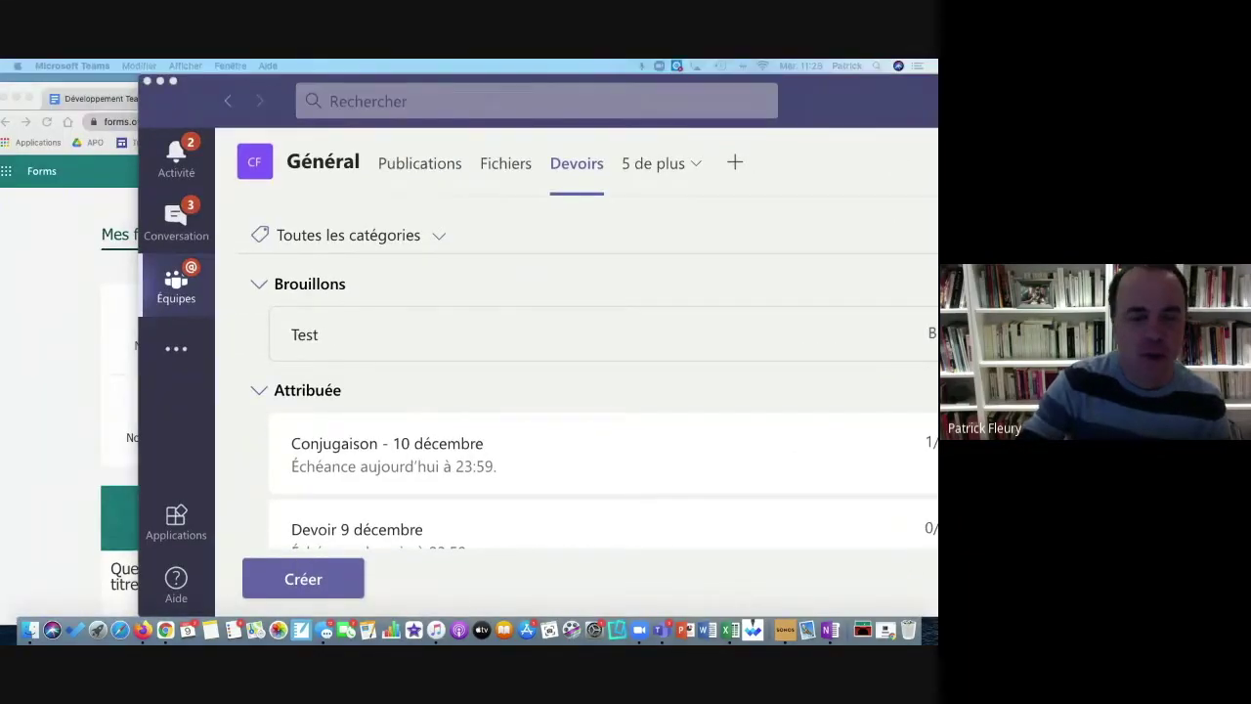
left_click_drag(0, 84, 118, 86)
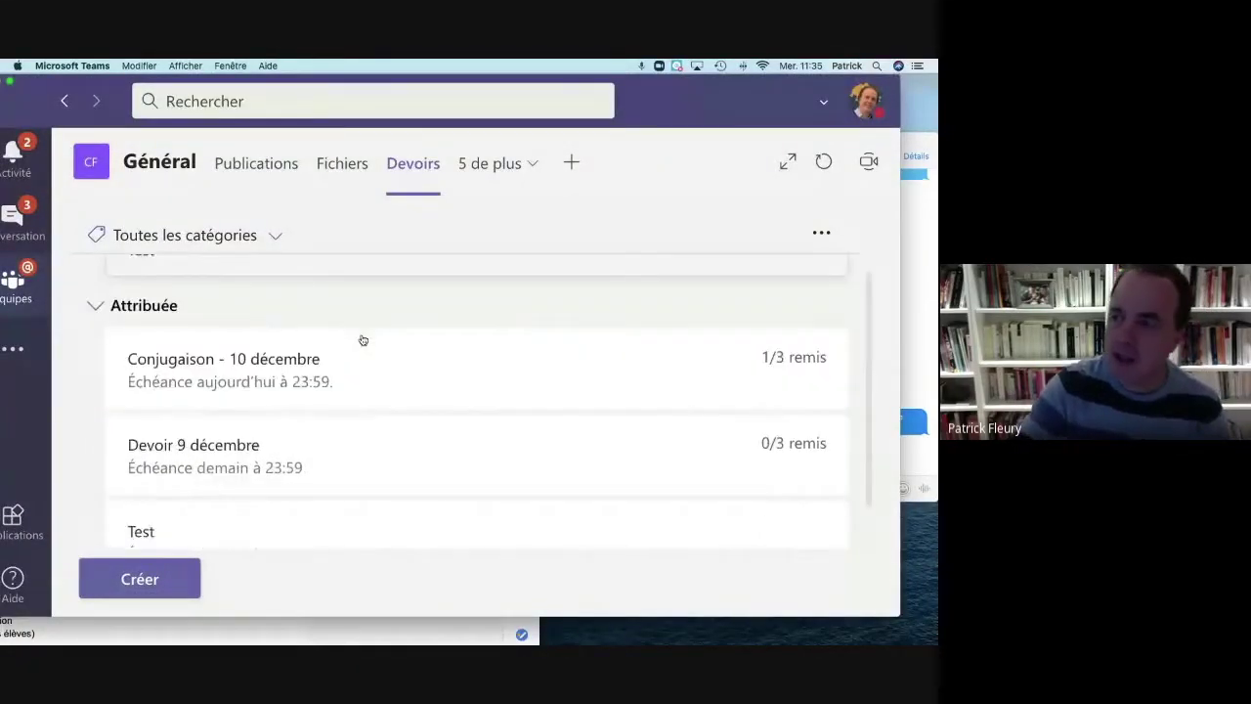
Step: Start a brand-new quiz from the Devoirs tab, which opens a blank Forms quiz in Chrome
left_click(168, 577)
left_click(186, 498)
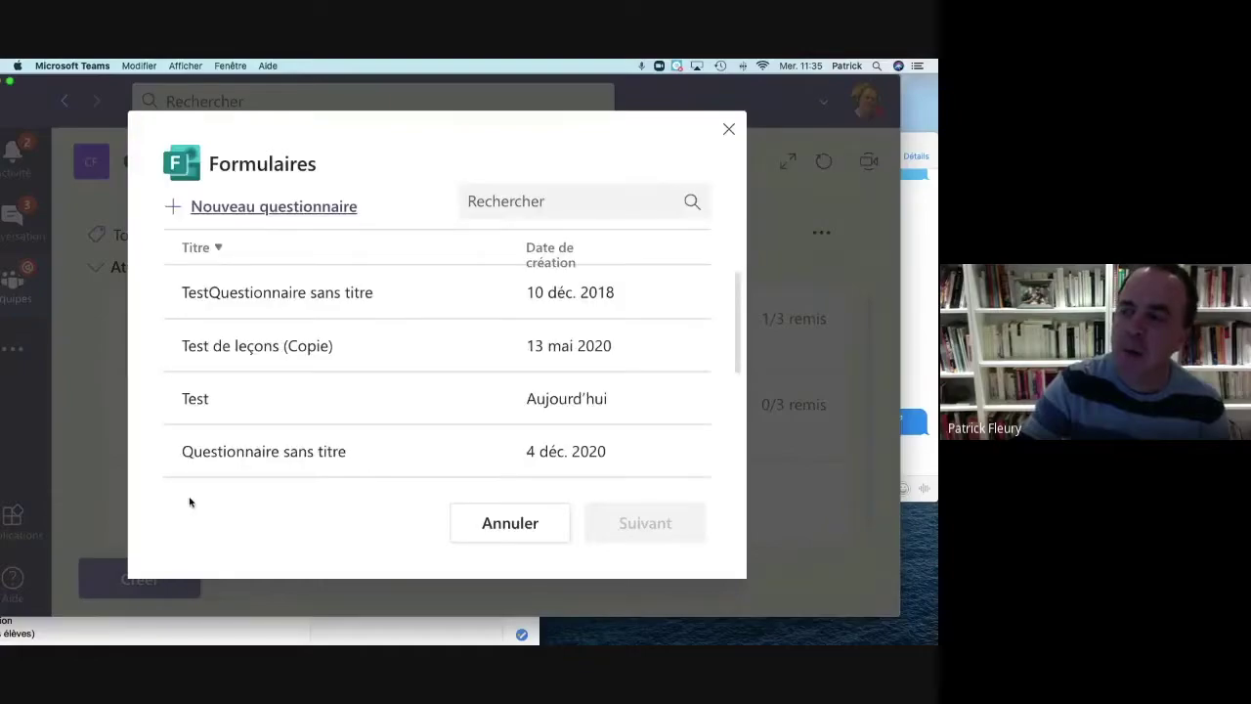
left_click(269, 207)
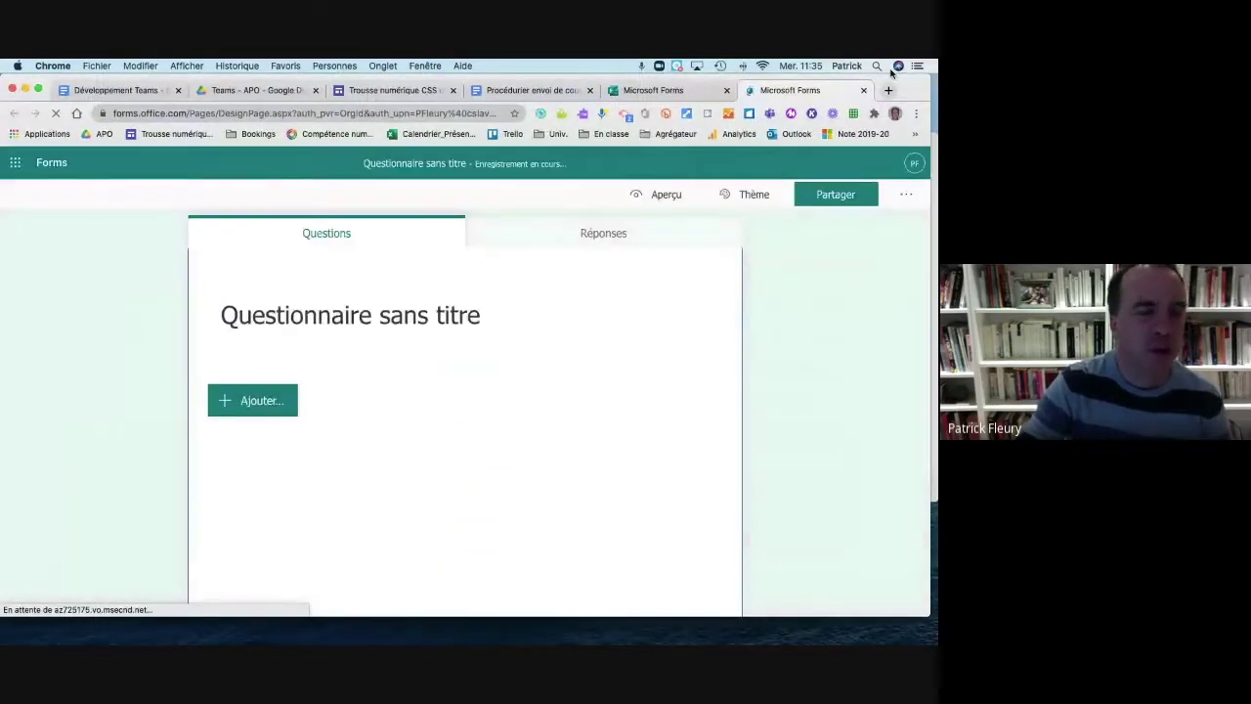
Step: Close the duplicate Forms tab in Chrome and bring the Teams Général Devoirs tab back to the front
mouse_move(93, 644)
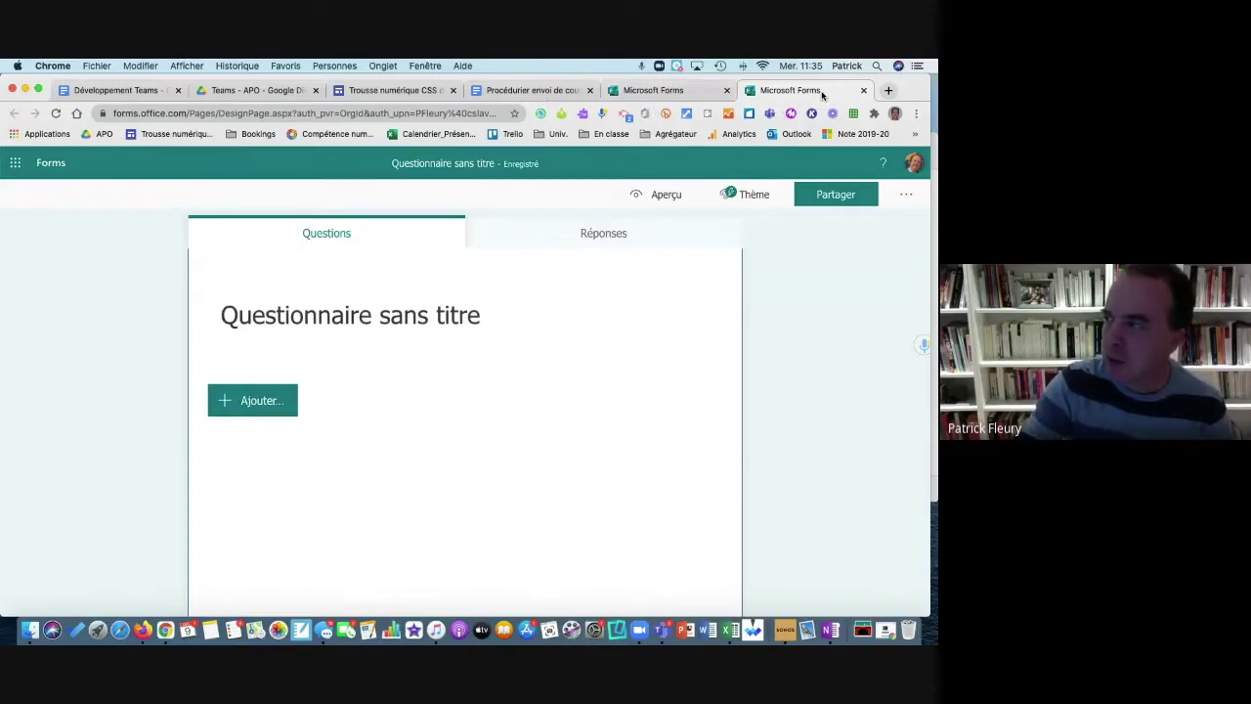
left_click(727, 90)
key("super+Tab")
left_click_drag(730, 90, 768, 92)
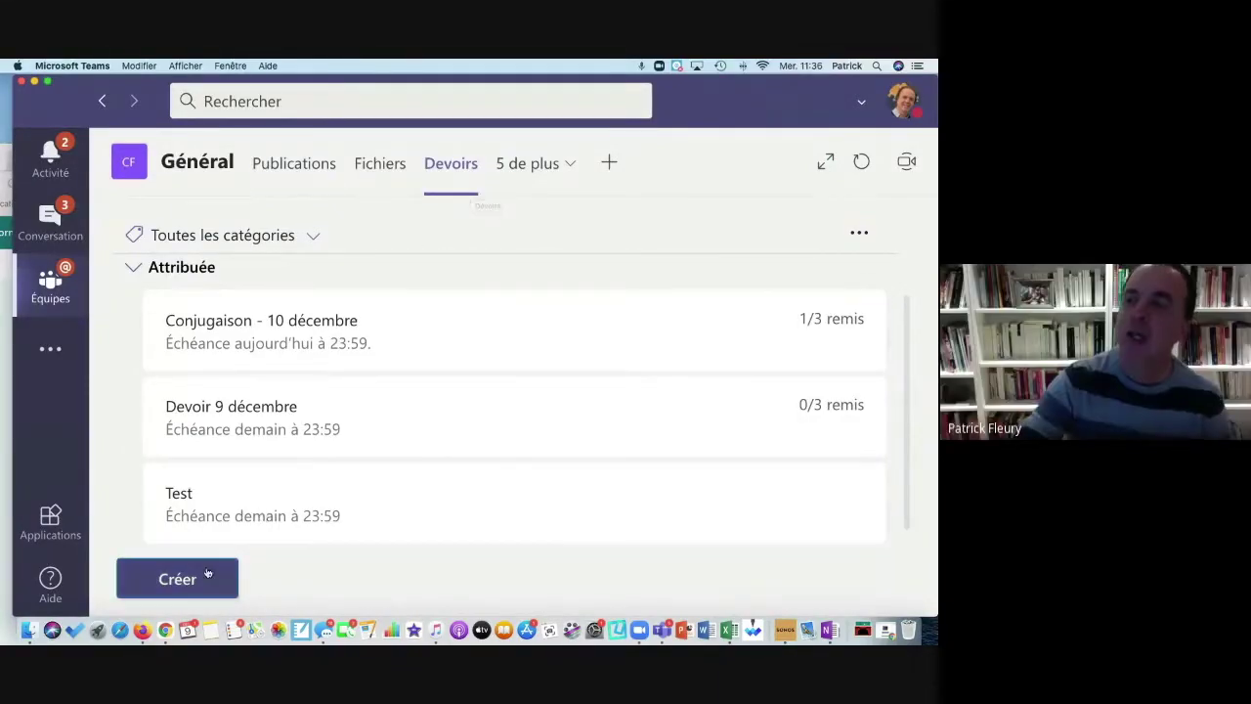
Step: Create a quiz assignment in Général with the Questionnaire sans titre form attached
left_click(193, 593)
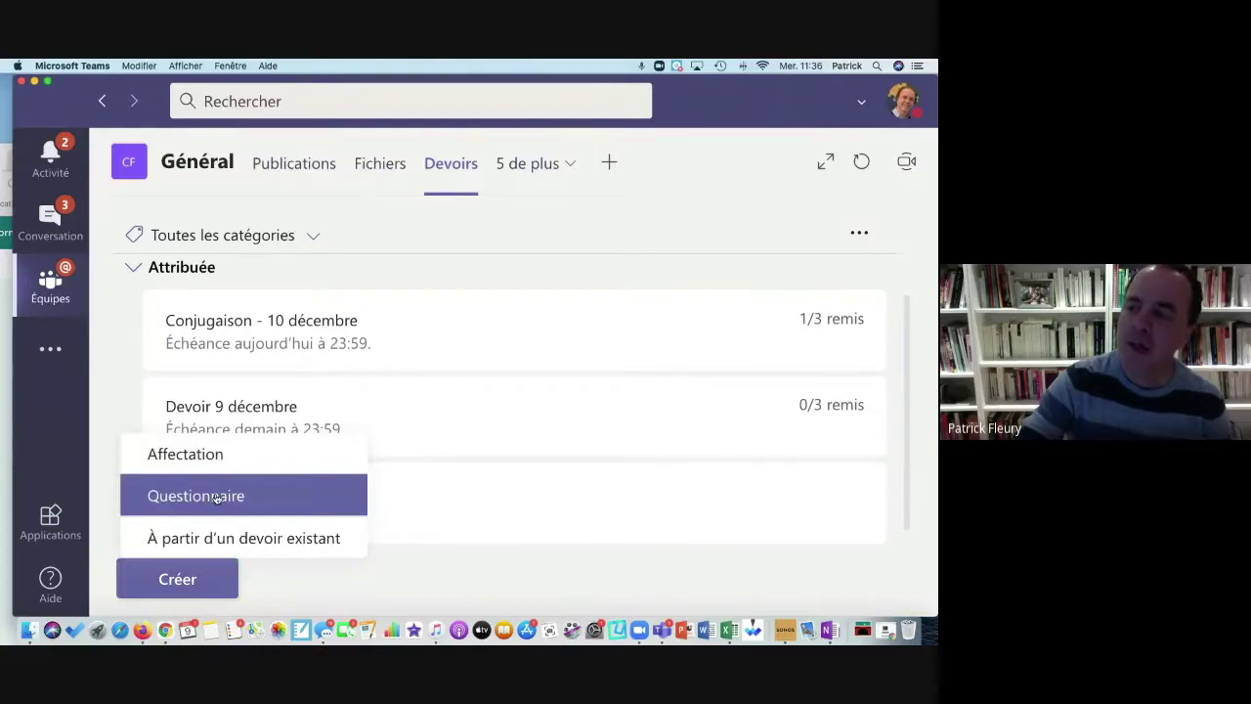
left_click(217, 498)
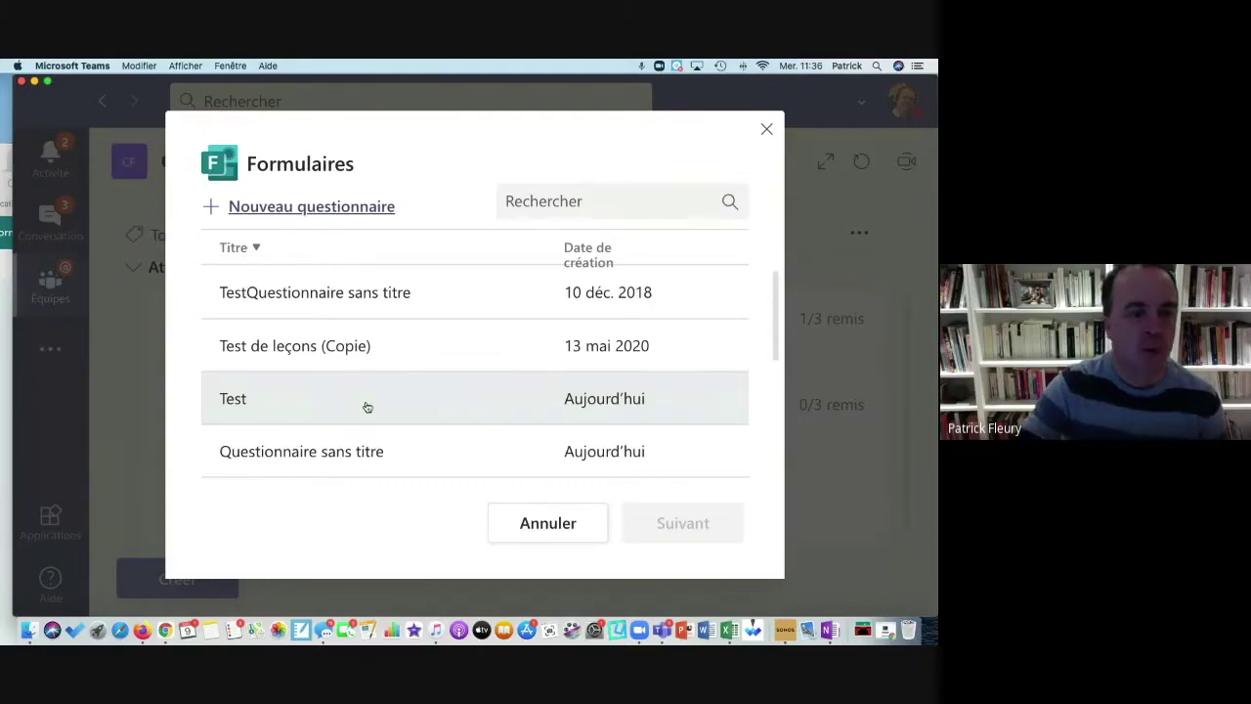
scroll(368, 406, "down", 5)
scroll(368, 407, "up", 5)
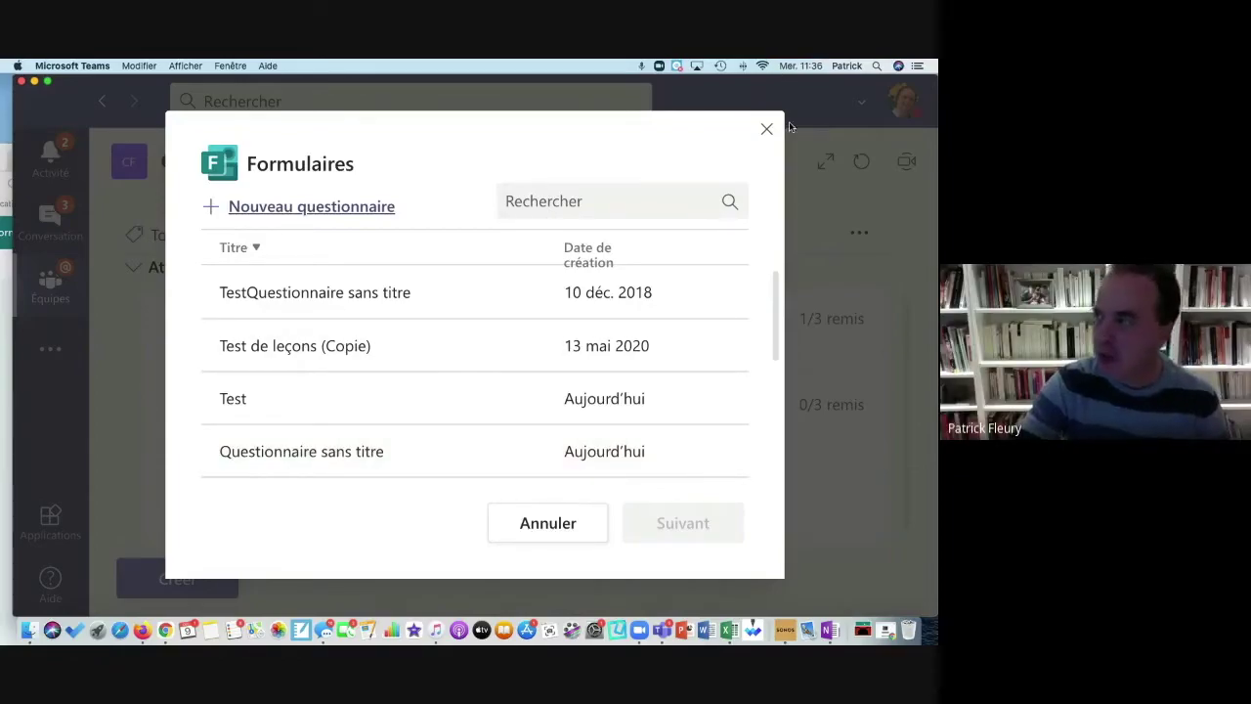
left_click(281, 456)
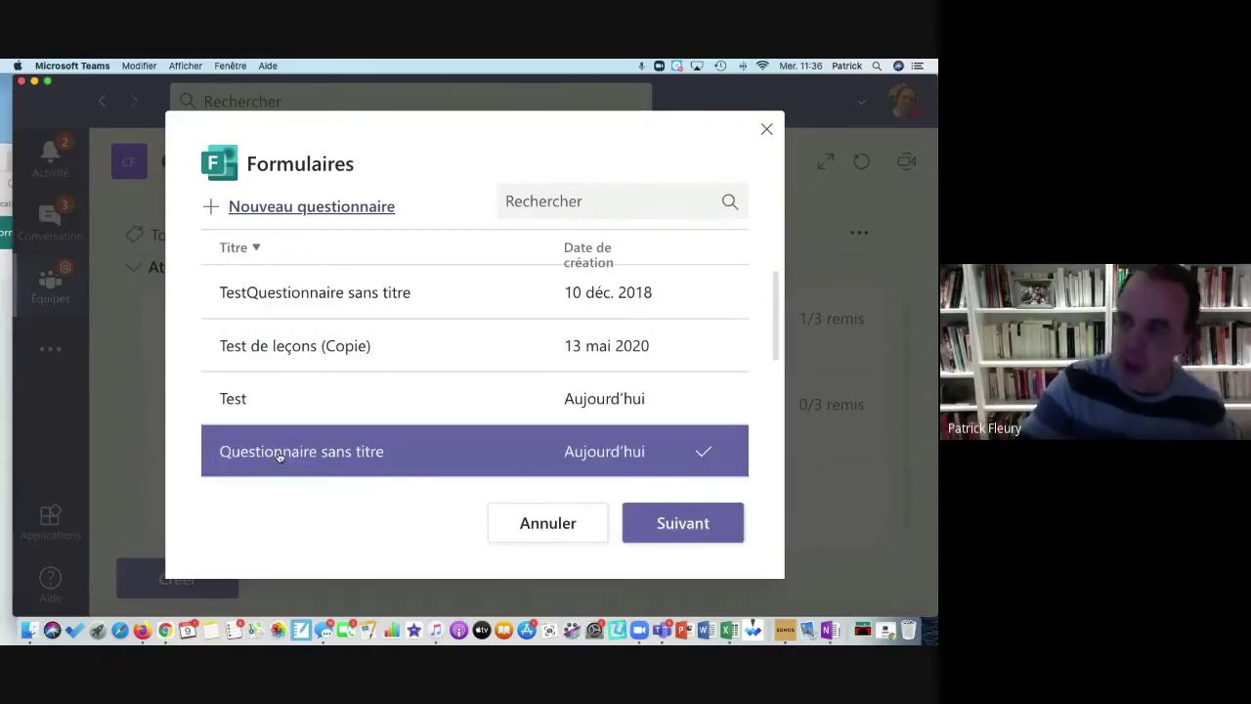
left_click(639, 534)
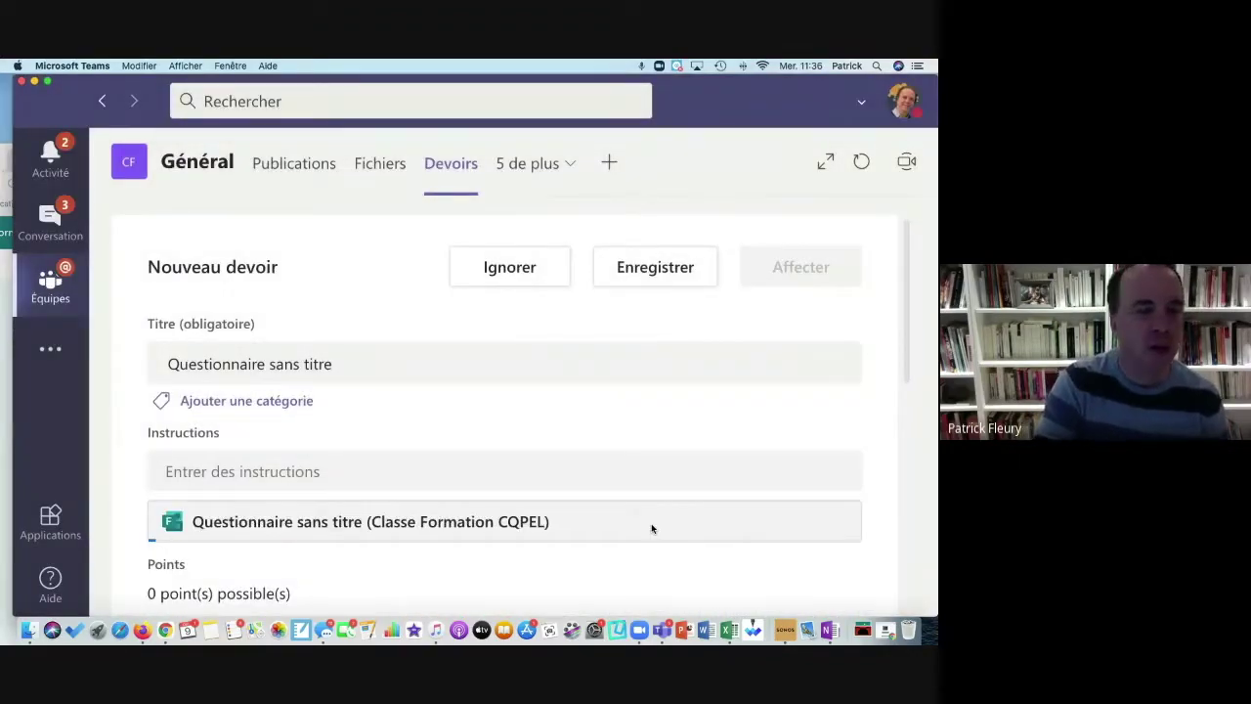
Step: Look over the new quiz assignment draft's settings, then move Teams aside to uncover Chrome
scroll(594, 480, "down", 3)
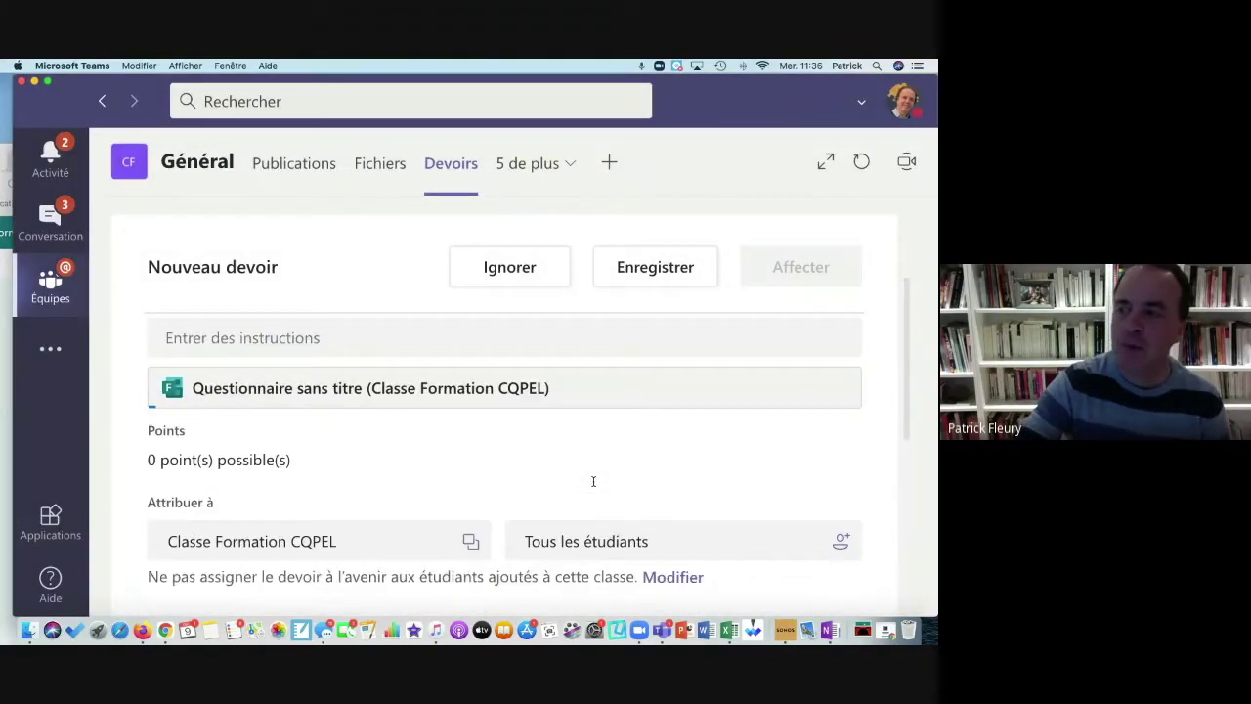
scroll(595, 483, "up", 3)
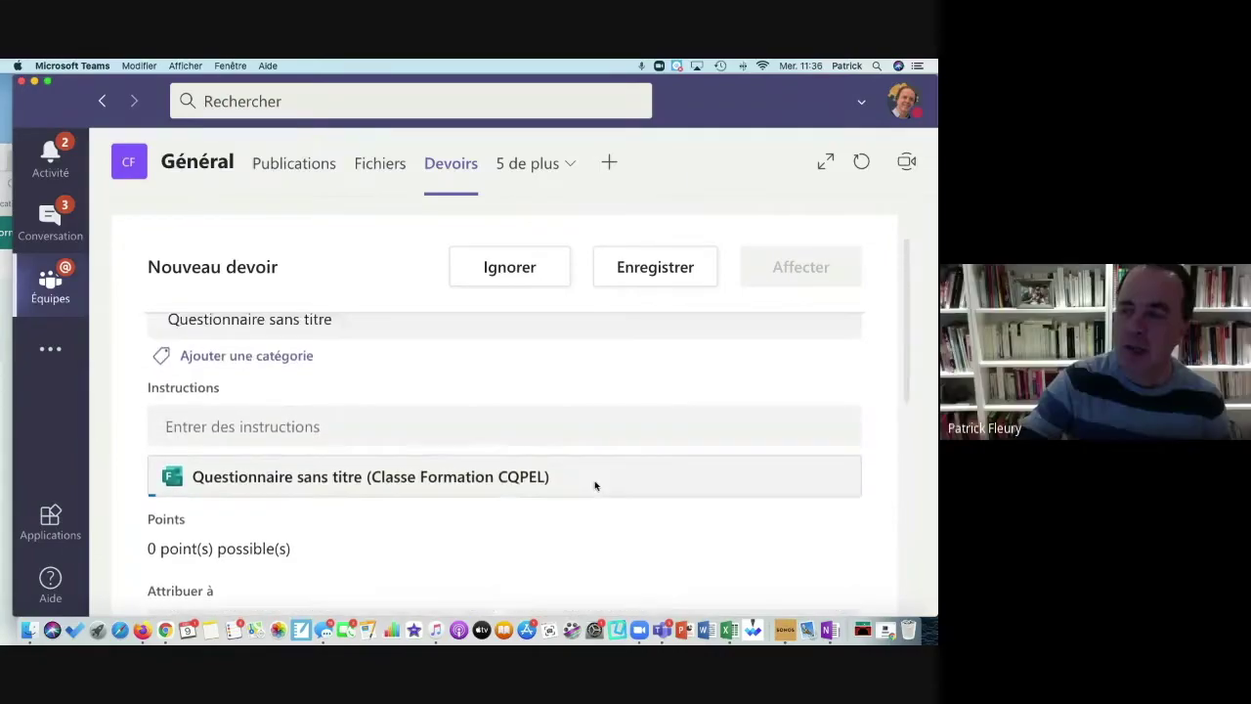
scroll(594, 480, "down", 3)
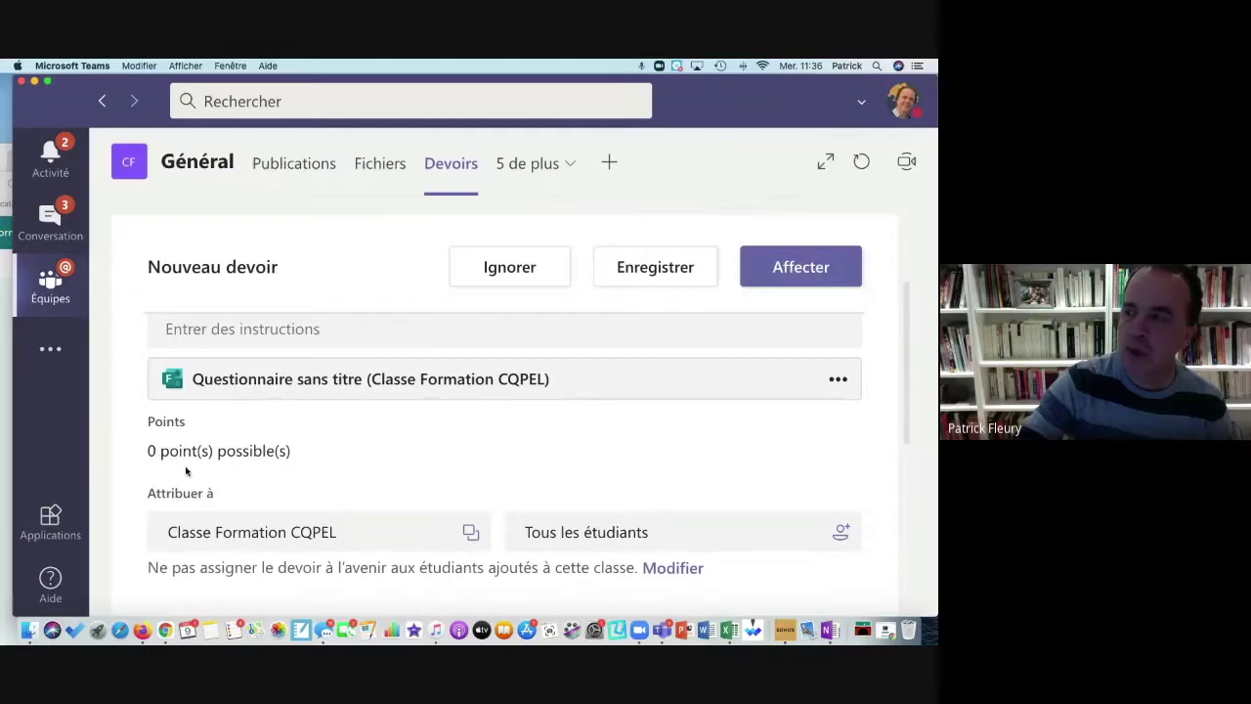
scroll(185, 466, "down", 5)
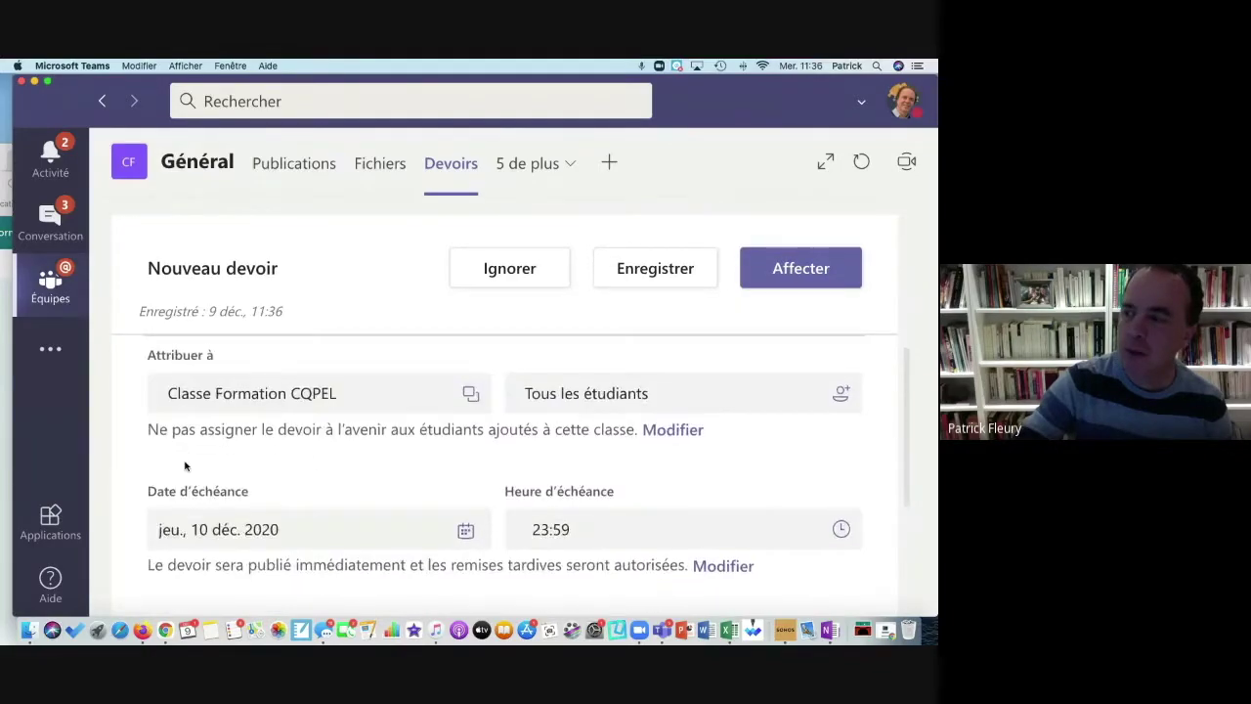
scroll(185, 466, "up", 5)
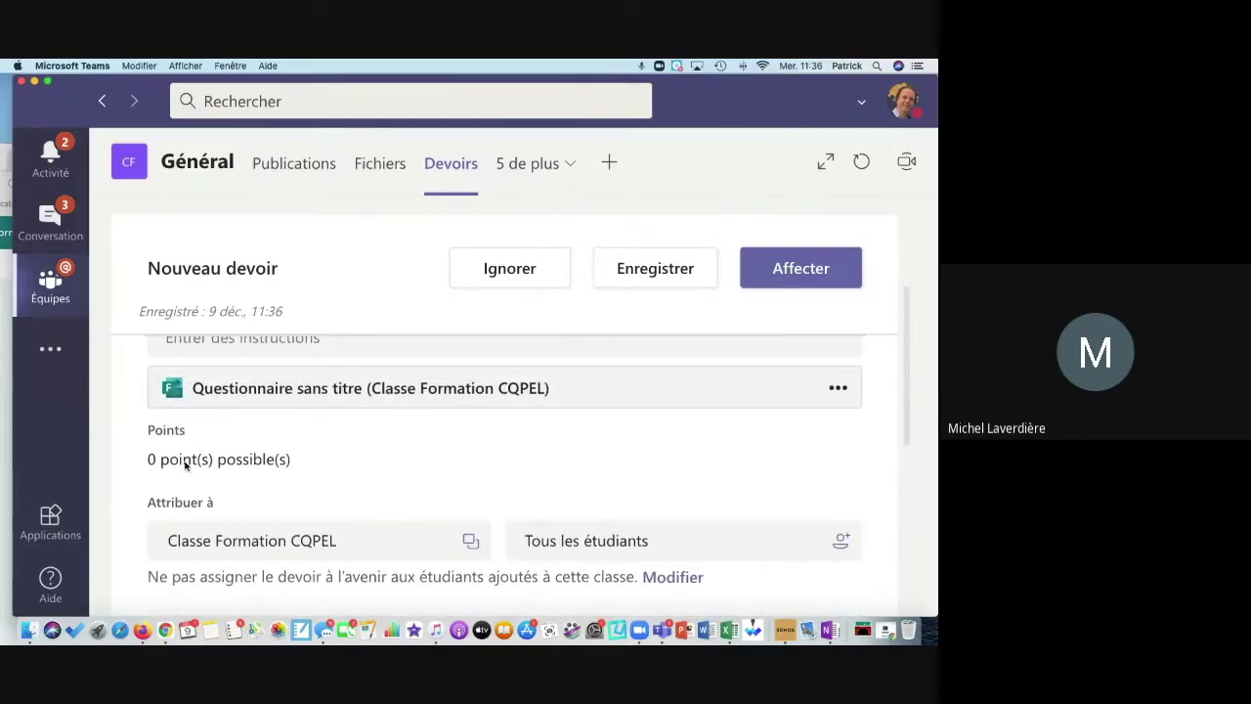
scroll(185, 466, "up", 2)
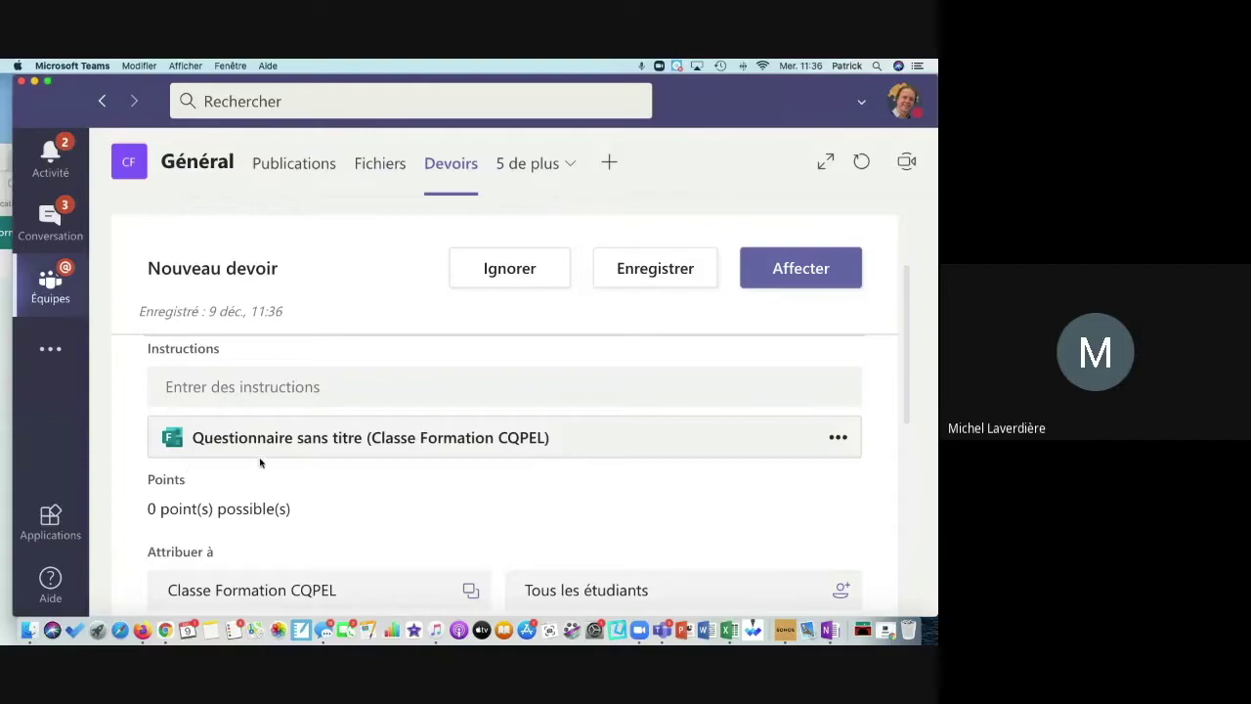
left_click_drag(761, 106, 831, 140)
Step: Add multiple-choice question 1 to the quiz and make it worth 20 points
double_click(881, 164)
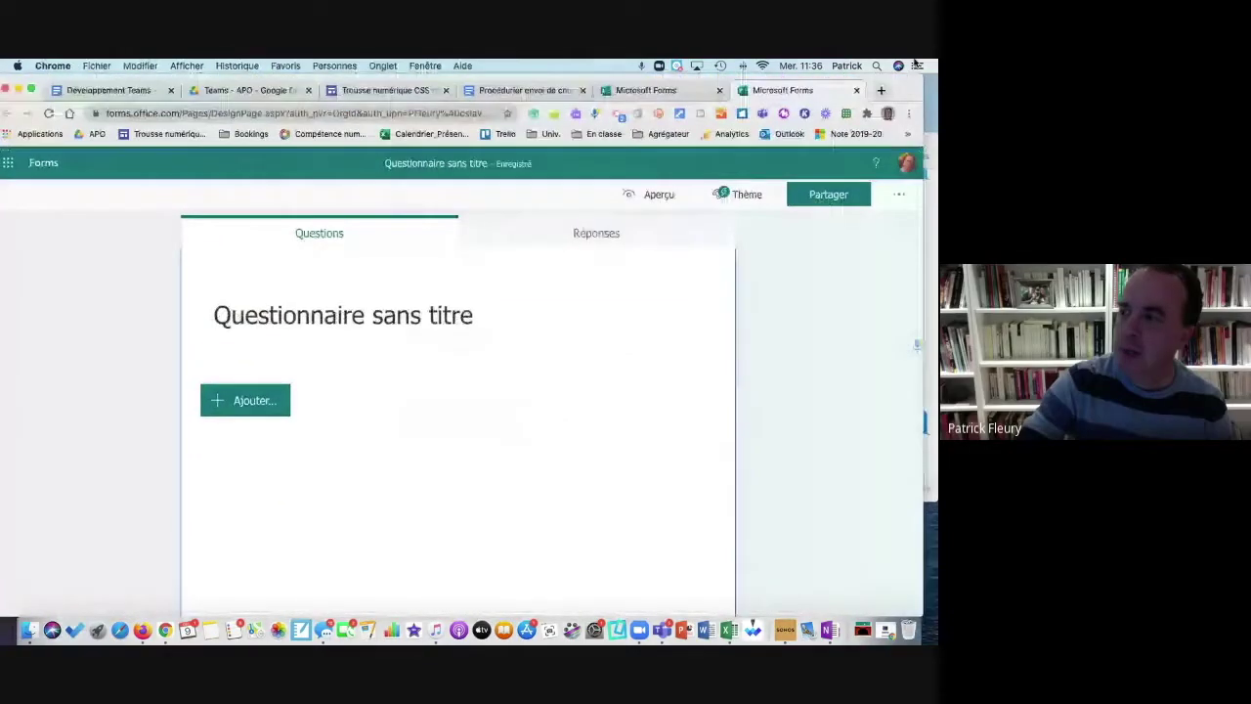
left_click(231, 408)
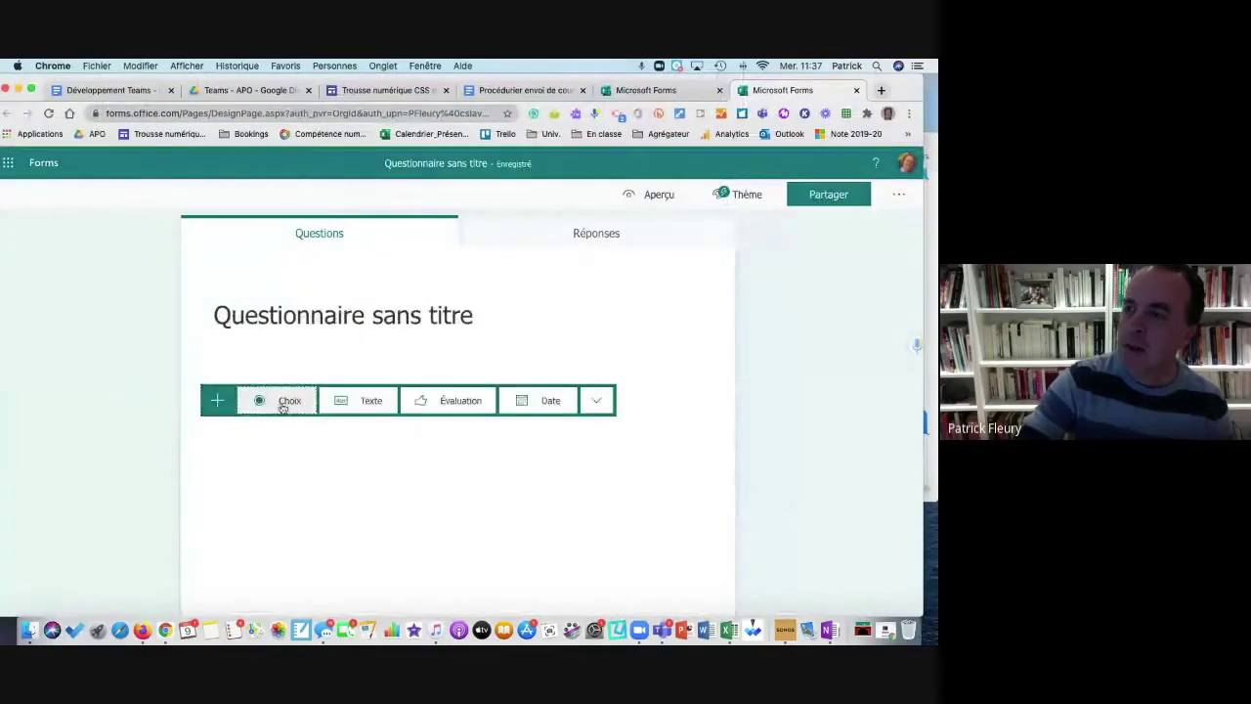
left_click(279, 401)
left_click(268, 545)
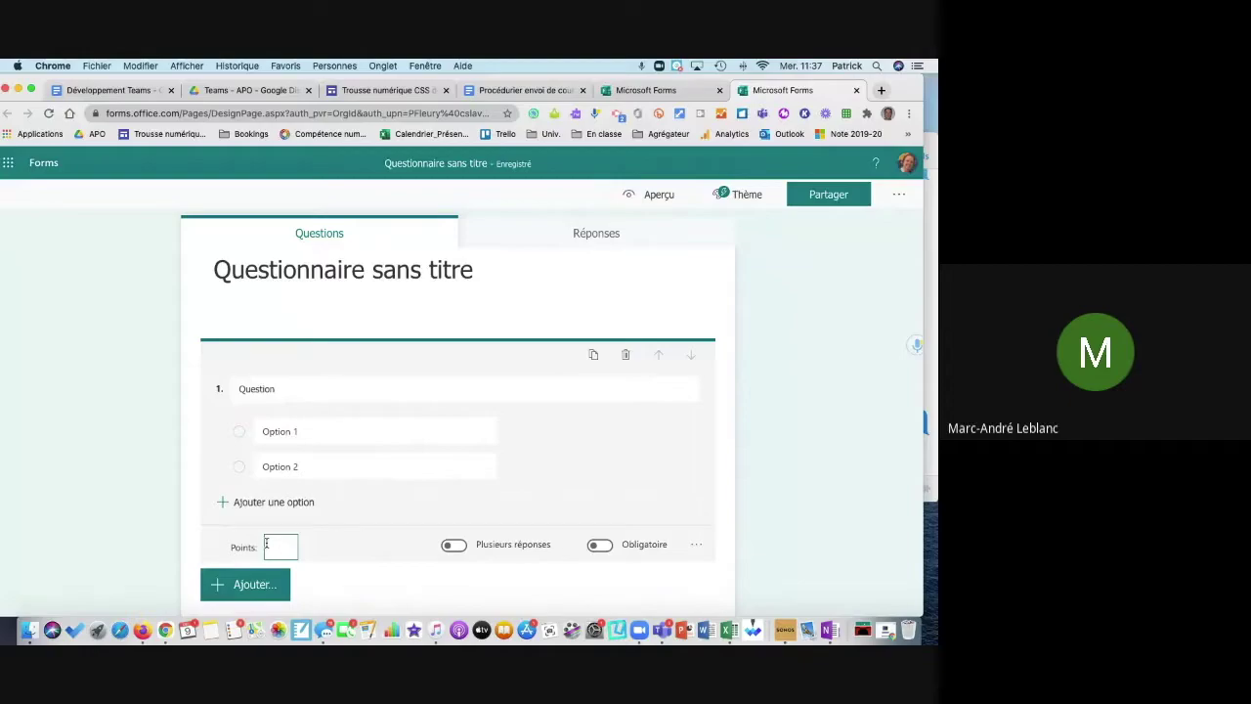
scroll(266, 543, "down", 1)
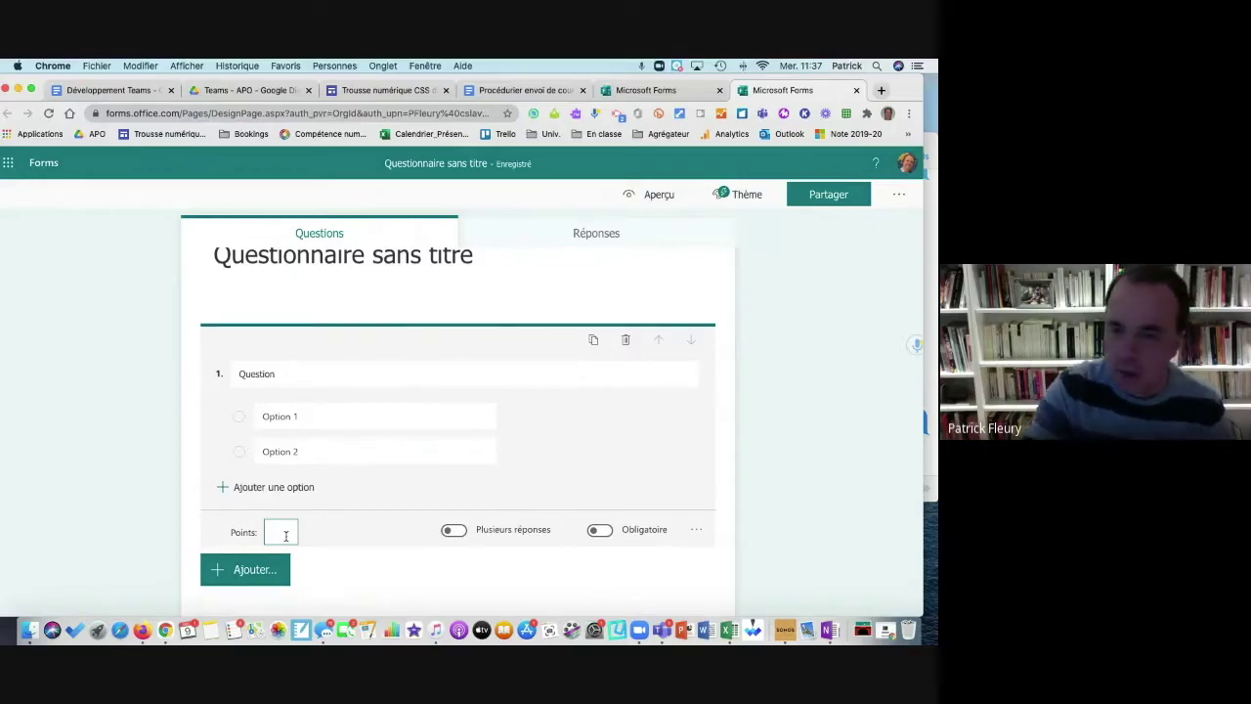
type("20")
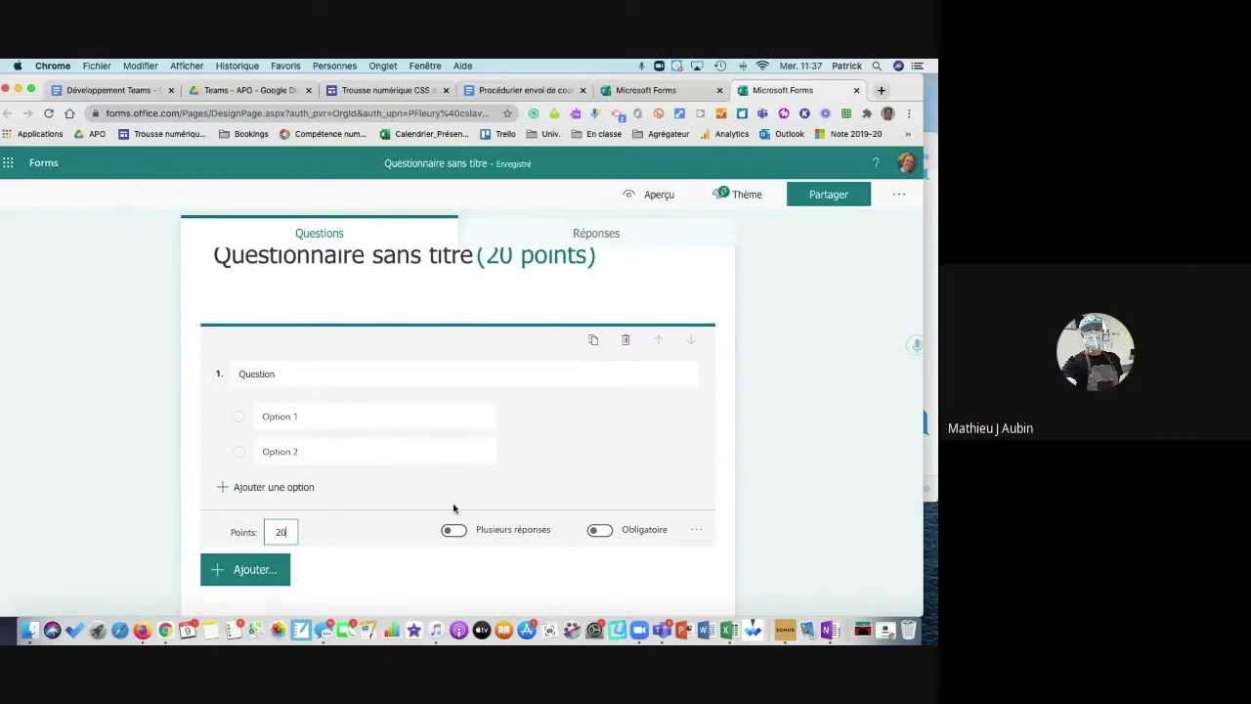
scroll(382, 541, "down", 1)
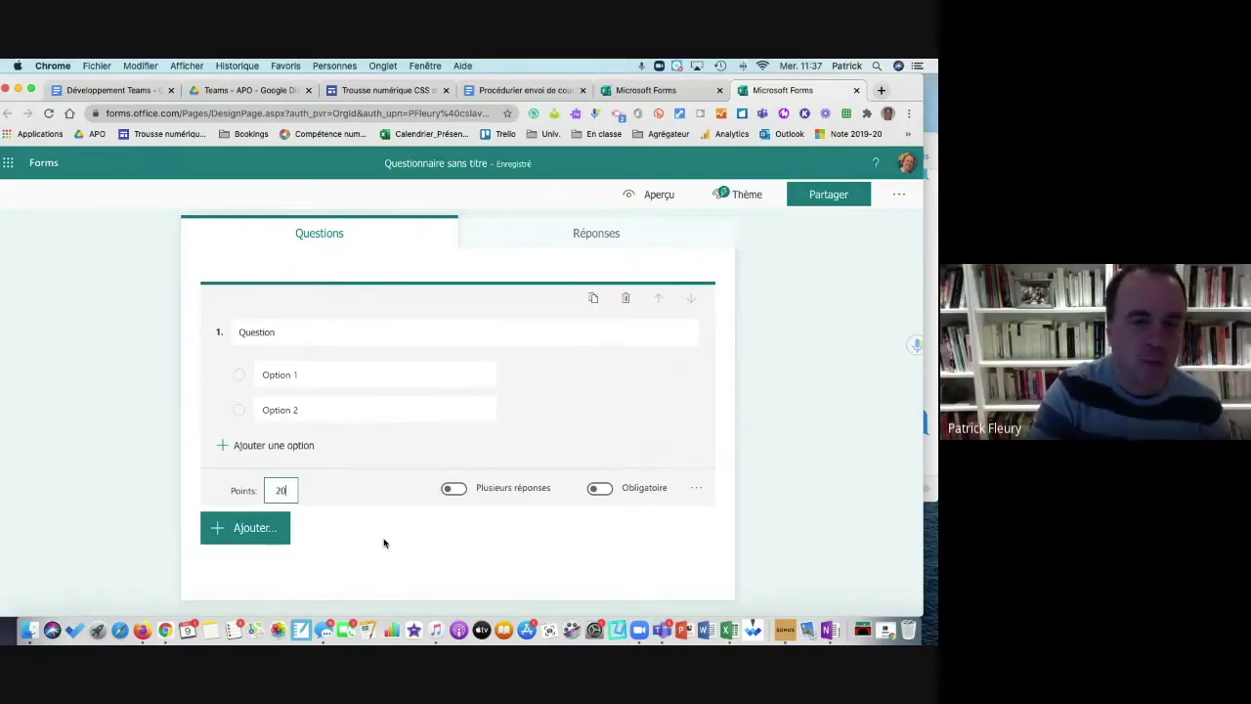
left_click(256, 527)
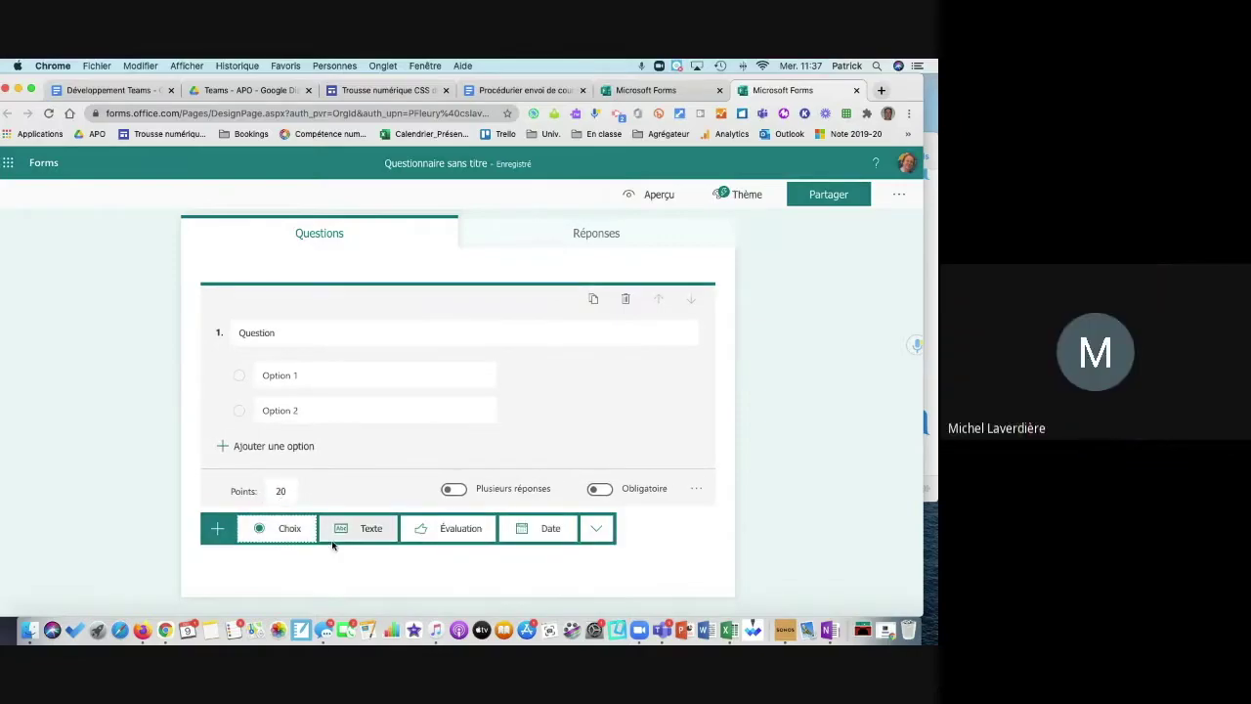
Step: Add text-answer question 2, then revisit question 1 and edit question 2's point value
left_click(360, 529)
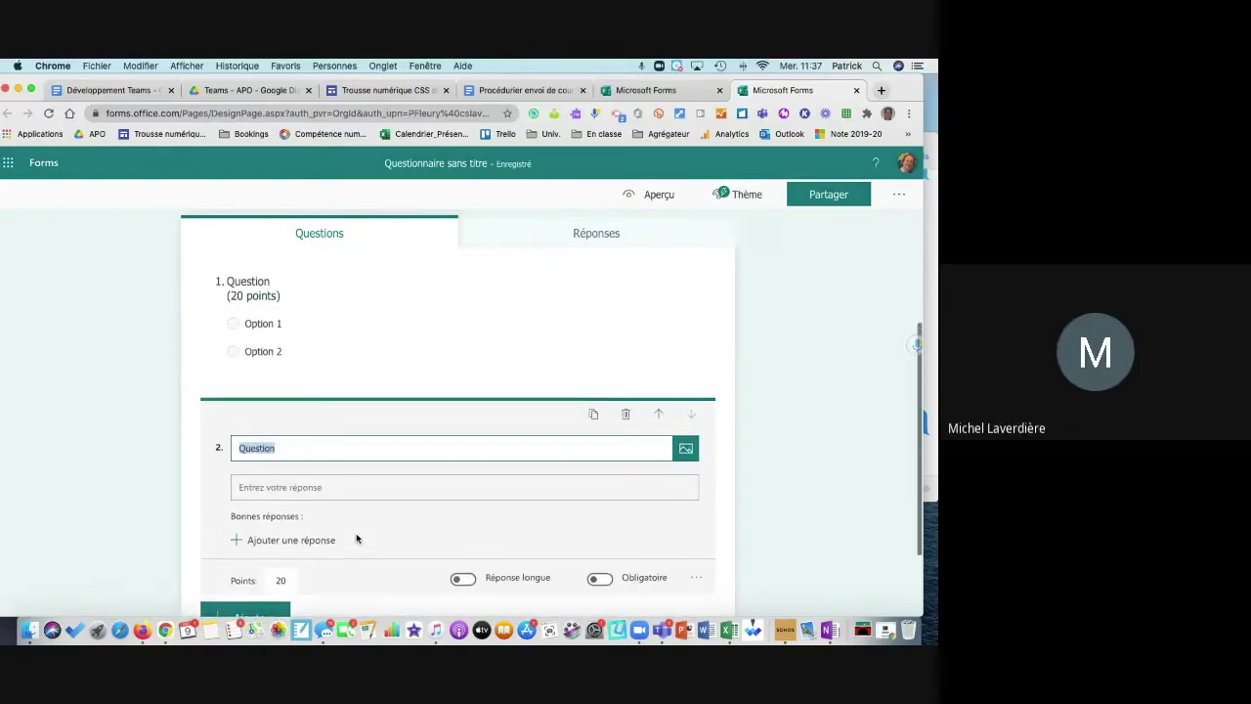
left_click(377, 324)
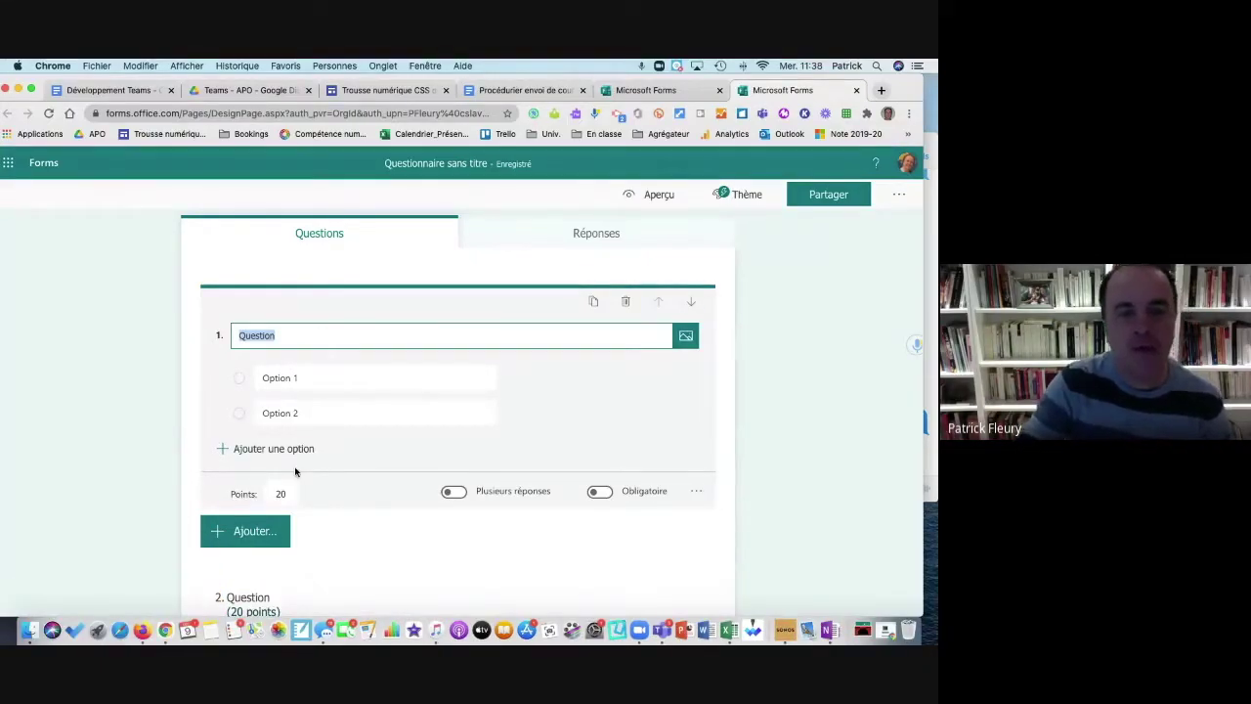
scroll(295, 472, "down", 3)
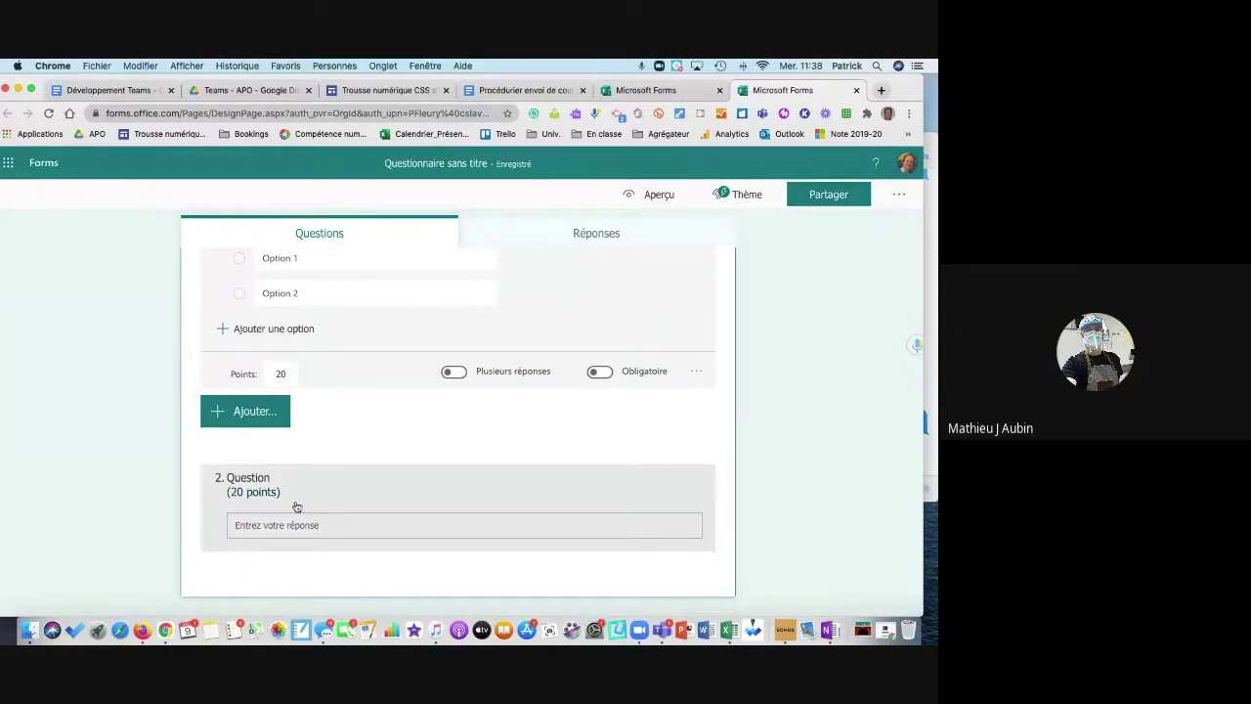
scroll(388, 310, "up", 1)
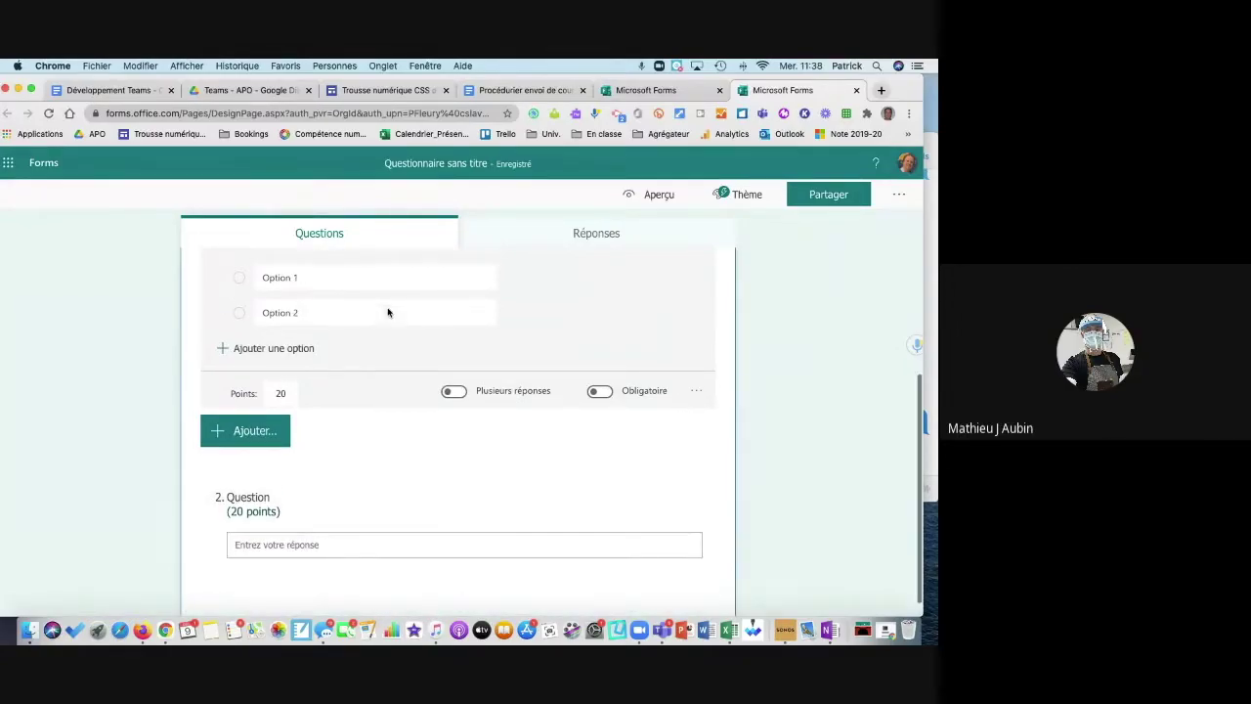
scroll(388, 310, "down", 1)
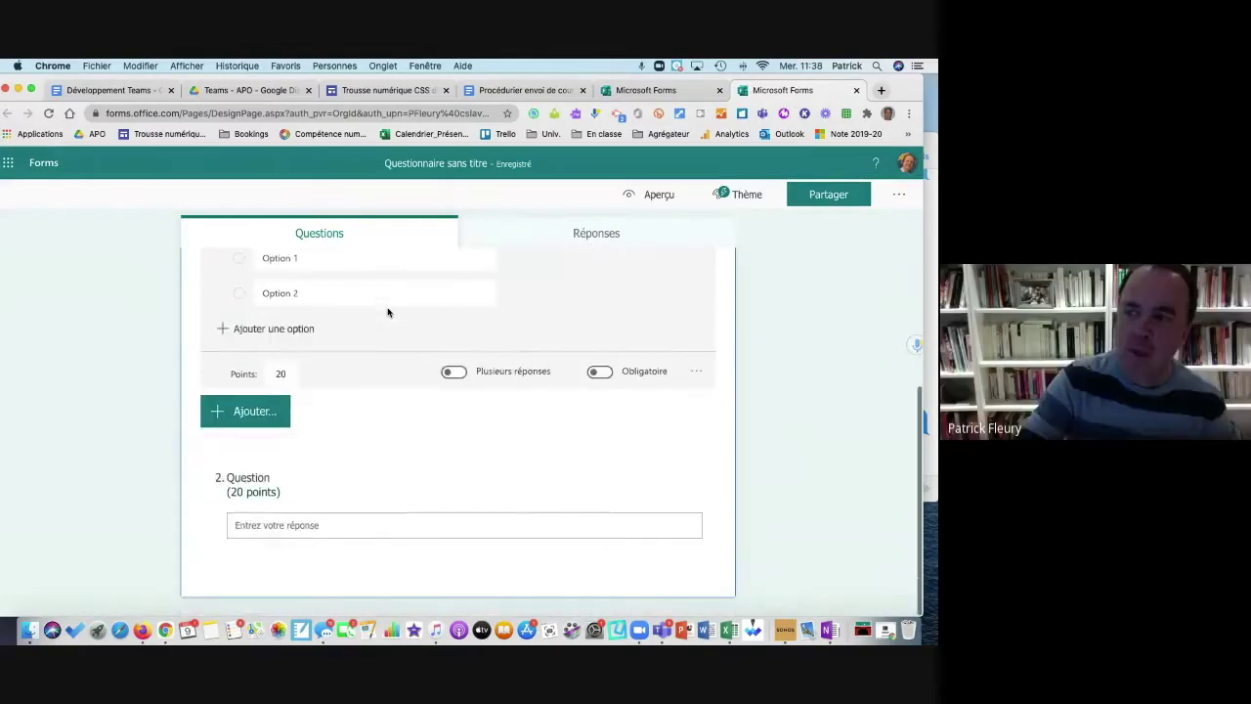
left_click(254, 533)
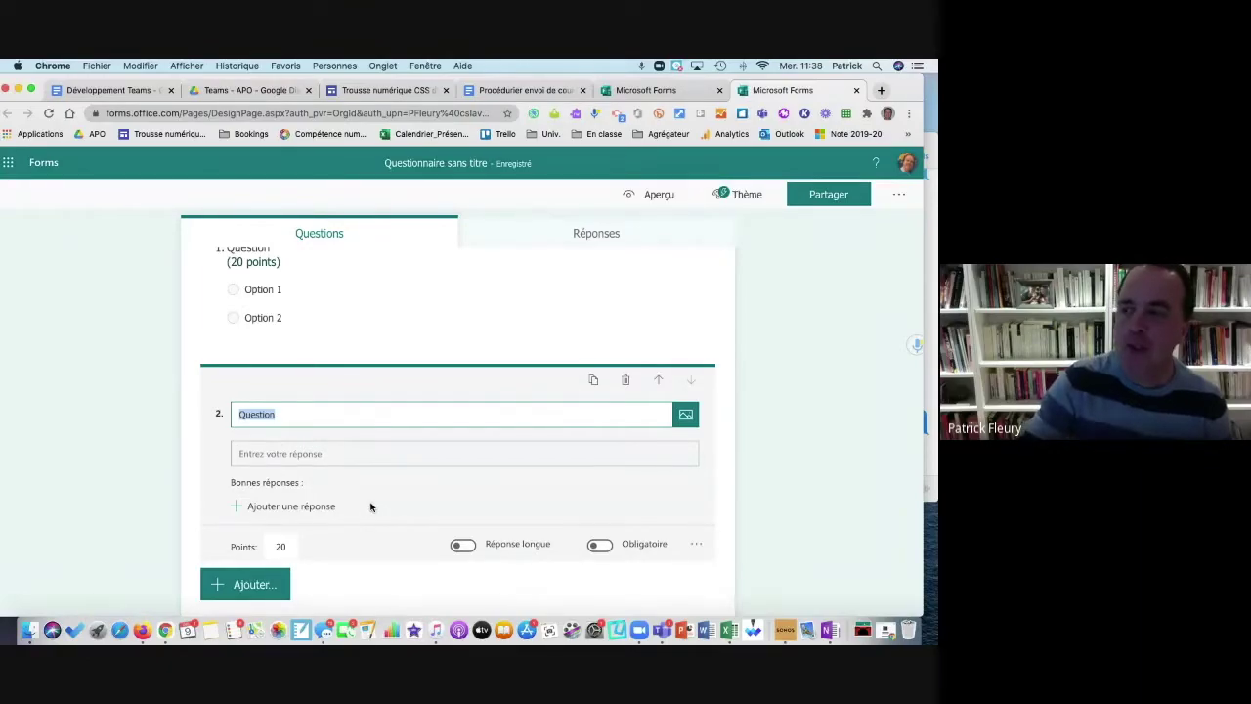
left_click(285, 547)
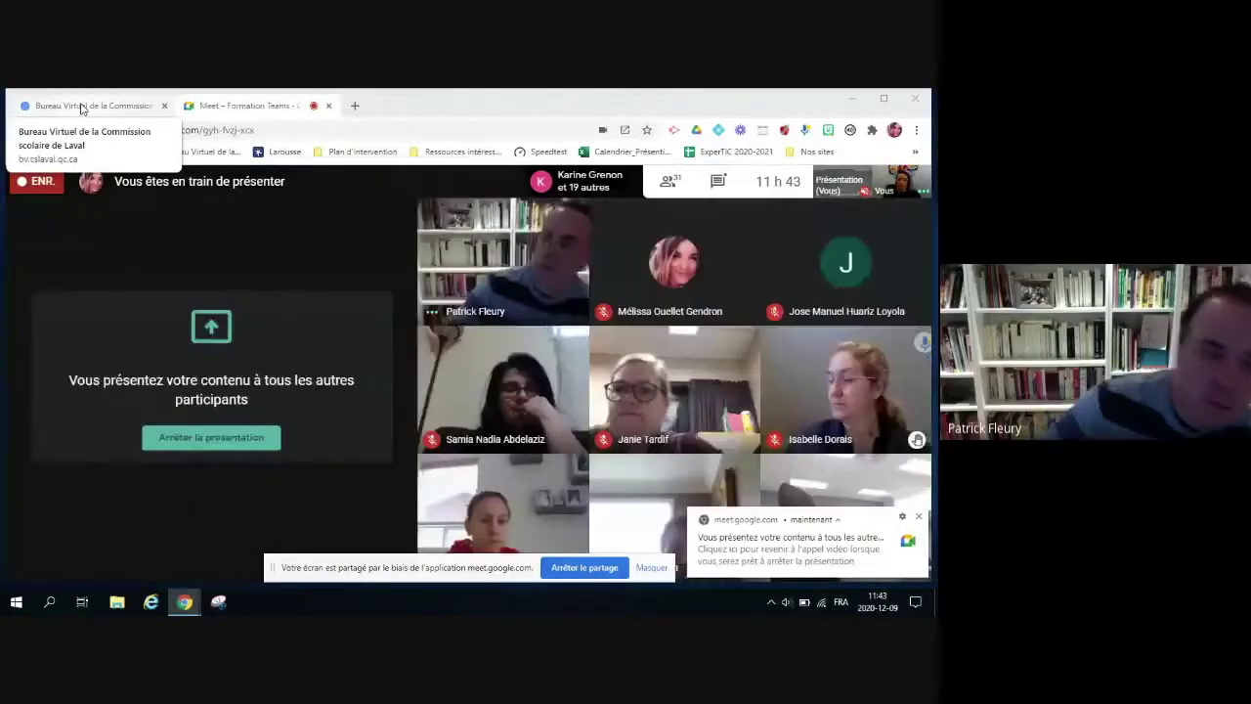
Step: Open Teams from the Bureau Virtuel portal and sign out of the current account
left_click(82, 108)
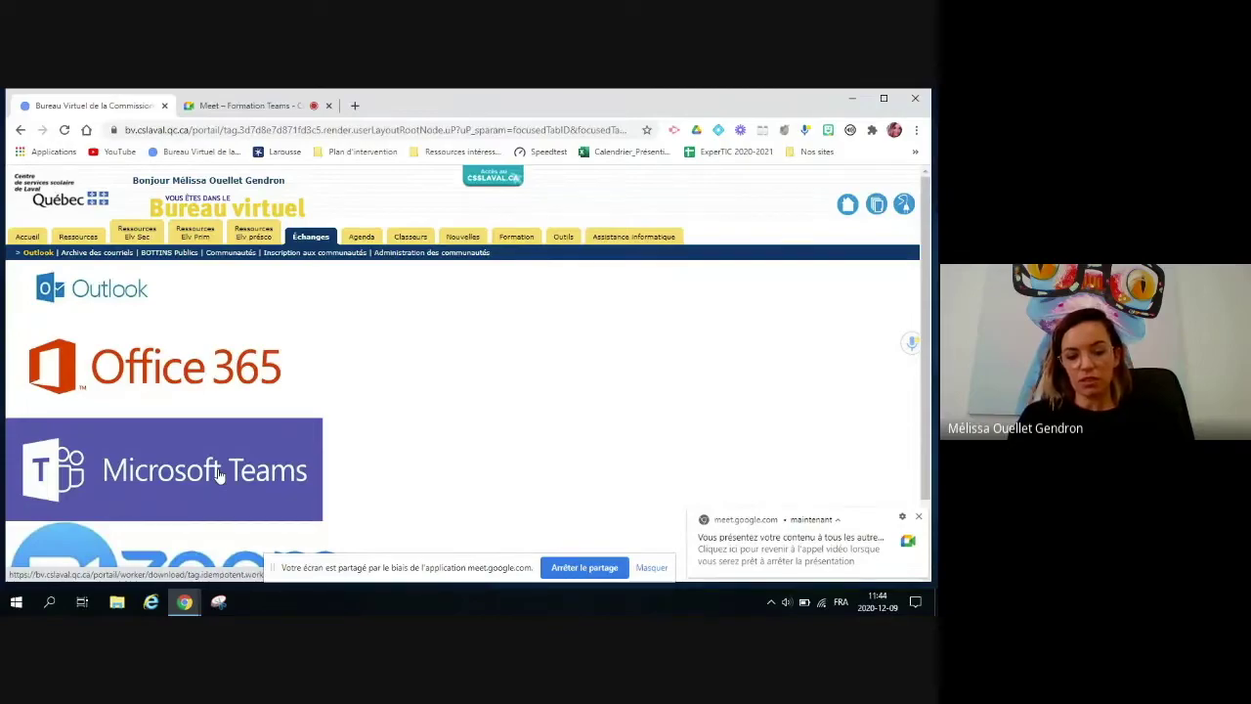
left_click(219, 474)
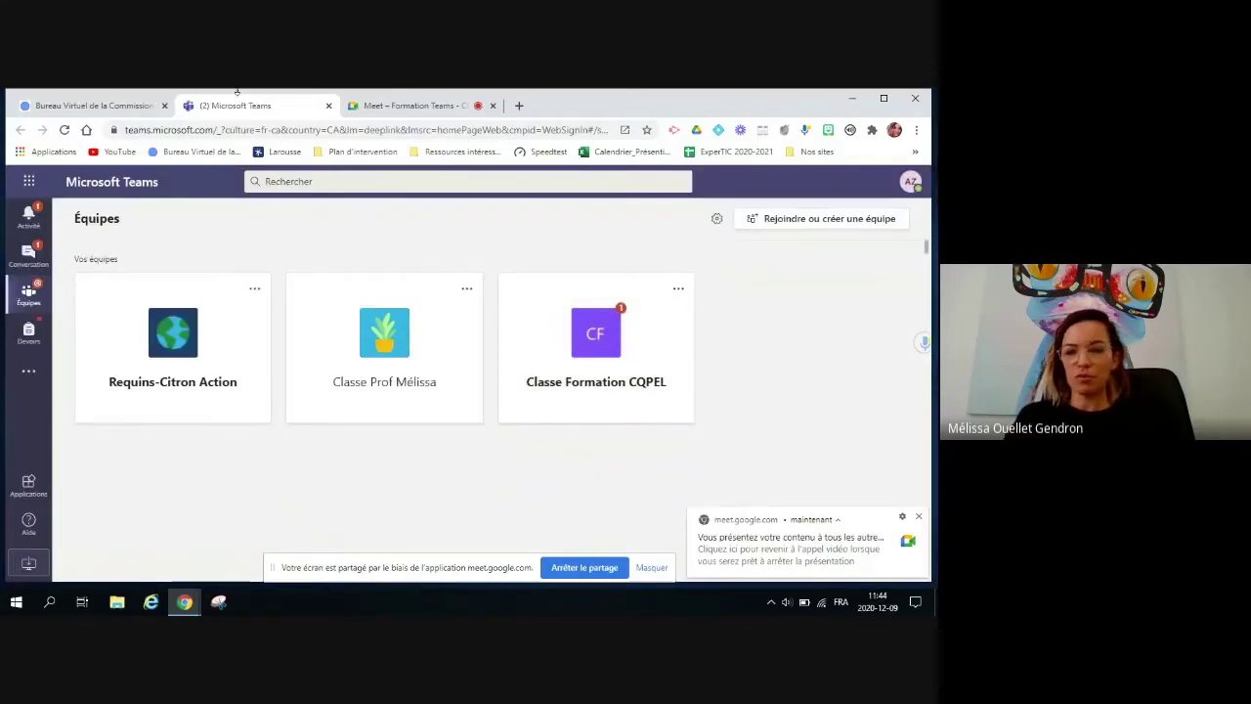
left_click(910, 182)
left_click(782, 474)
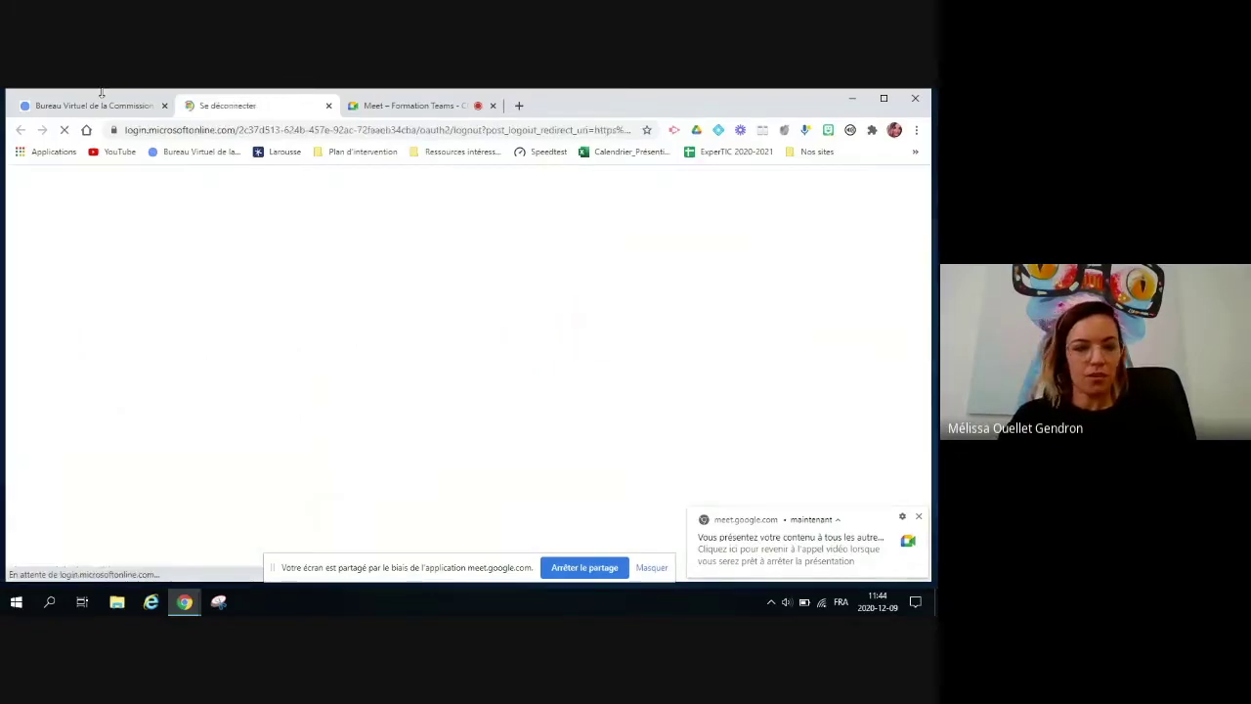
Step: Reopen Teams, sign in with the other school account, and choose the web app version
left_click(329, 106)
left_click(190, 451)
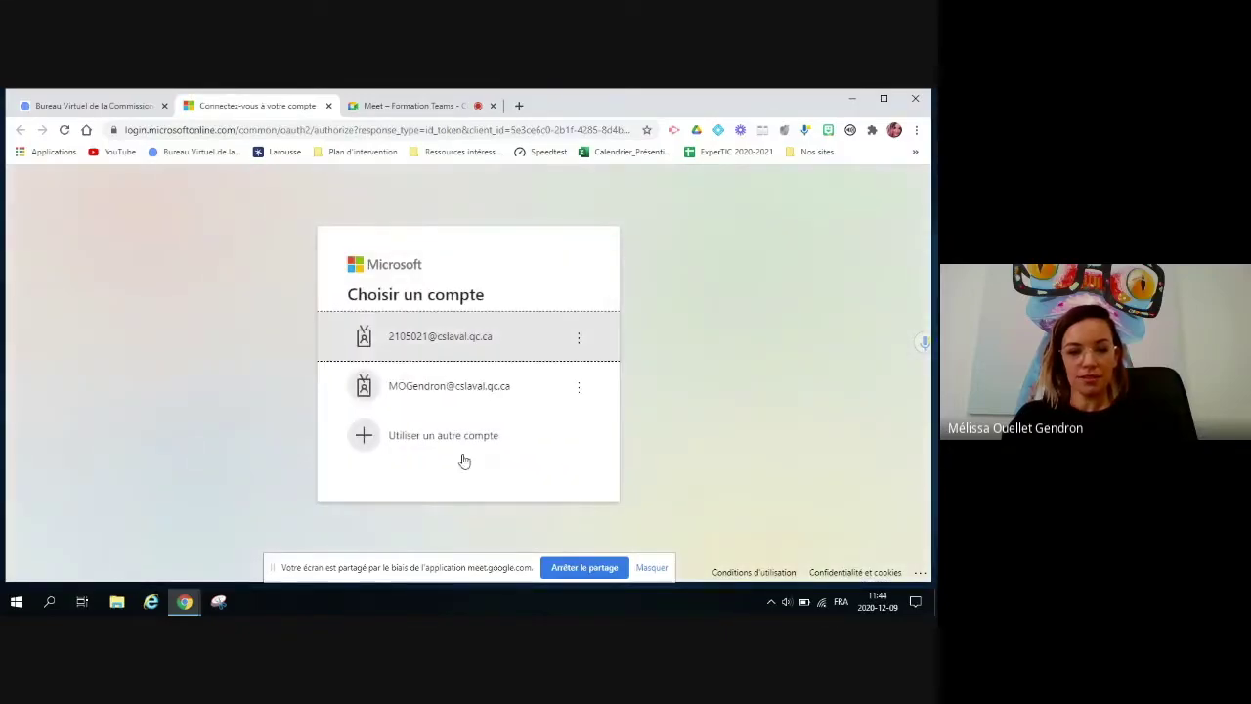
left_click(446, 405)
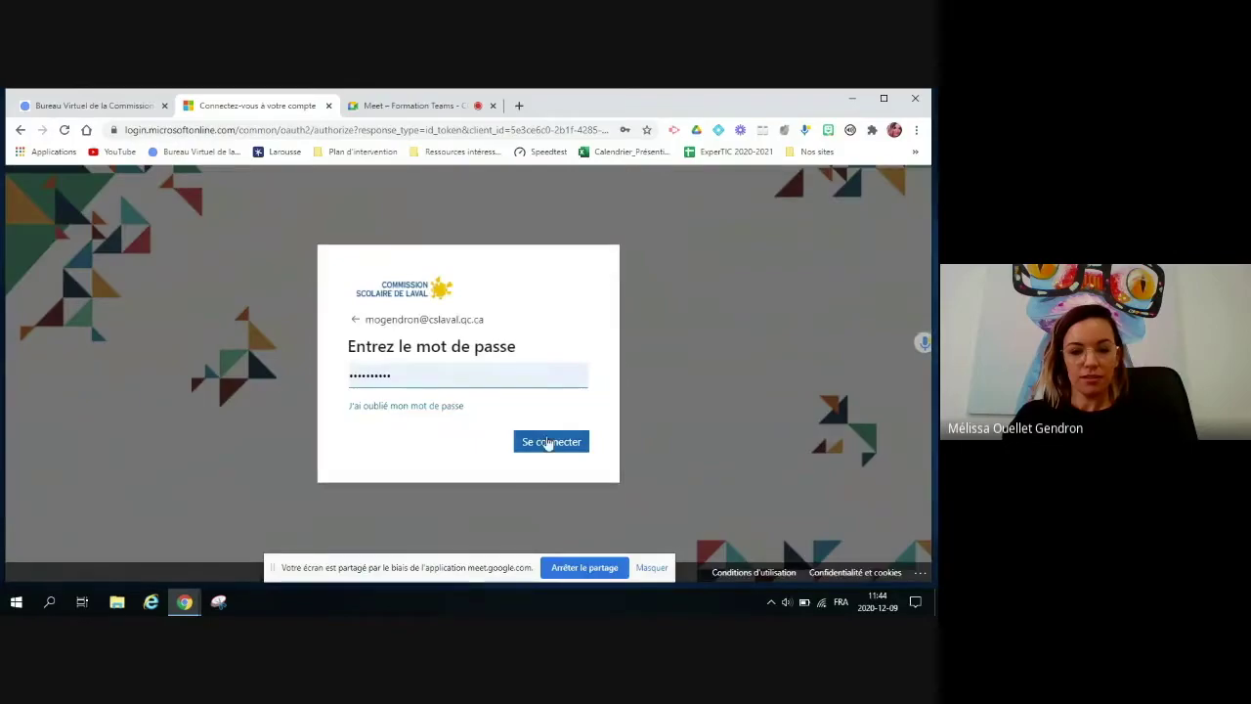
left_click(549, 442)
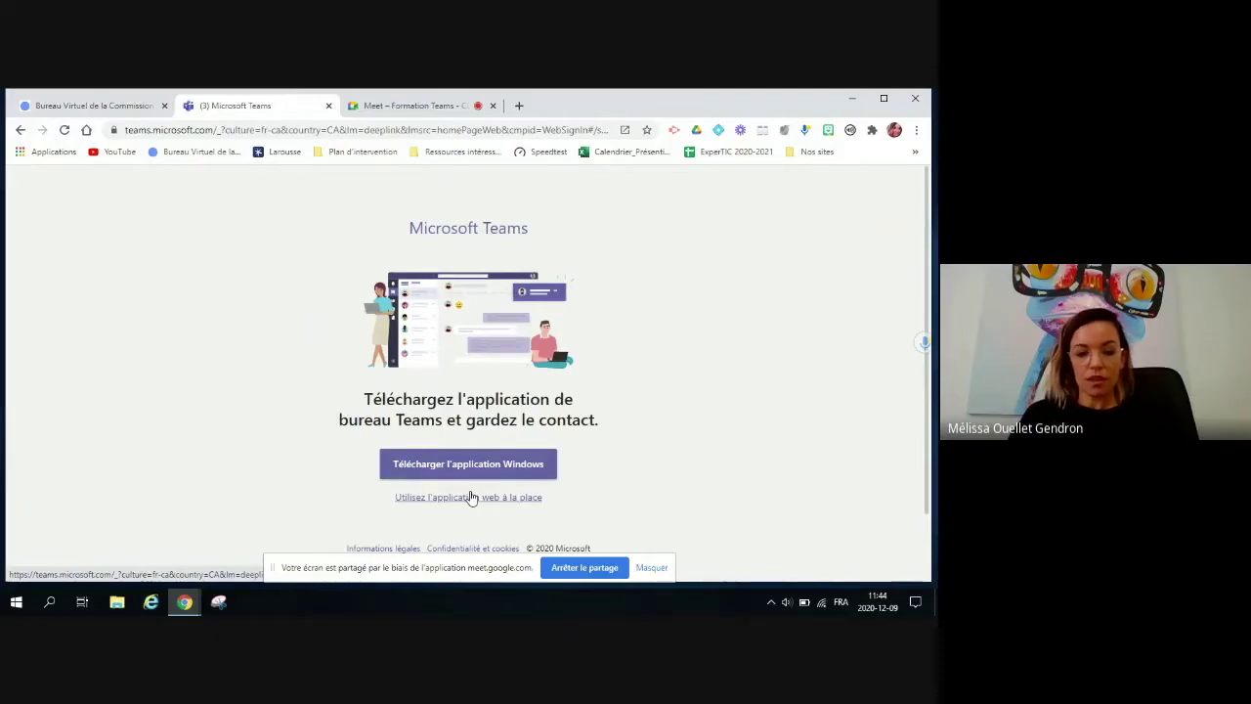
left_click(471, 497)
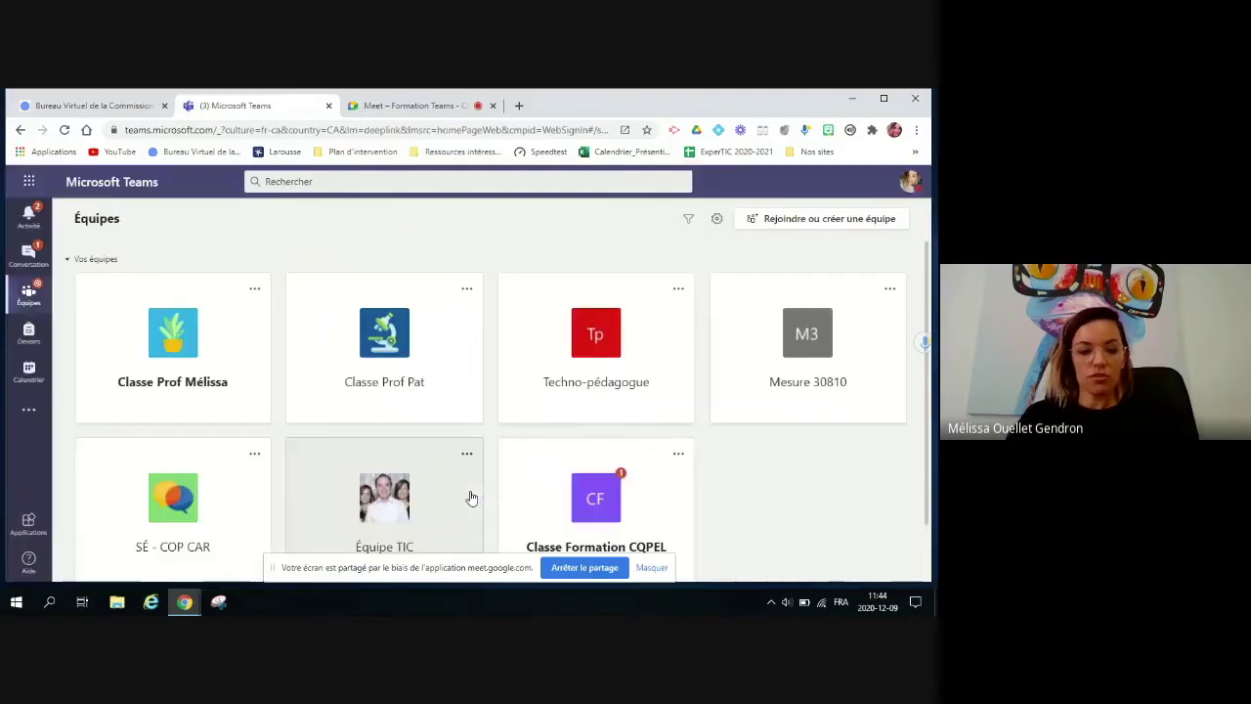
Step: Start an immediate meeting in the class team's Général channel
left_click(191, 337)
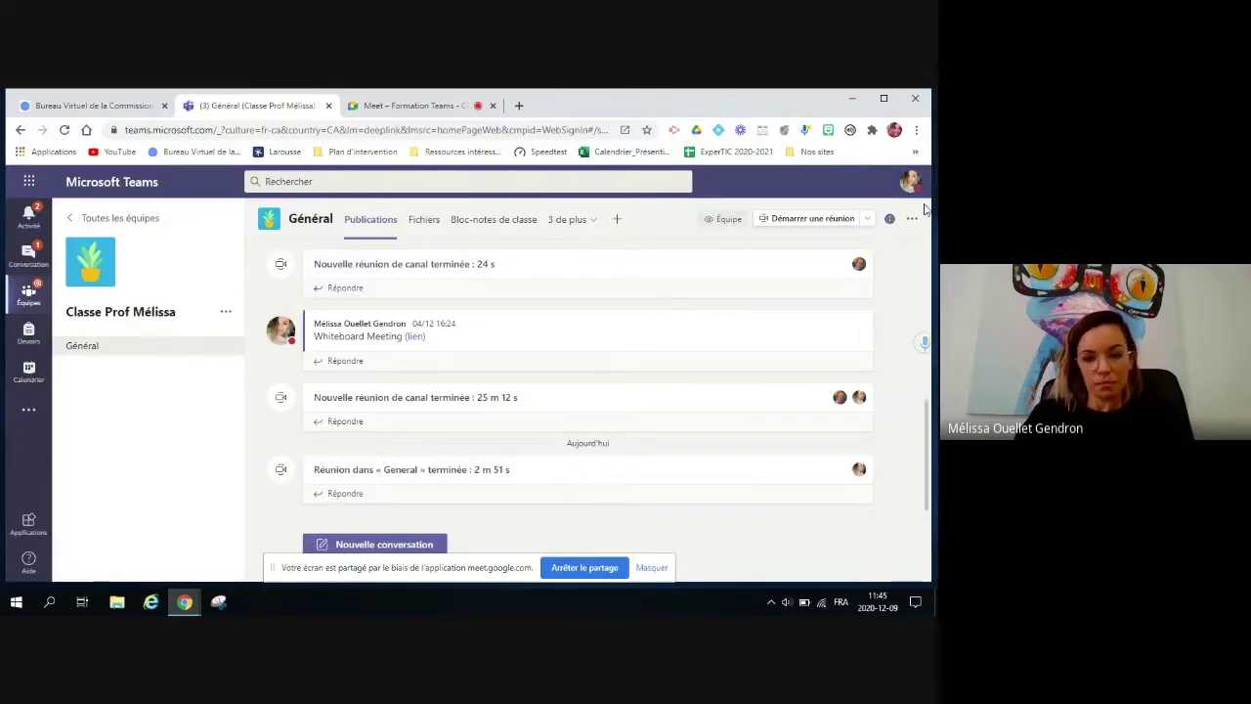
left_click(788, 220)
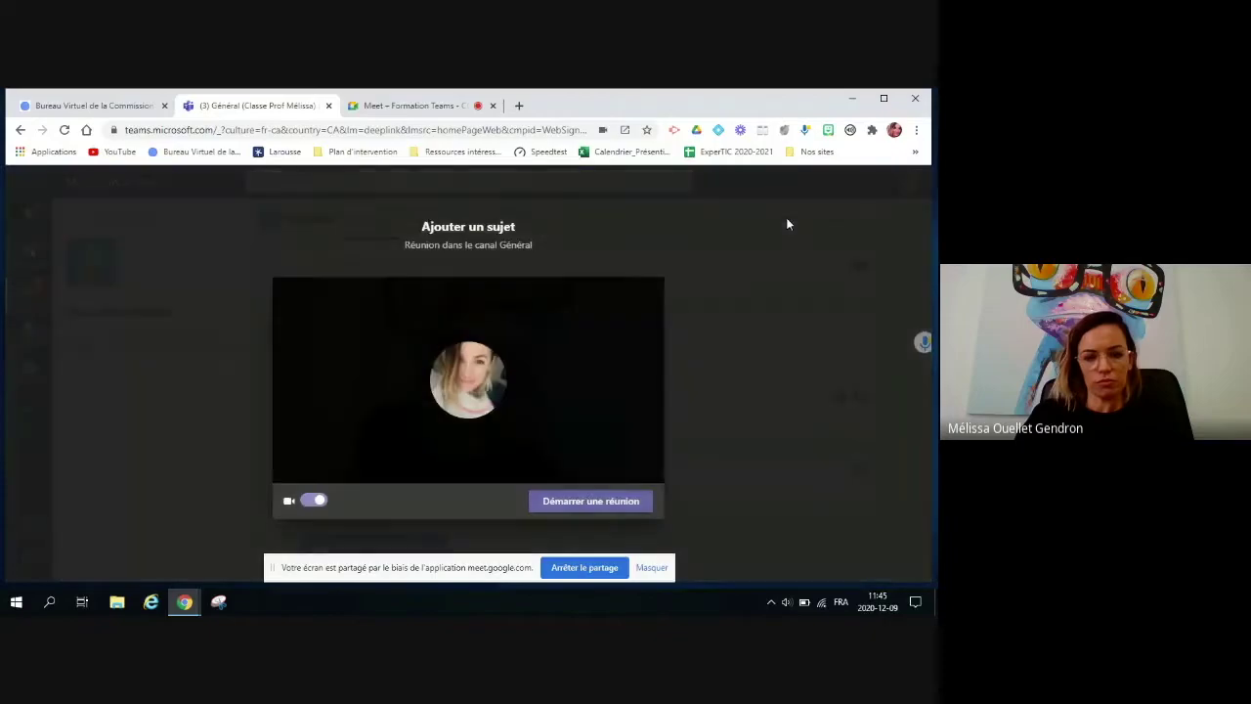
left_click(584, 503)
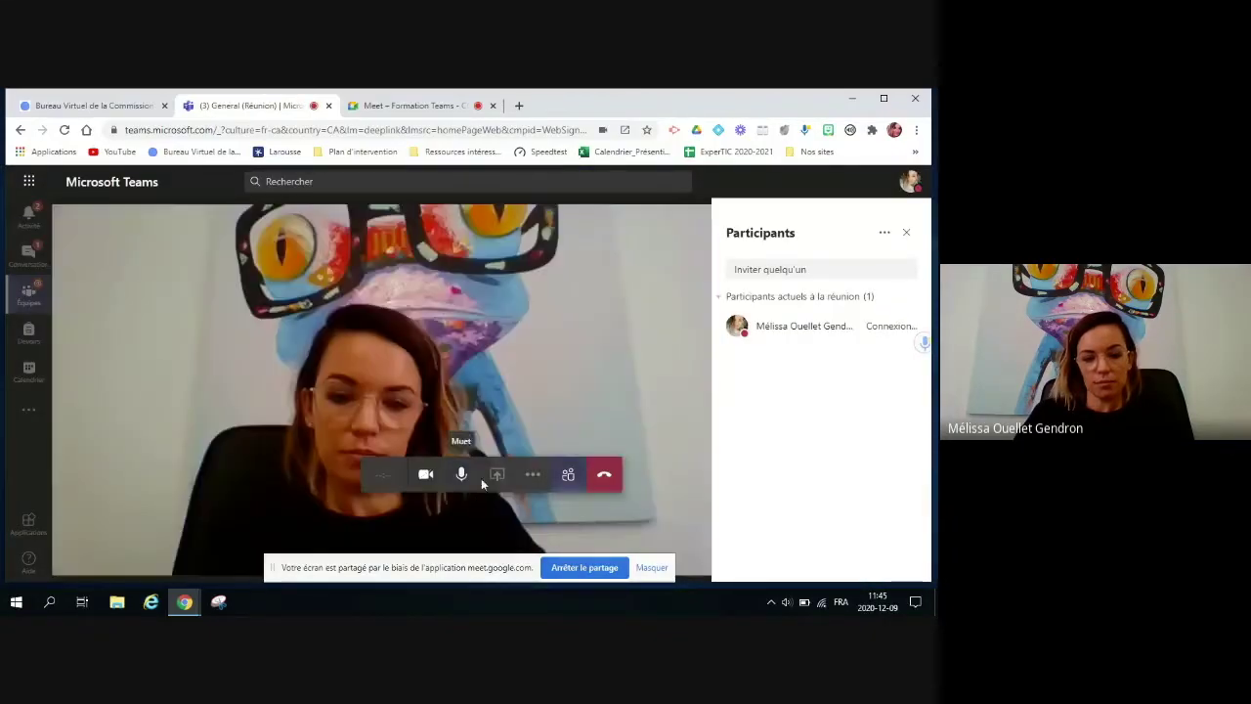
Step: Turn the camera off, close the Participants list, and bring up the sharing options
left_click(426, 475)
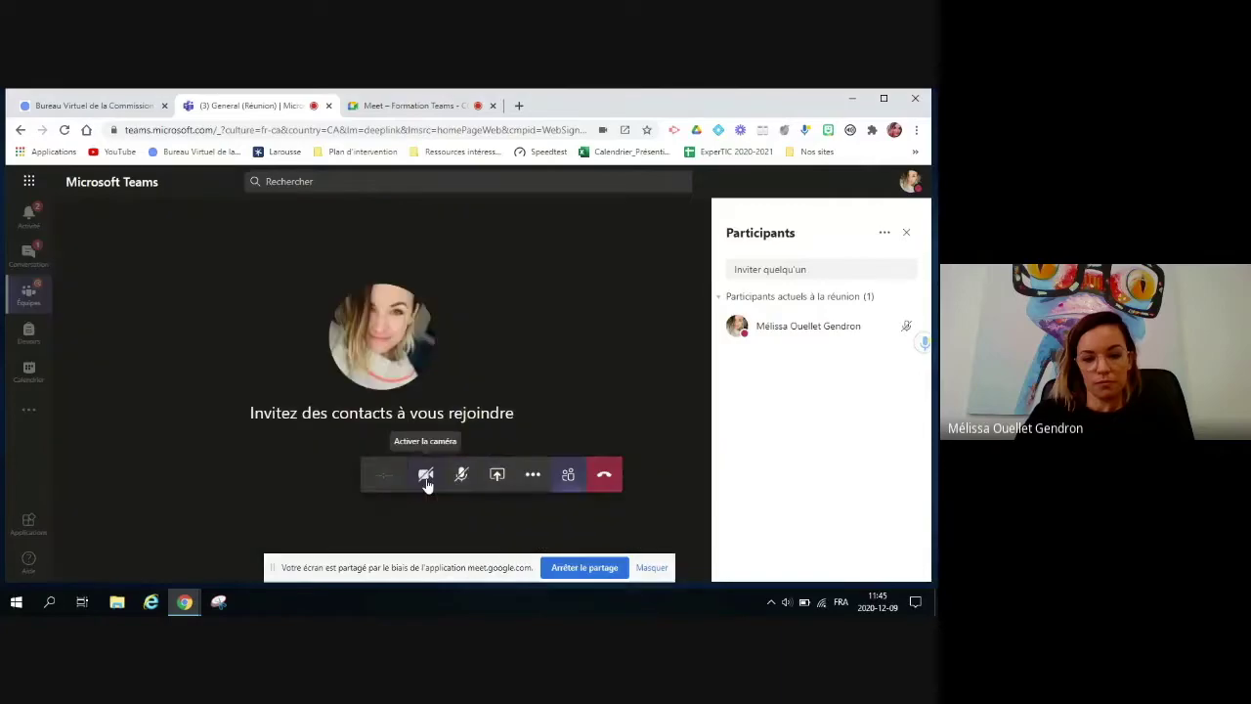
left_click(903, 233)
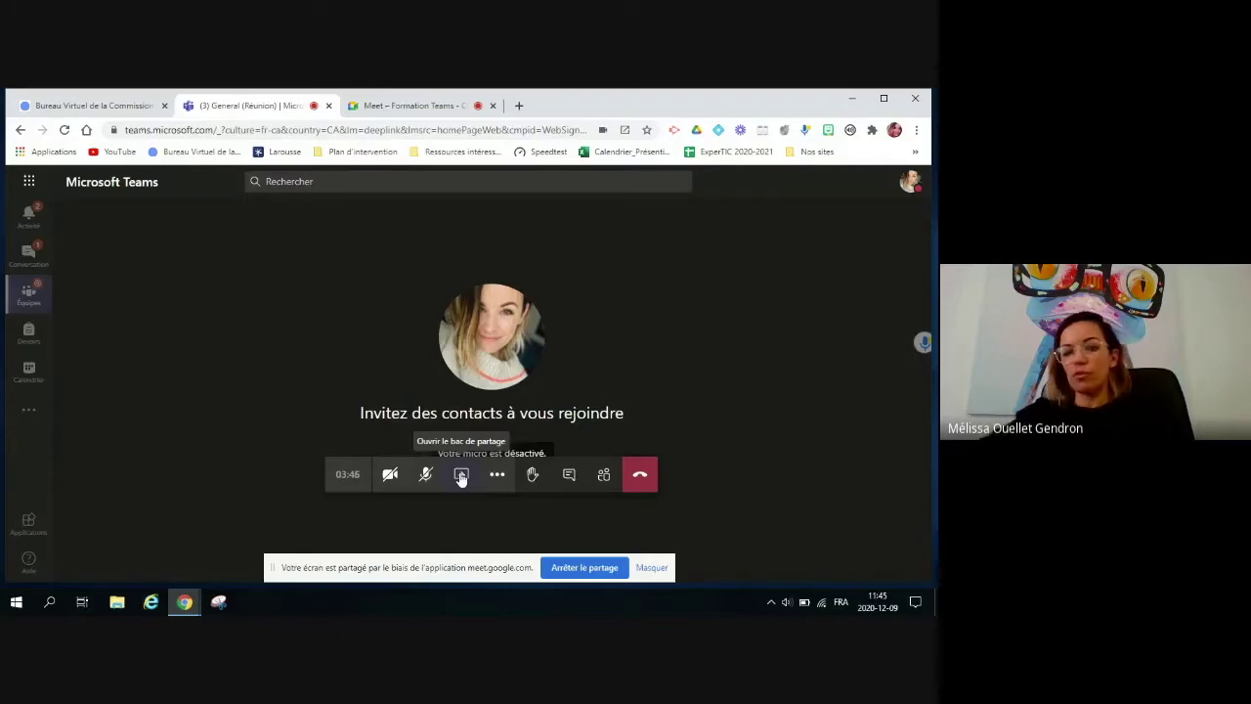
left_click(461, 475)
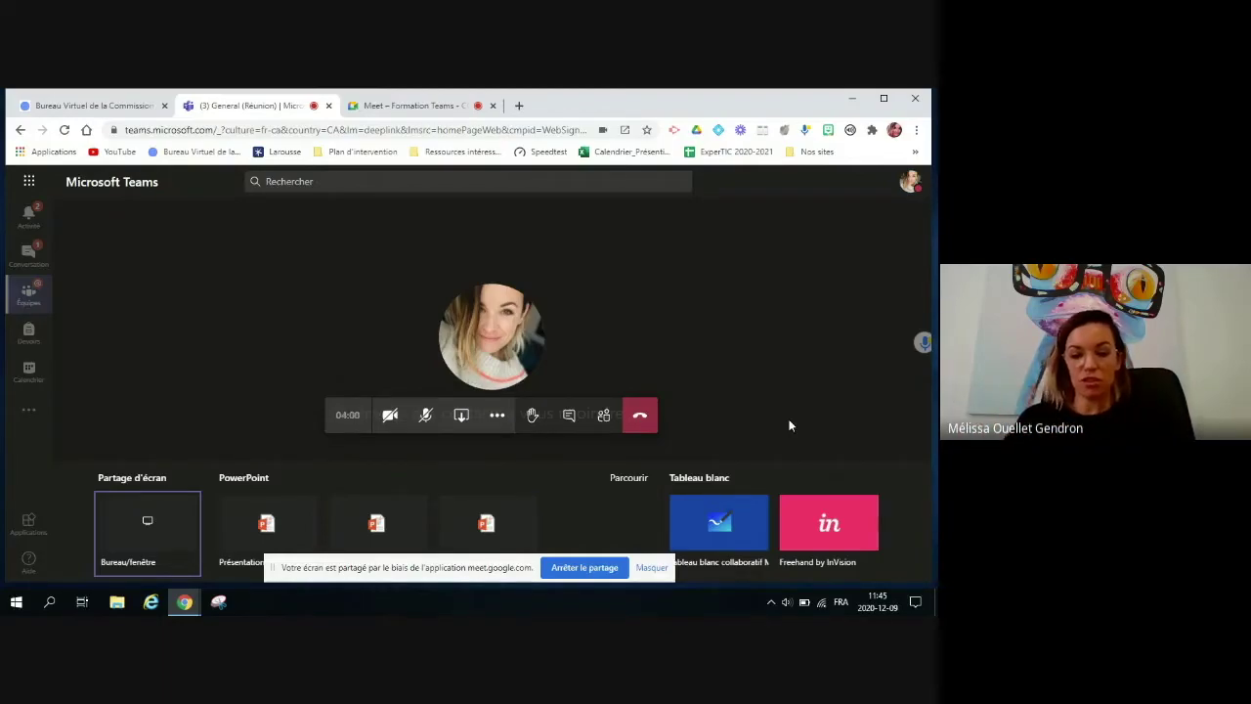
Step: Share a whiteboard in the meeting that everyone can edit (Collaborer)
left_click(724, 536)
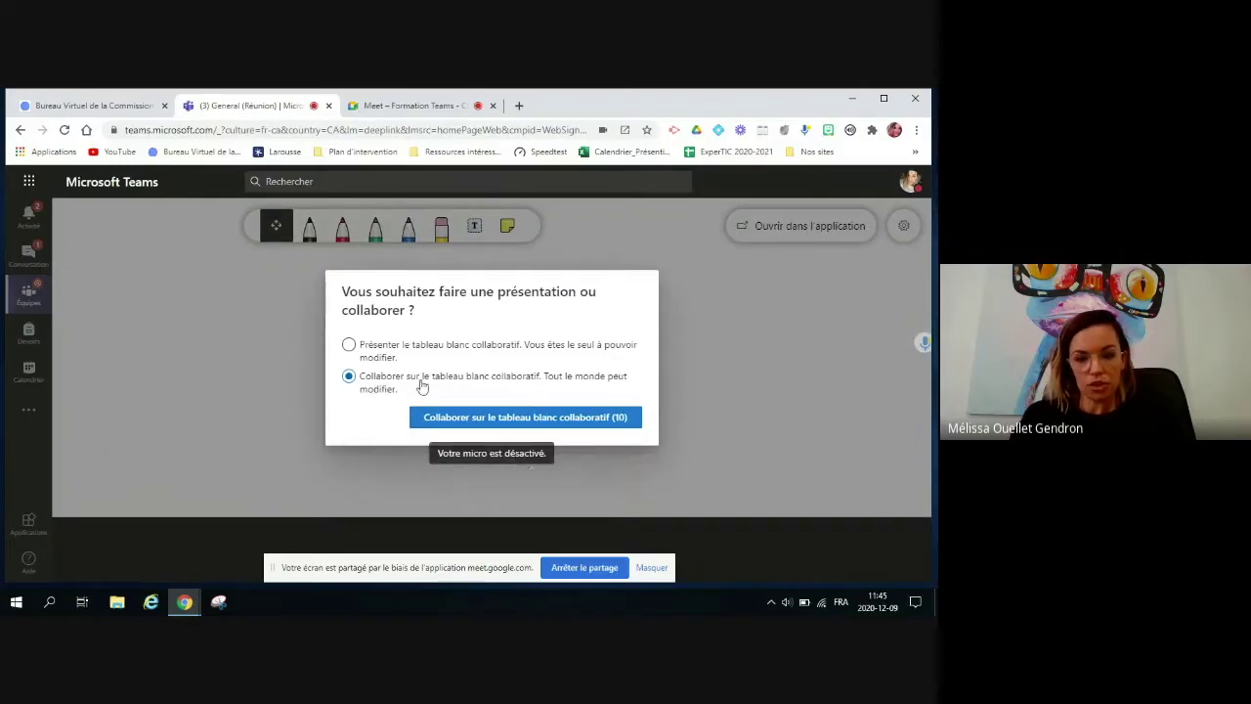
left_click(581, 421)
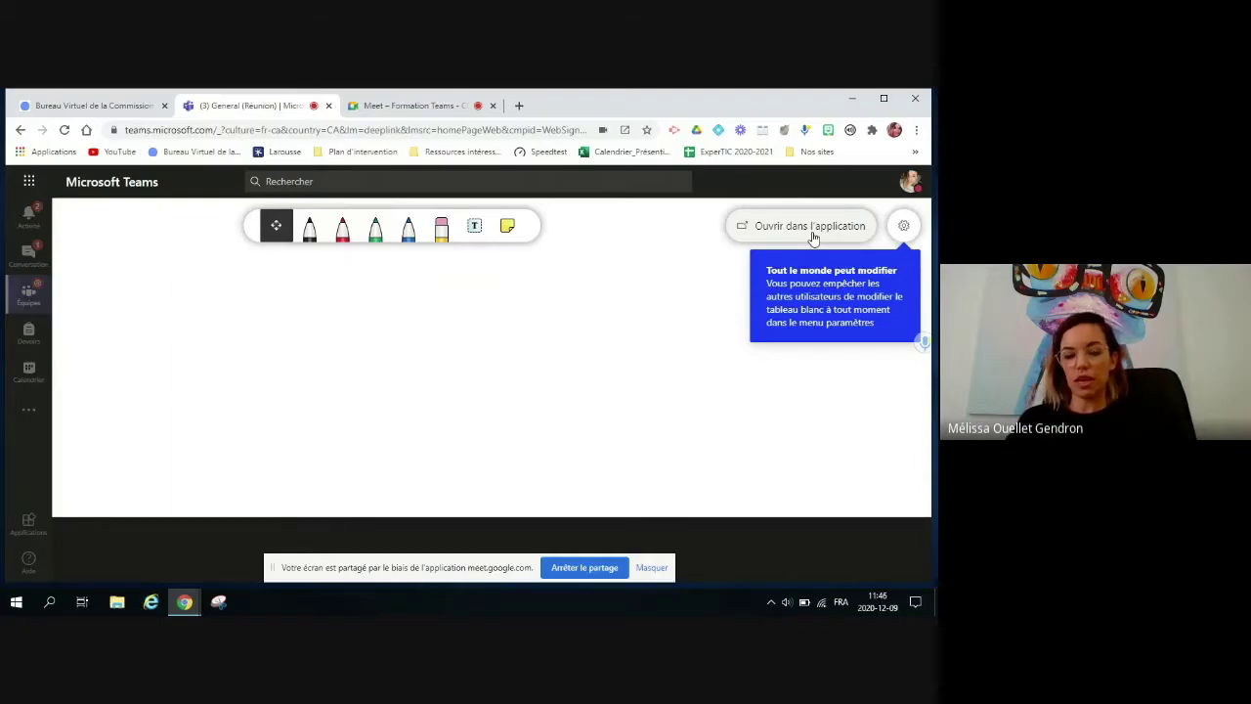
left_click(716, 260)
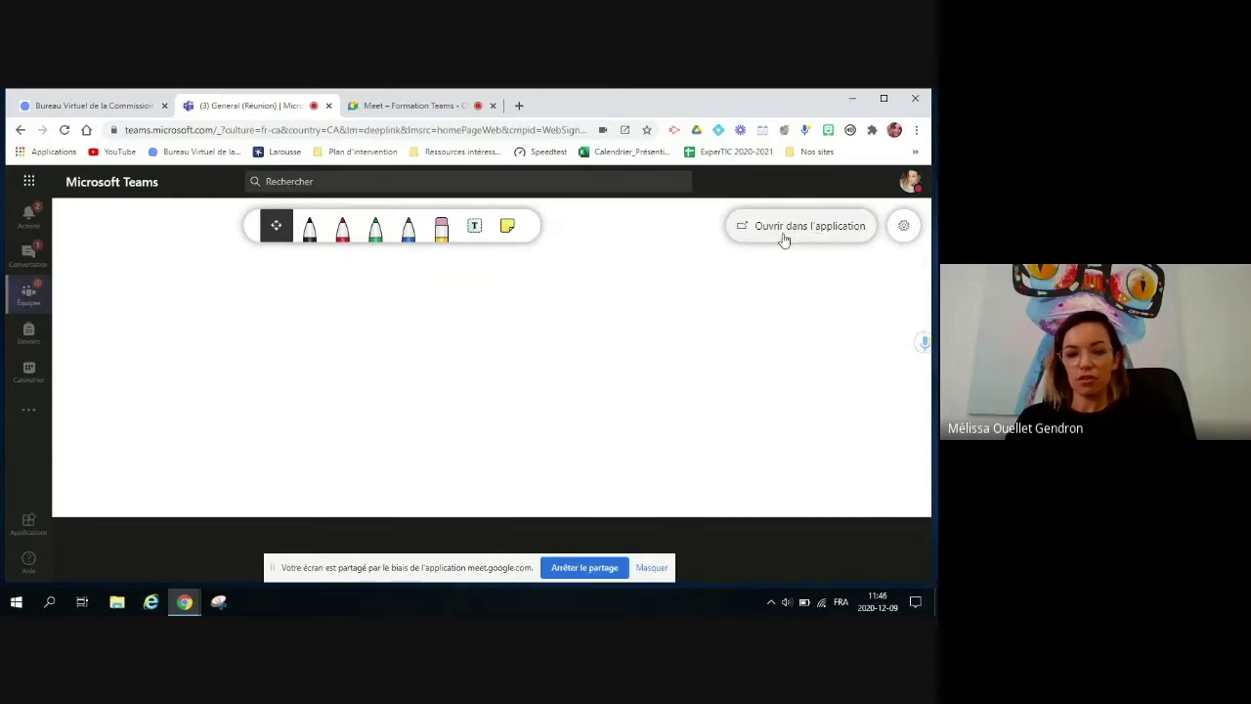
Step: Open the whiteboard in the Microsoft Whiteboard desktop app, always allowing the site to launch it
left_click(783, 234)
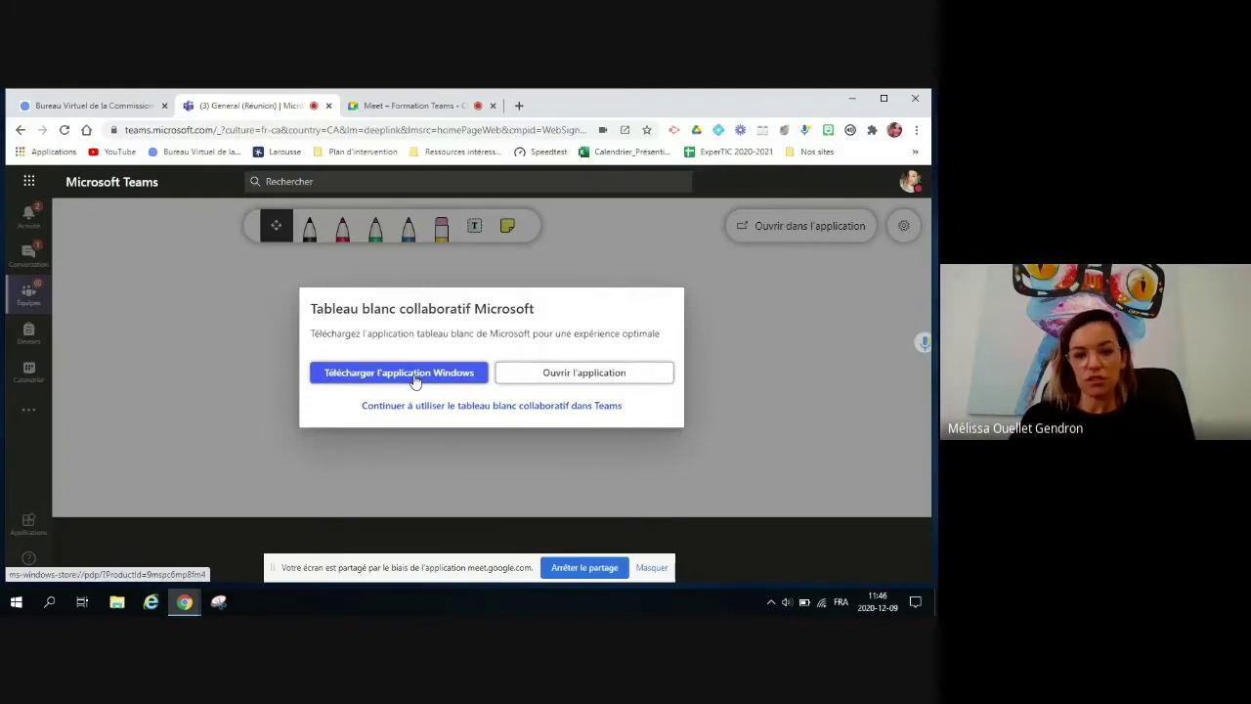
left_click(580, 374)
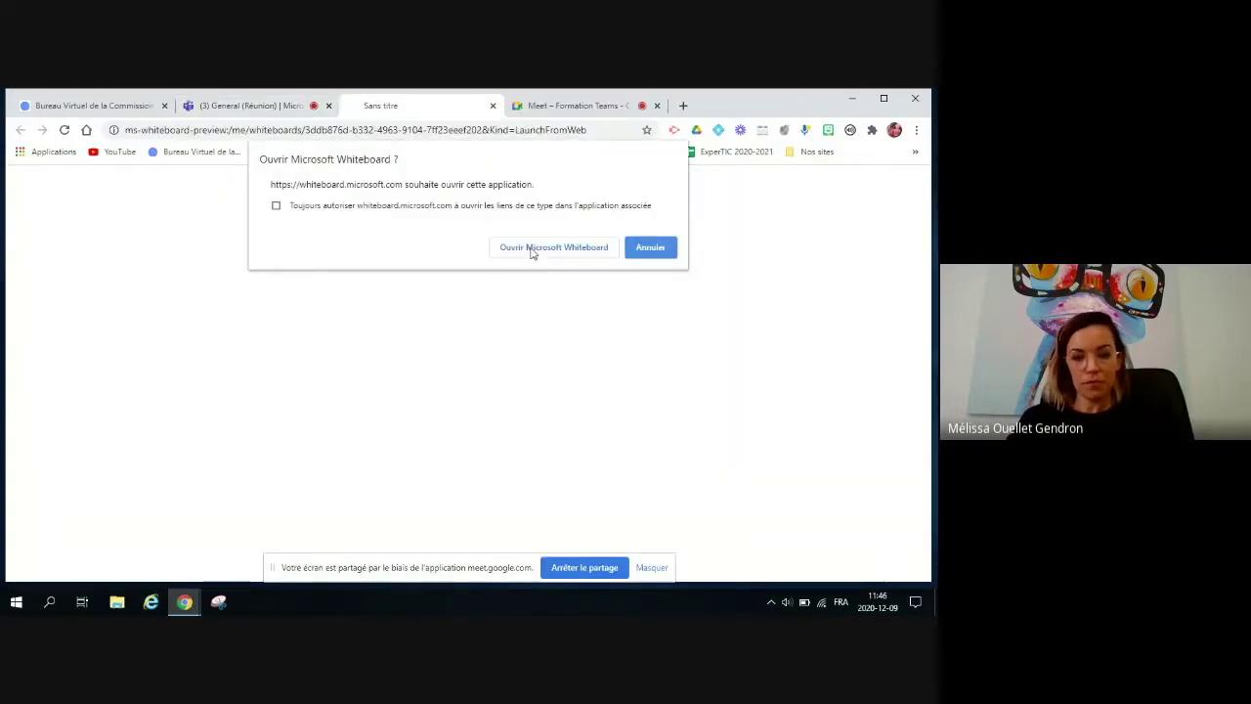
left_click(276, 206)
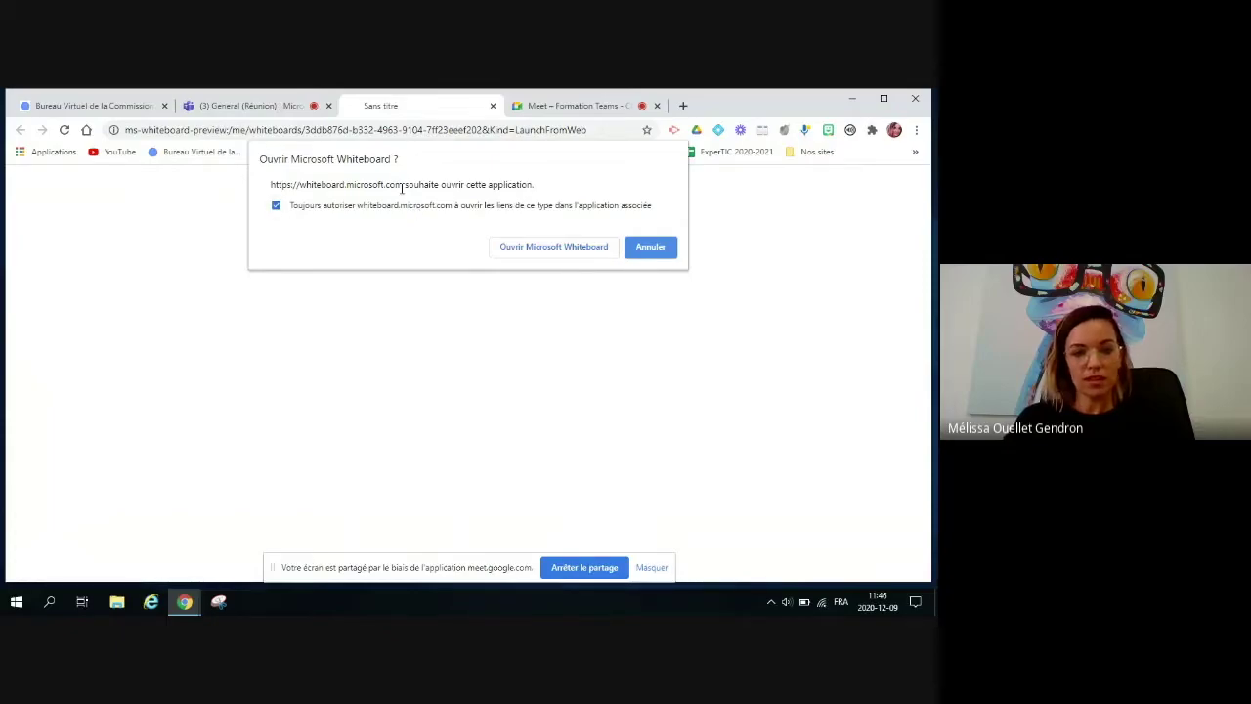
left_click(563, 250)
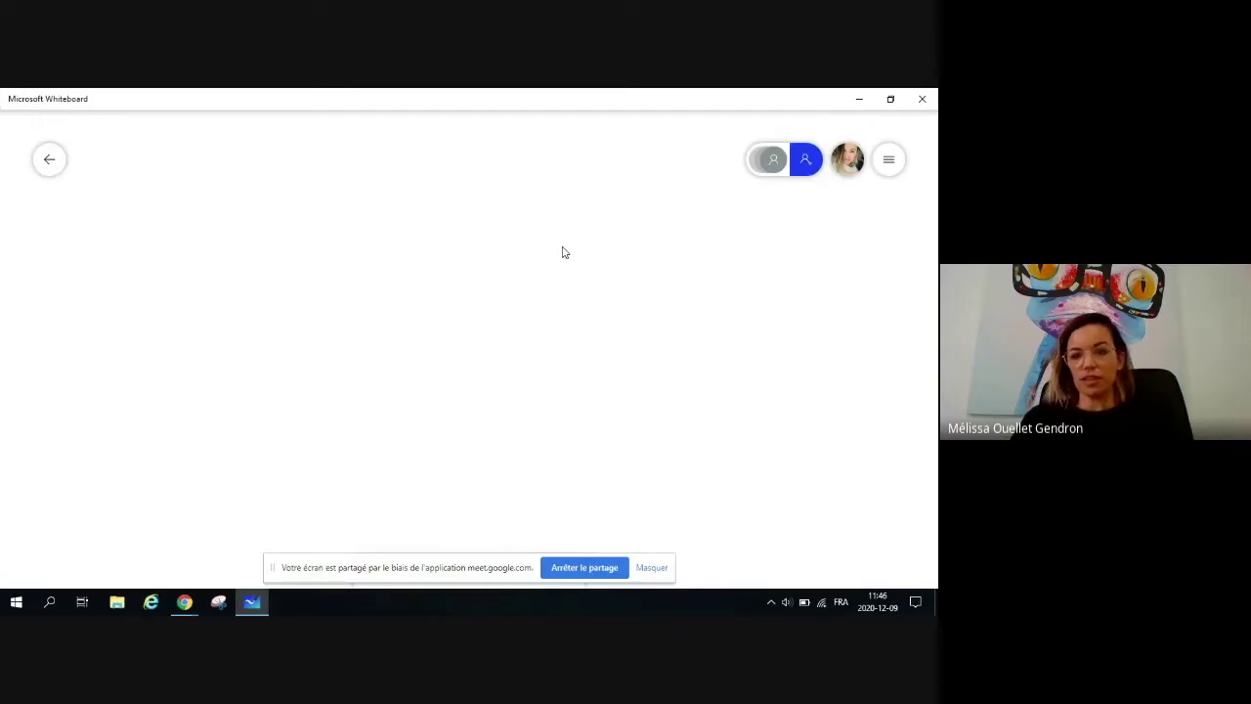
Step: Hide the sharing notice and insert the PDF CahierRedactionEssai_Eleve from the Desktop
left_click(645, 568)
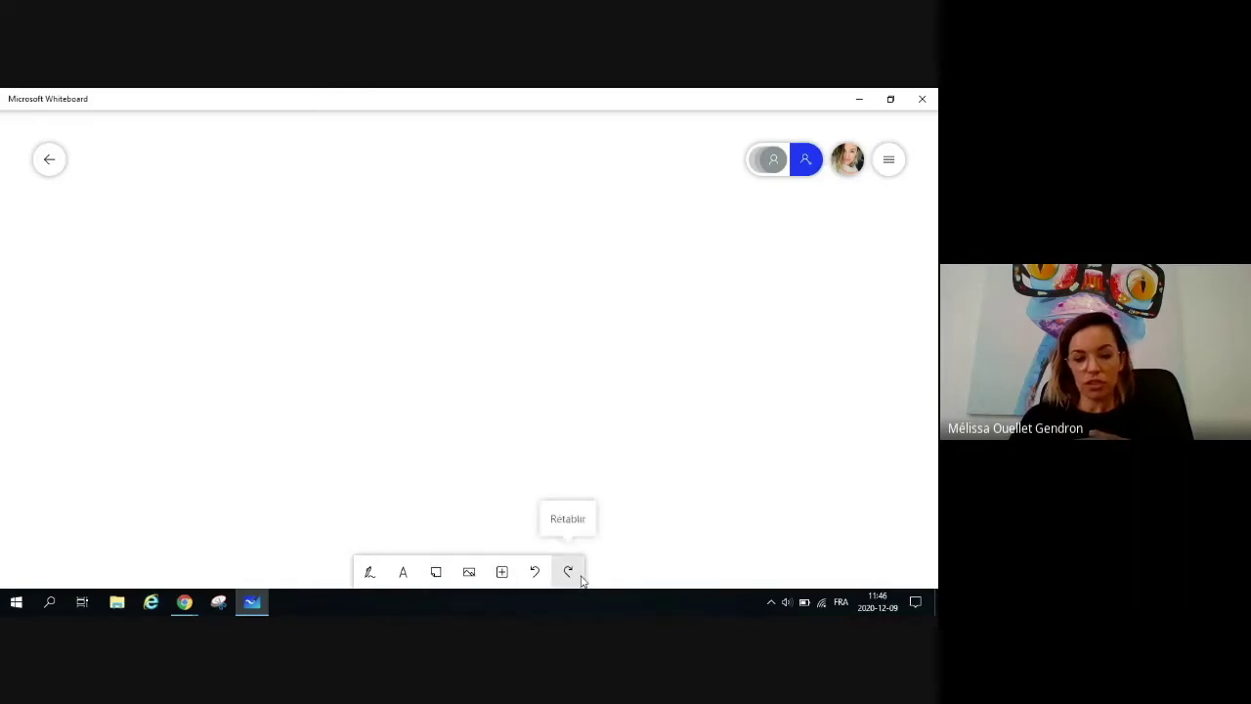
left_click(503, 574)
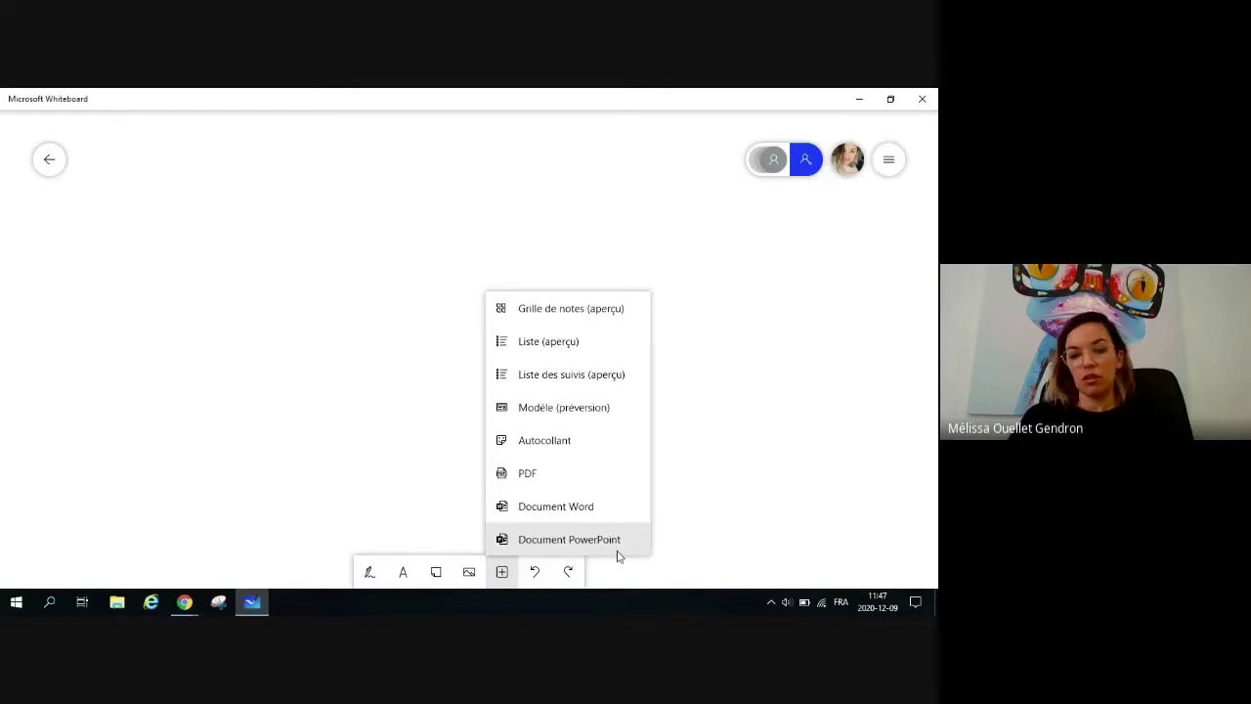
scroll(526, 472, "up", 1)
left_click(526, 474)
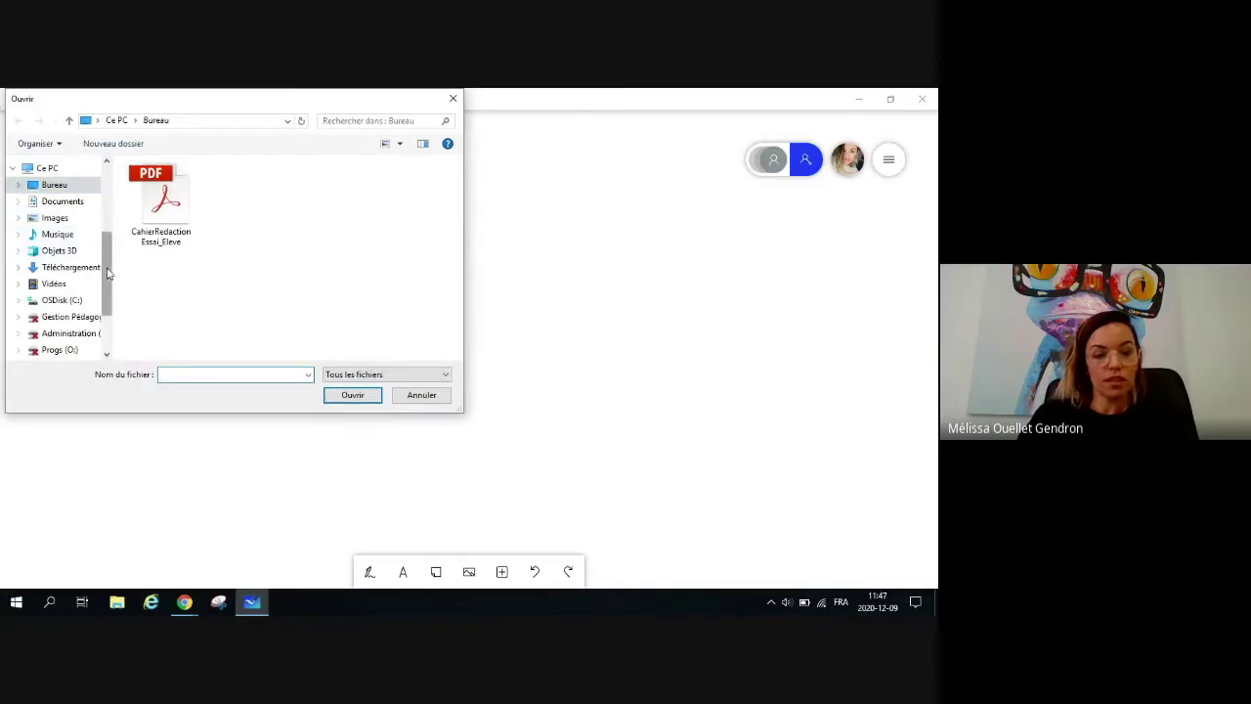
left_click_drag(107, 273, 106, 234)
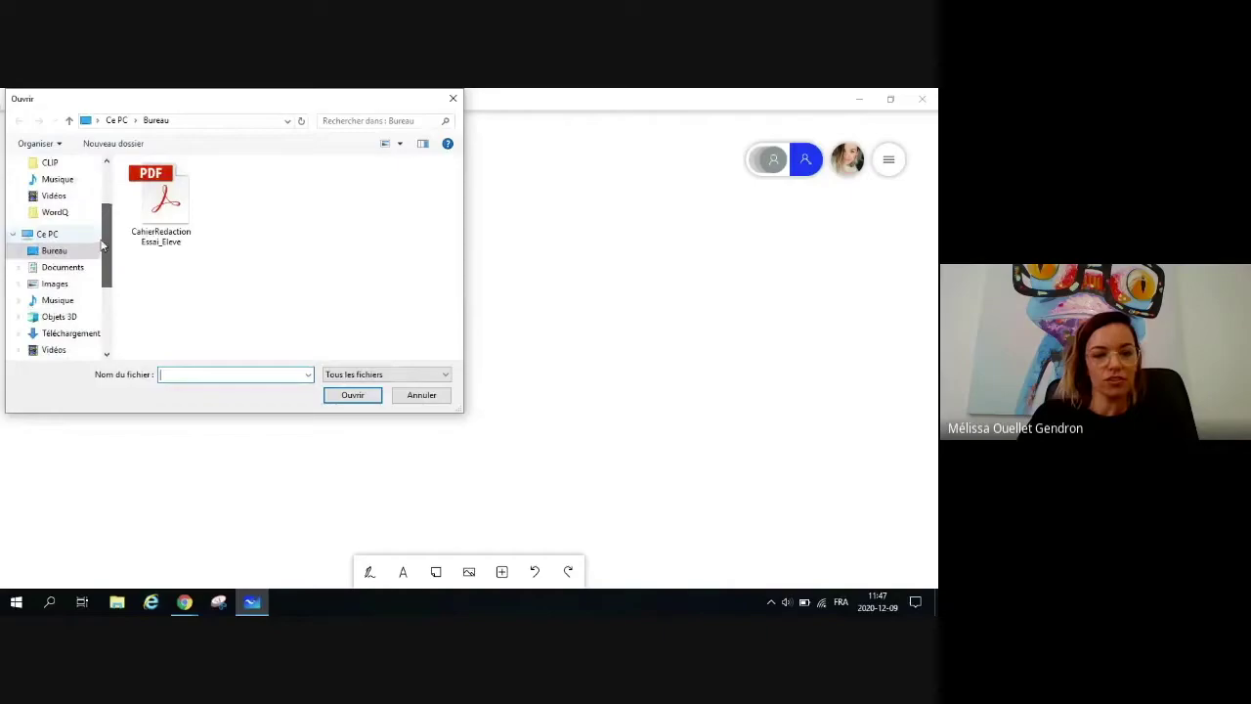
left_click(168, 201)
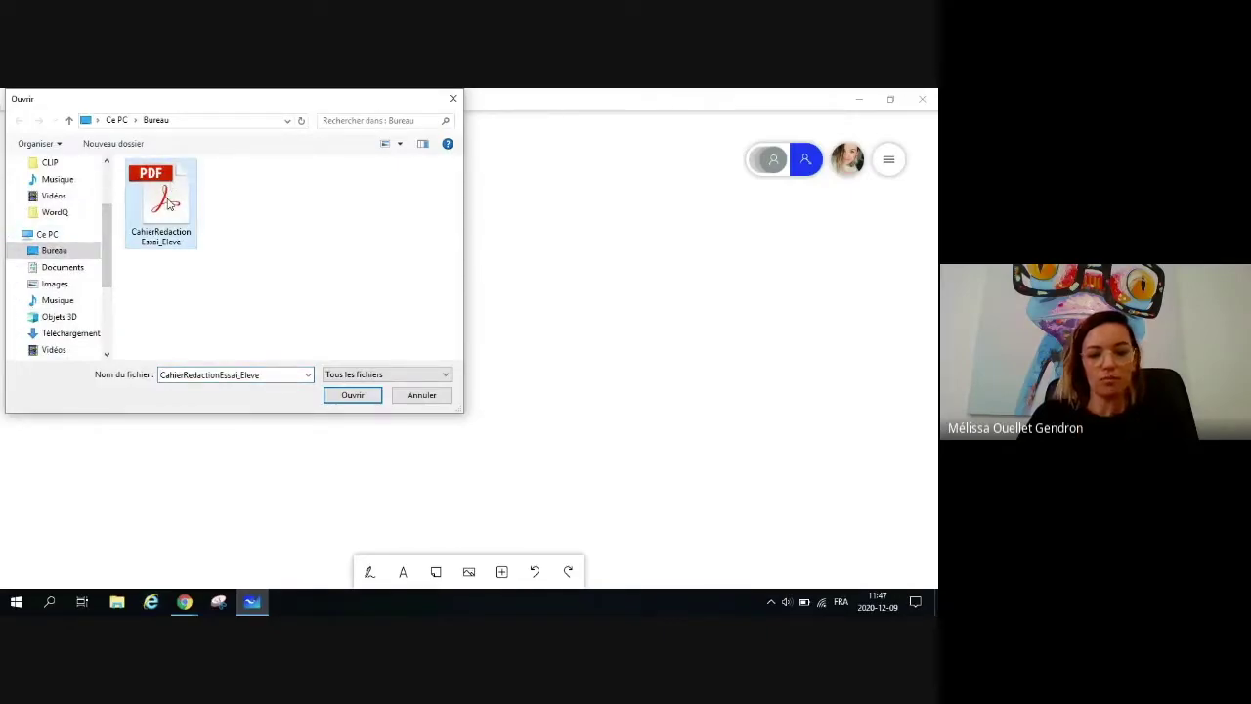
left_click(351, 395)
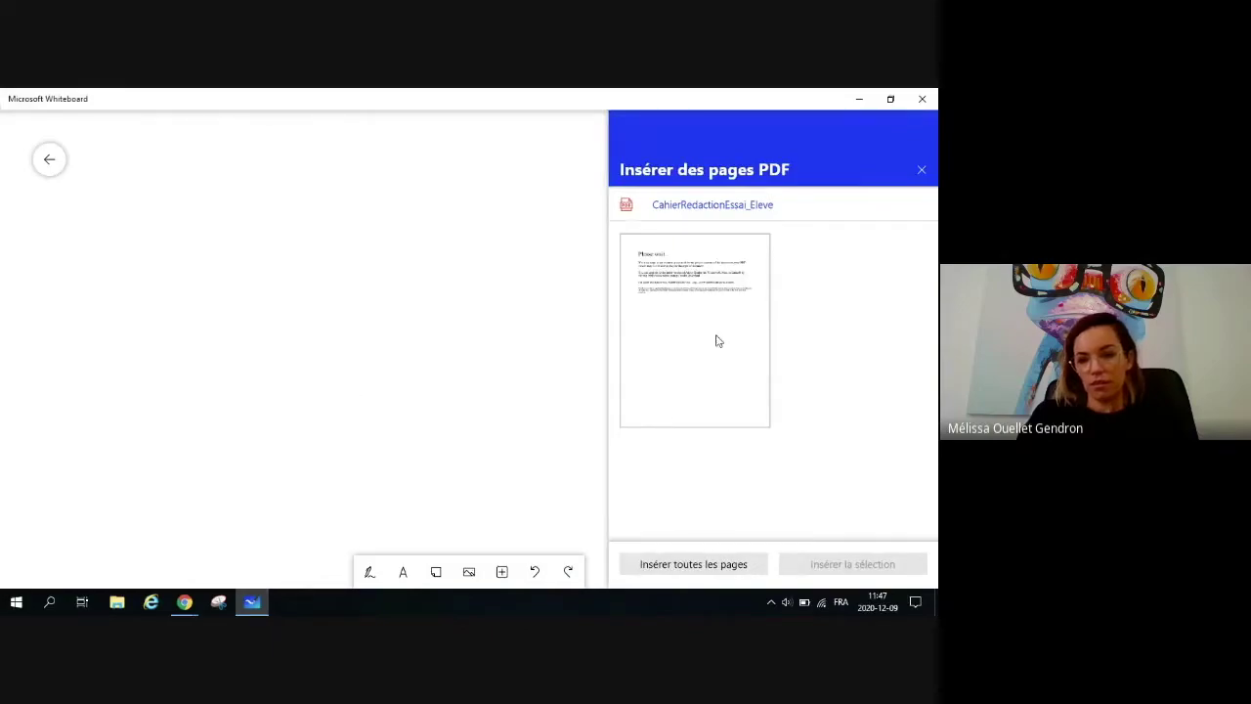
Step: Insert the selected PDF page onto the board and enlarge it by its corner handle
left_click(717, 340)
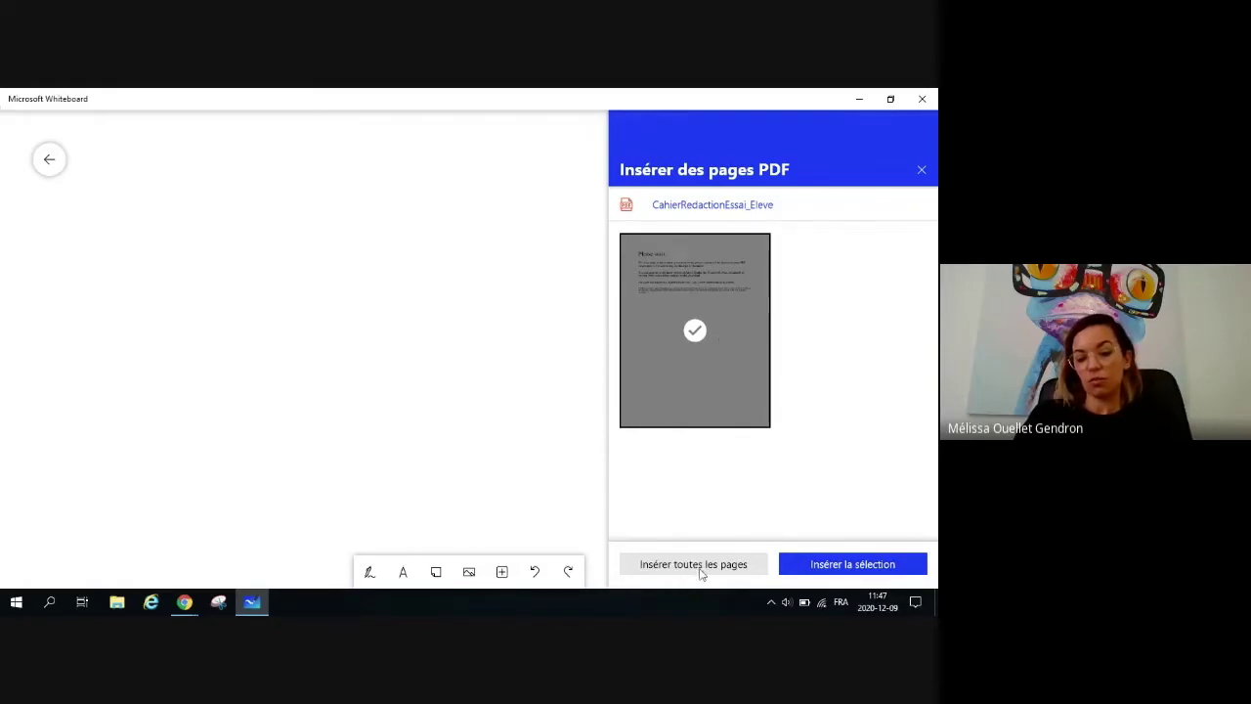
left_click(826, 567)
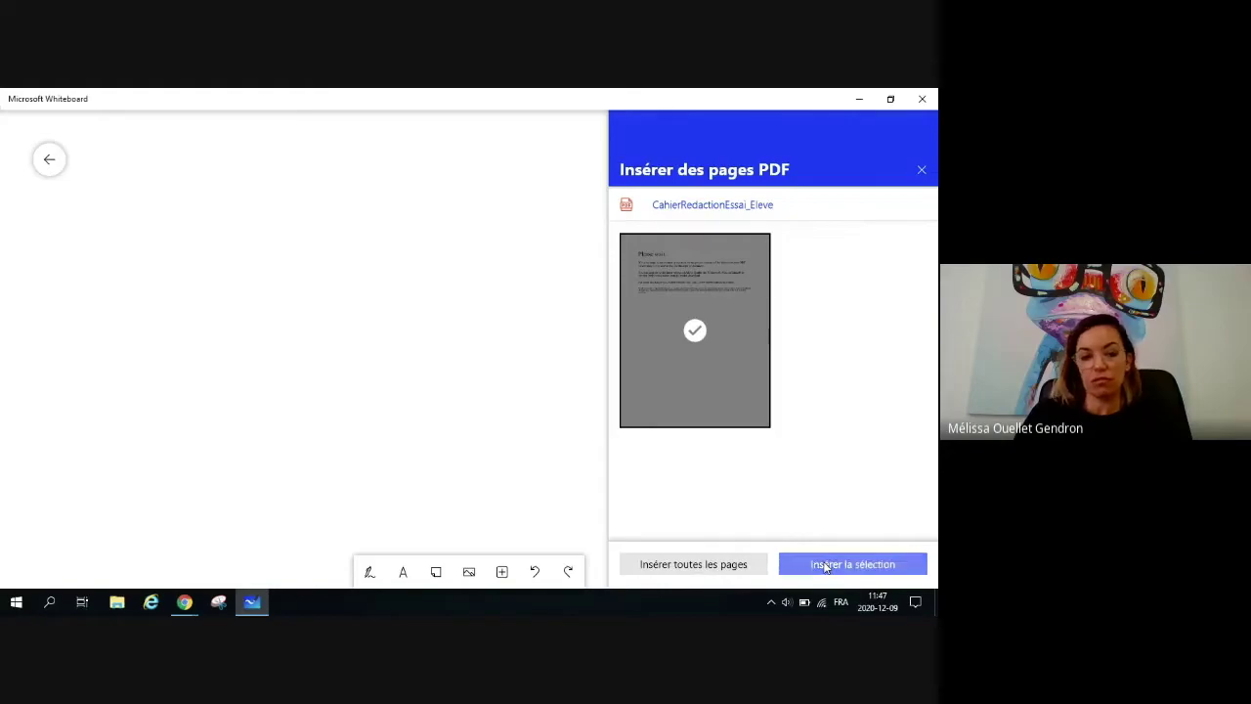
left_click(271, 355)
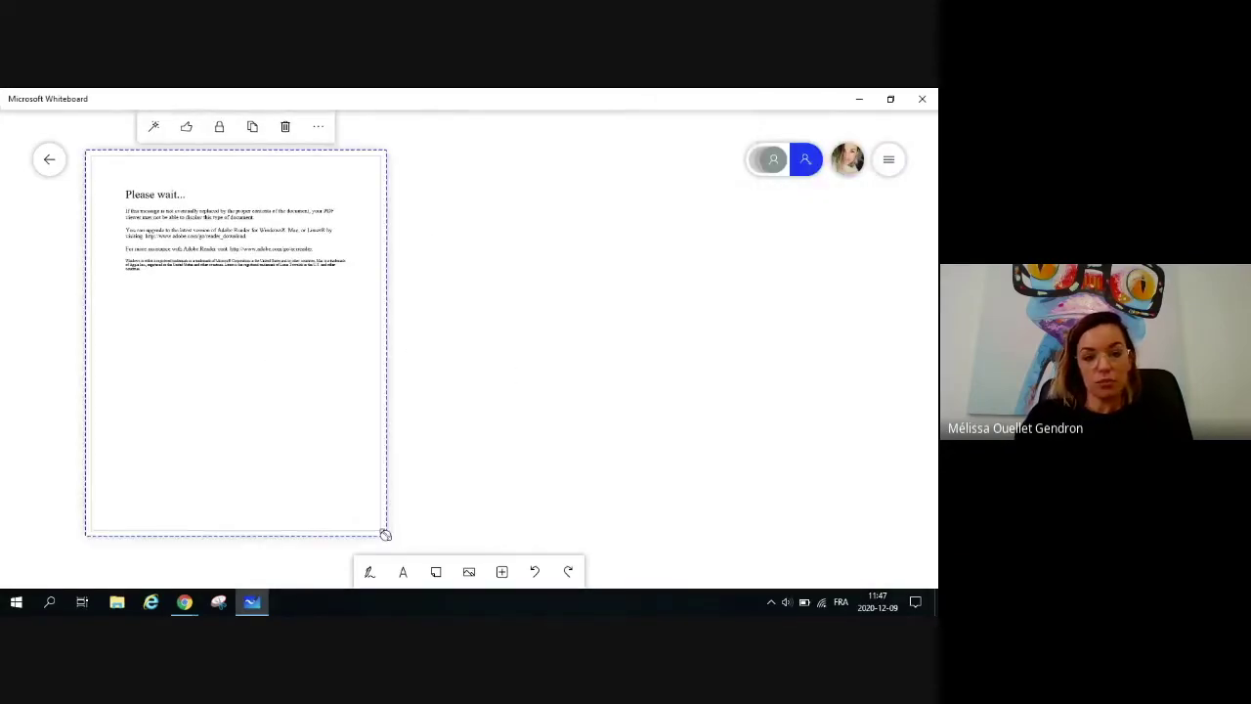
left_click_drag(385, 534, 446, 612)
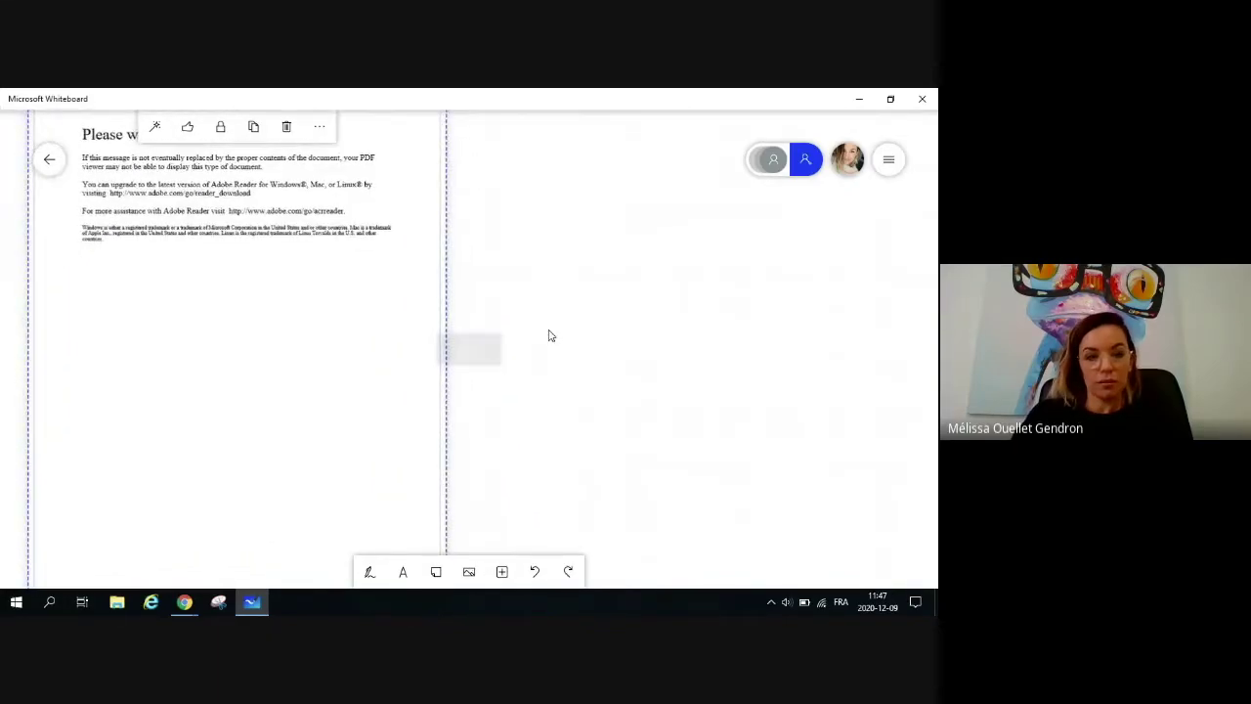
Step: Bring the whole enlarged page into view and pick the blue pen for annotating
scroll(549, 335, "down", 3)
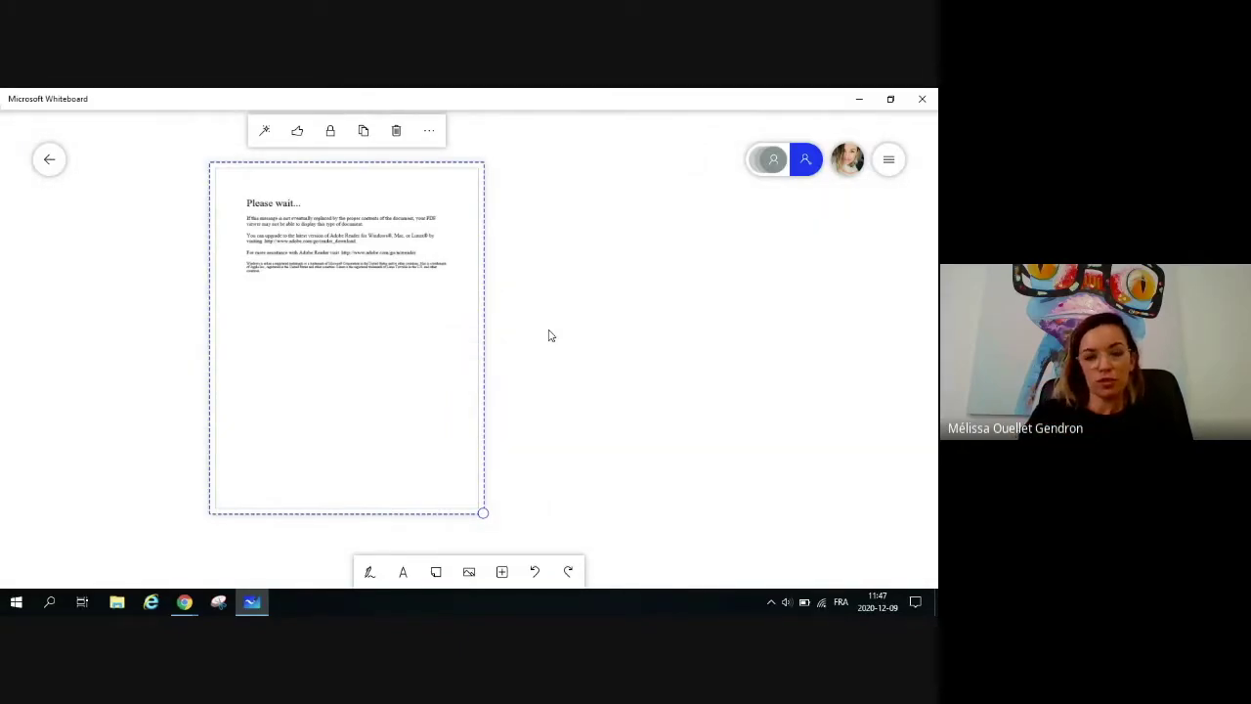
scroll(548, 335, "up", 5)
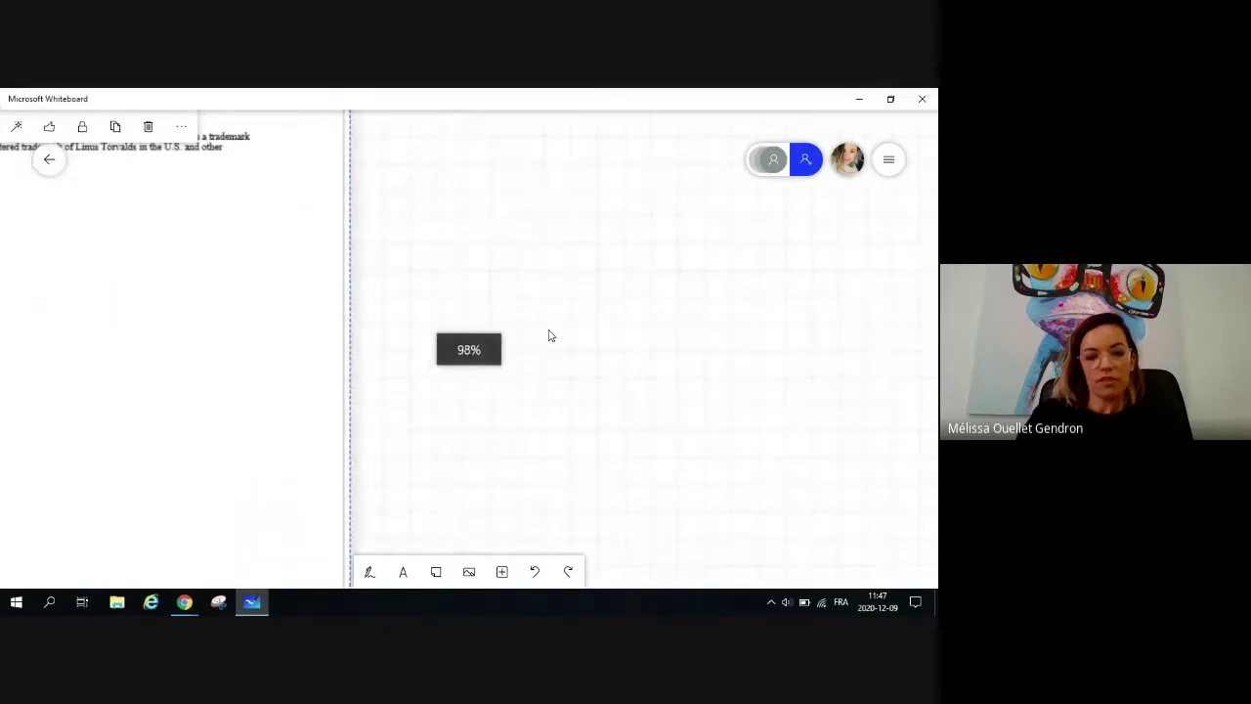
left_click(395, 226)
left_click_drag(398, 230, 863, 466)
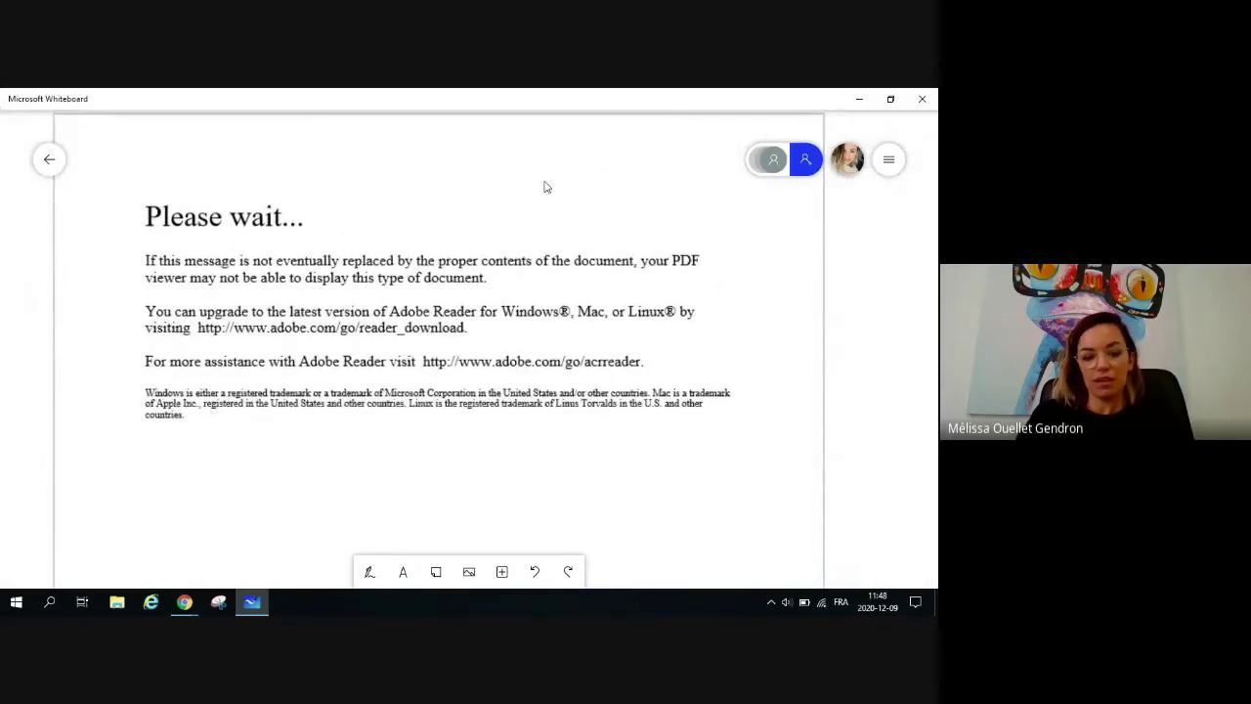
left_click(369, 573)
left_click(370, 577)
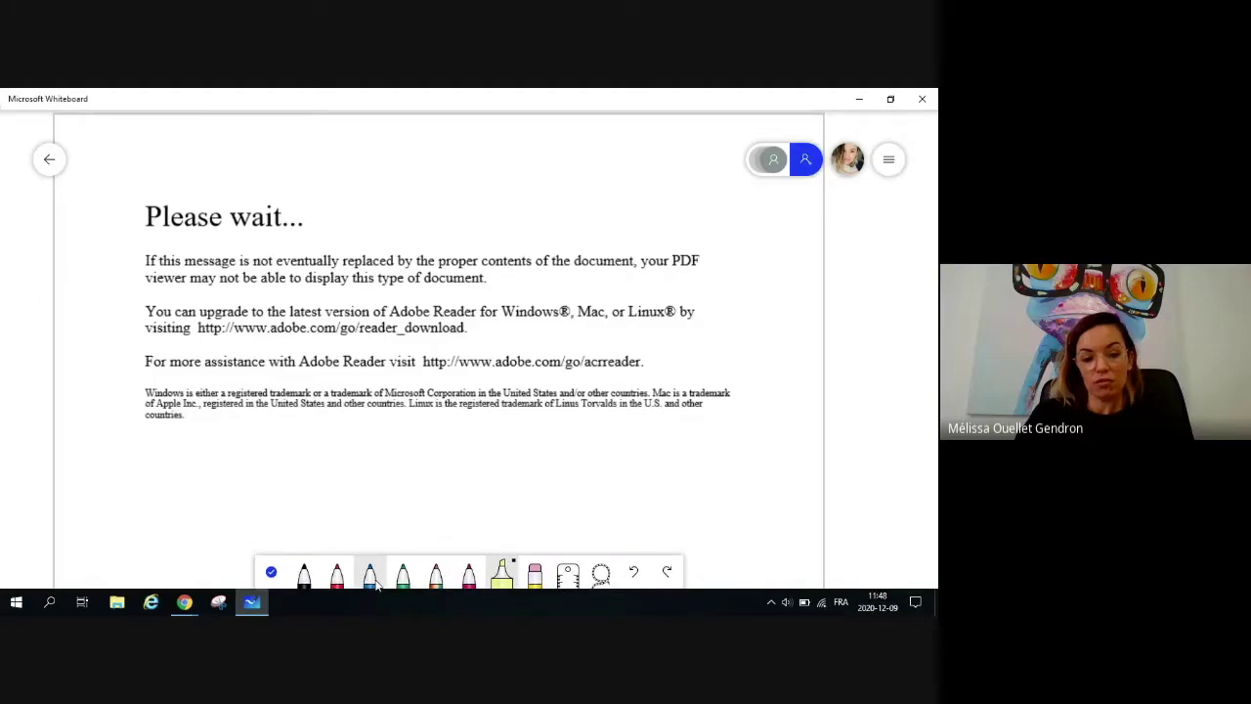
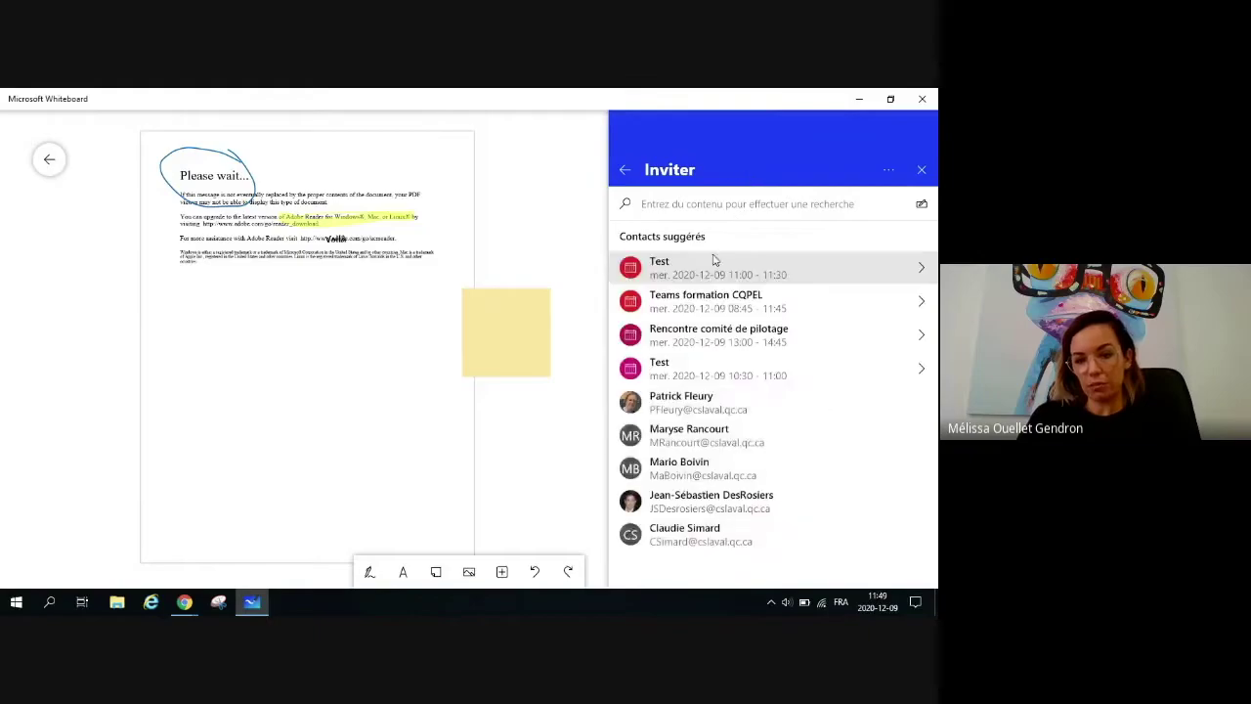
Step: Send the collaborator an edit-rights invitation and display the board's participant list
left_click(684, 401)
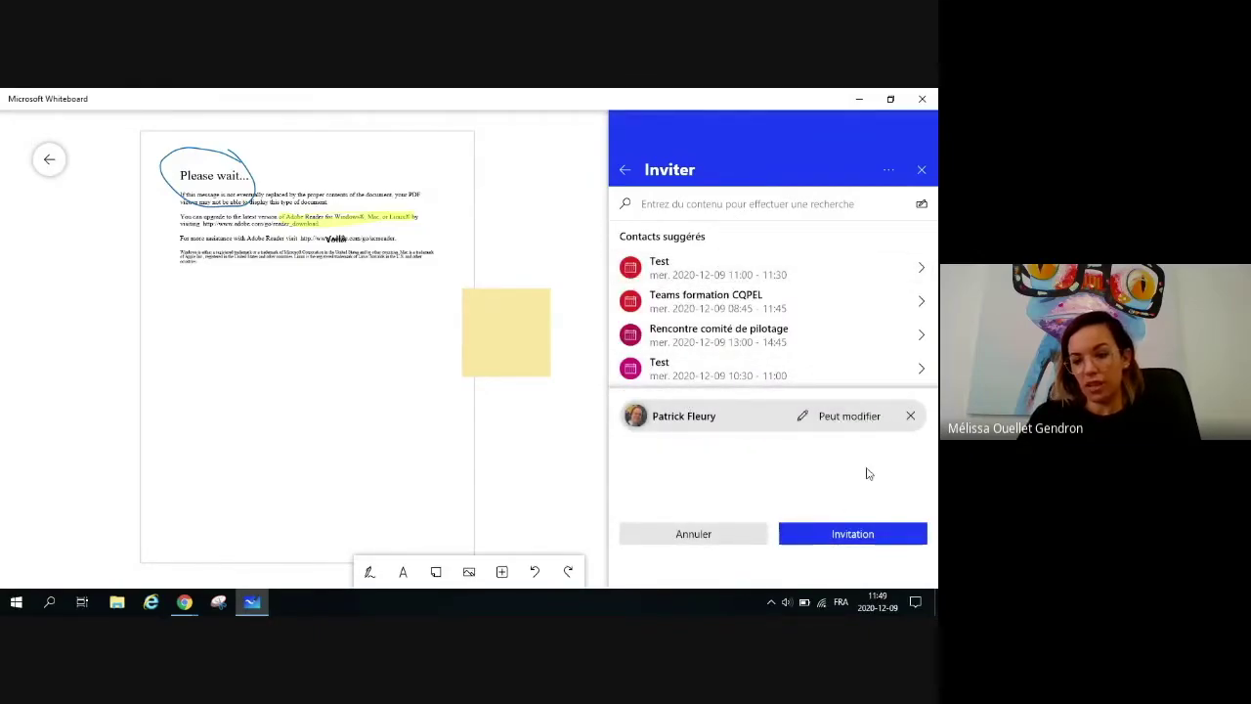
left_click(836, 533)
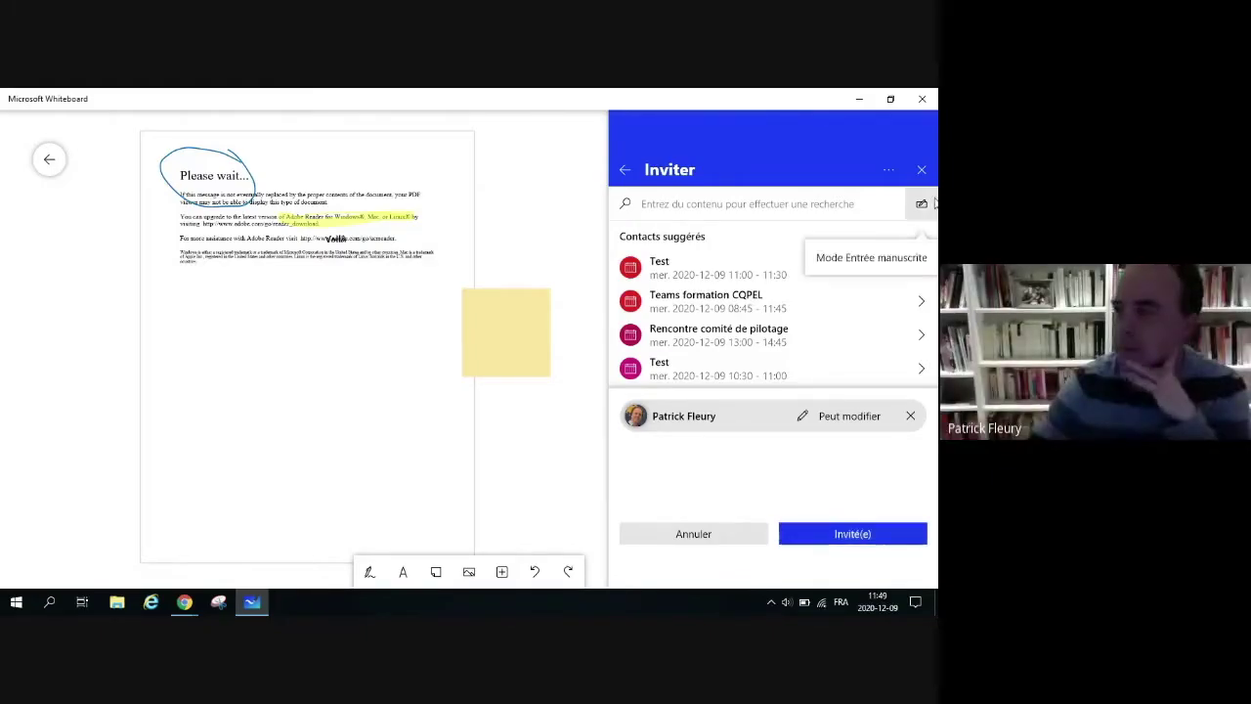
left_click(922, 171)
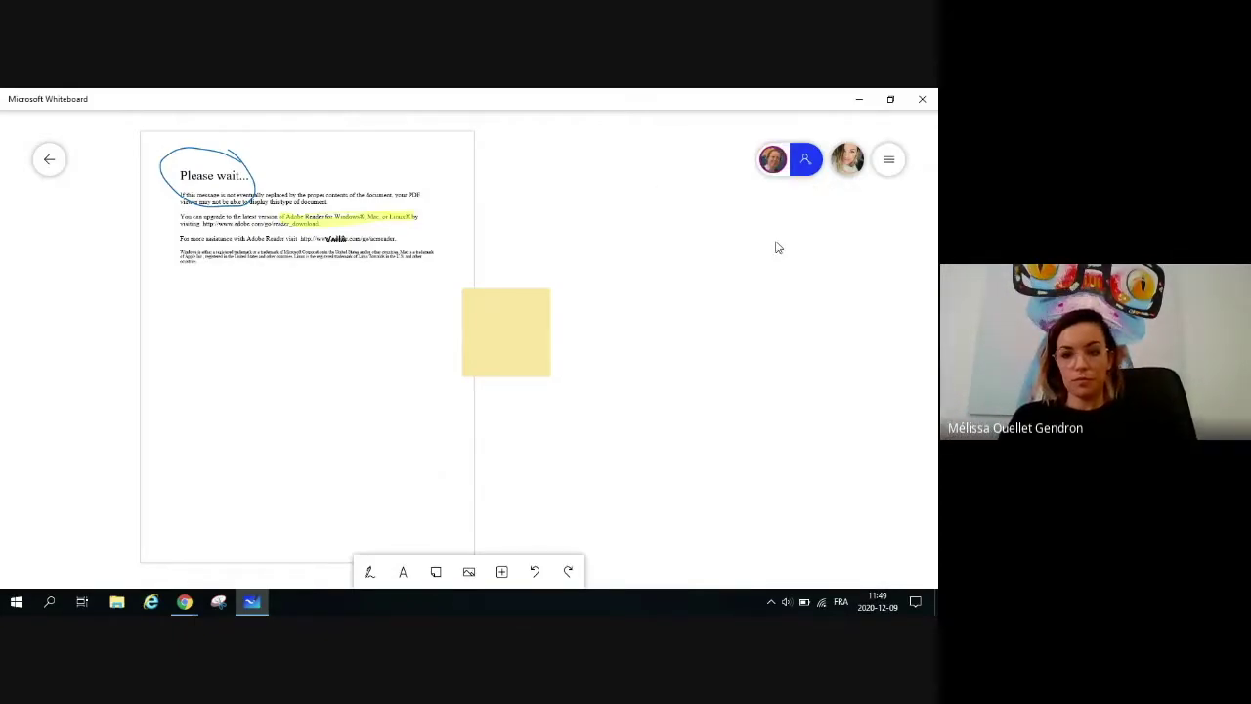
left_click(767, 162)
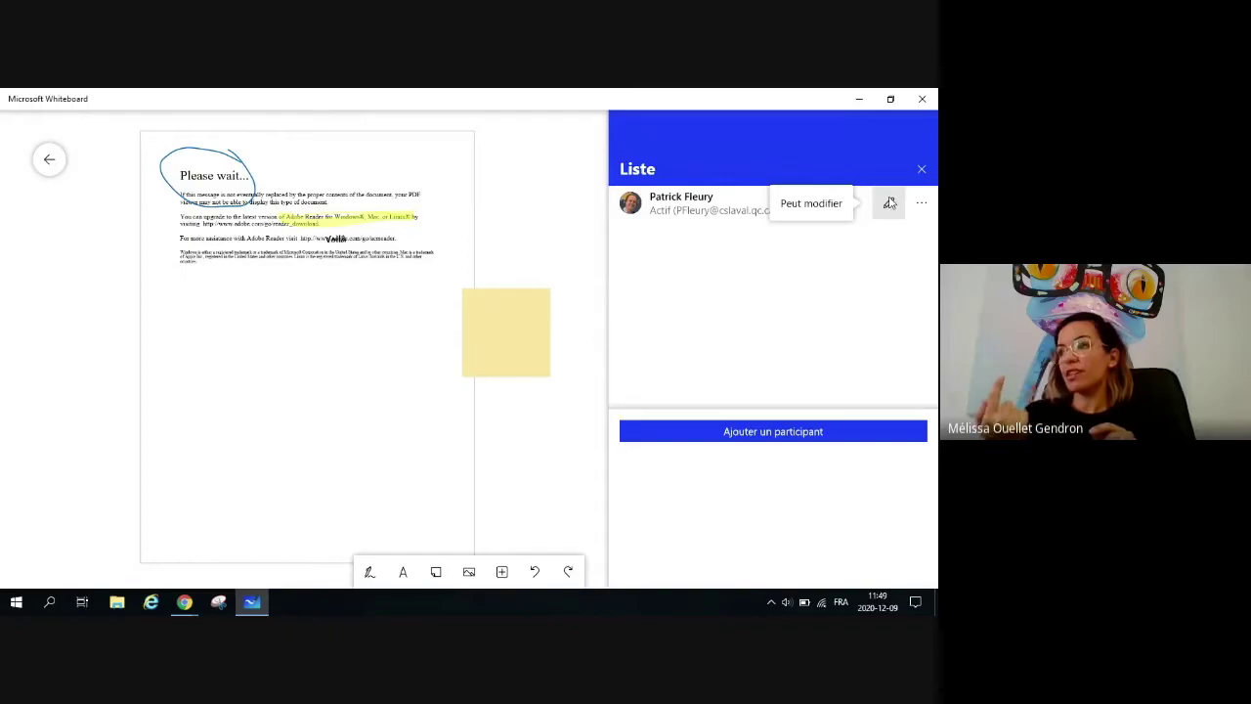
Step: Switch the collaborator to Lecture seule, then back to Peut modifier
left_click(890, 204)
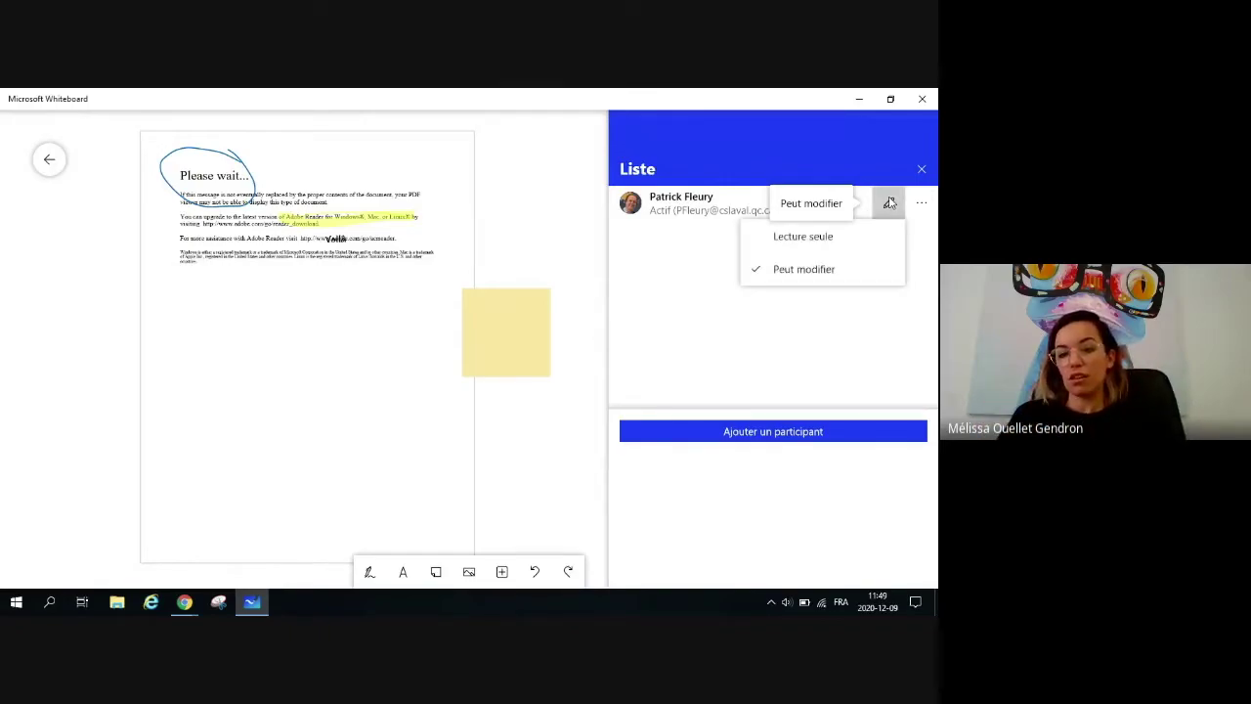
left_click(782, 248)
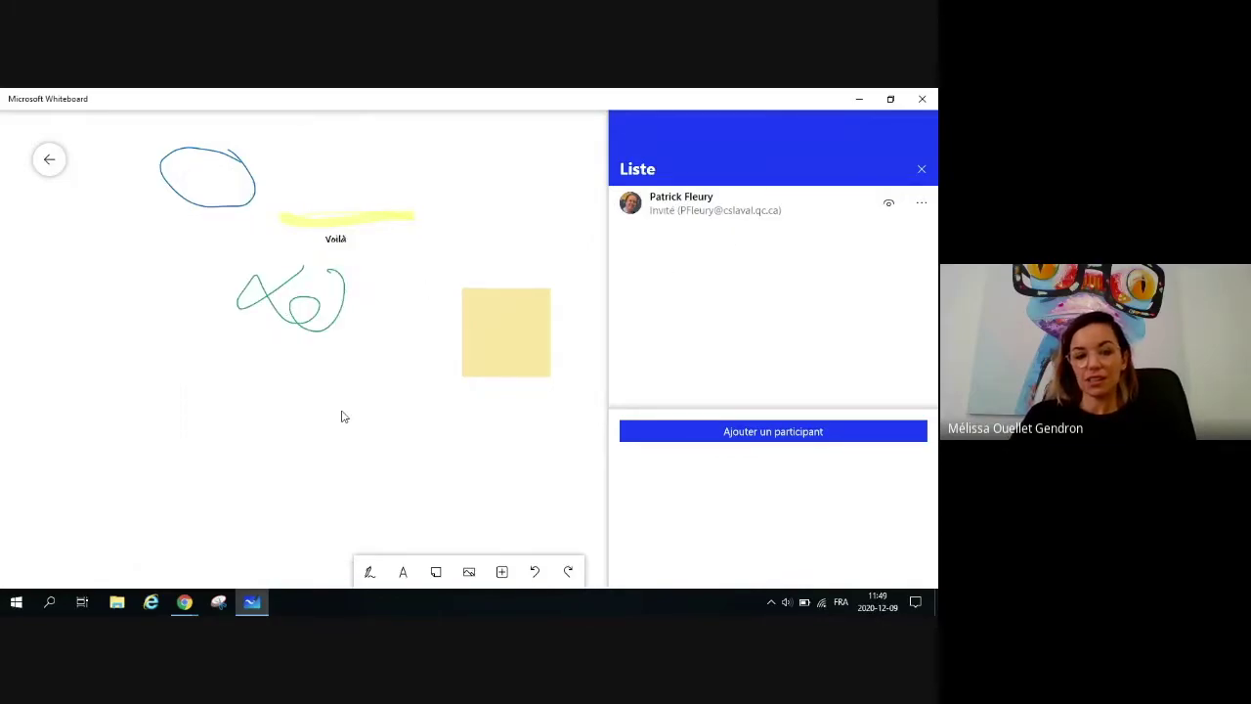
left_click(888, 204)
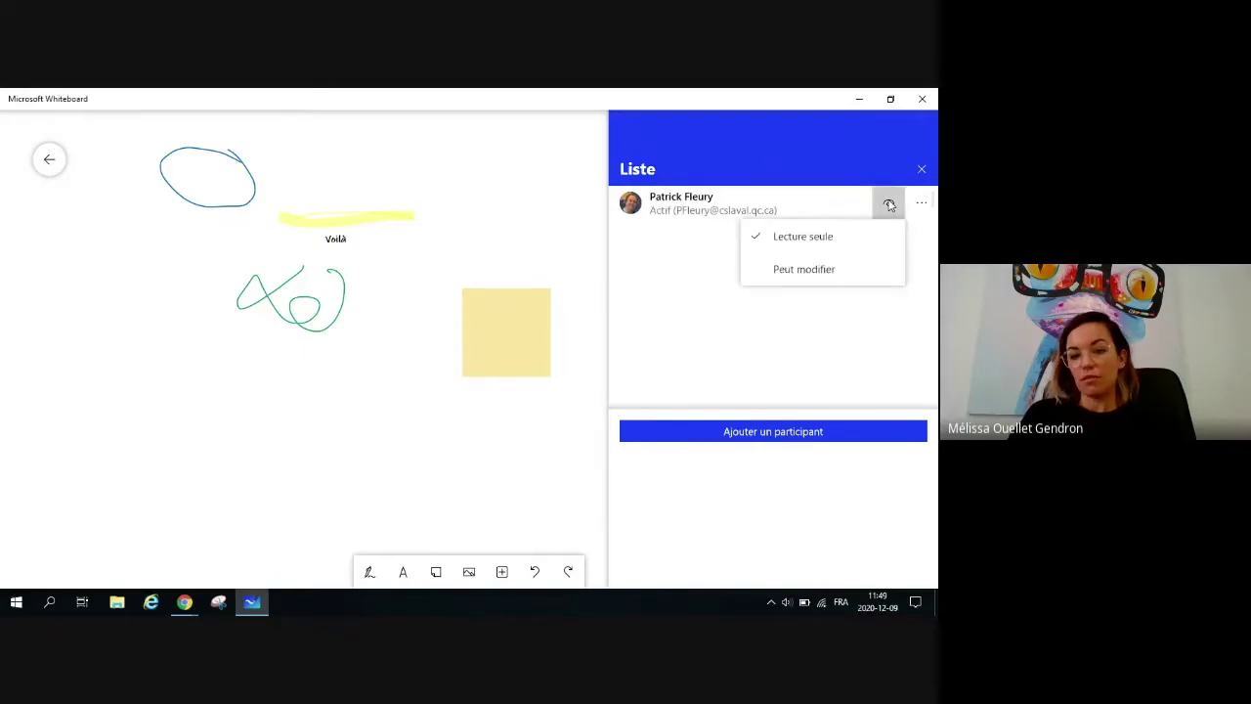
left_click(813, 271)
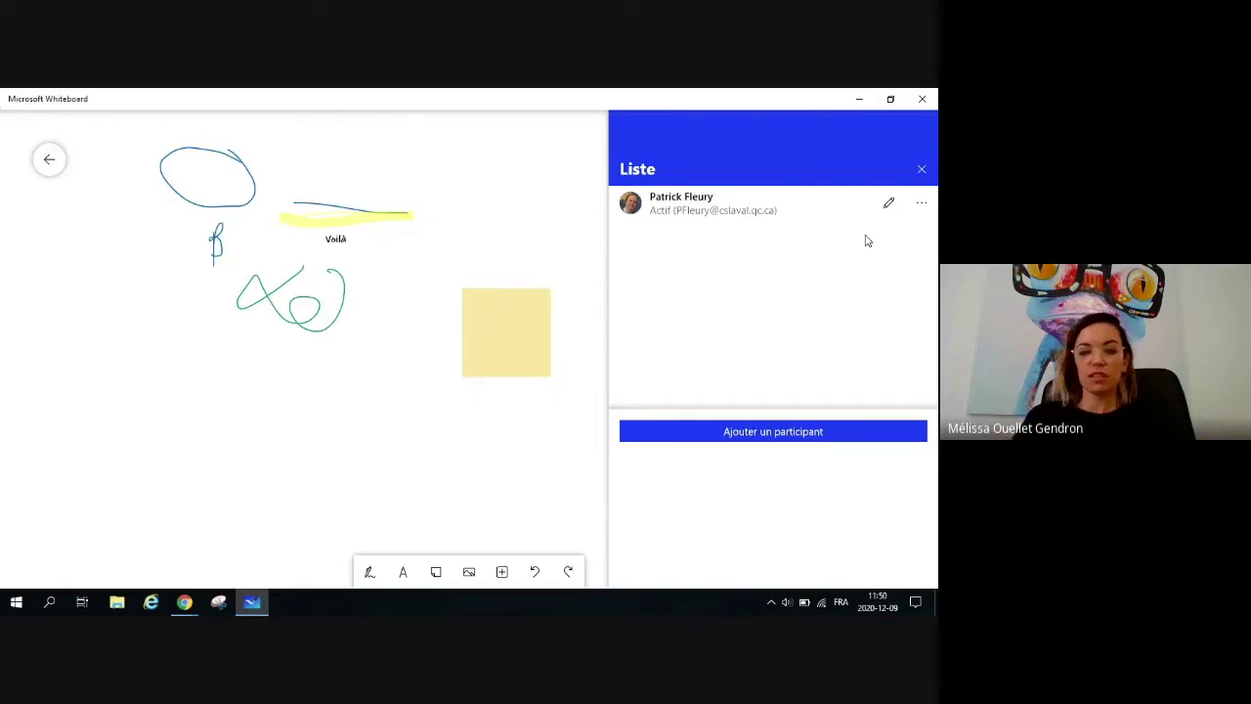
Step: Dismiss the collaborator's extra options, close the Liste panel and bring up the board settings
left_click(920, 204)
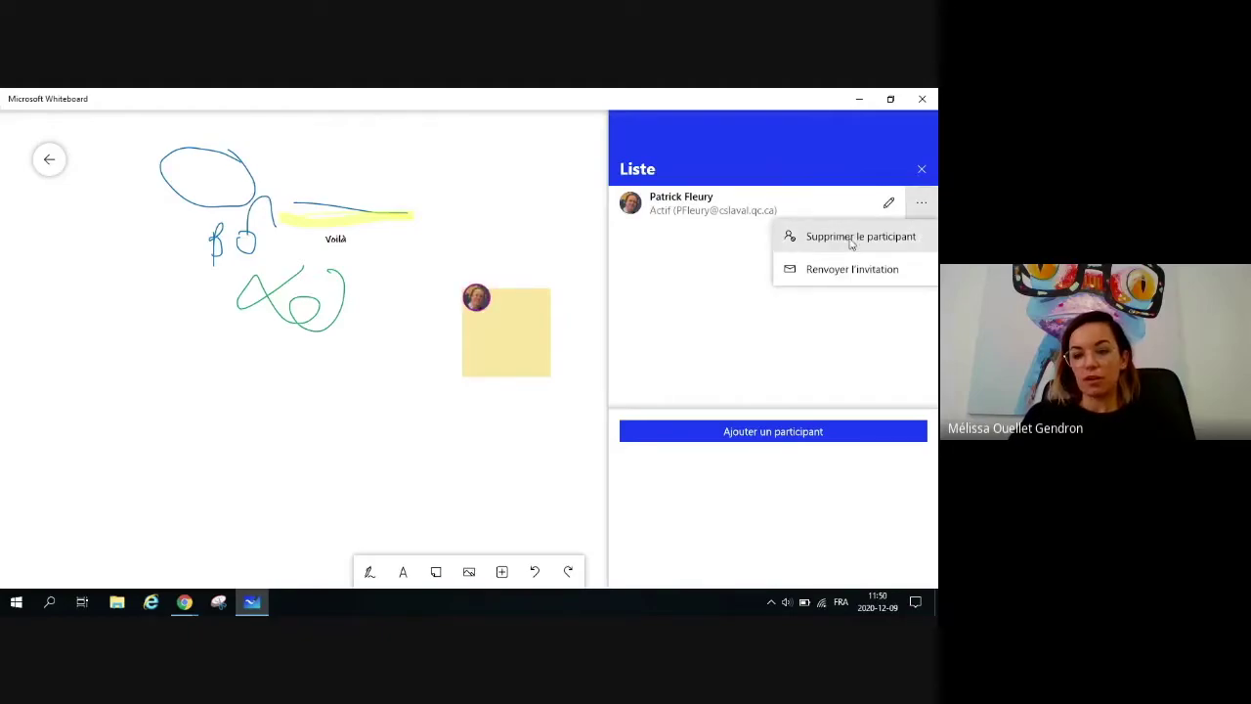
left_click(731, 332)
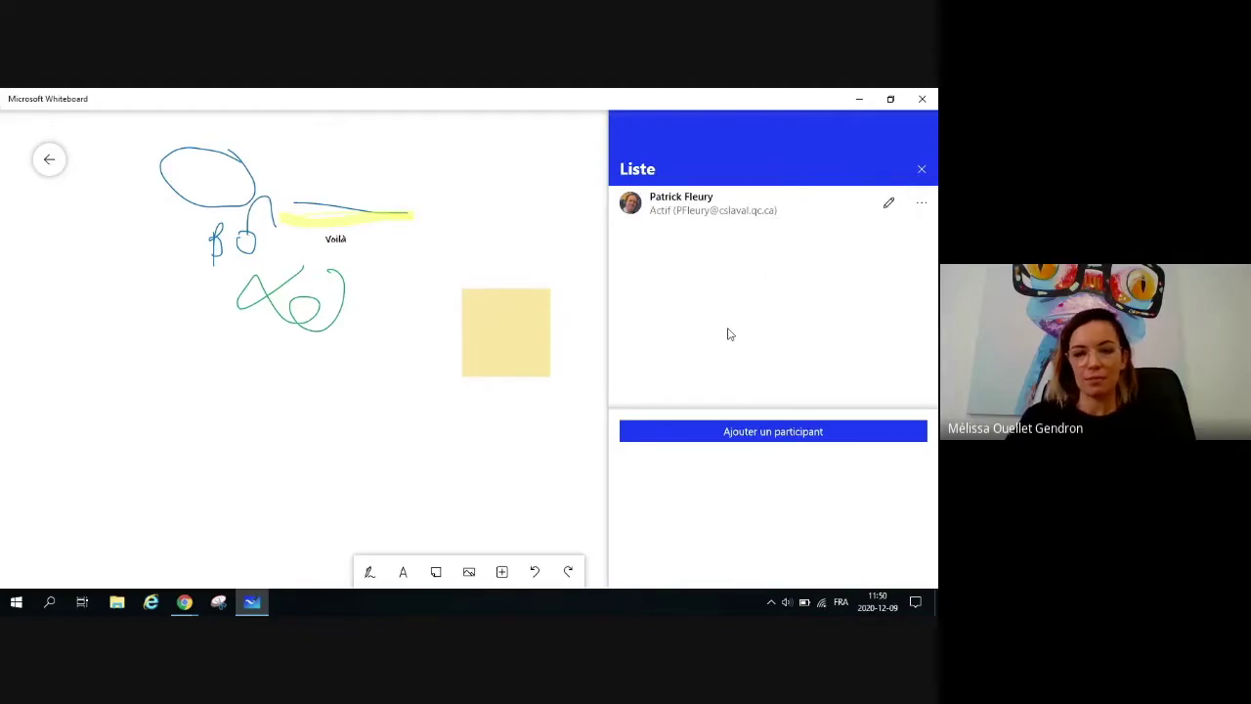
left_click(921, 169)
left_click(889, 161)
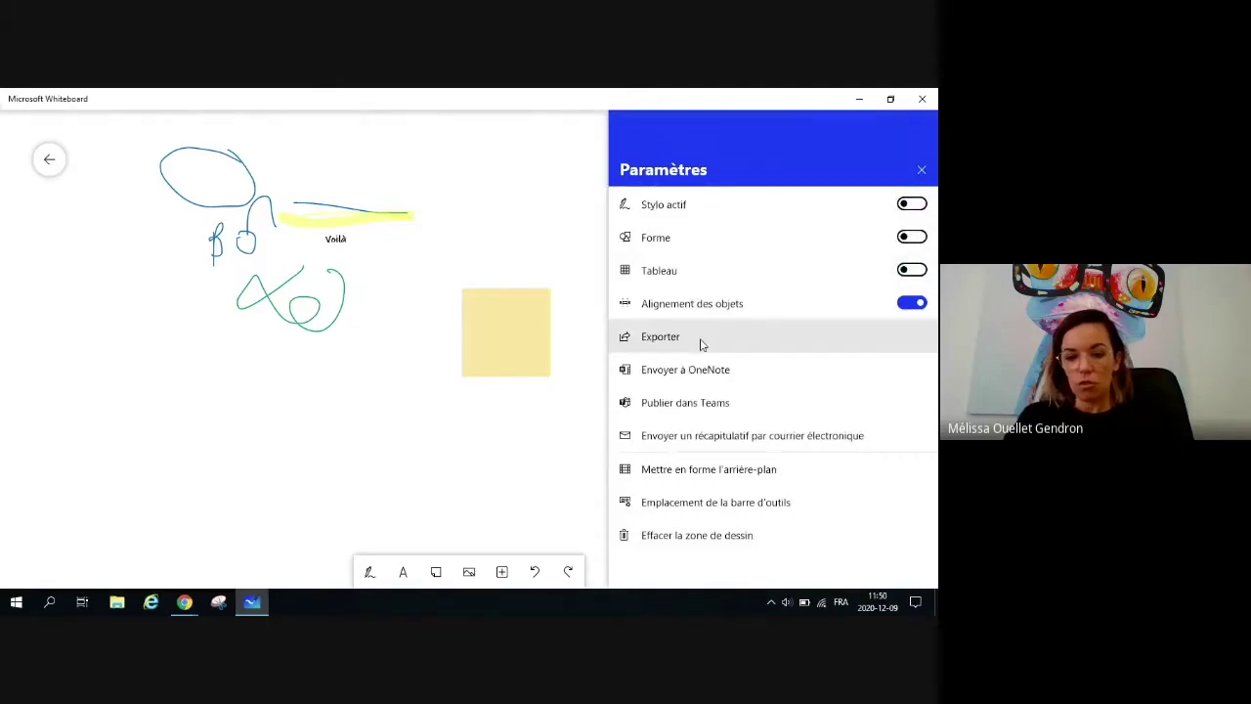
Step: Review the PNG and SVG options under Exporter, then close the Paramètres panel
left_click(645, 344)
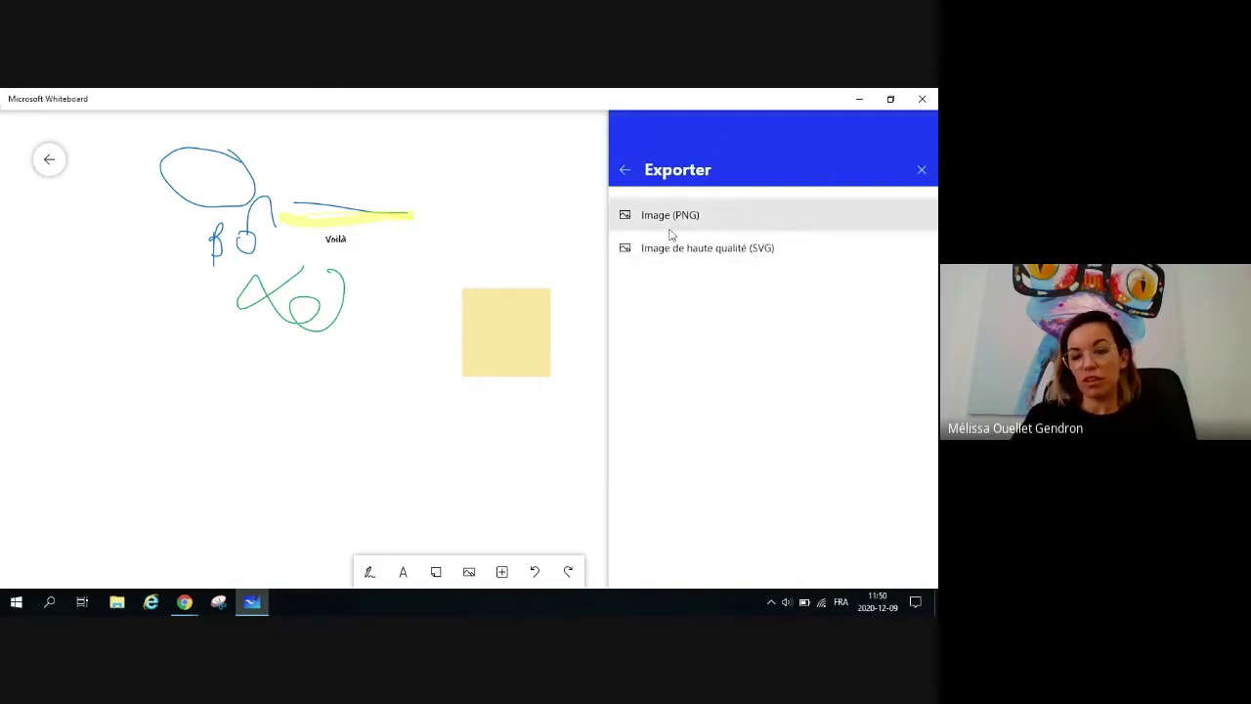
left_click(624, 170)
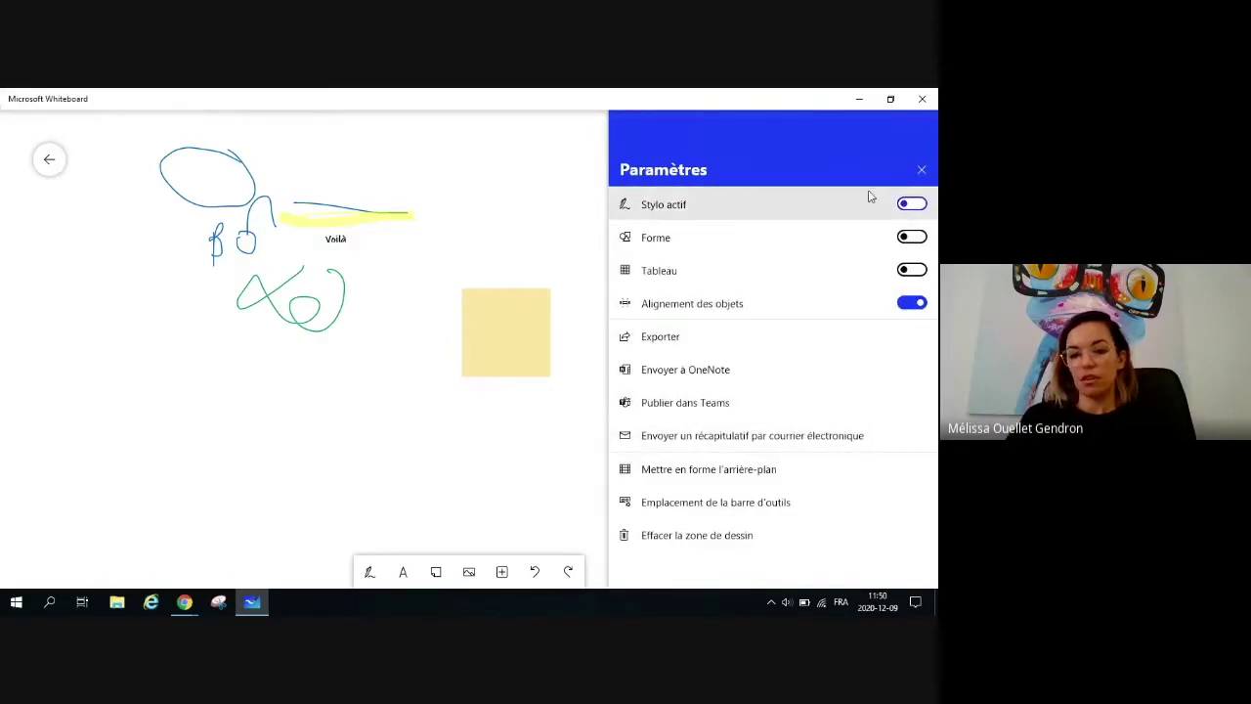
left_click(922, 172)
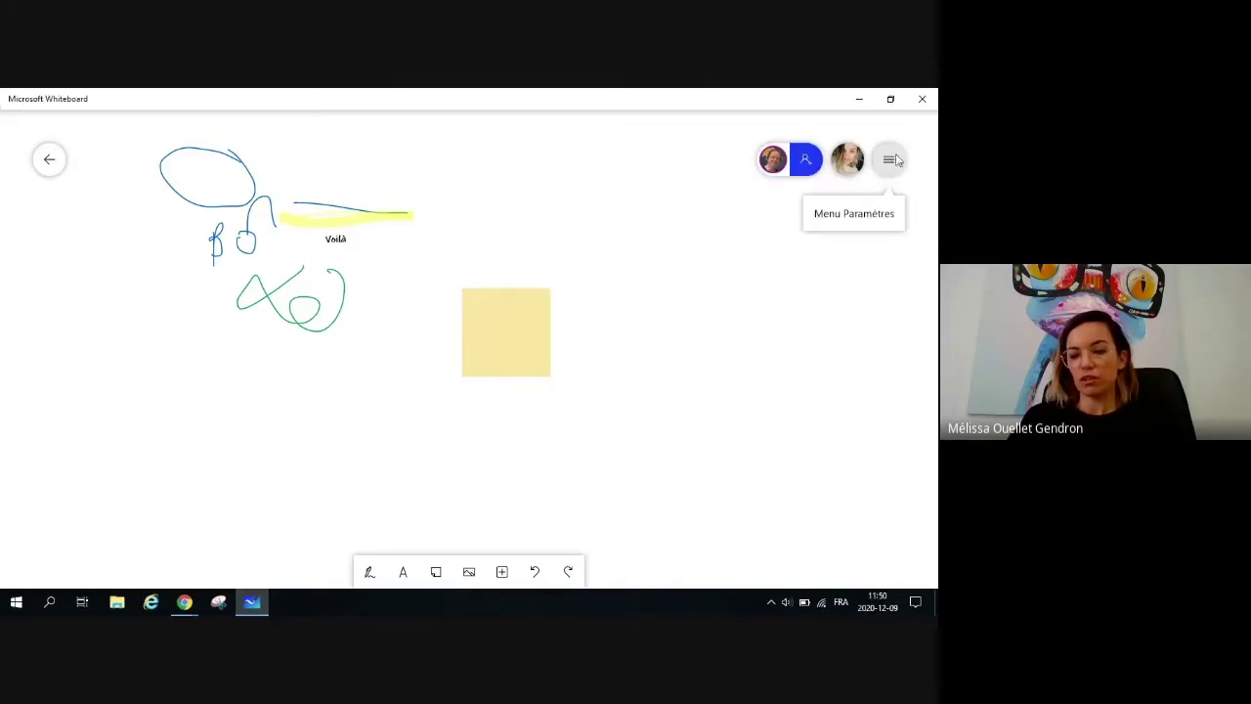
Step: Under Mettre en forme l'arrière-plan, try the Règle large grid, then pick the light-grey swatch
left_click(884, 163)
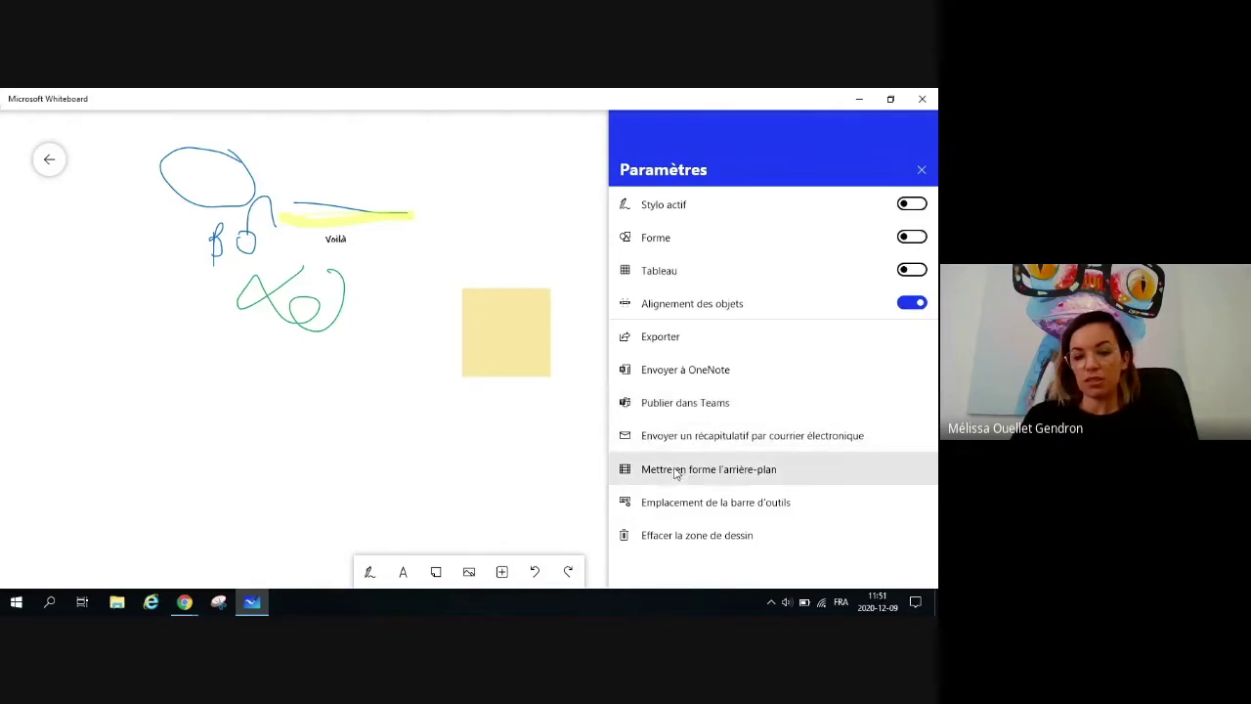
left_click(728, 473)
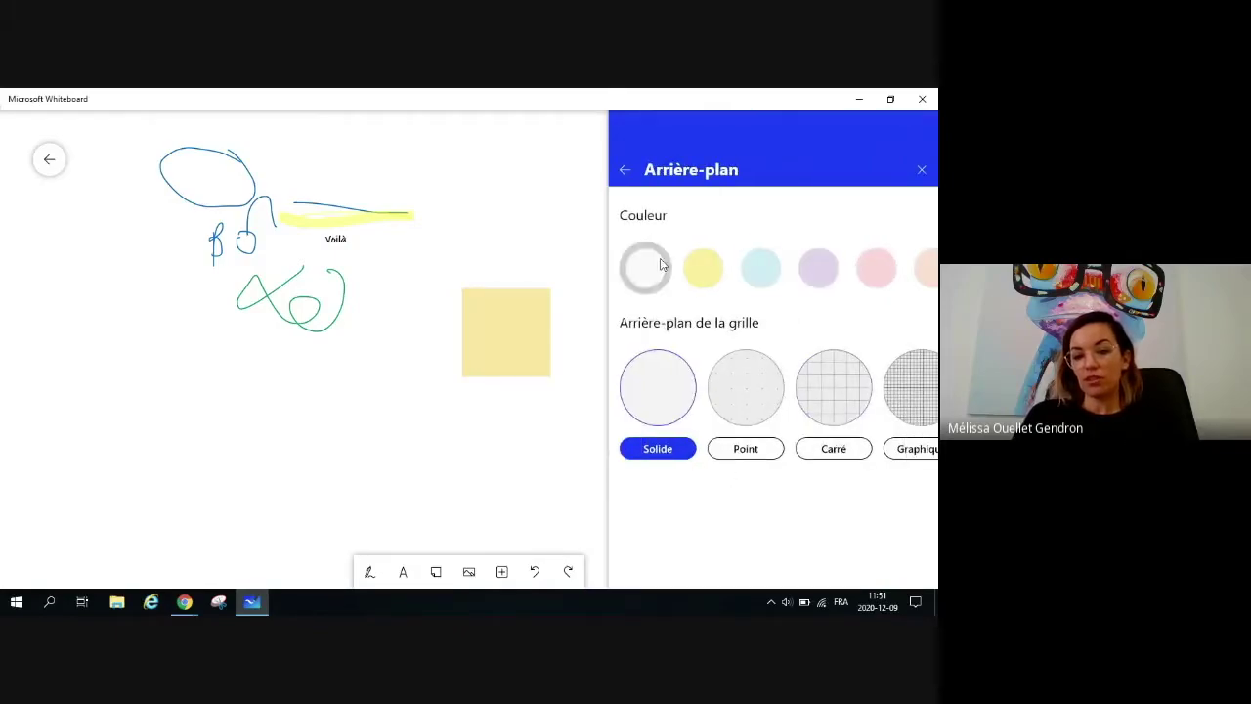
scroll(878, 274, "right", 3)
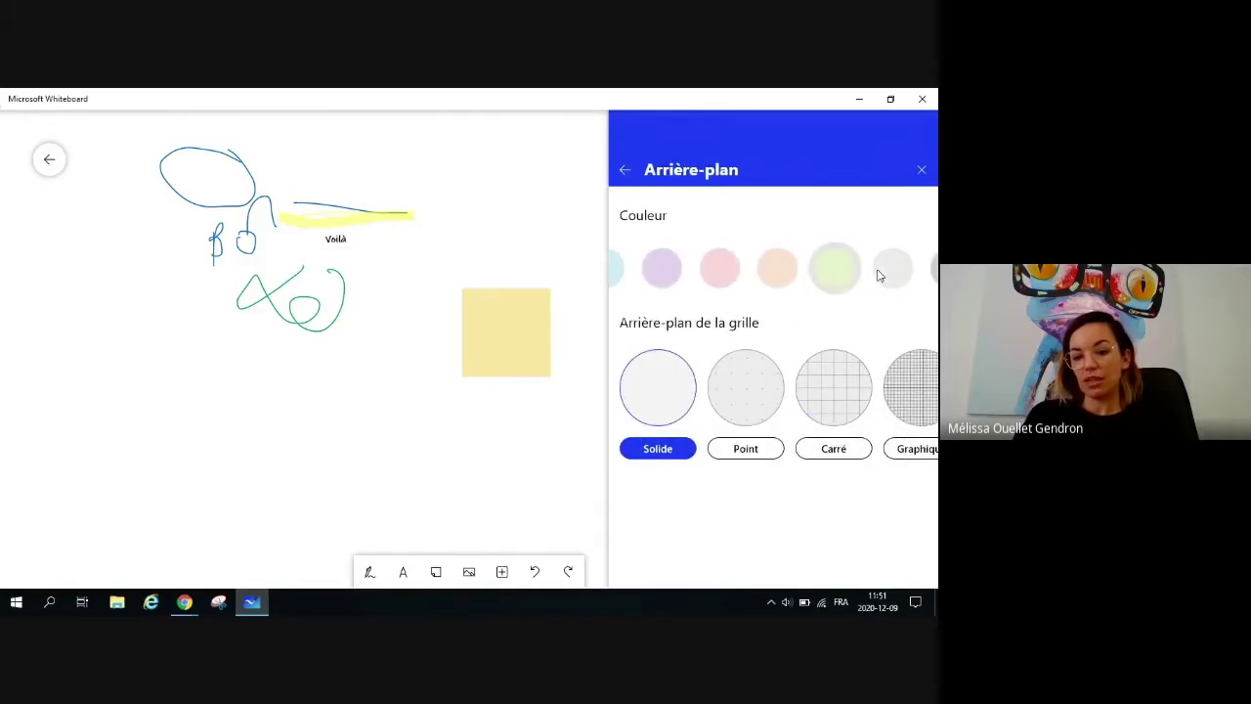
scroll(878, 276, "right", 2)
mouse_move(883, 391)
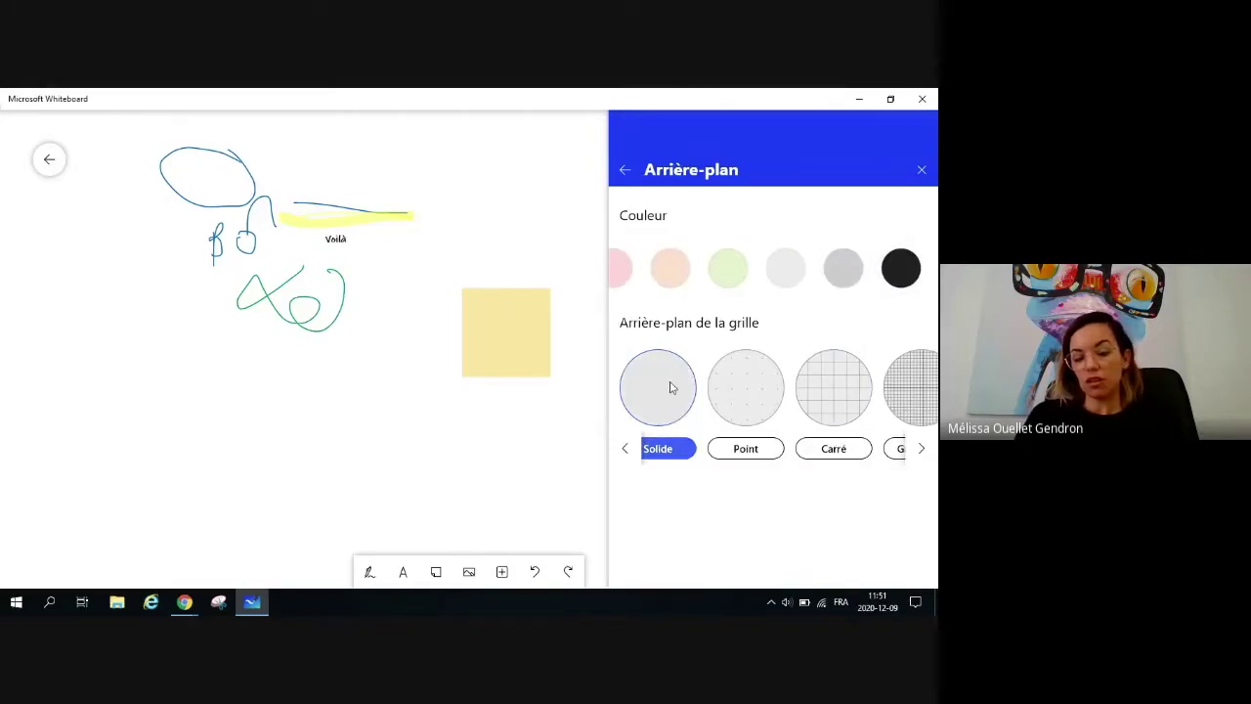
scroll(865, 398, "down", 5)
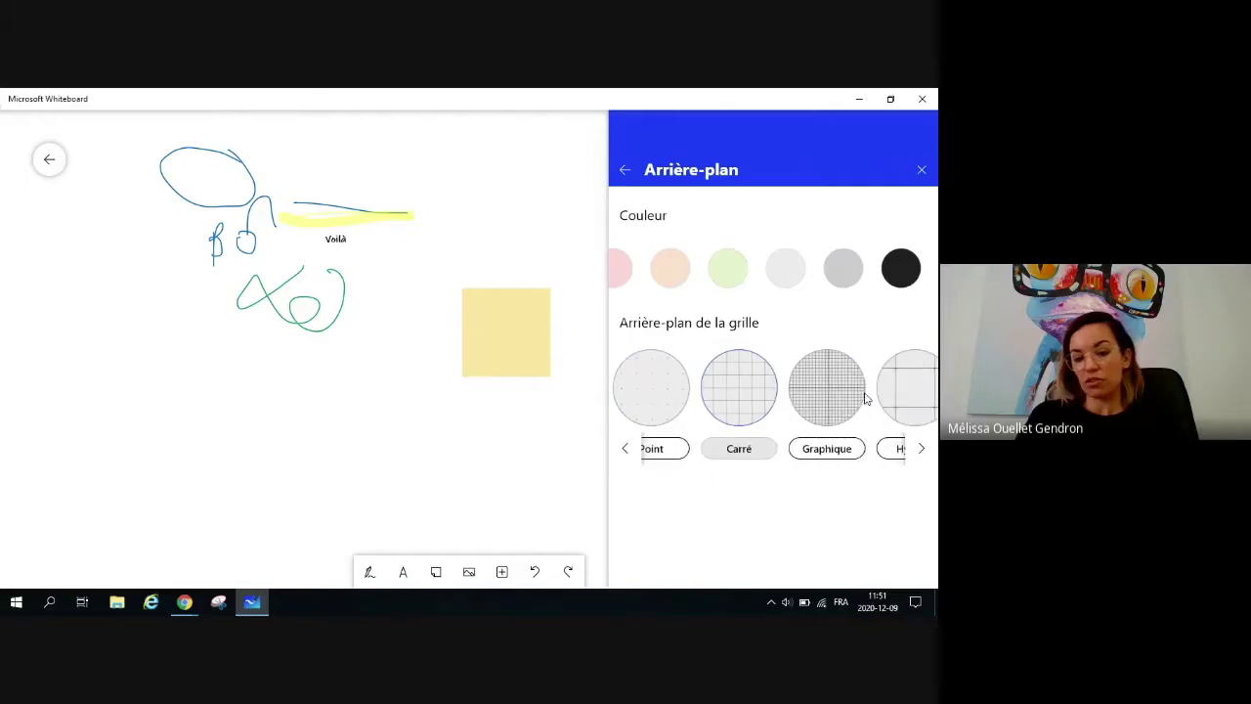
scroll(865, 398, "down", 2)
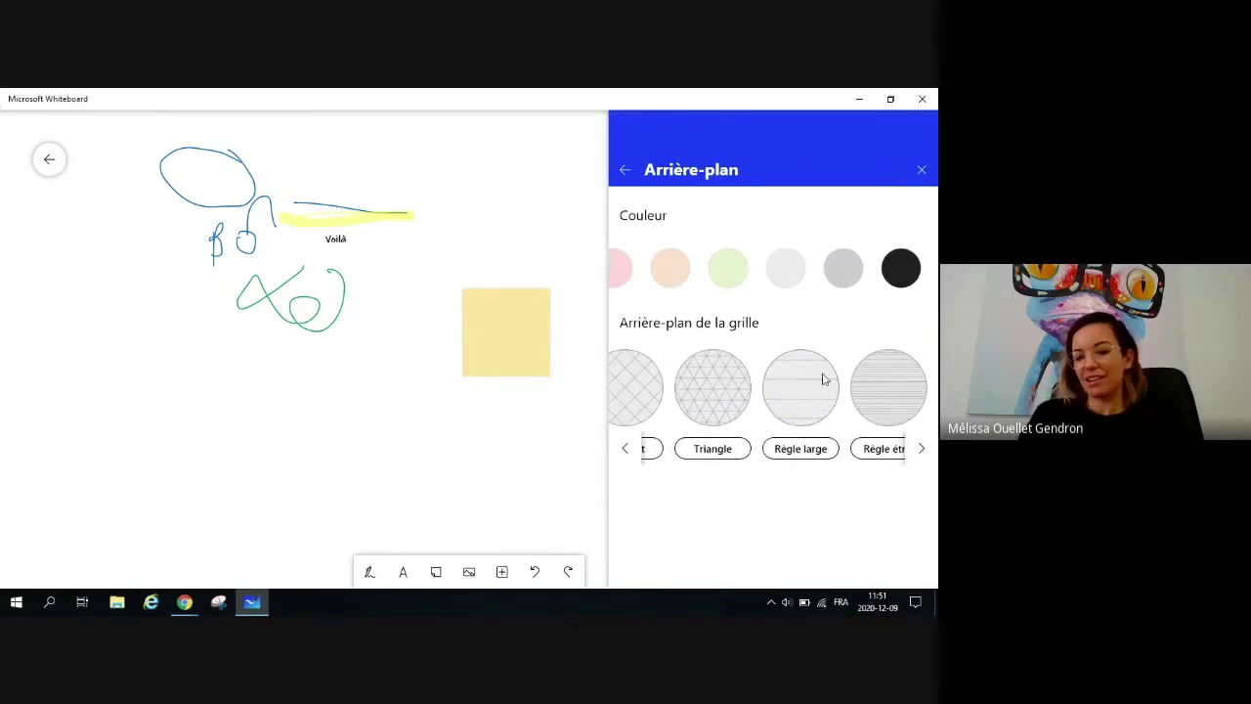
left_click(823, 387)
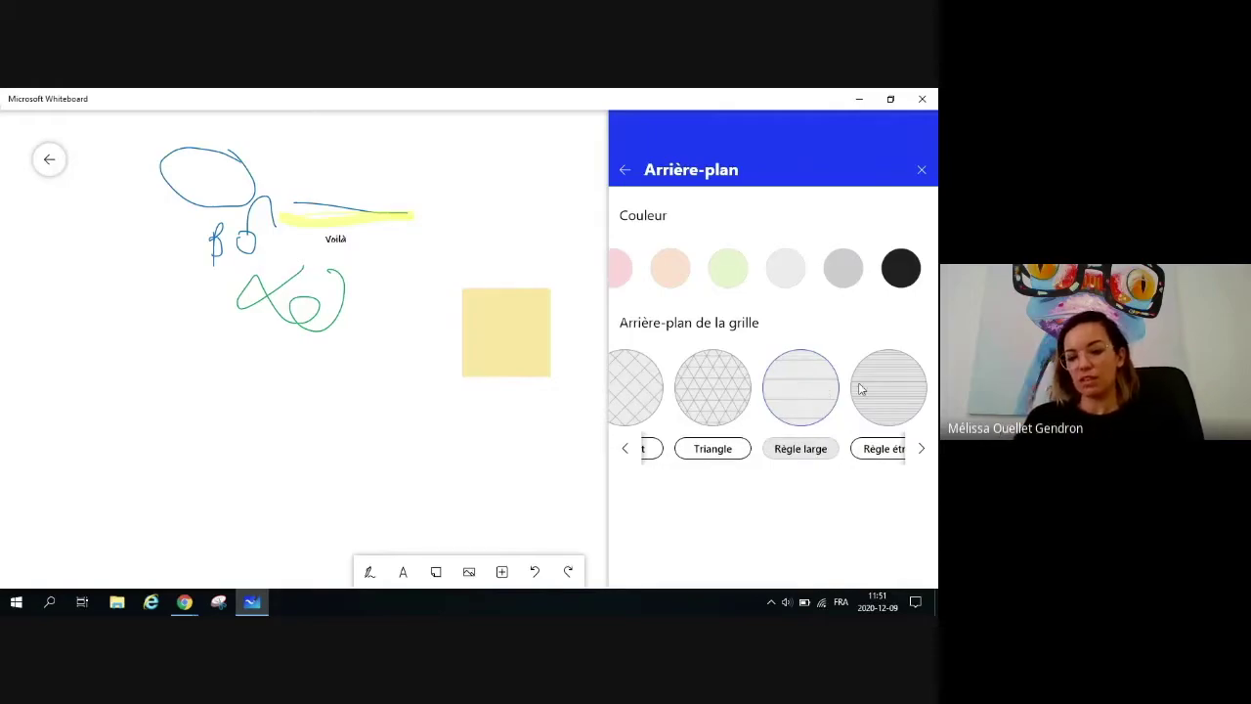
scroll(758, 411, "up", 4)
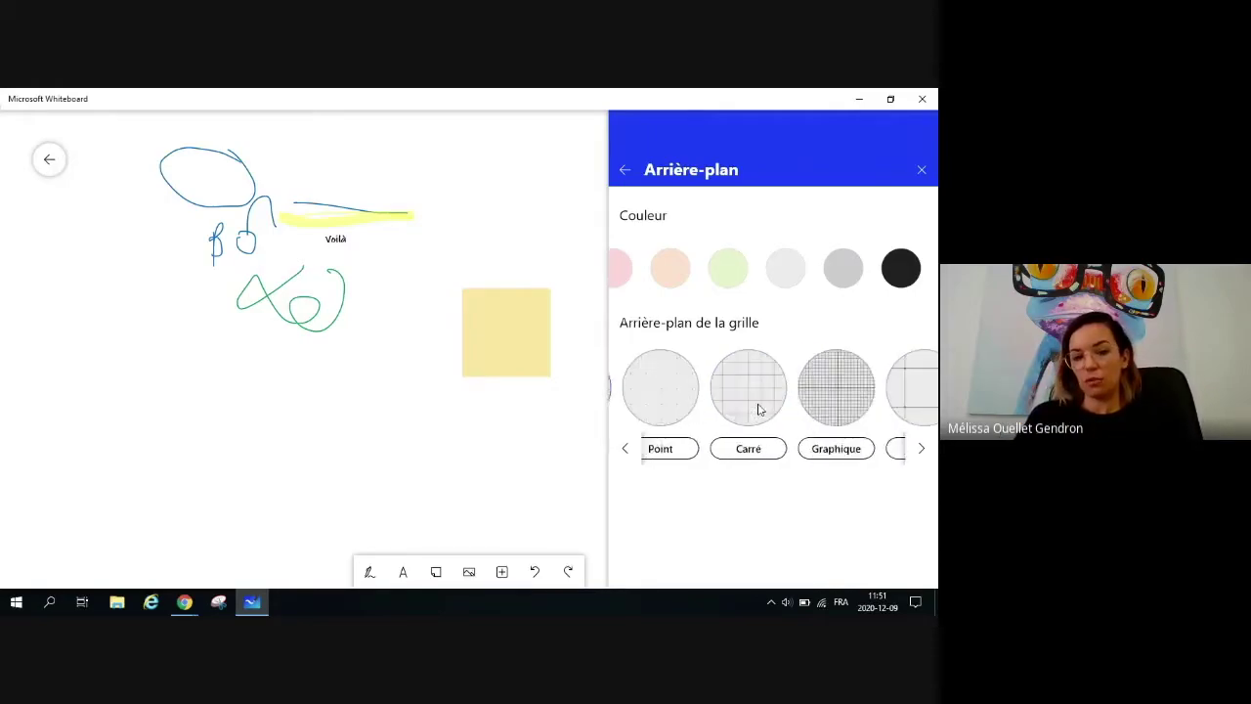
left_click(848, 270)
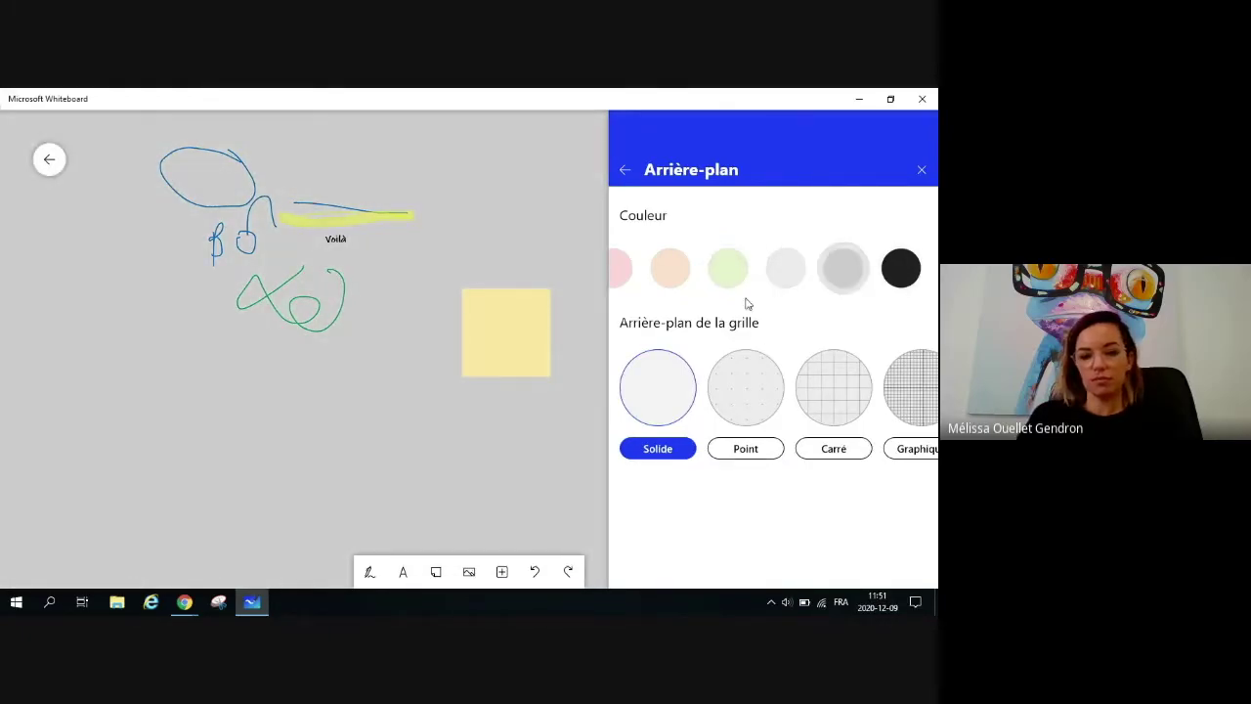
left_click(620, 170)
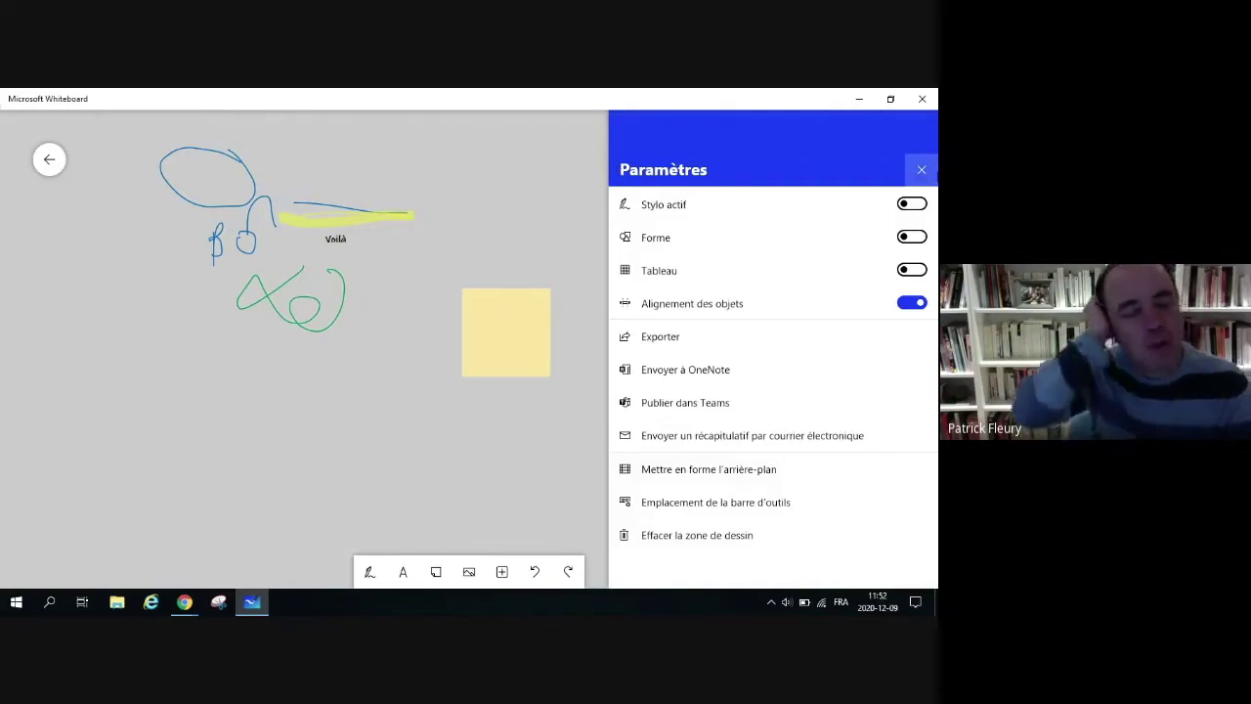
Step: Close the Paramètres panel and minimize Whiteboard to return to the Teams meeting
left_click(921, 173)
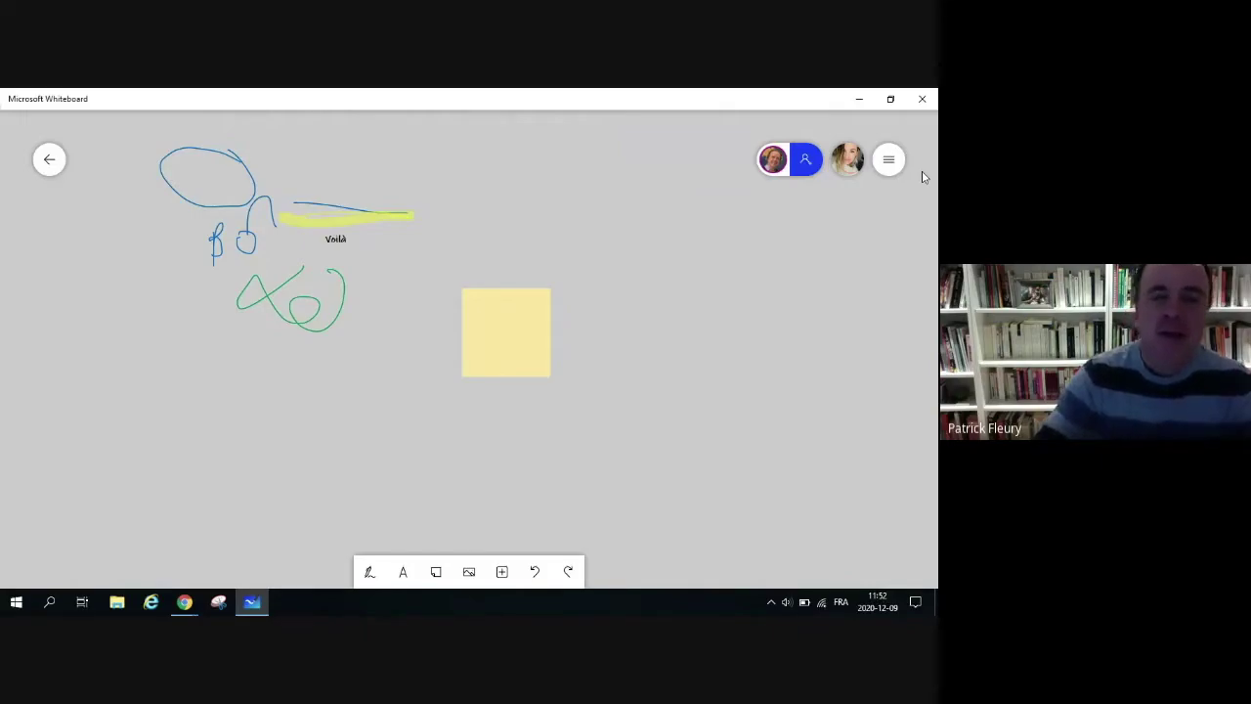
left_click(859, 99)
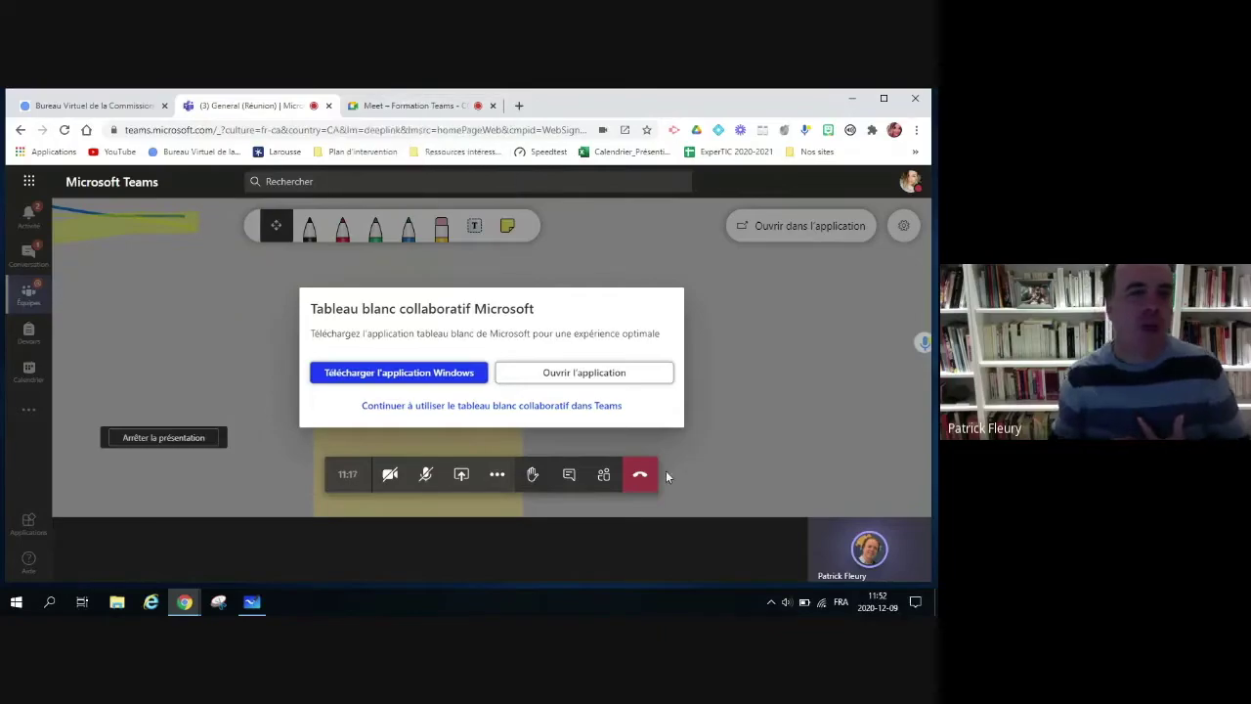
Step: Hang up the Teams meeting and switch to the Google Meet tab
left_click(640, 476)
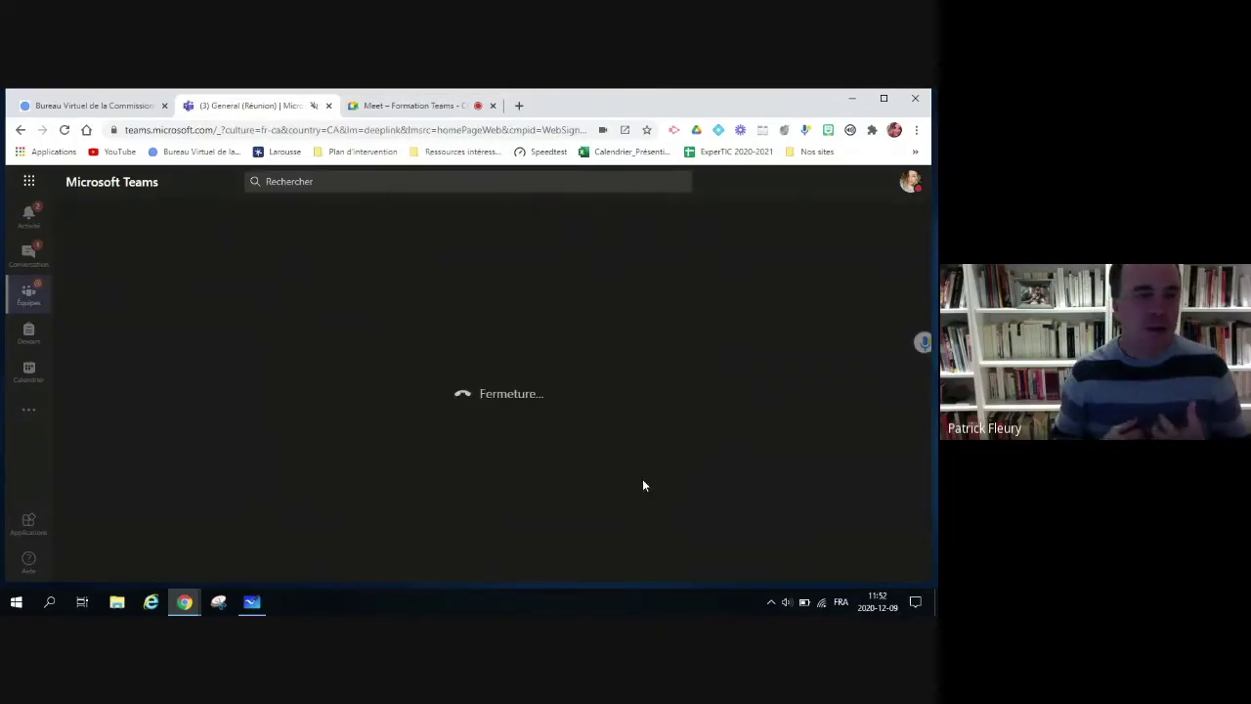
left_click(392, 109)
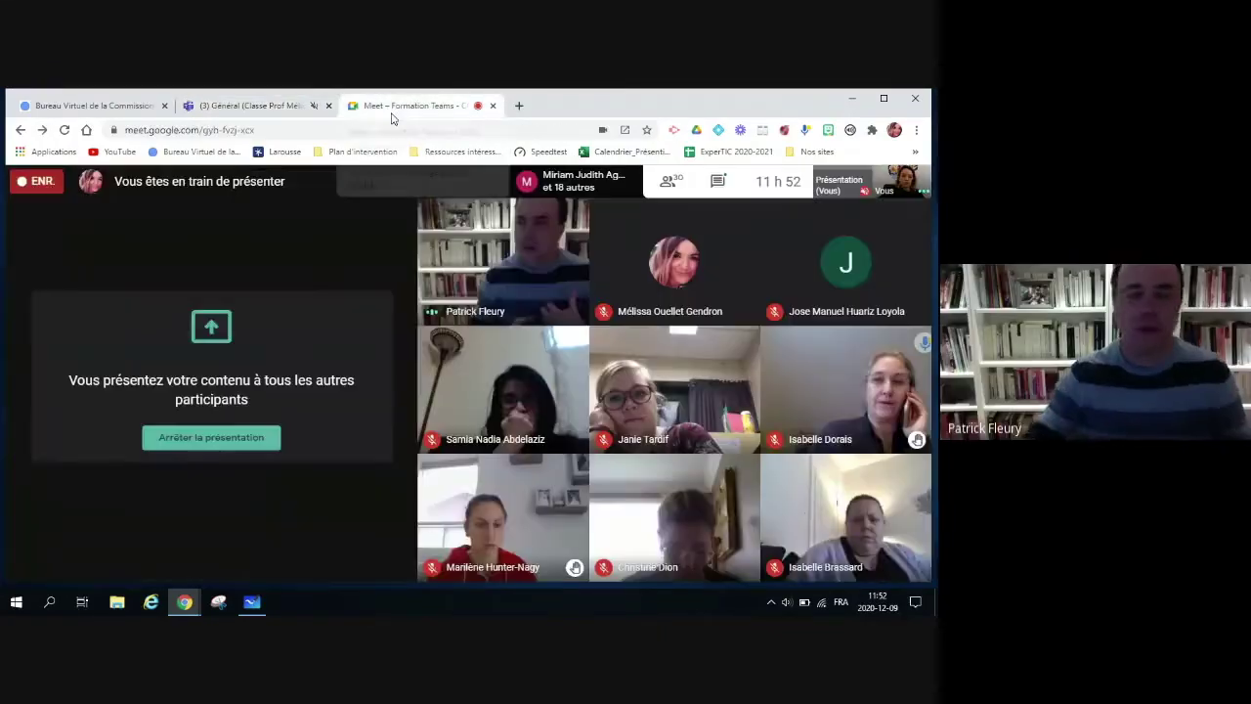
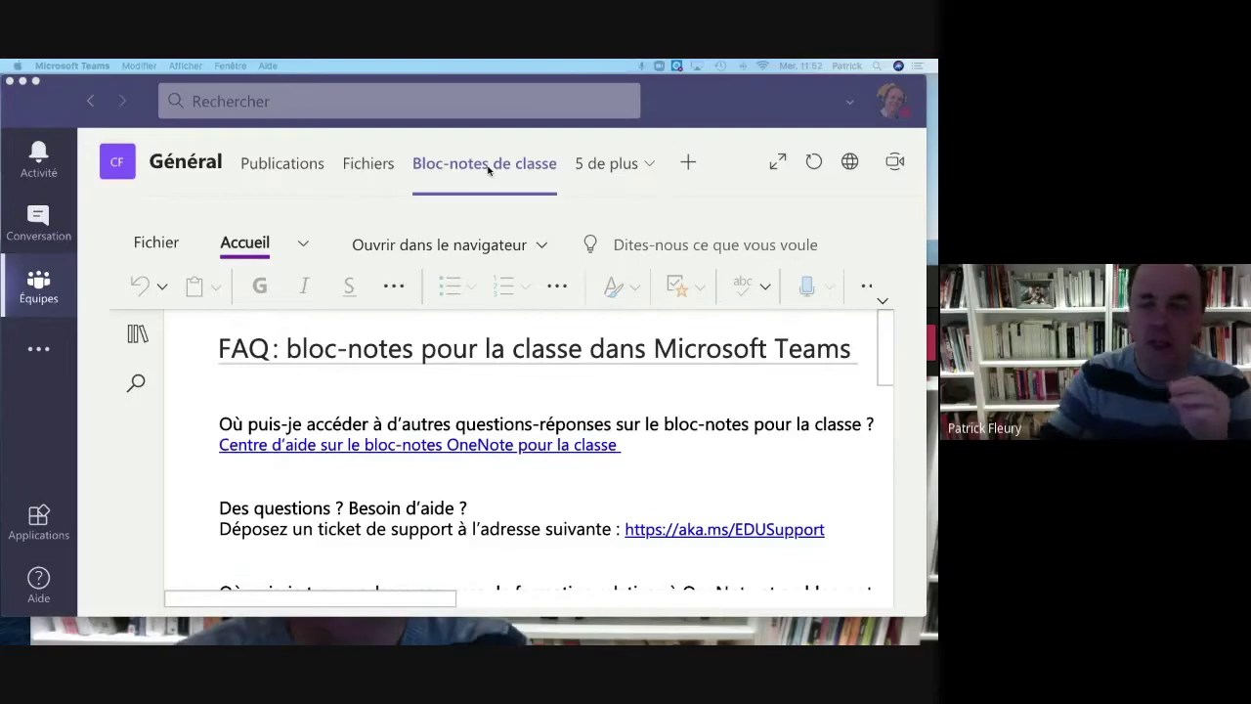
Step: Show the notebook sections with full names and expand _Bibliothèque de contenu to reveal Français
left_click(137, 333)
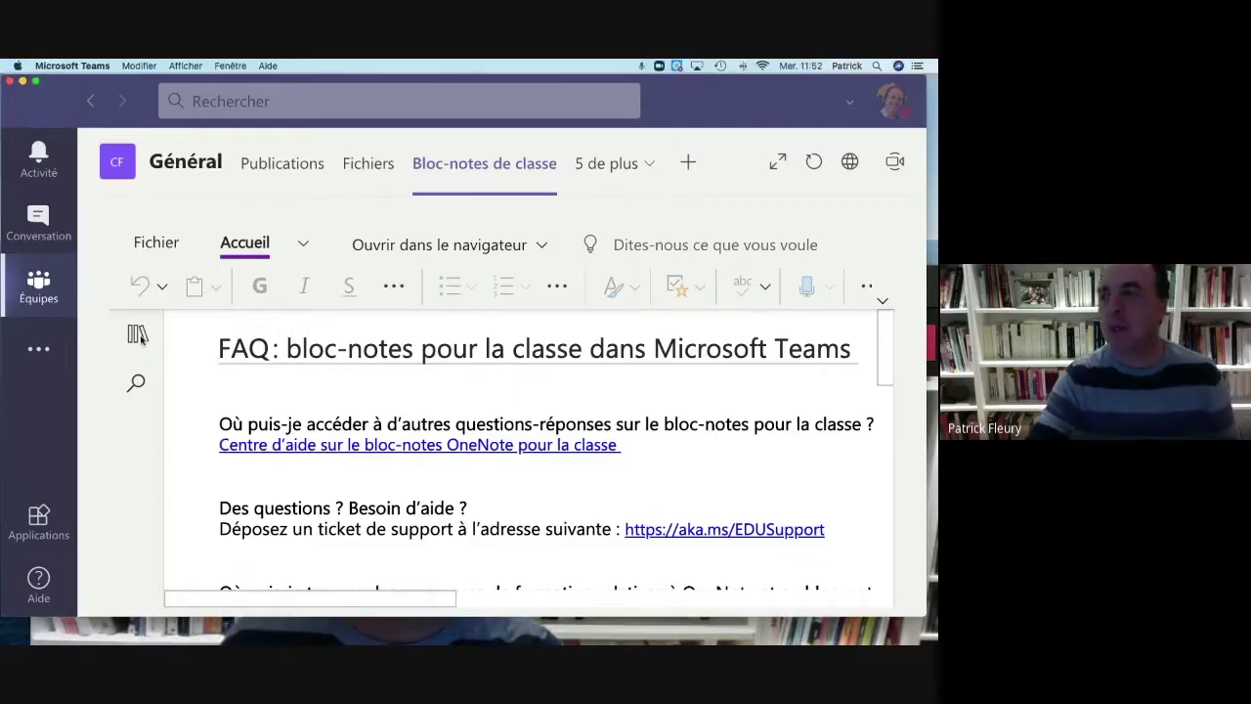
left_click(137, 334)
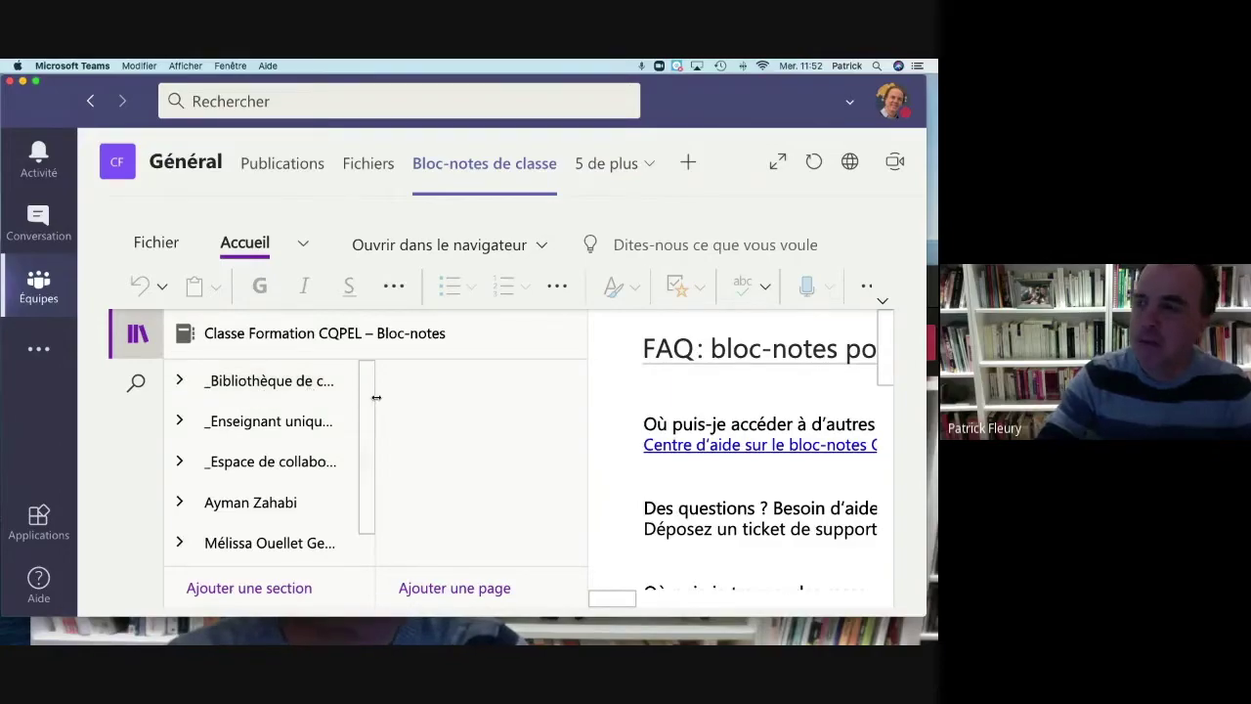
left_click_drag(372, 404, 498, 411)
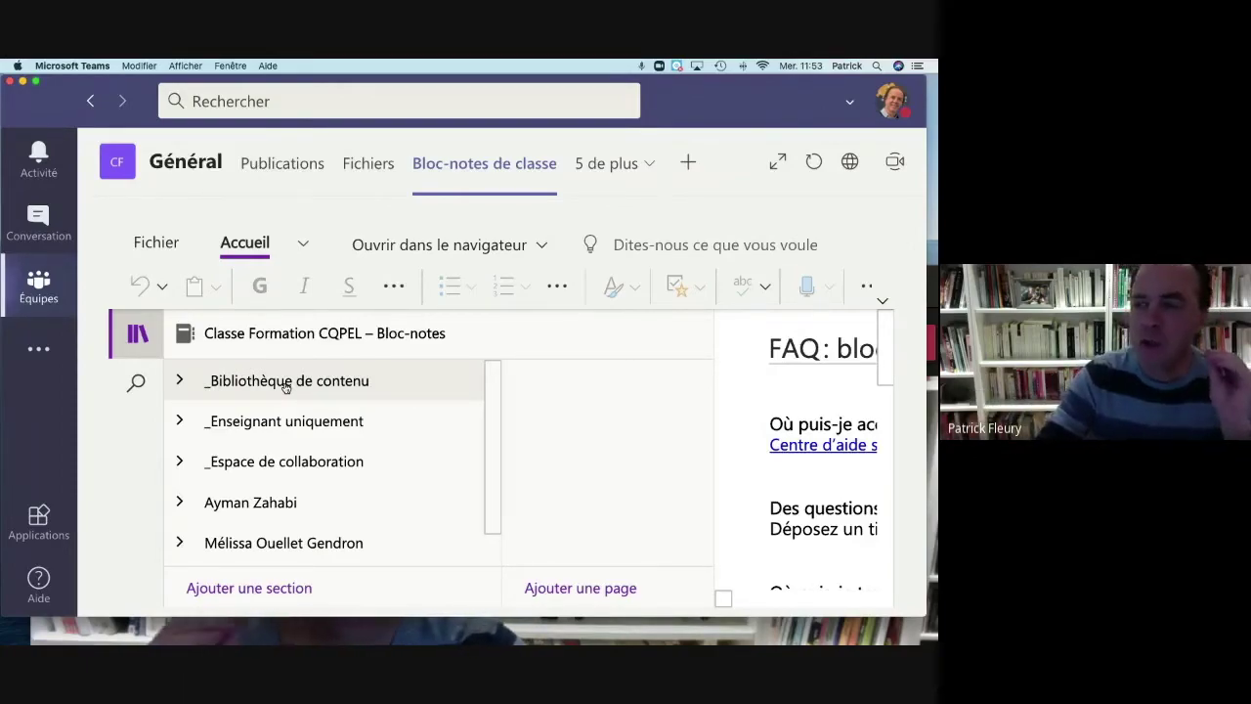
left_click(287, 384)
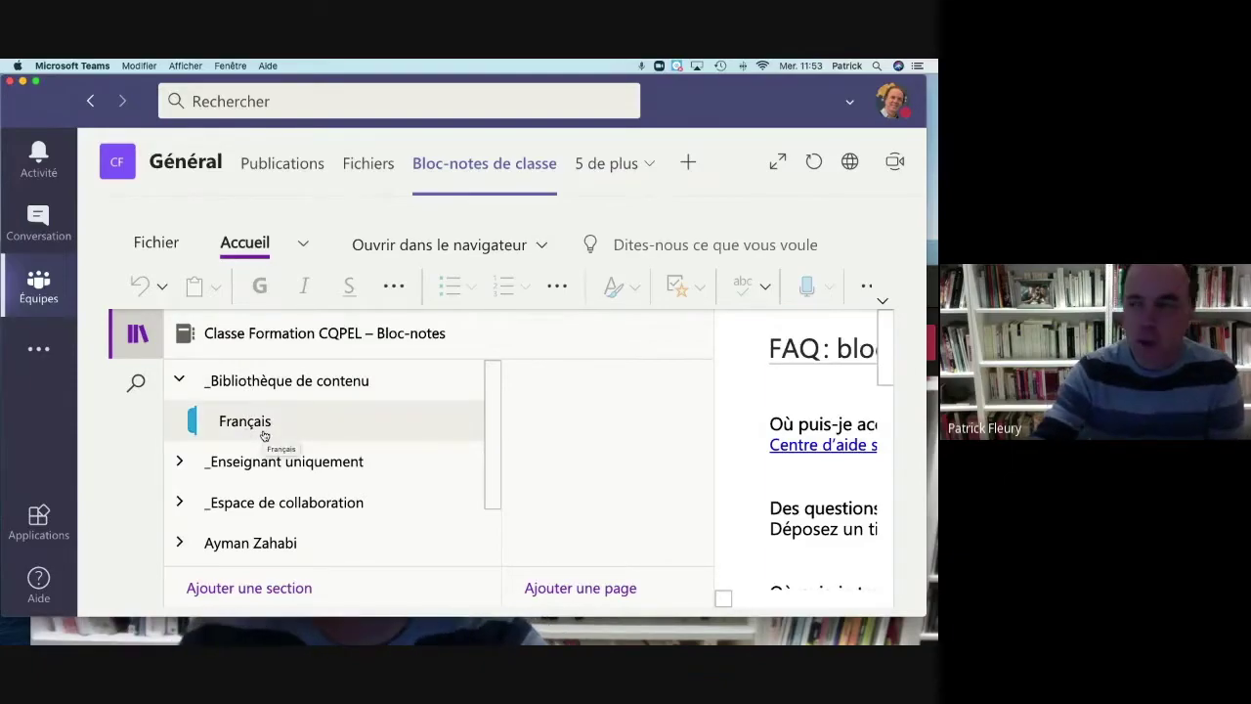
Step: Browse the Français section's Textes à lire page with resized panes, then open Référentiel mathématique
left_click(264, 435)
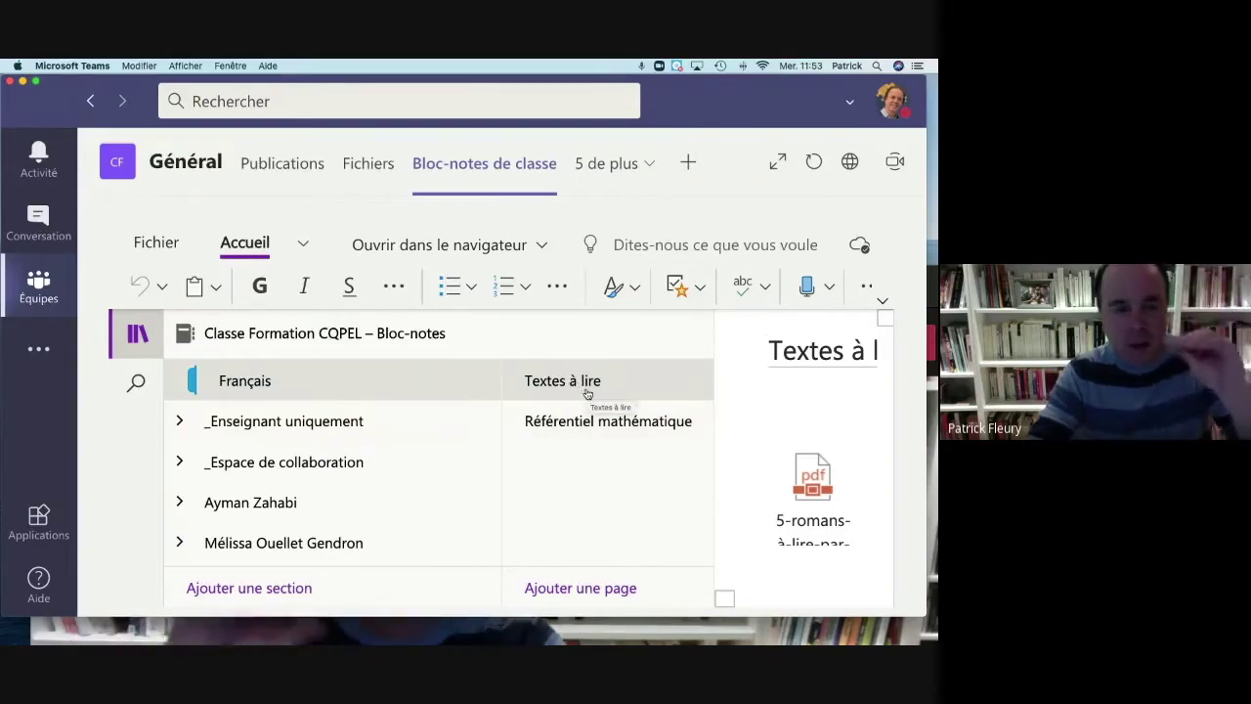
left_click(806, 453)
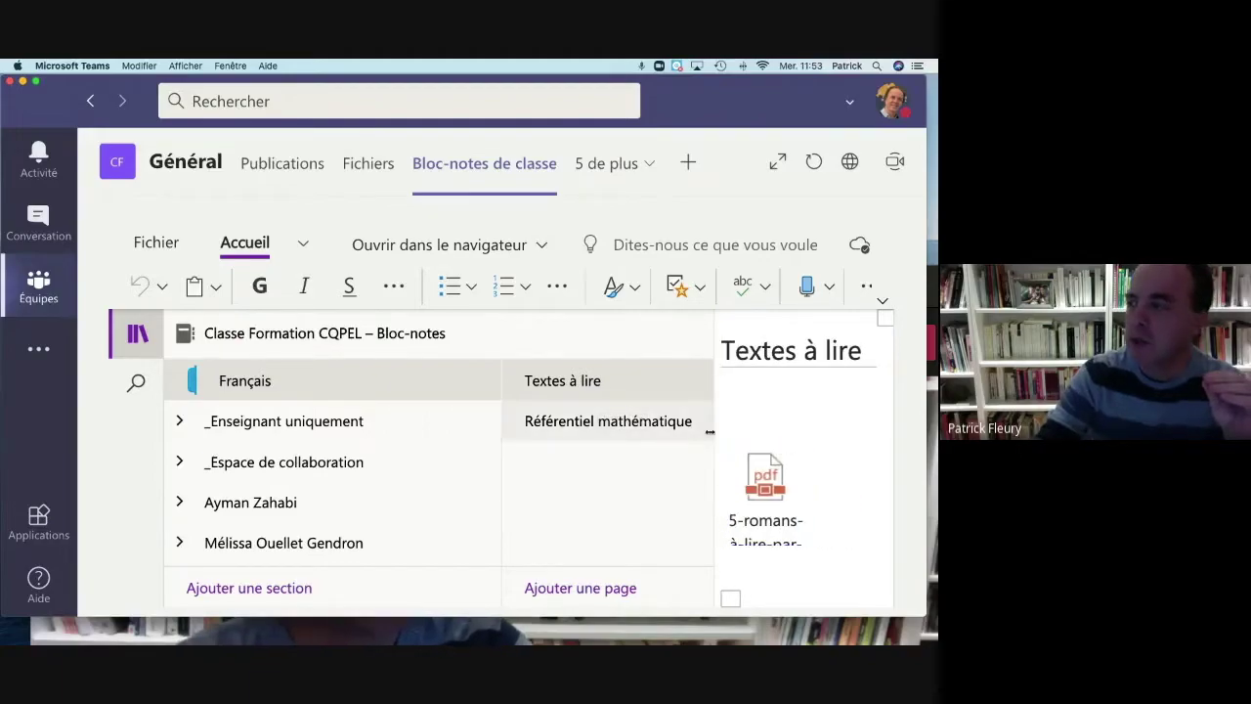
left_click_drag(713, 433, 561, 436)
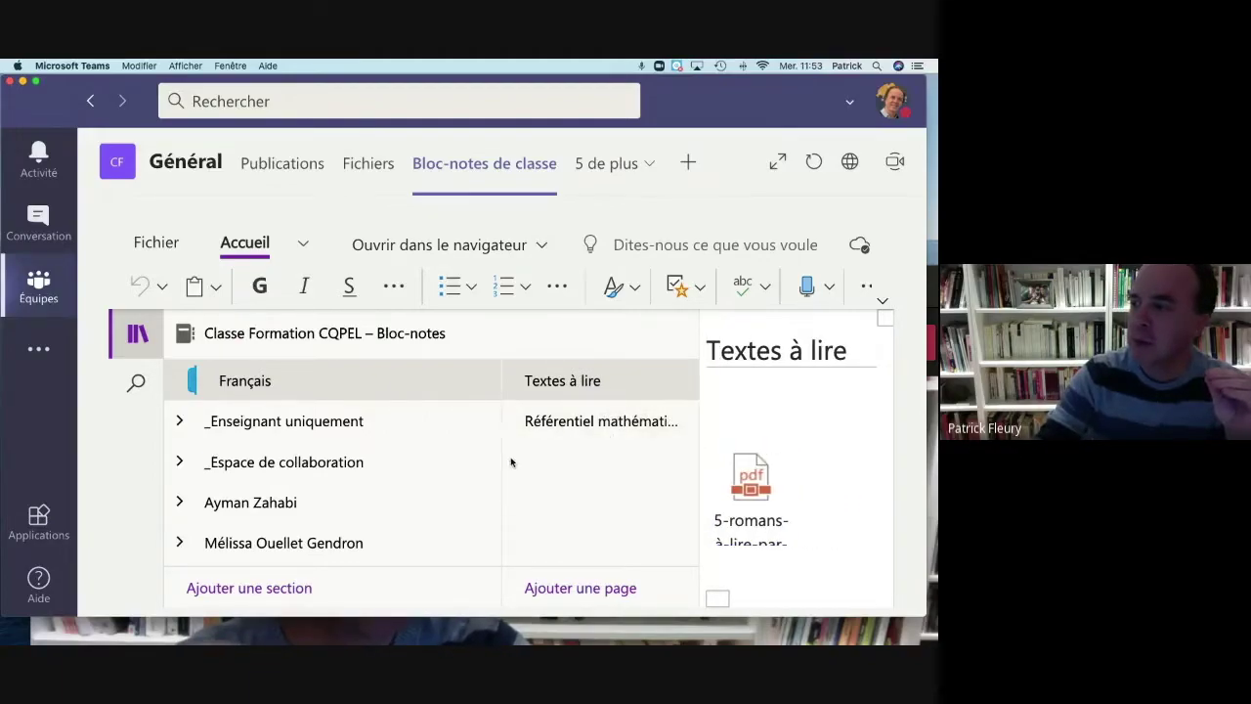
left_click_drag(501, 462, 256, 467)
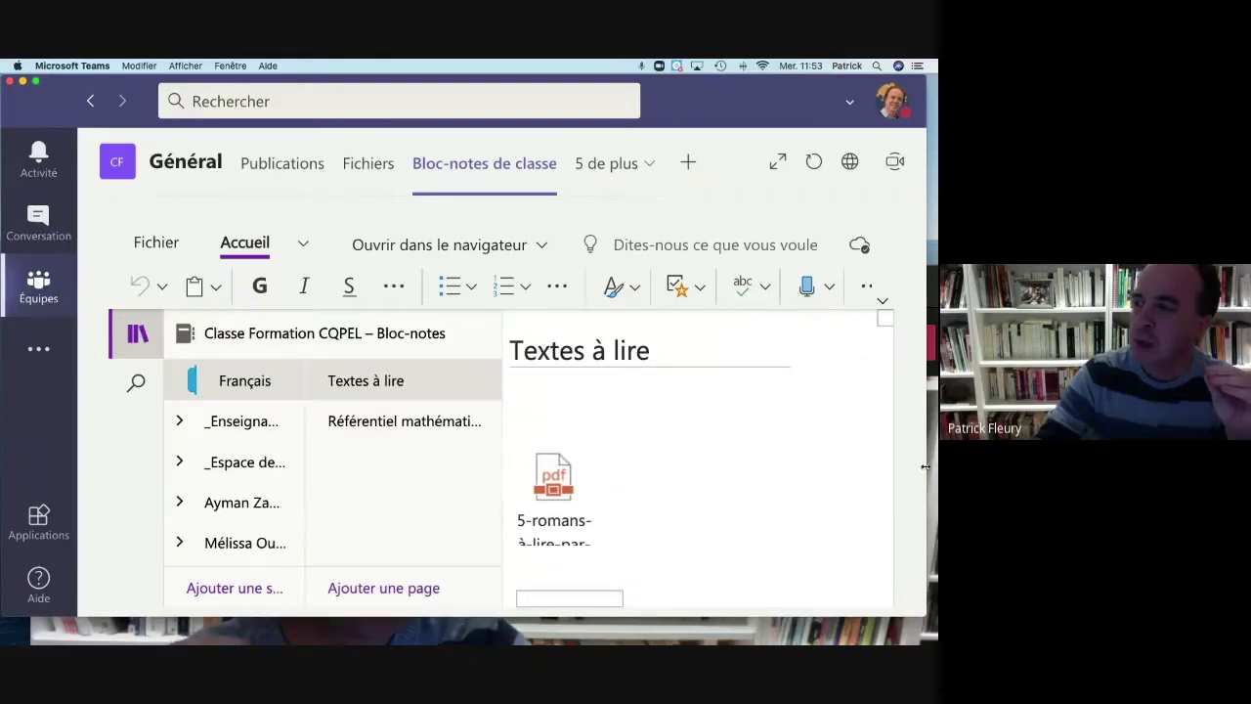
scroll(635, 491, "down", 10)
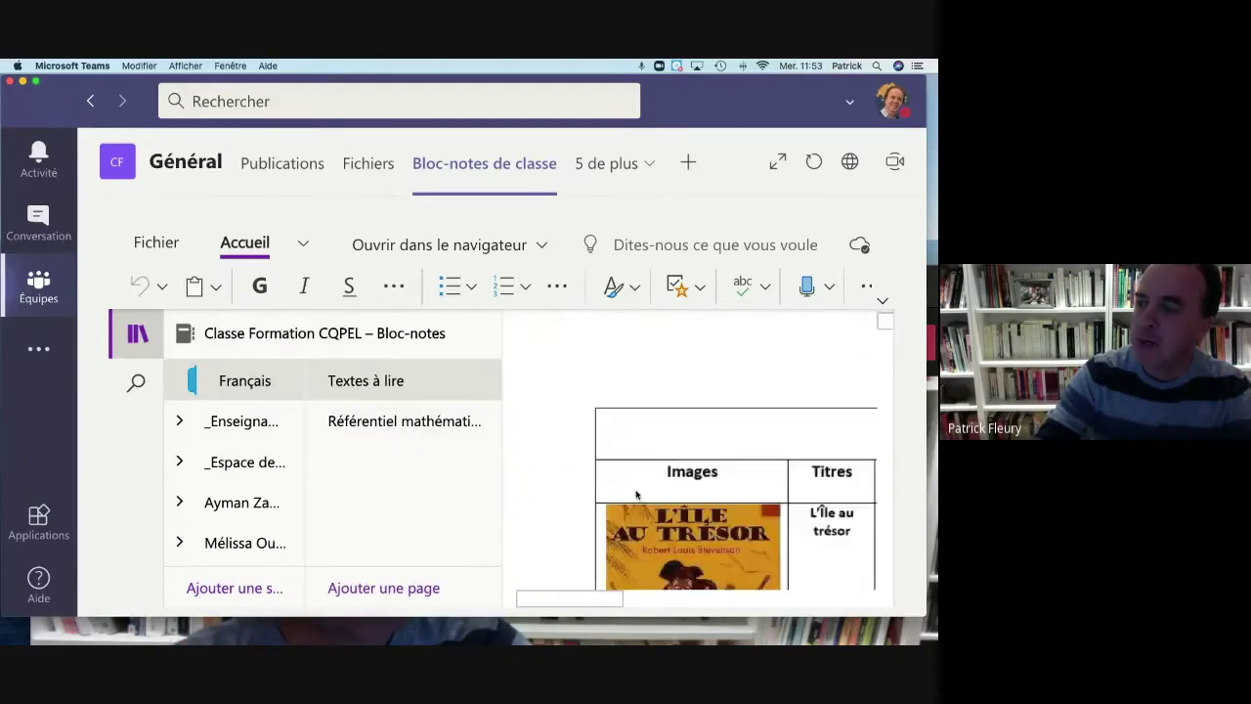
scroll(635, 496, "down", 5)
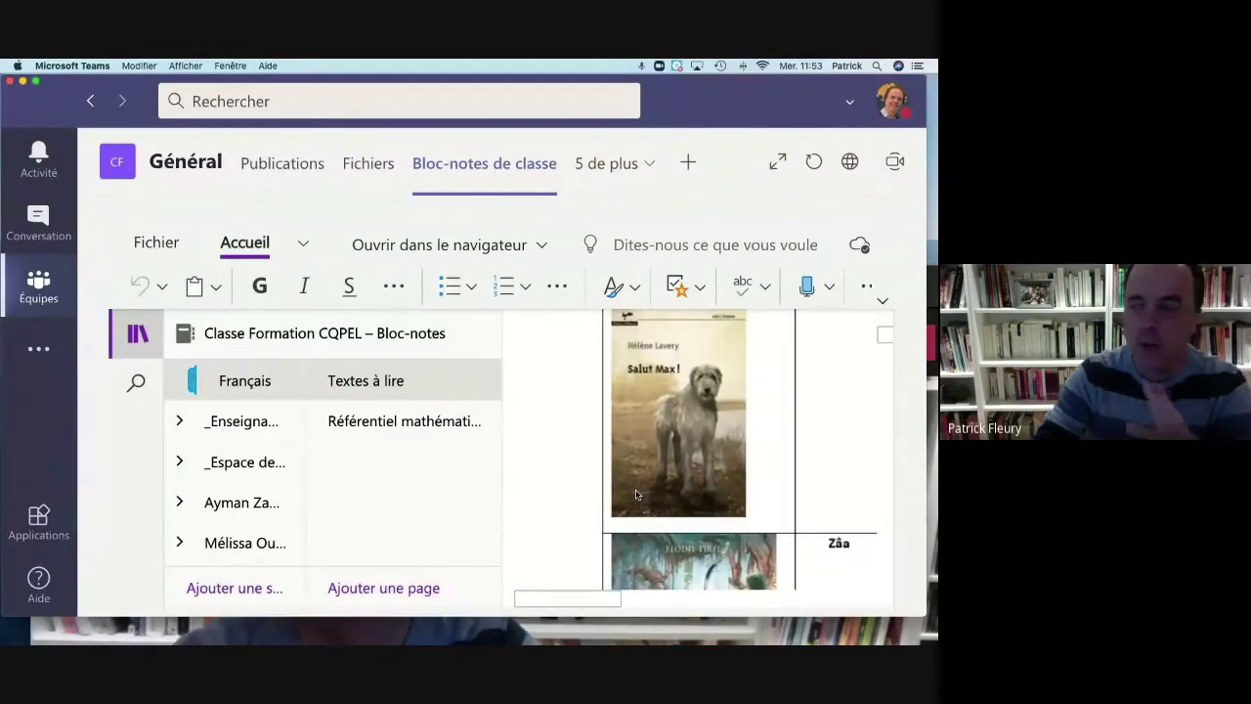
scroll(636, 496, "down", 1)
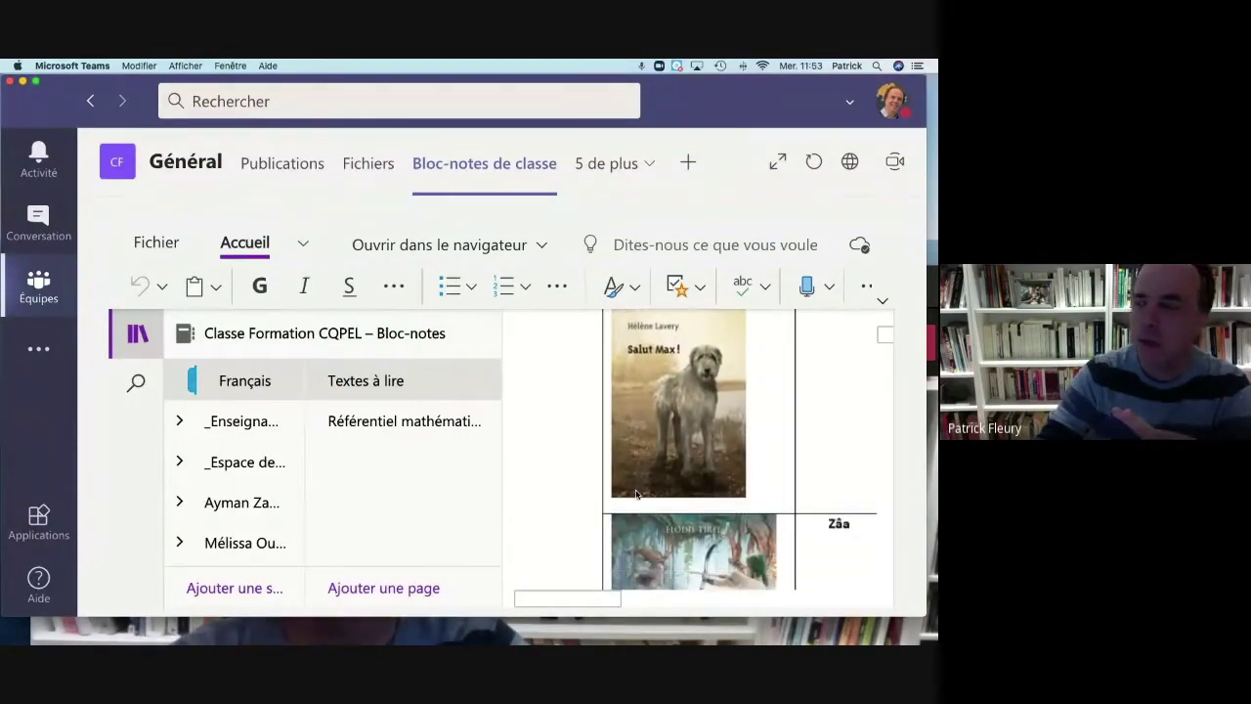
left_click(406, 424)
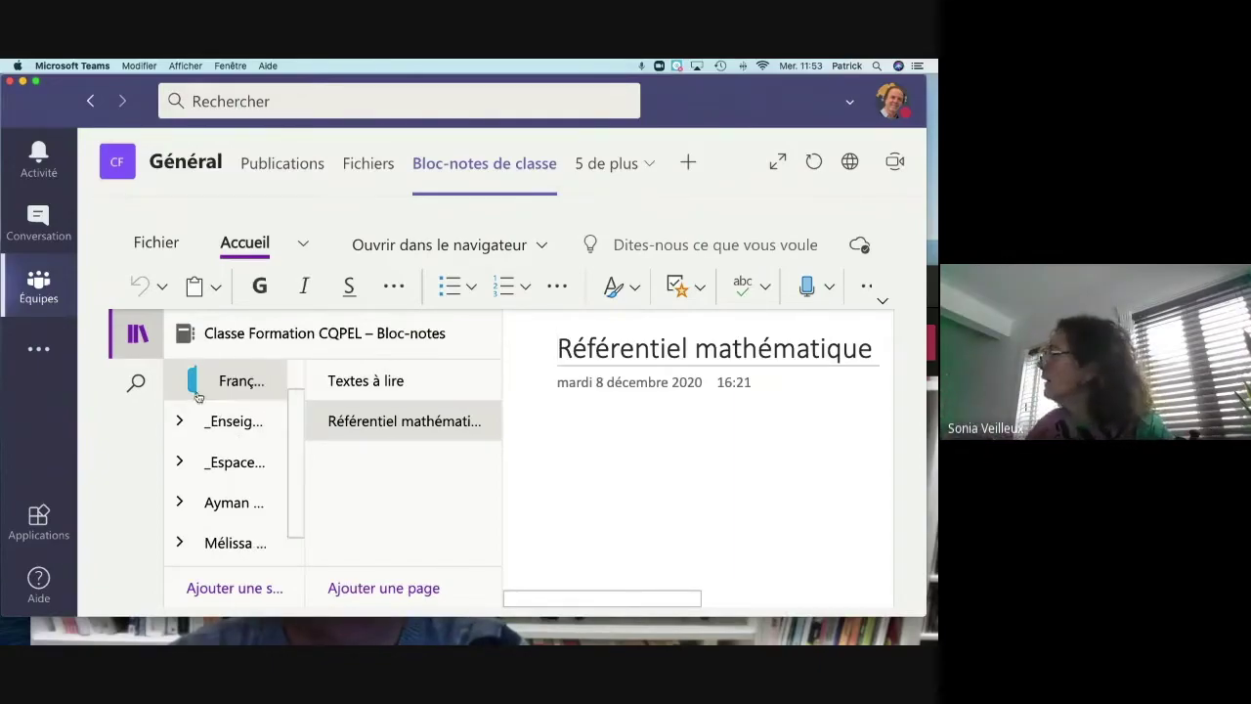
Step: Scroll up the section list and expand the _Enseignant uniquement group
scroll(202, 432, "up", 1)
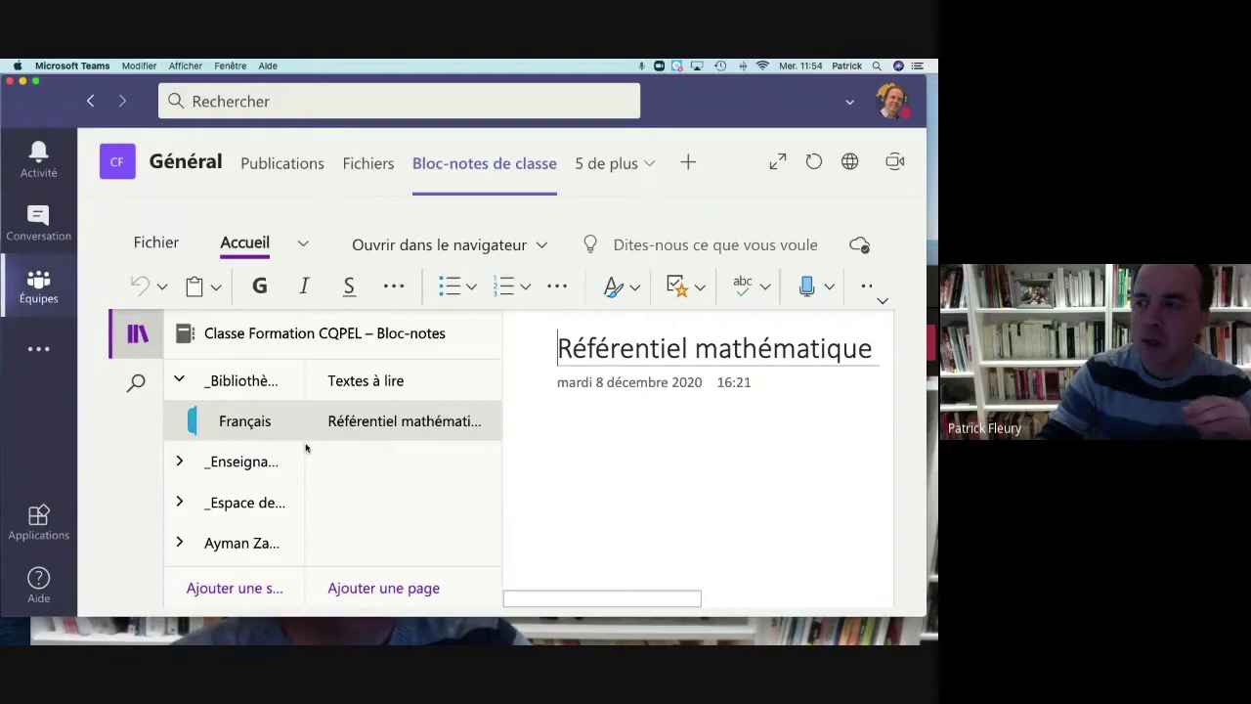
left_click(359, 466)
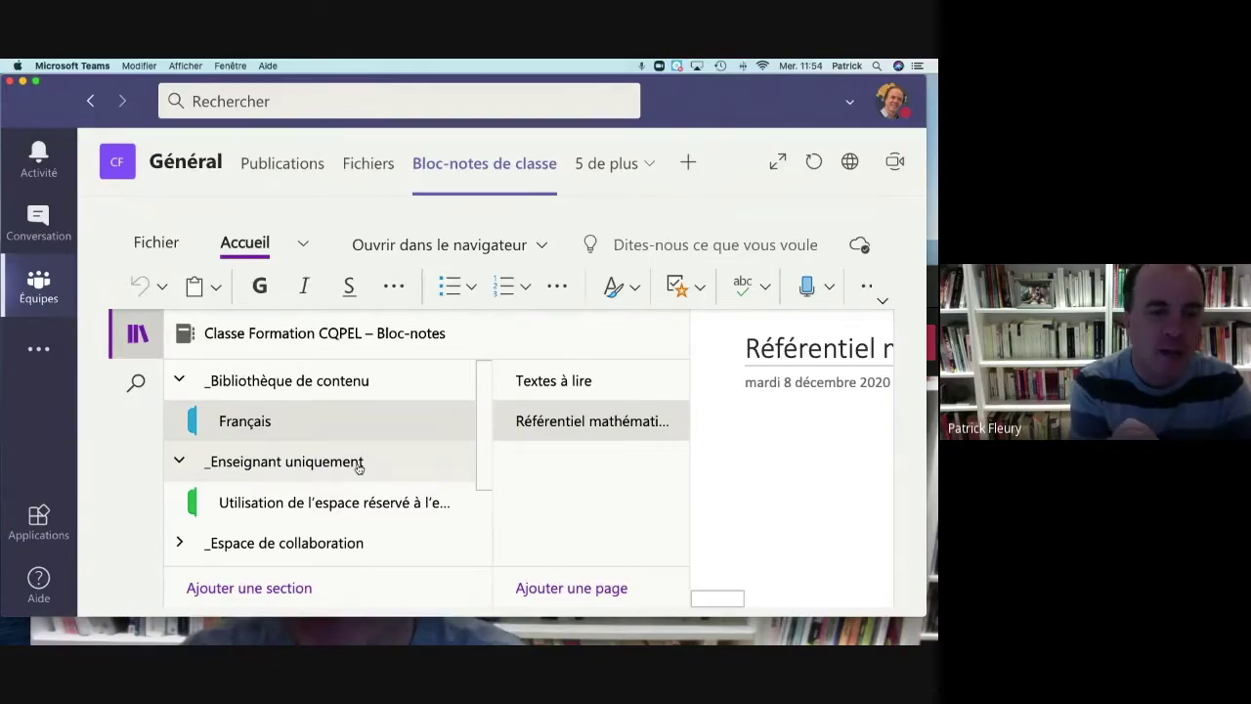
Step: Open the teacher-only space section, then expand _Espace de collaboration and a student's section group
left_click(281, 510)
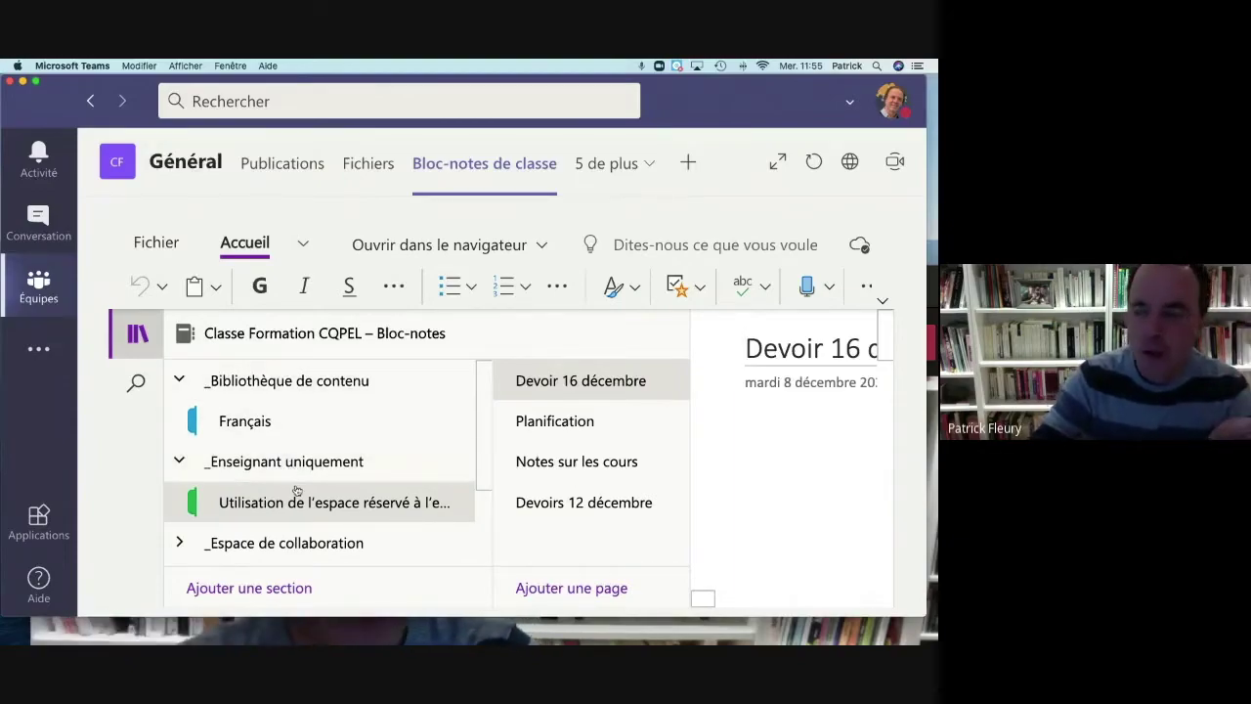
scroll(297, 491, "down", 3)
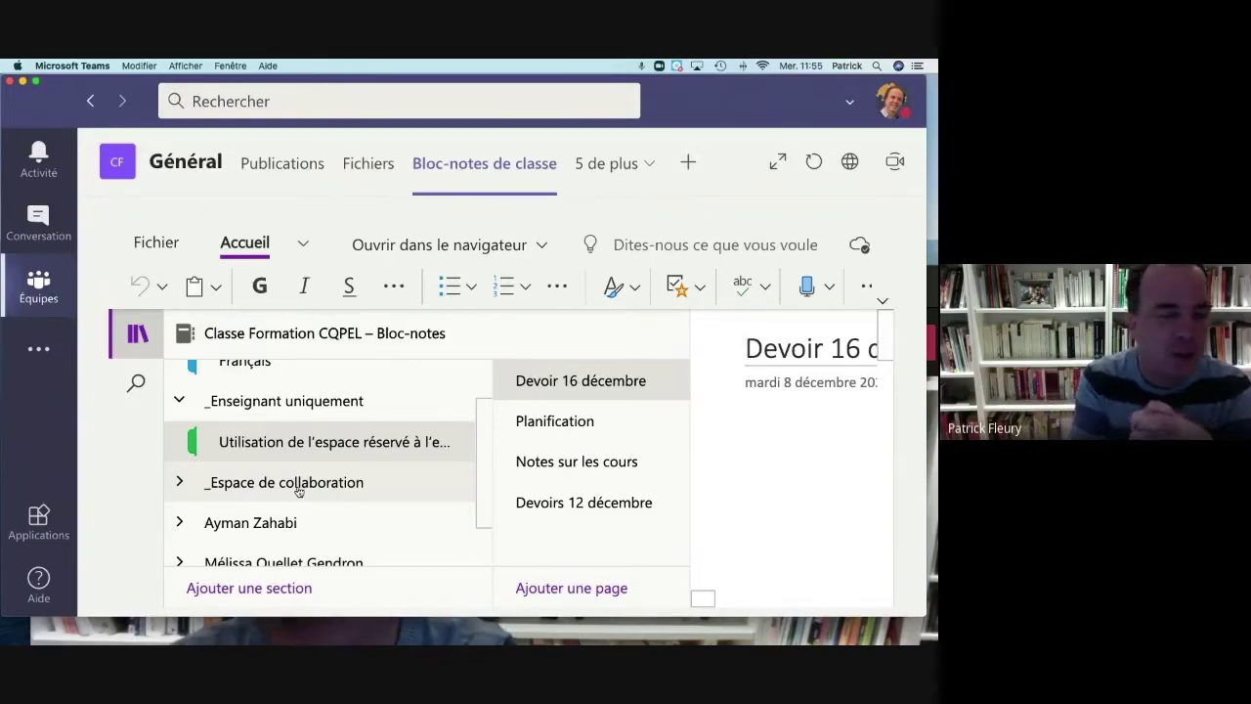
left_click(299, 491)
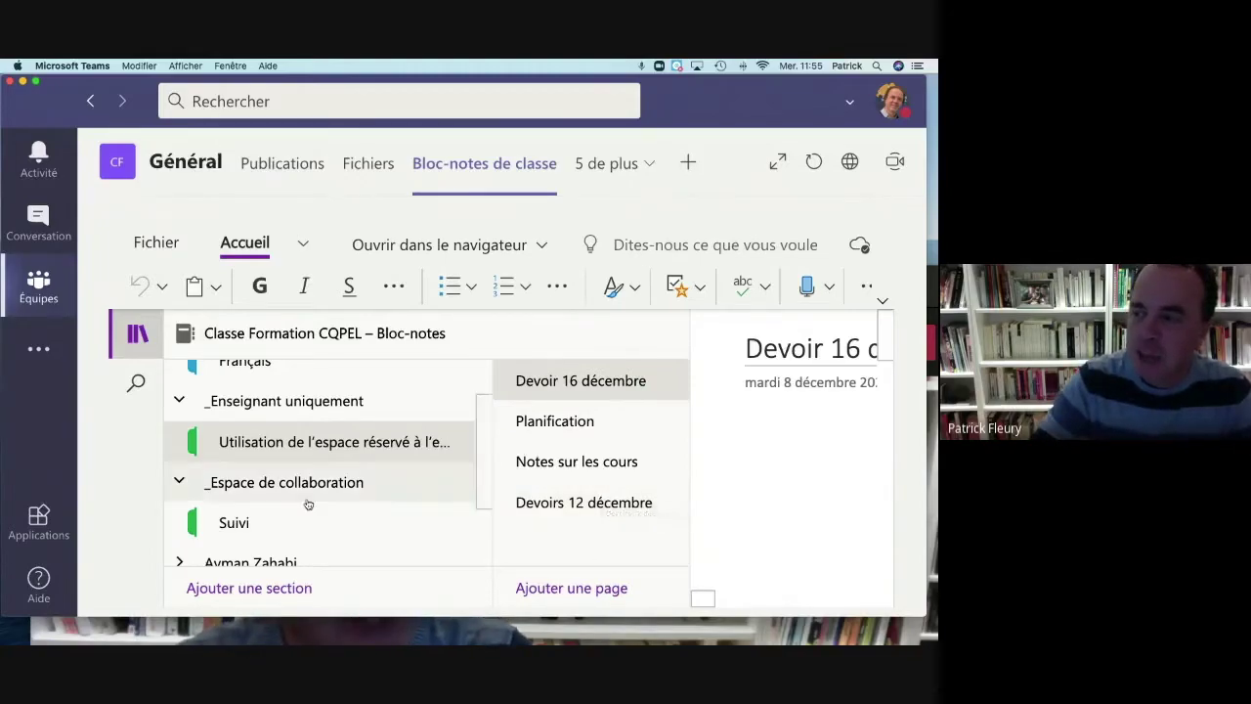
scroll(293, 494, "down", 2)
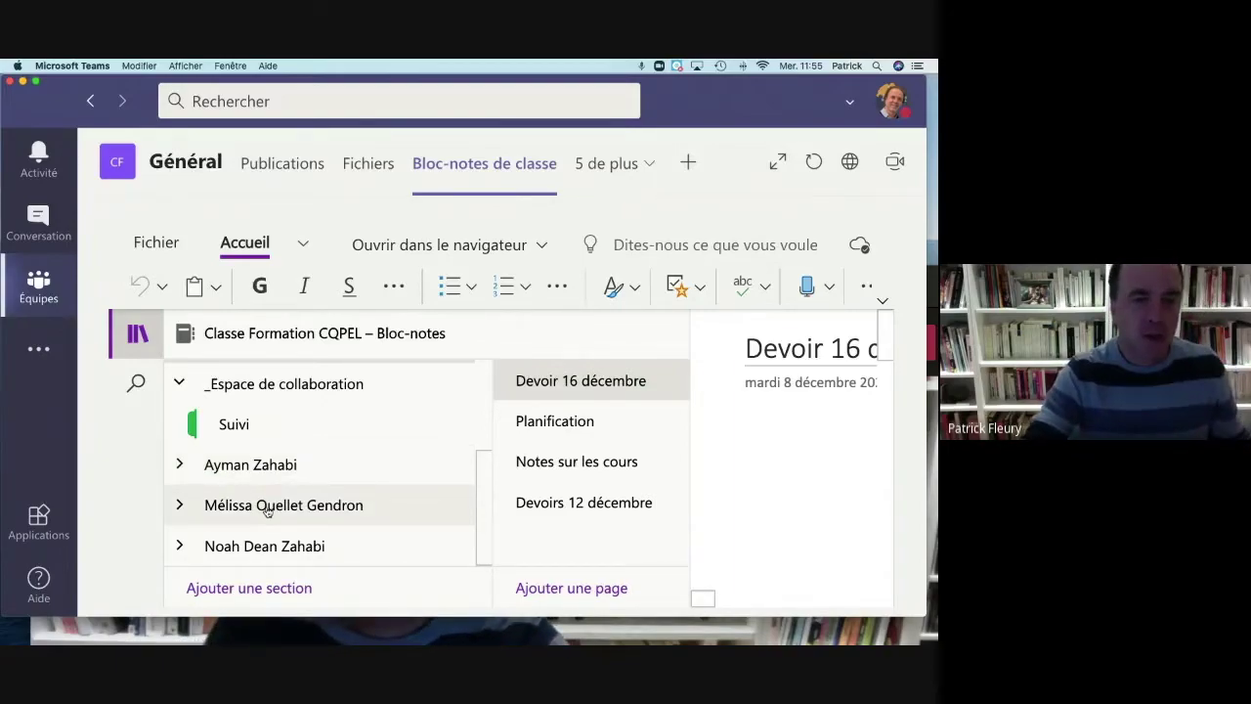
left_click(267, 510)
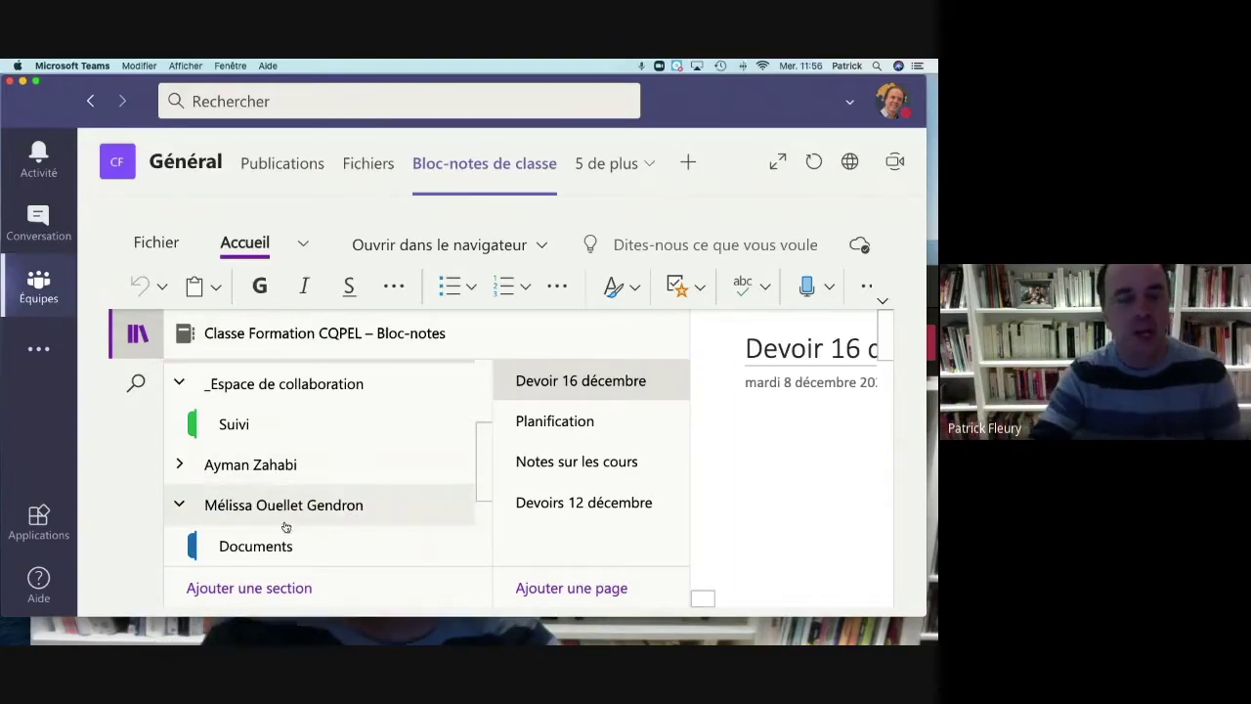
scroll(298, 569, "down", 3)
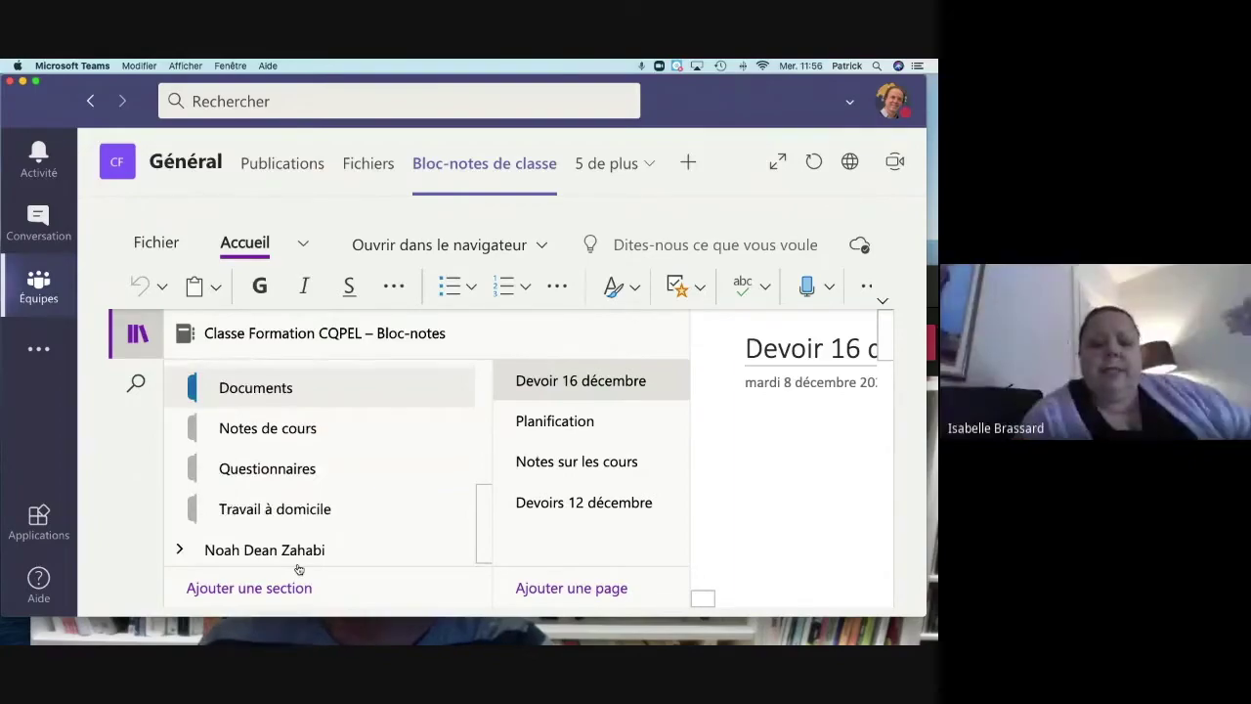
scroll(298, 569, "up", 10)
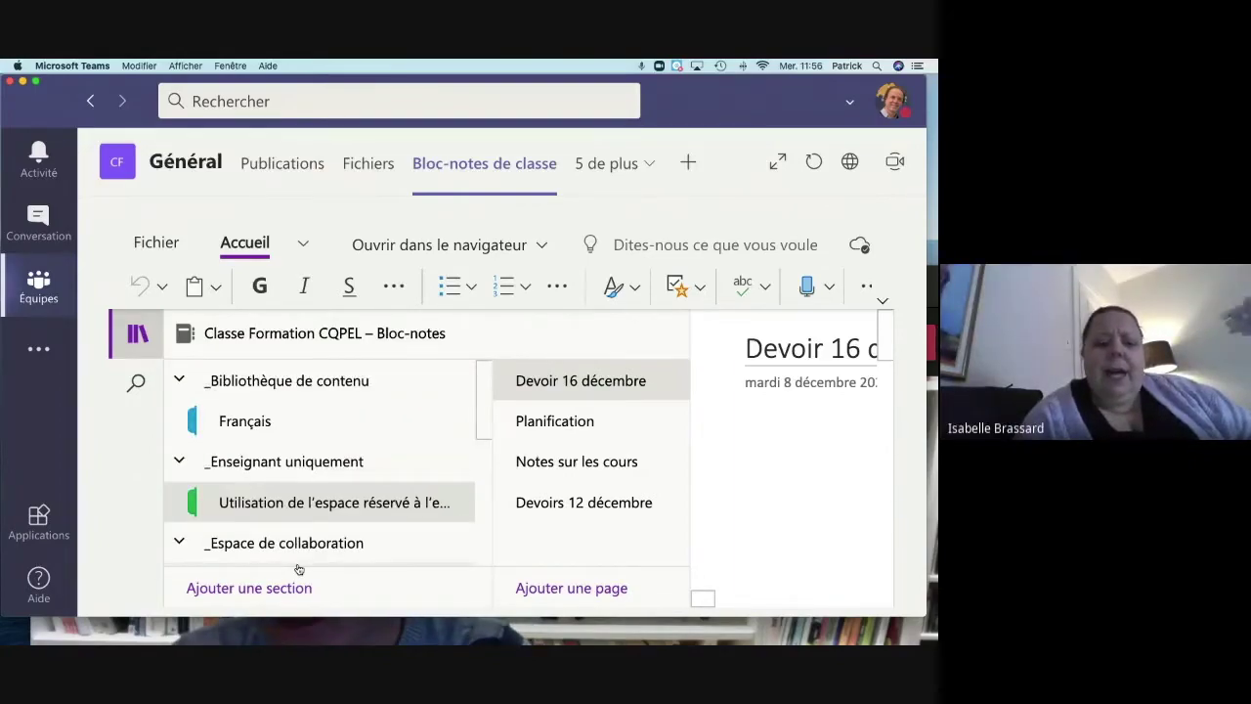
scroll(753, 445, "down", 5)
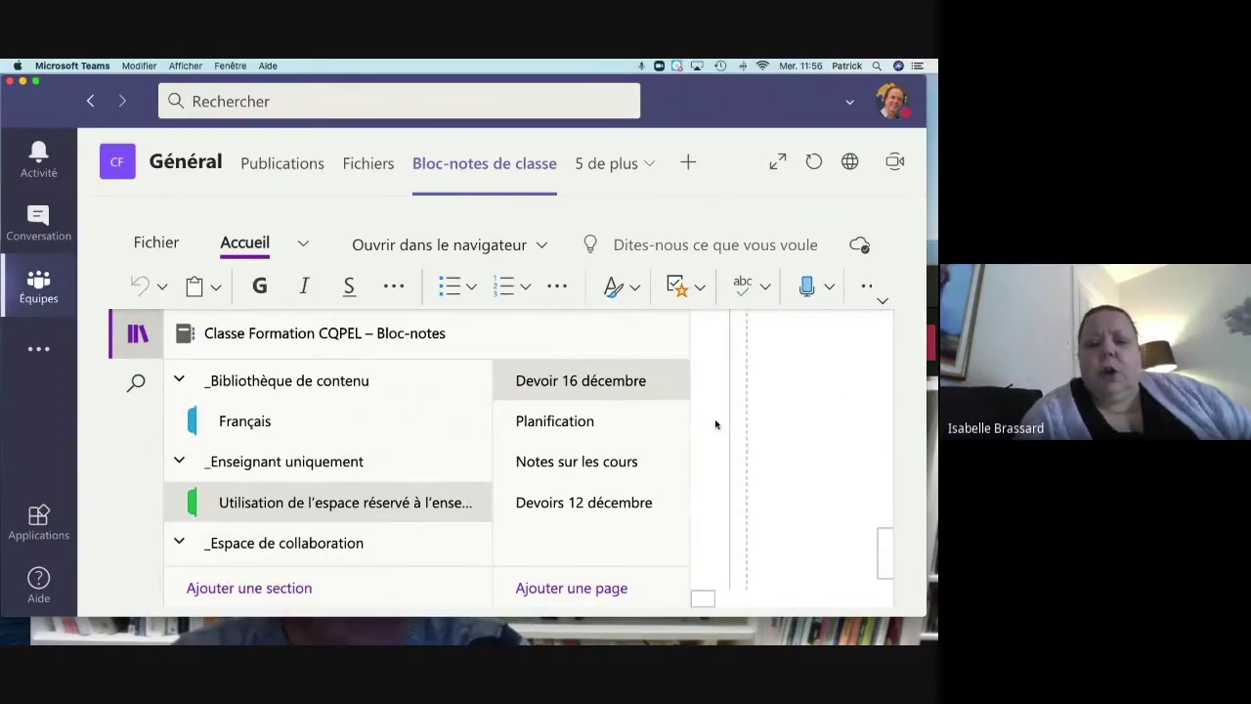
Step: Glance at the notebook's File view, then reopen navigation listing the teacher-only section's pages
left_click(715, 424)
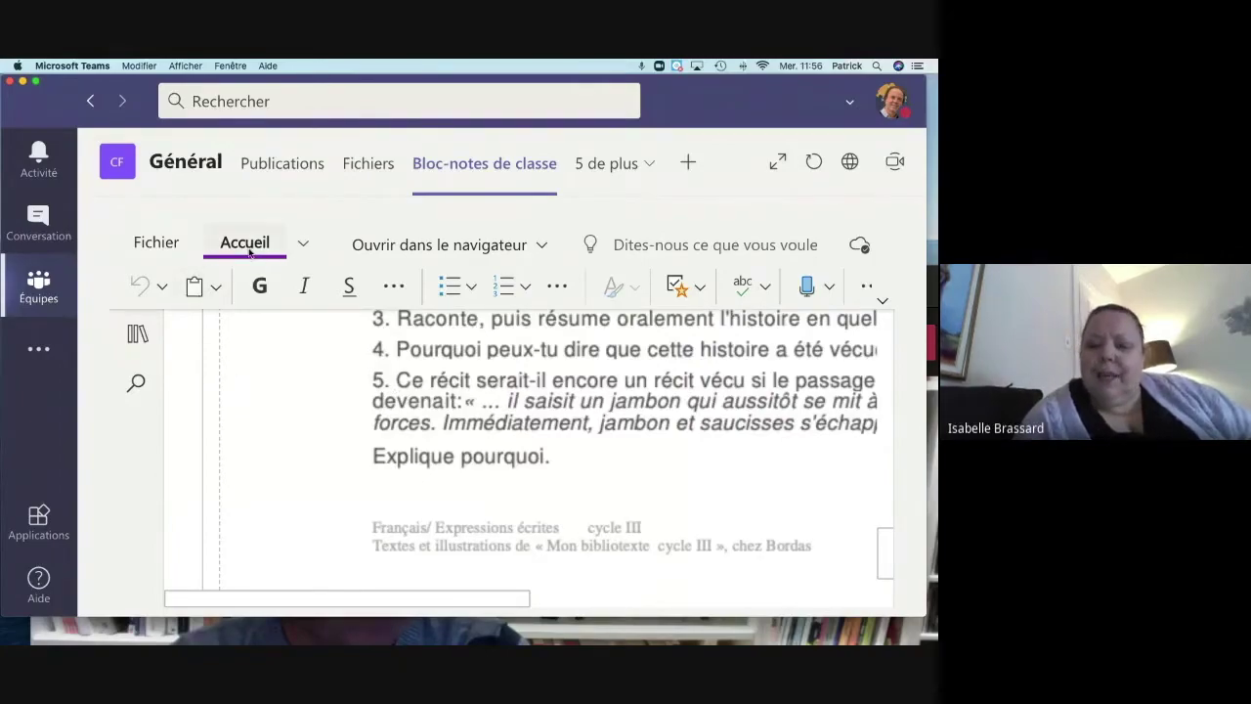
left_click(303, 242)
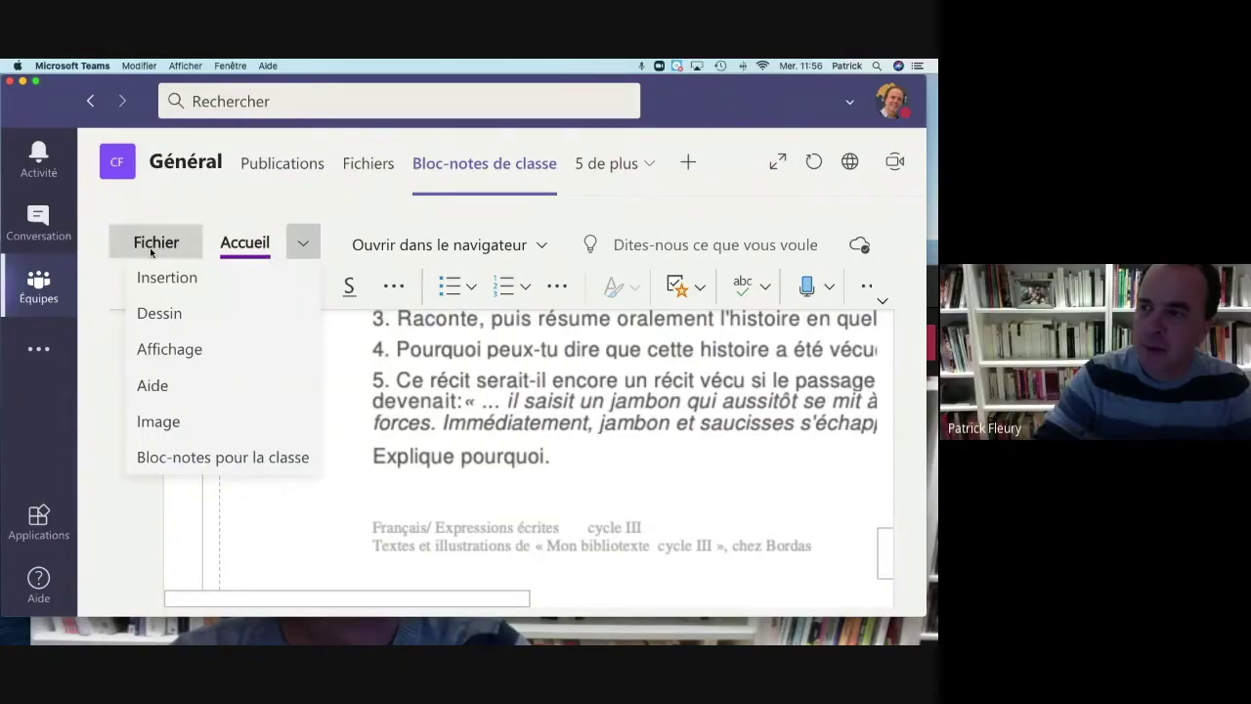
left_click(152, 246)
left_click(153, 293)
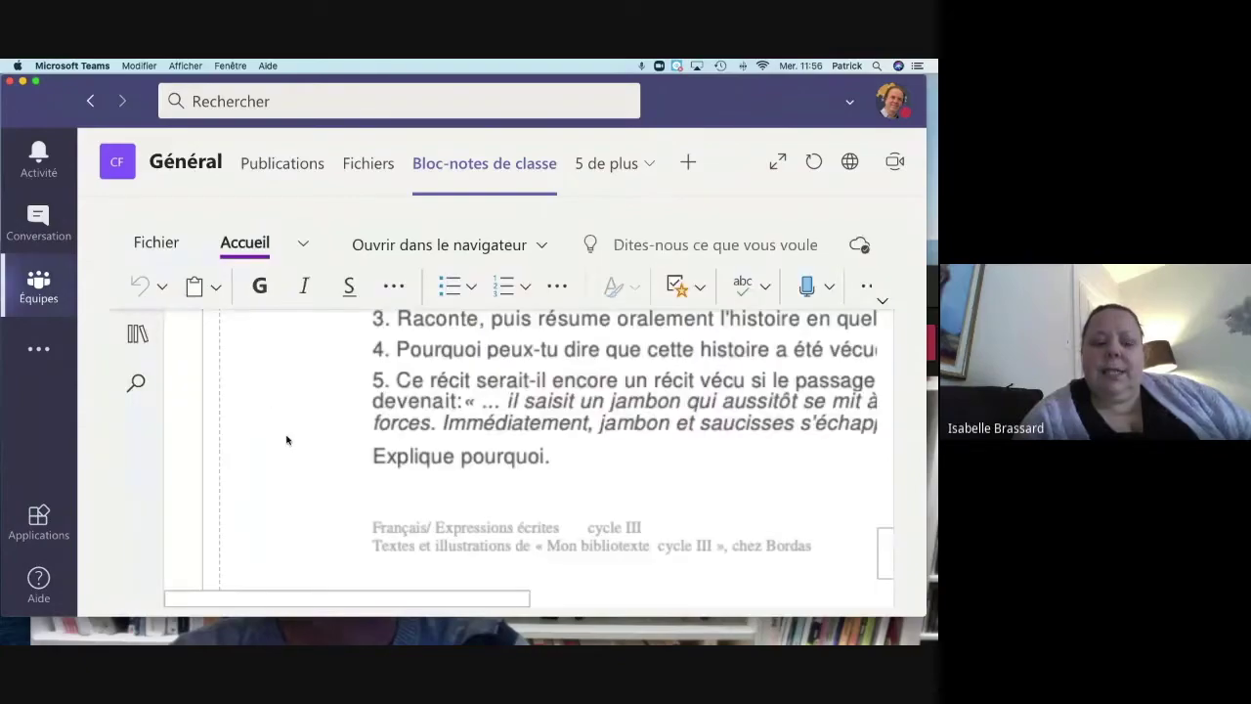
scroll(288, 441, "up", 10)
left_click(138, 334)
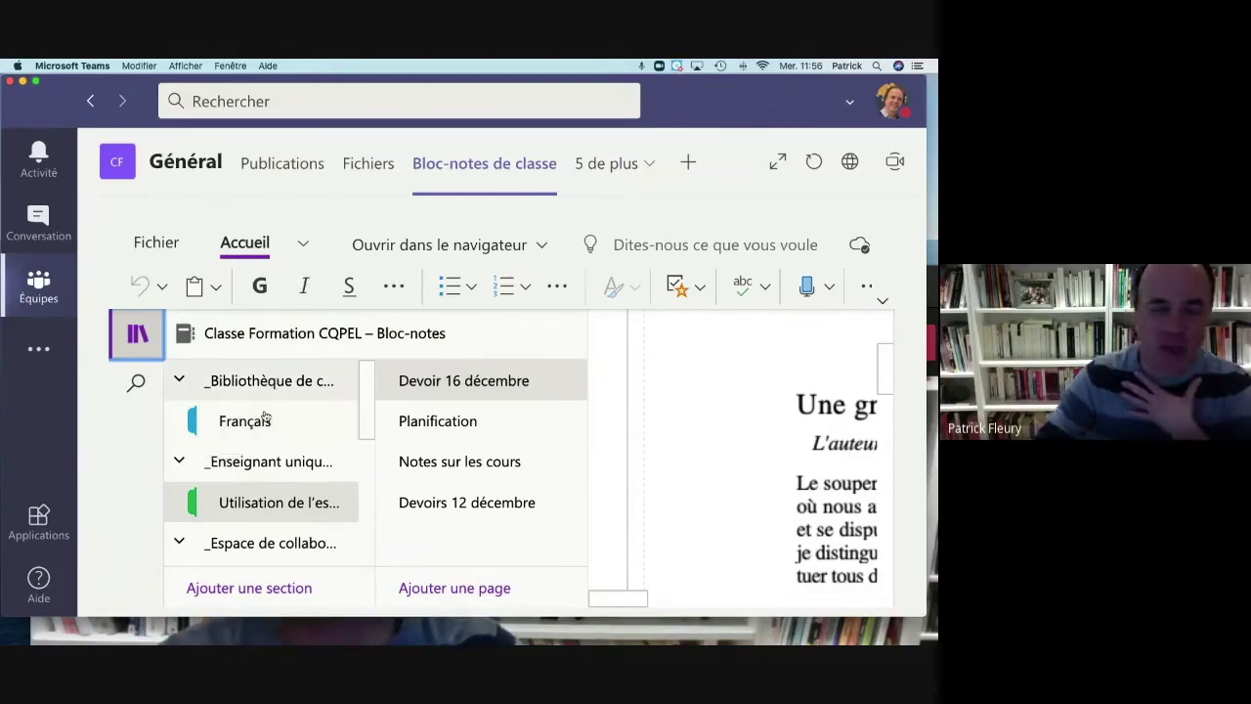
Step: Add a new page titled 'Devoirs 12 décembre' to the teacher-only section
left_click(263, 465)
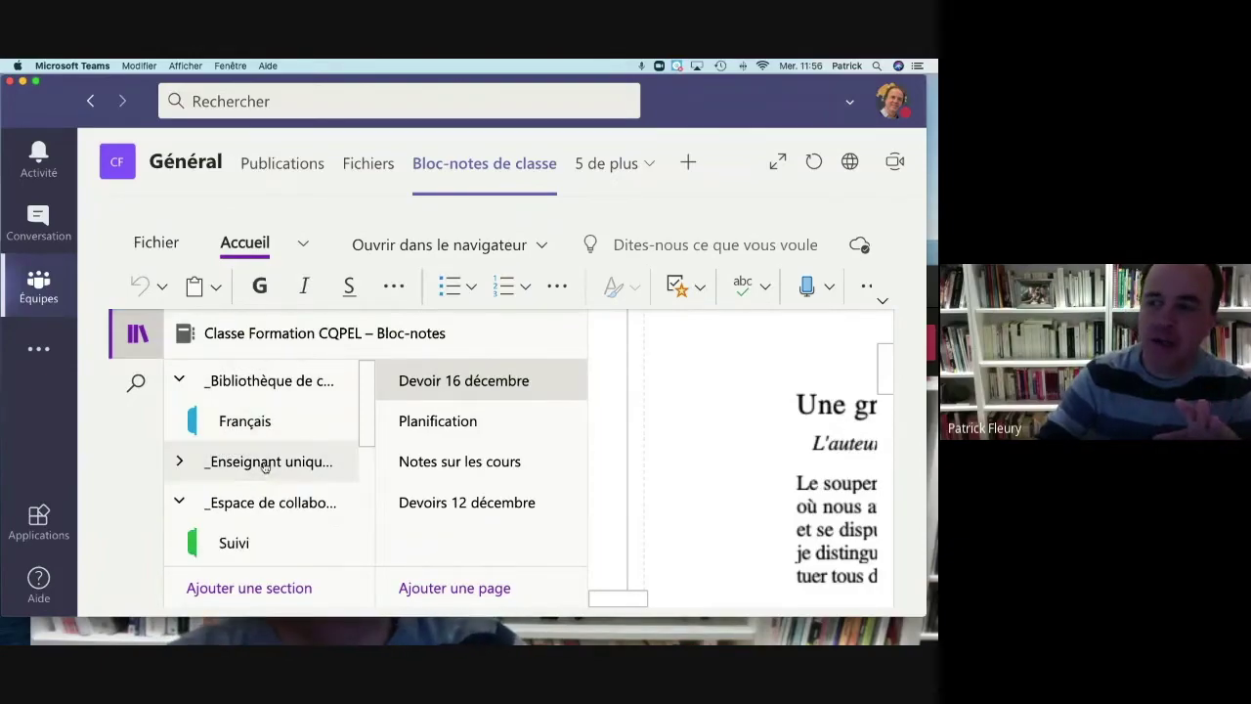
left_click(266, 465)
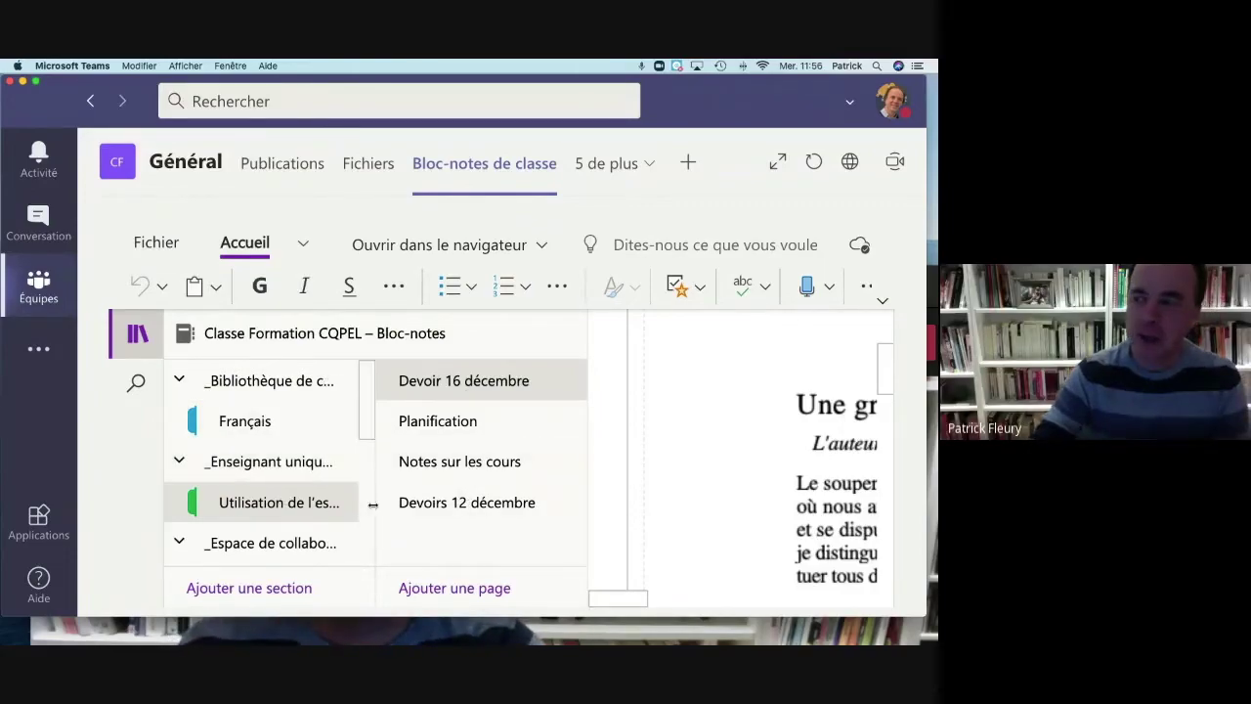
left_click(439, 592)
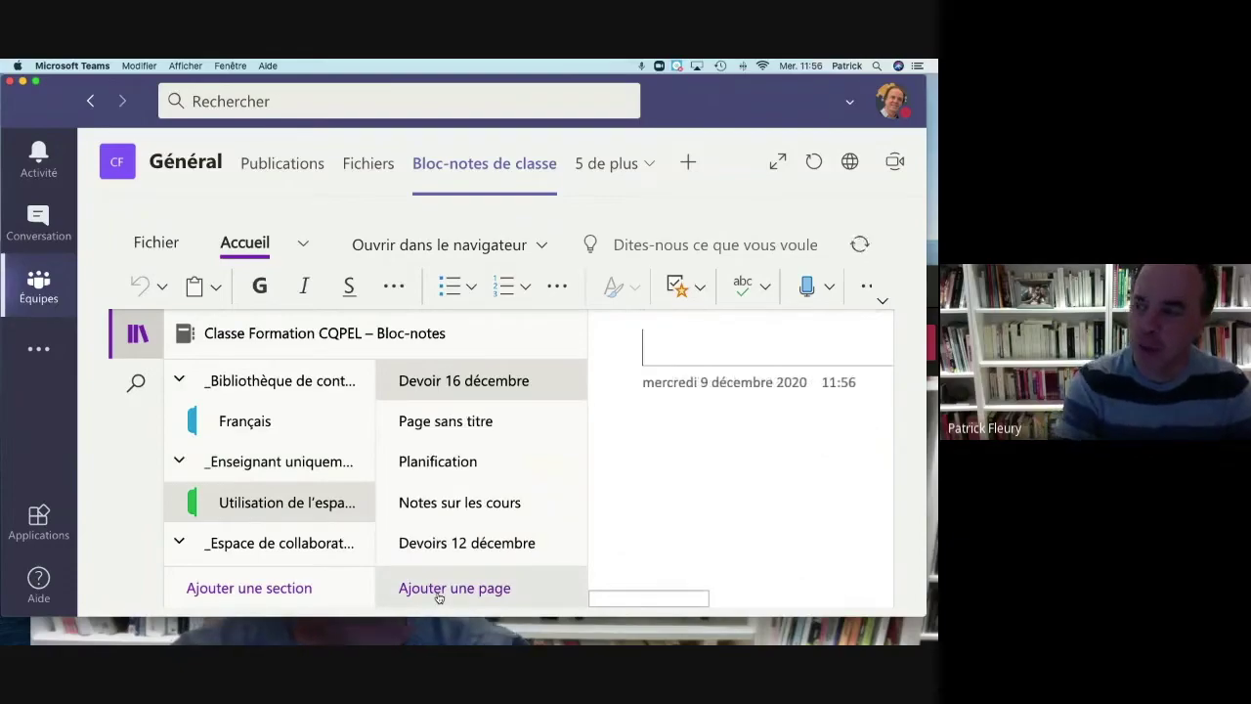
type("Dev")
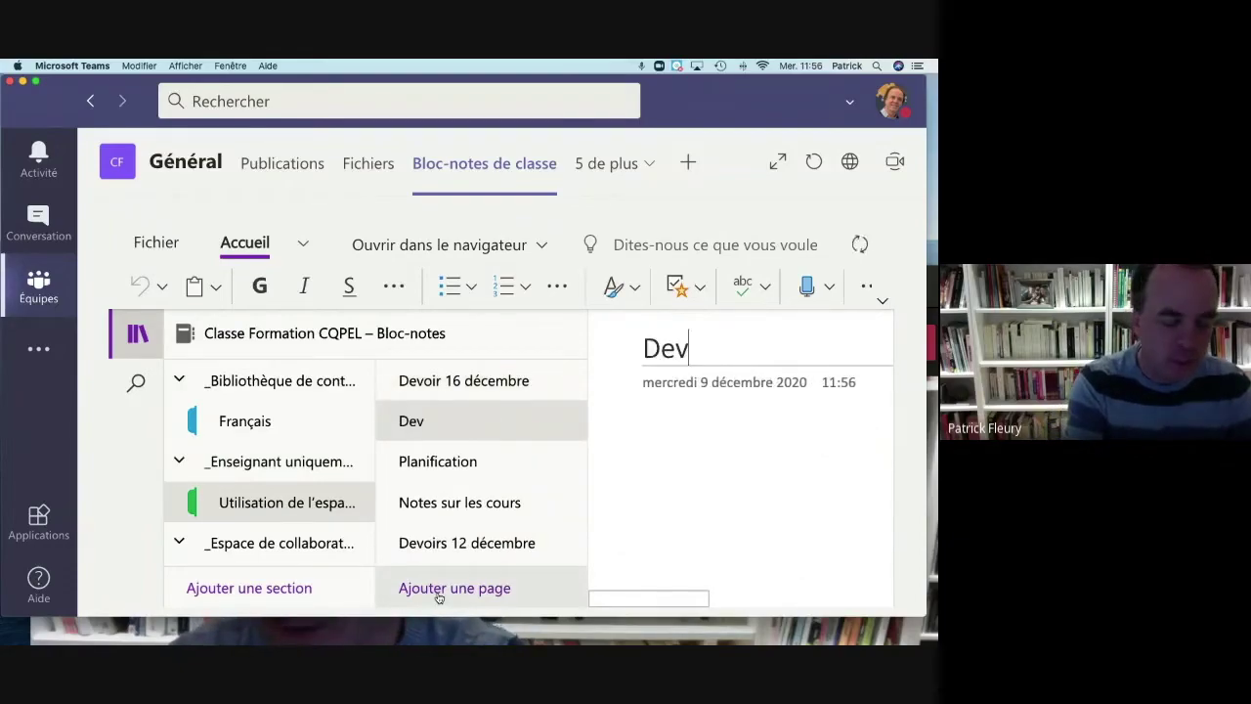
type("oirs")
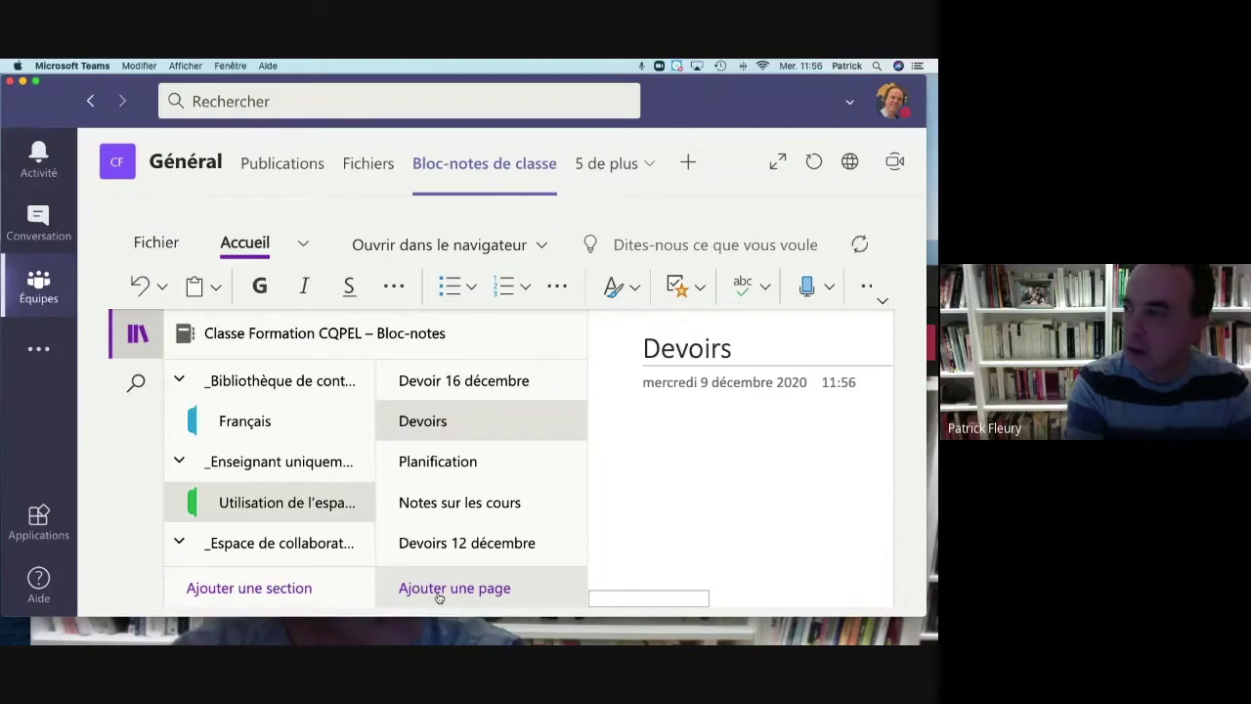
type(" 12 décembre")
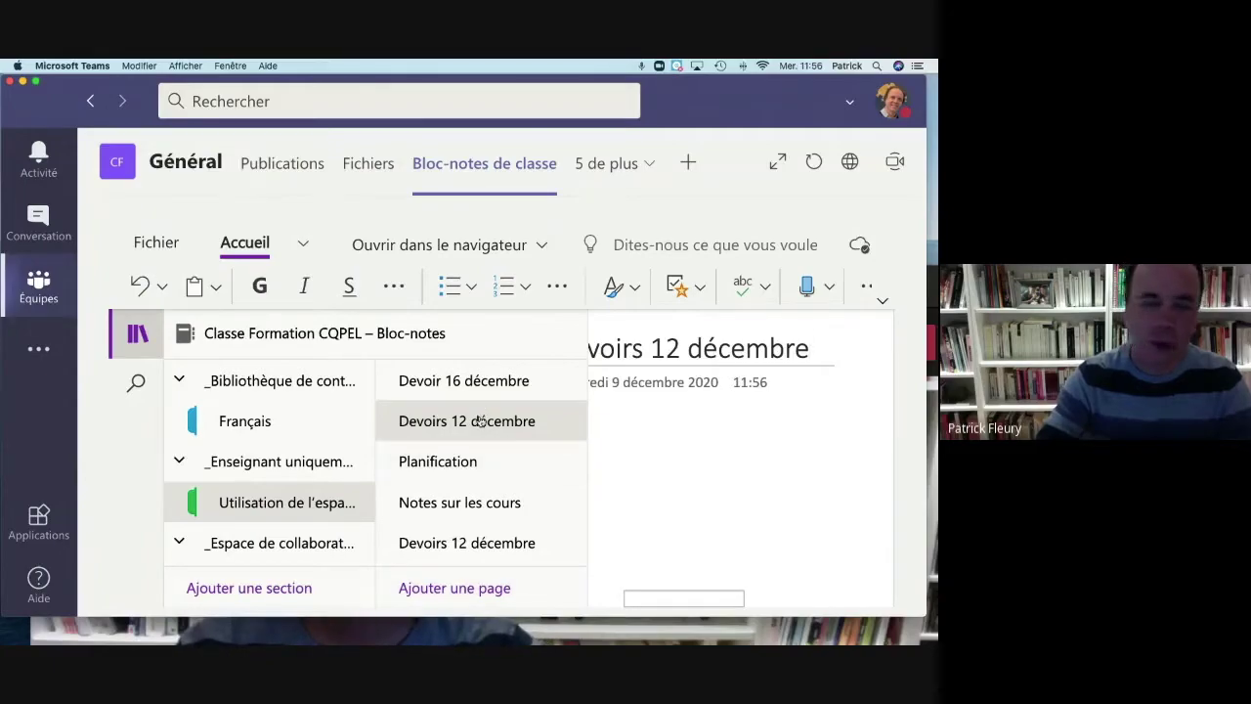
left_click(638, 455)
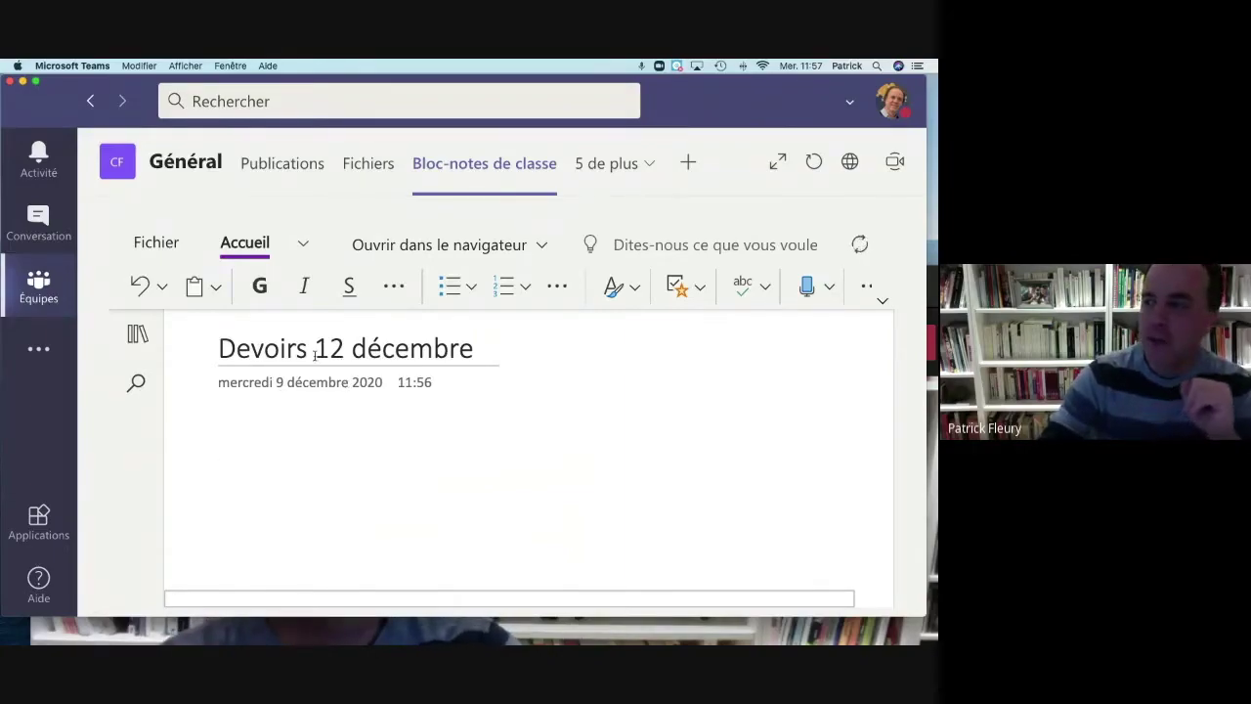
left_click(303, 245)
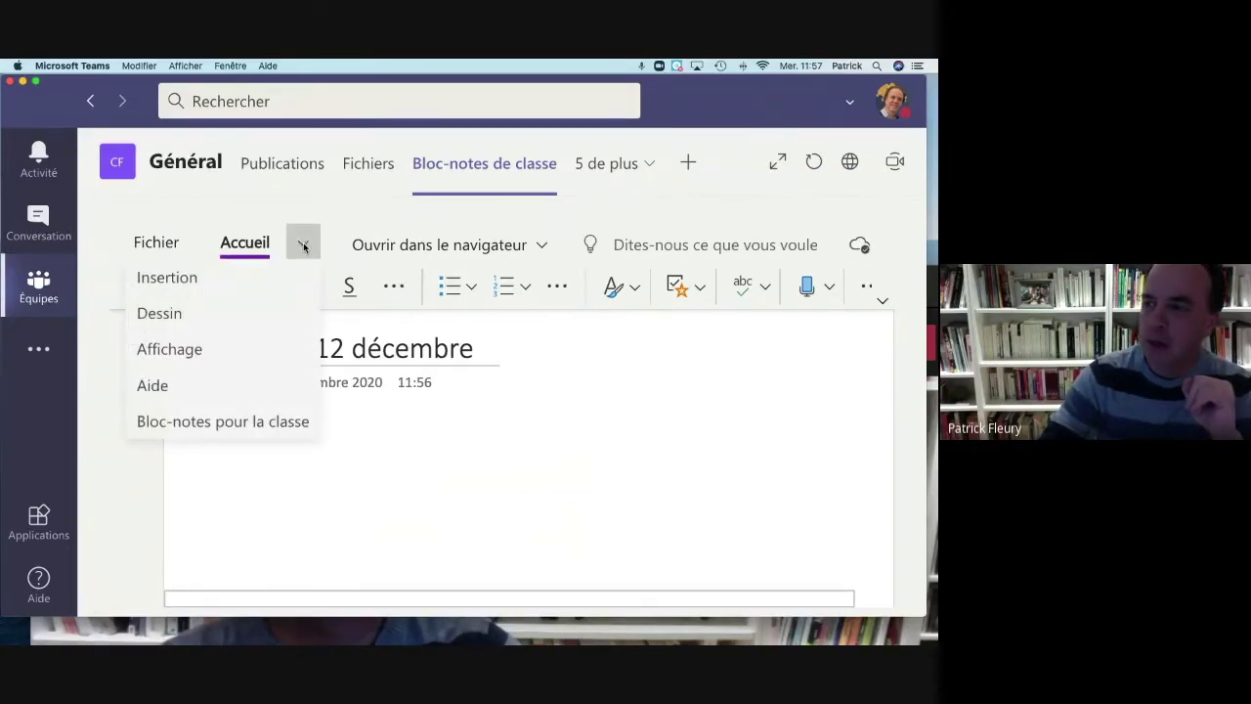
Step: Insert Devoirs/camomille.pdf as a file printout into the page
left_click(243, 280)
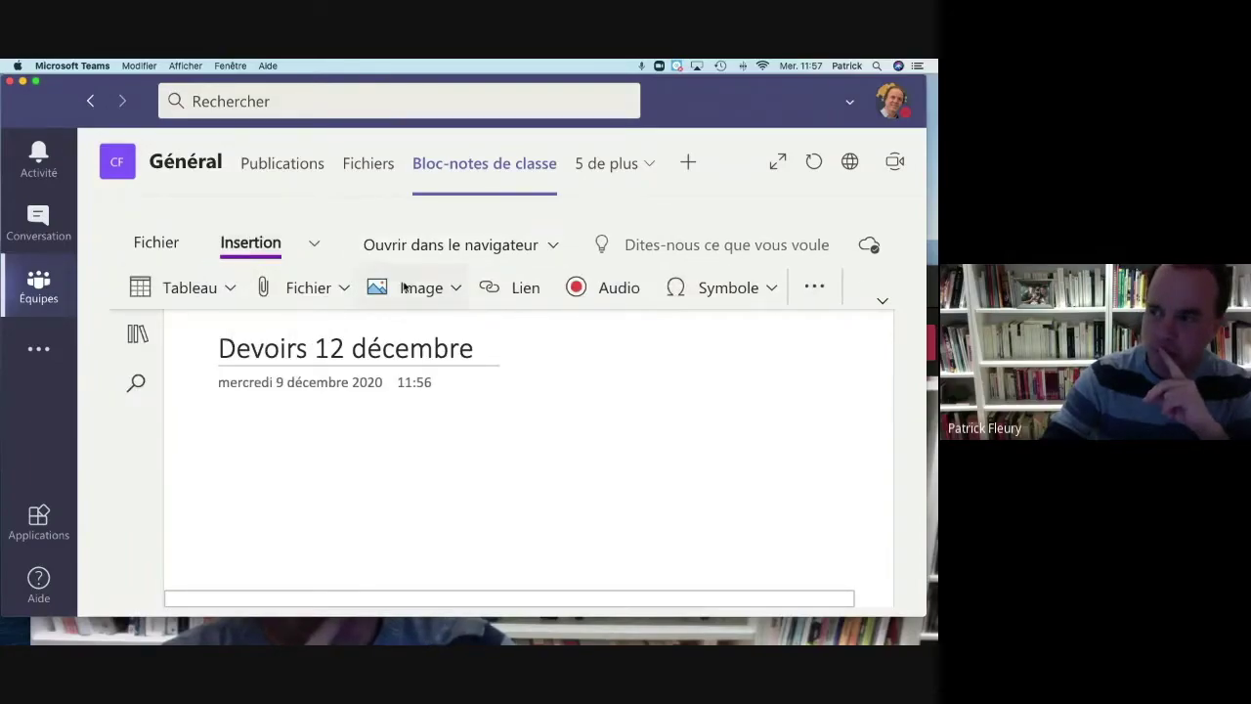
left_click(342, 288)
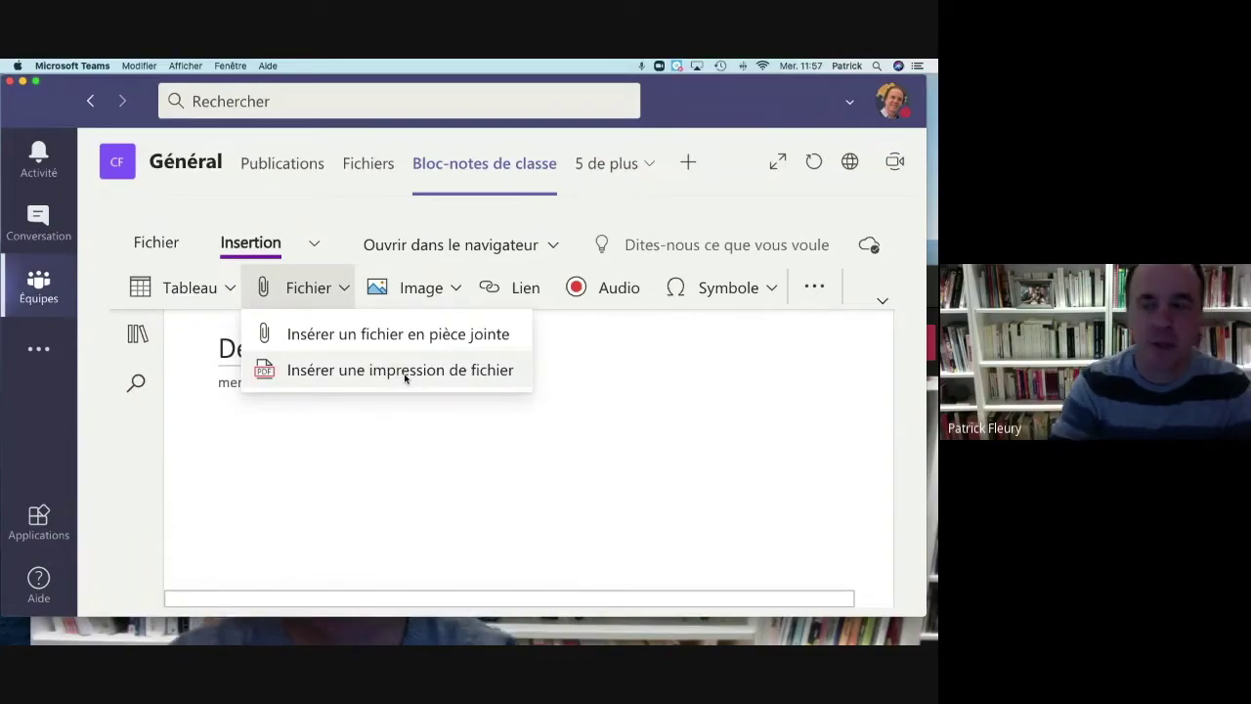
left_click(266, 369)
left_click(399, 435)
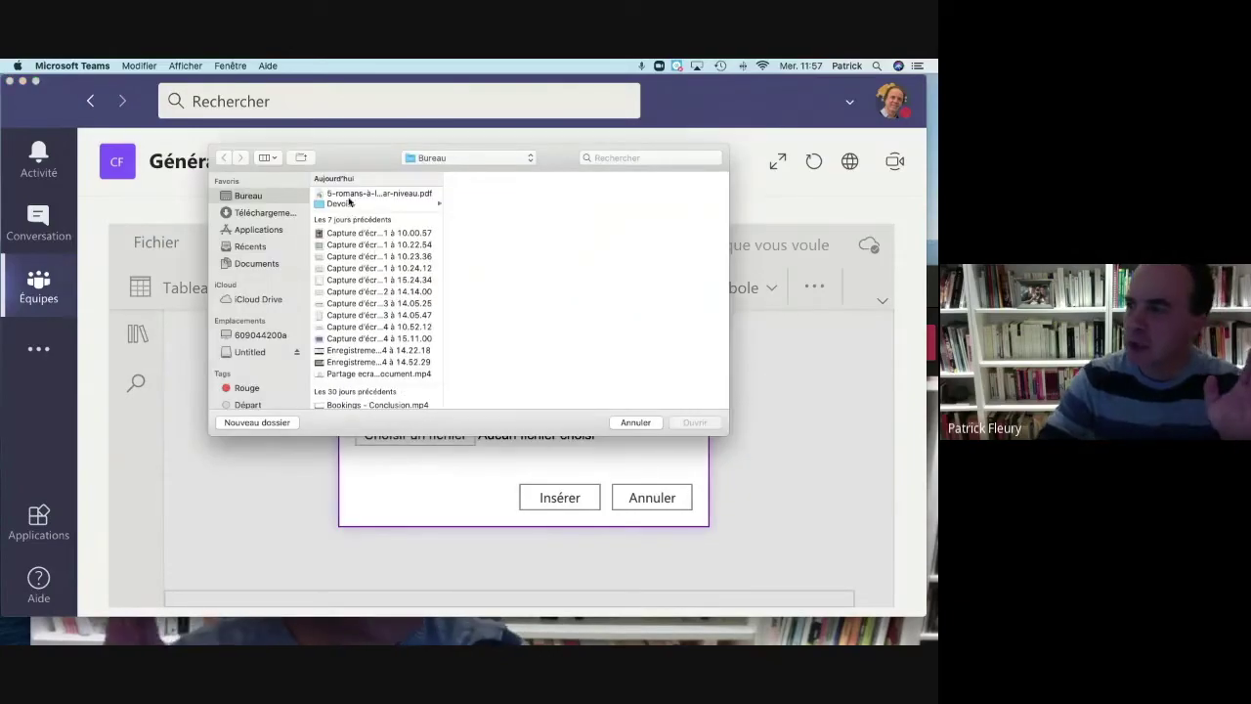
left_click(340, 204)
left_click(485, 206)
left_click(486, 194)
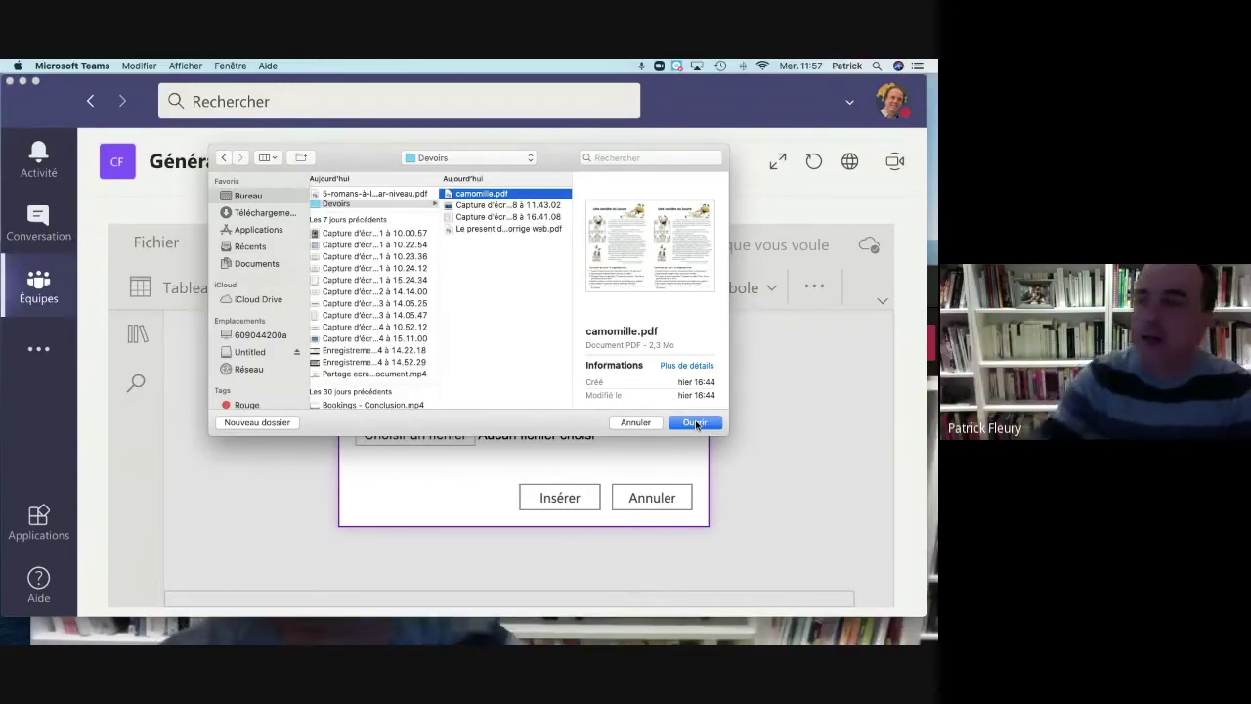
left_click(695, 423)
left_click(560, 498)
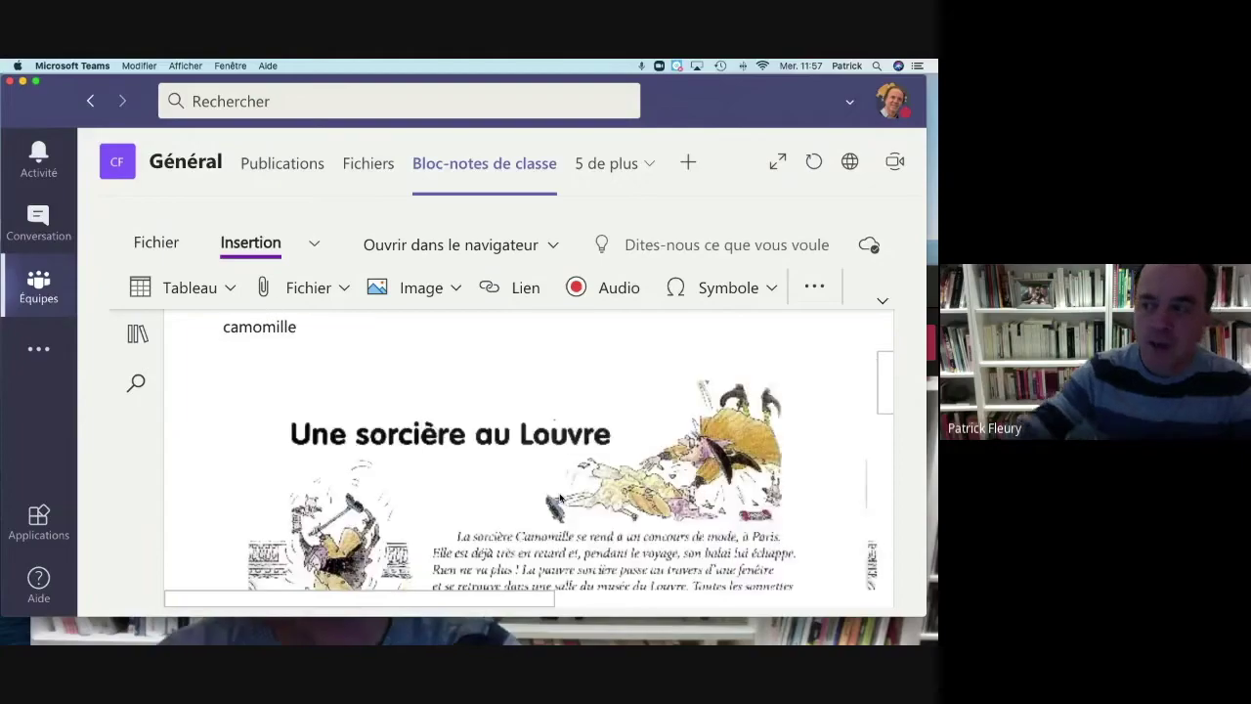
Step: Scroll through the camomille printout to the numbered questions and back to the page top
scroll(559, 498, "down", 1)
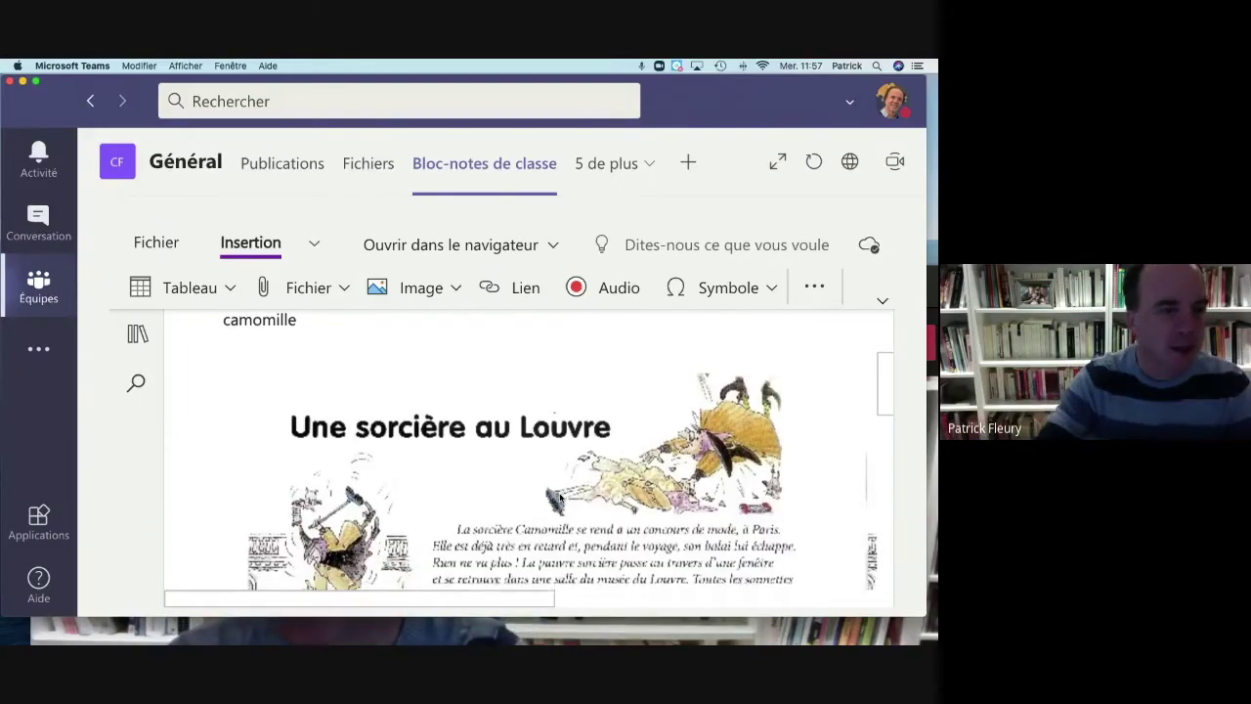
scroll(559, 497, "down", 1)
scroll(559, 498, "up", 1)
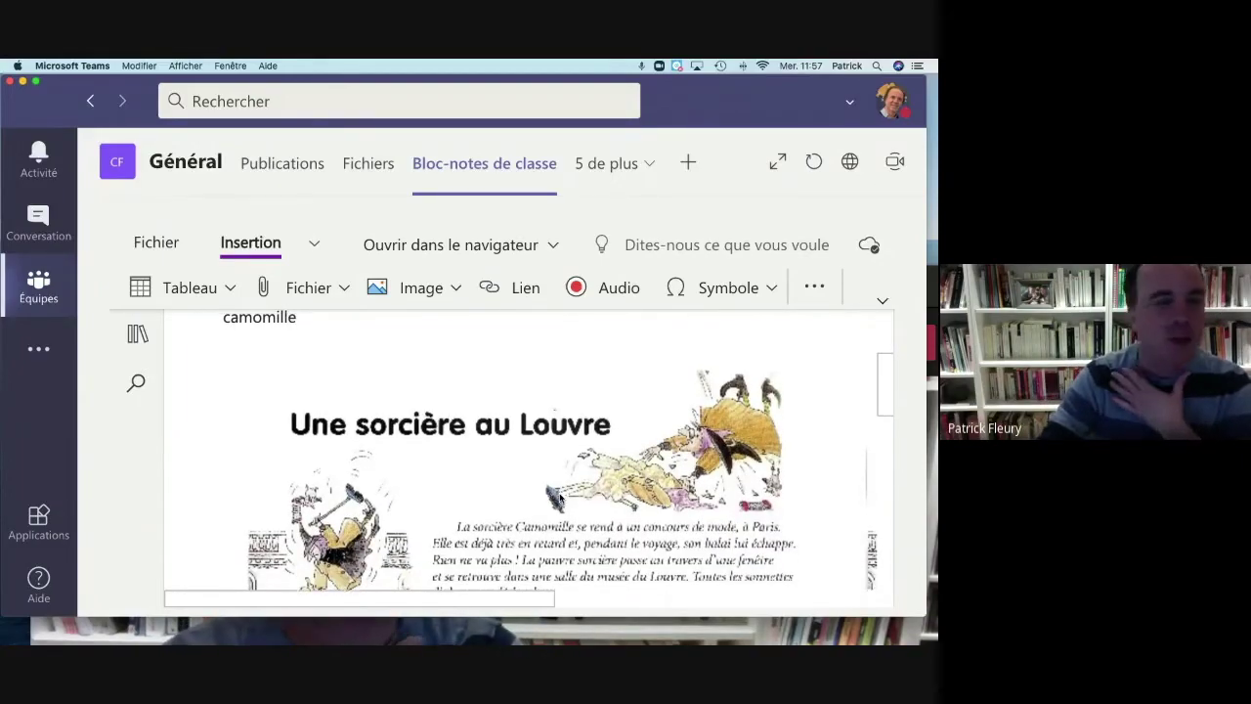
scroll(559, 498, "down", 1)
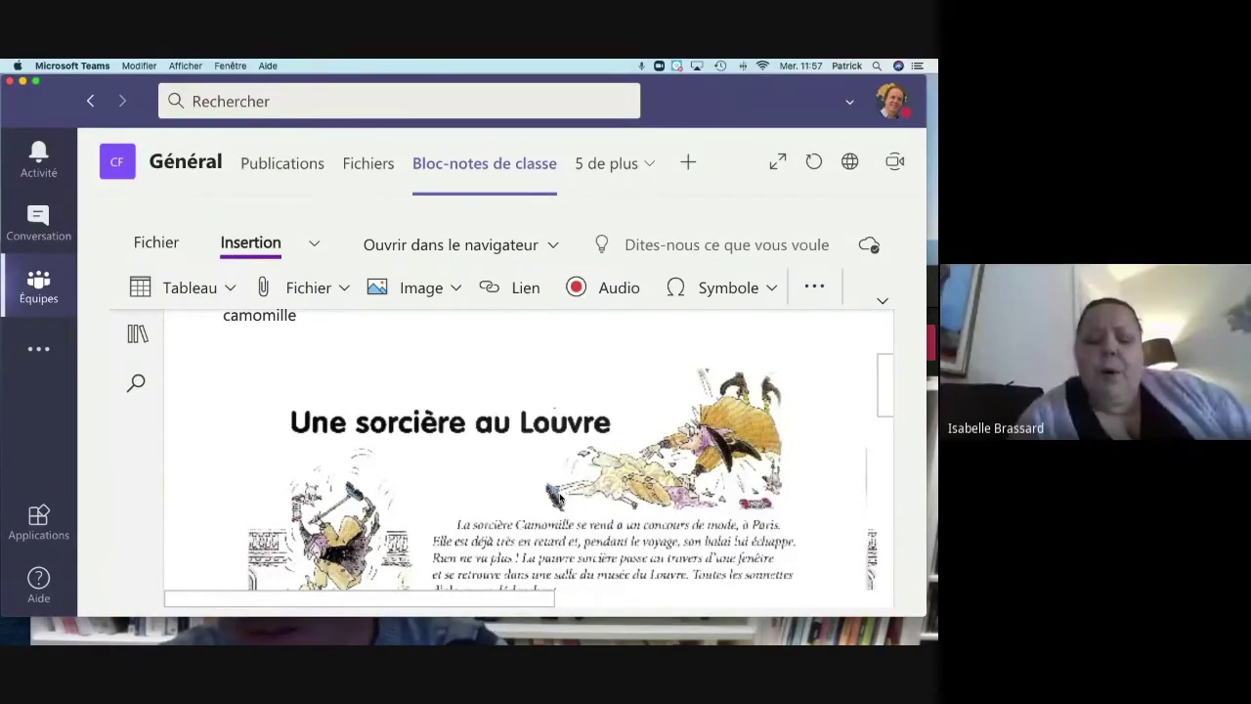
scroll(559, 497, "down", 10)
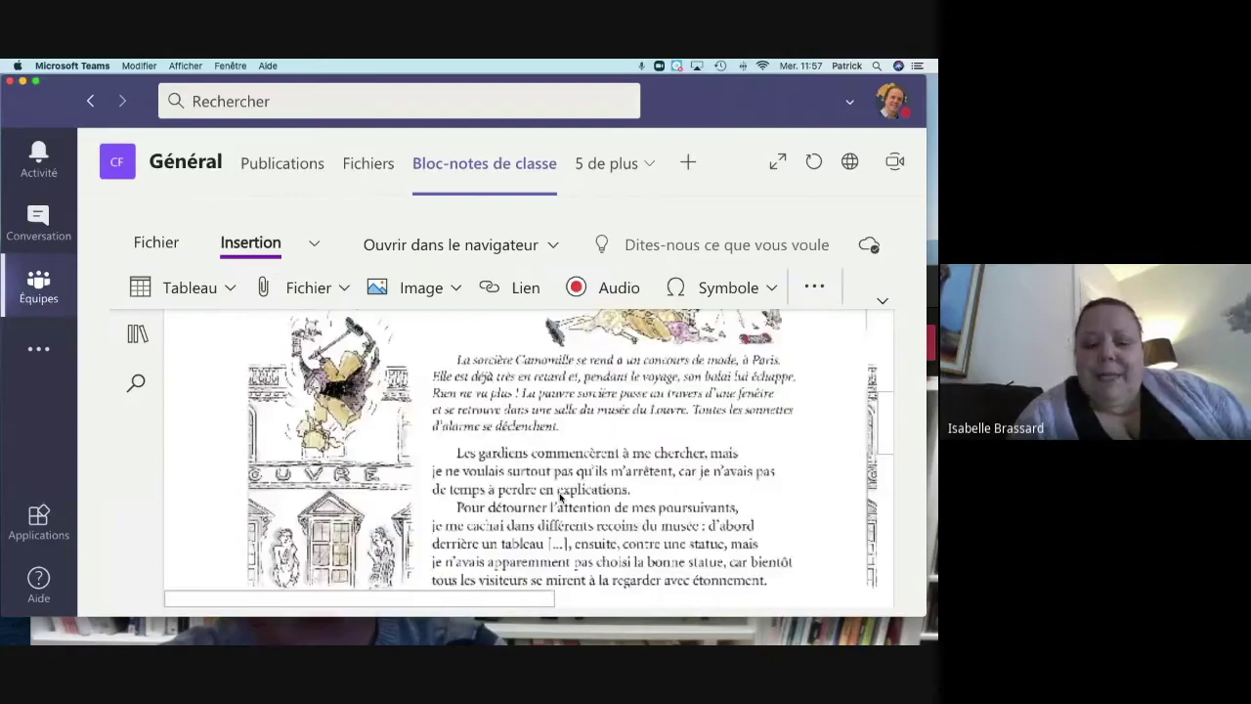
scroll(559, 498, "up", 8)
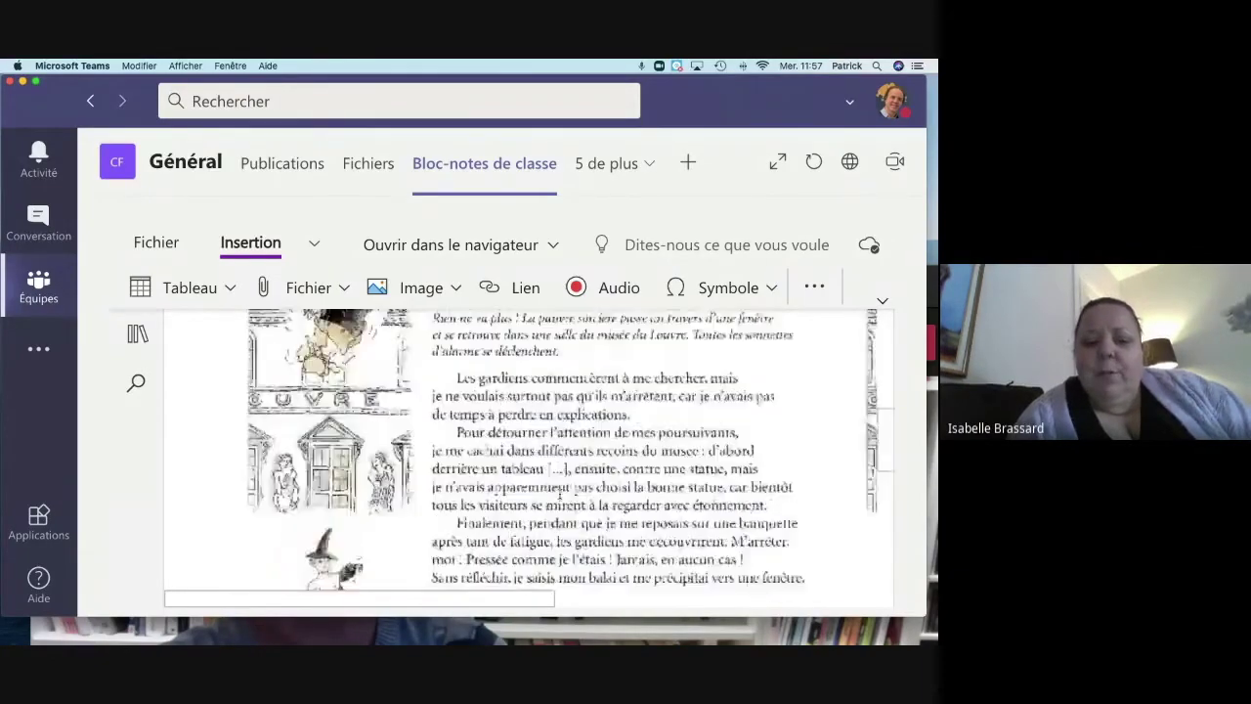
scroll(562, 498, "up", 3)
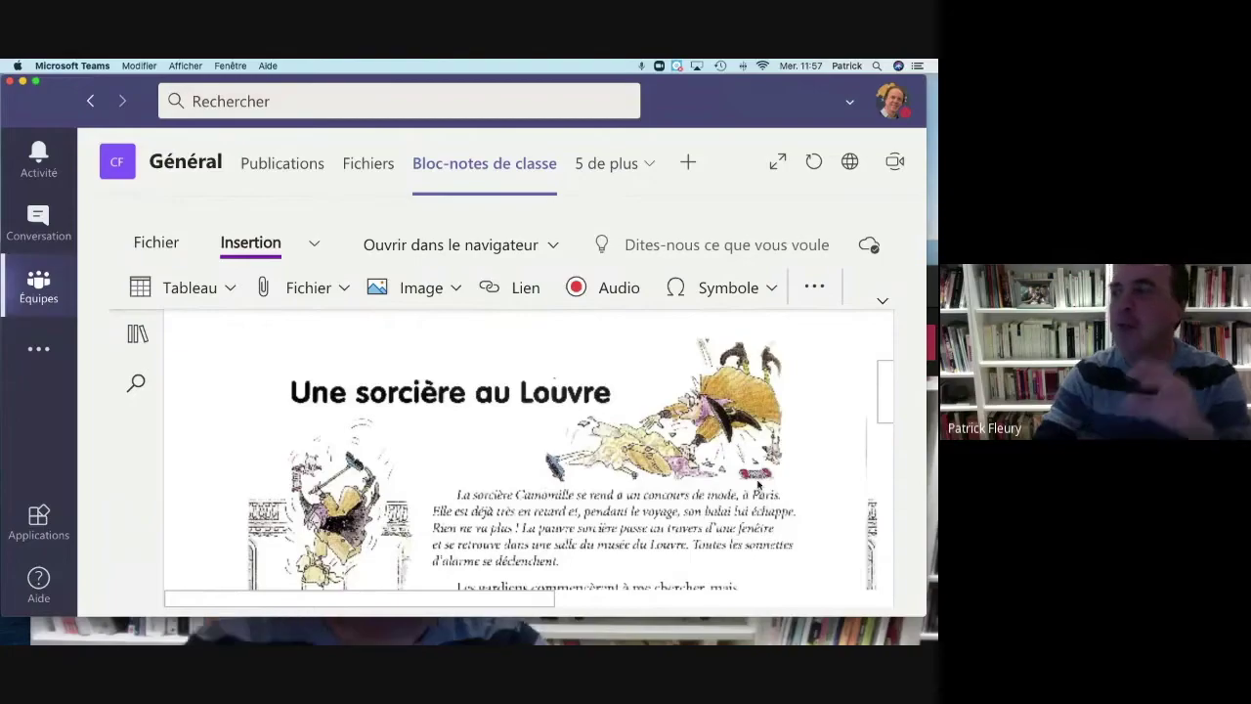
scroll(650, 498, "down", 1)
scroll(675, 411, "up", 2)
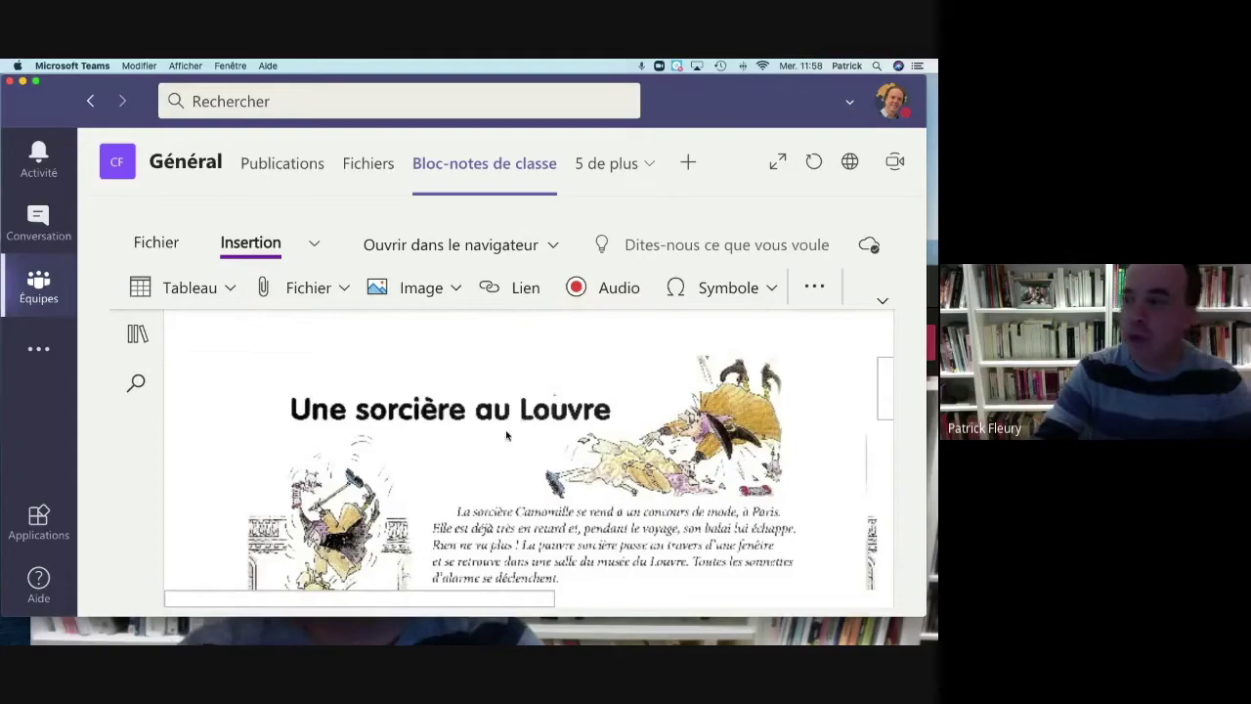
scroll(506, 435, "down", 10)
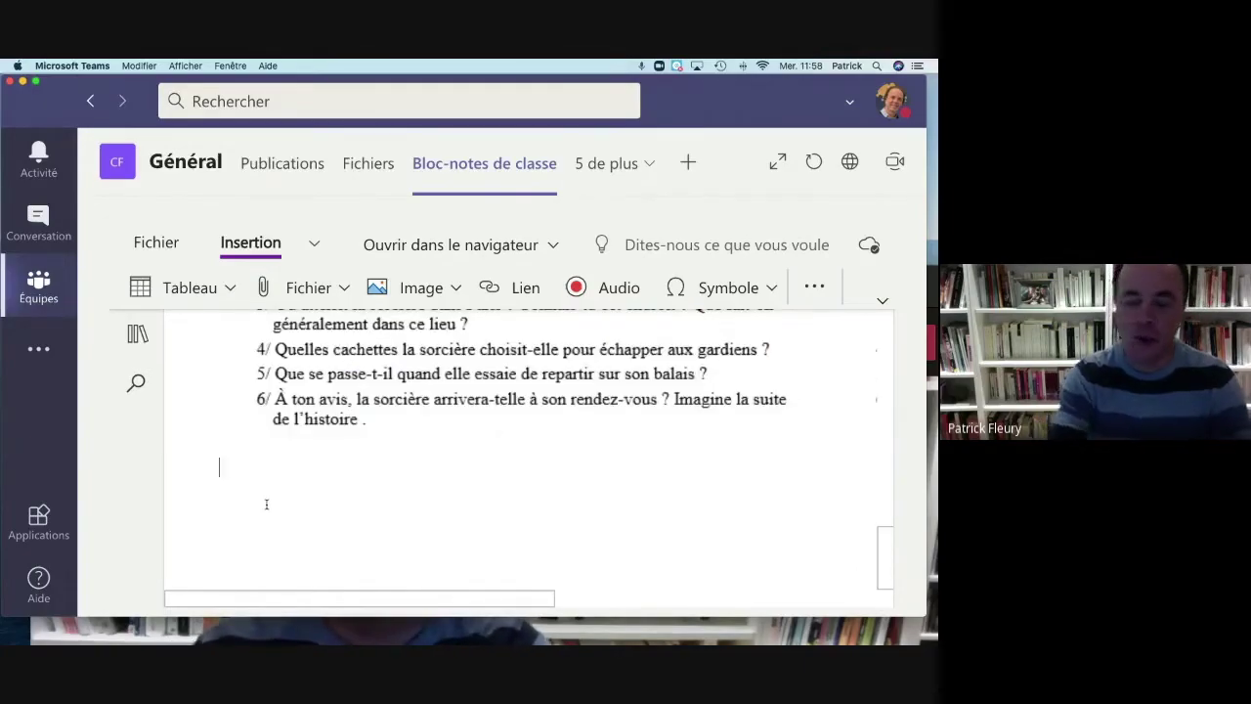
type("dsfj")
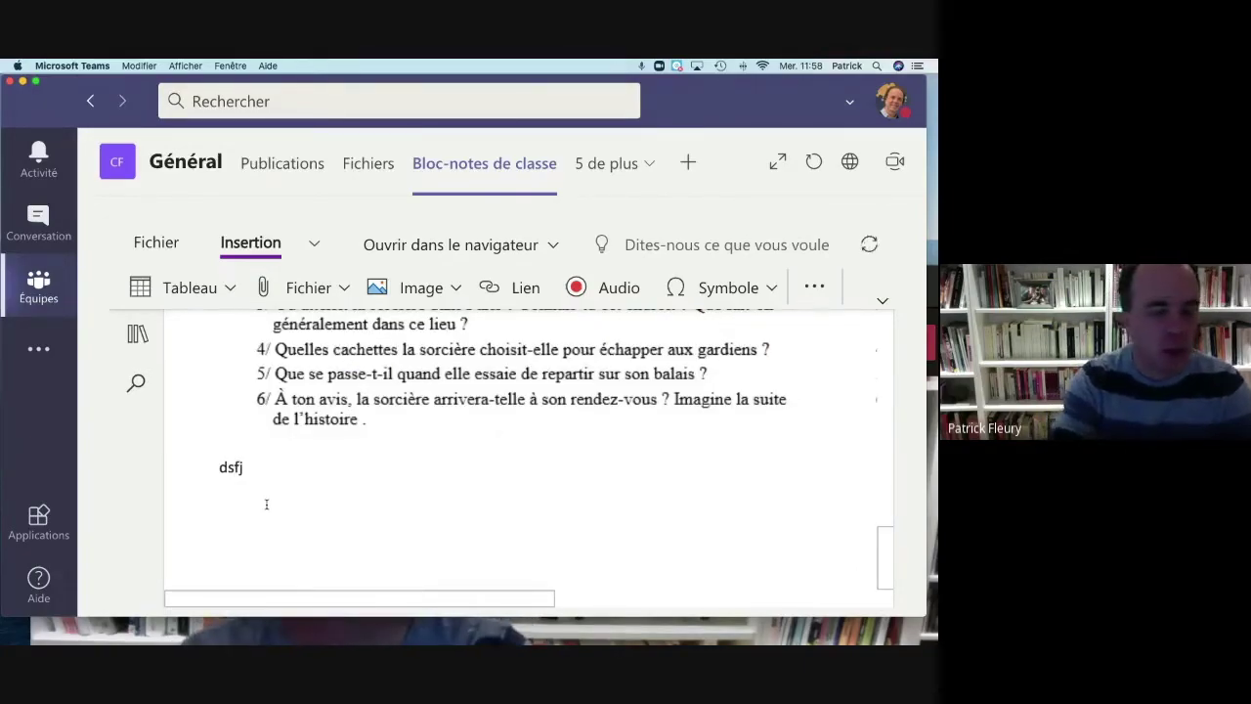
key("BackSpace")
key("BackSpace")
scroll(266, 503, "up", 15)
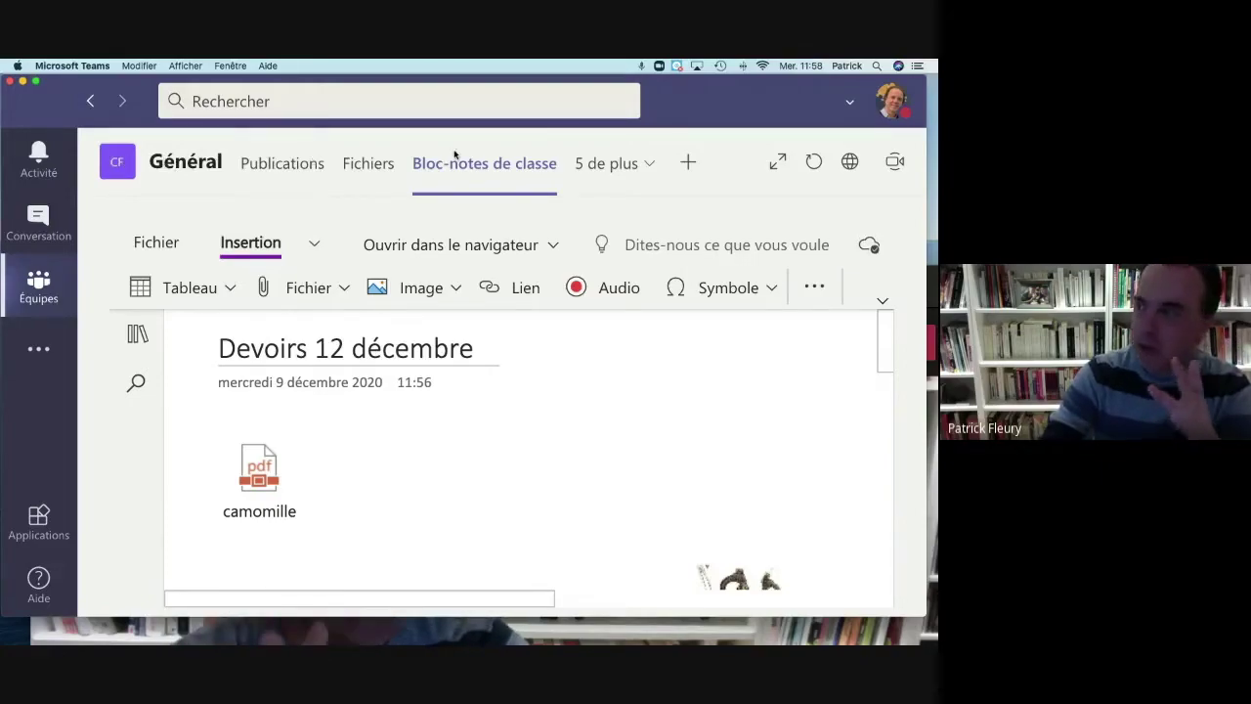
Step: Go to the Général channel's Devoirs tab and create a new Affectation
left_click(646, 161)
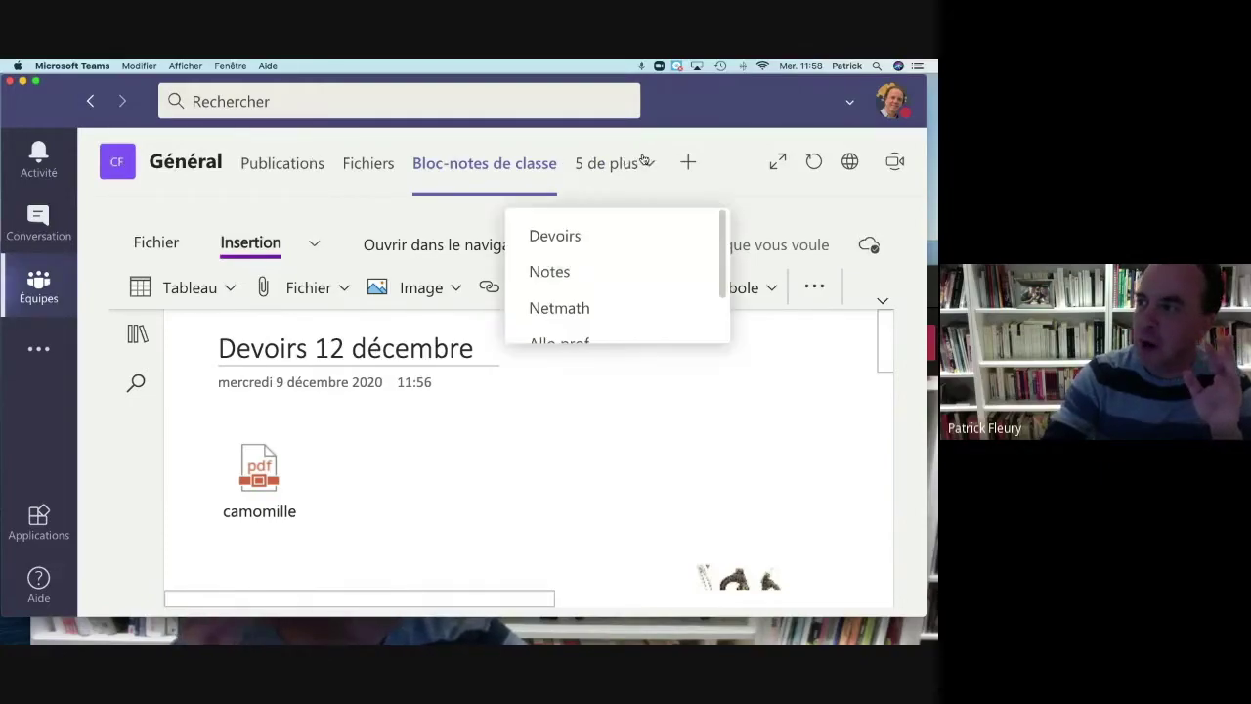
left_click(566, 245)
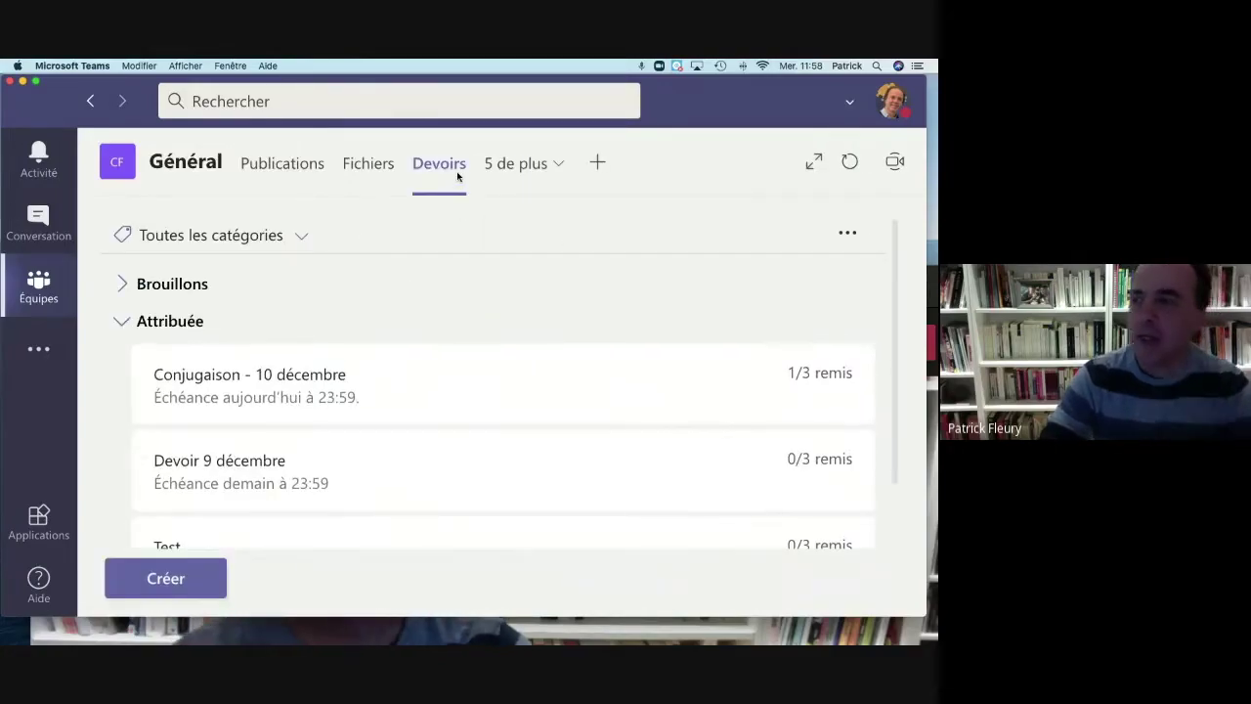
left_click(176, 582)
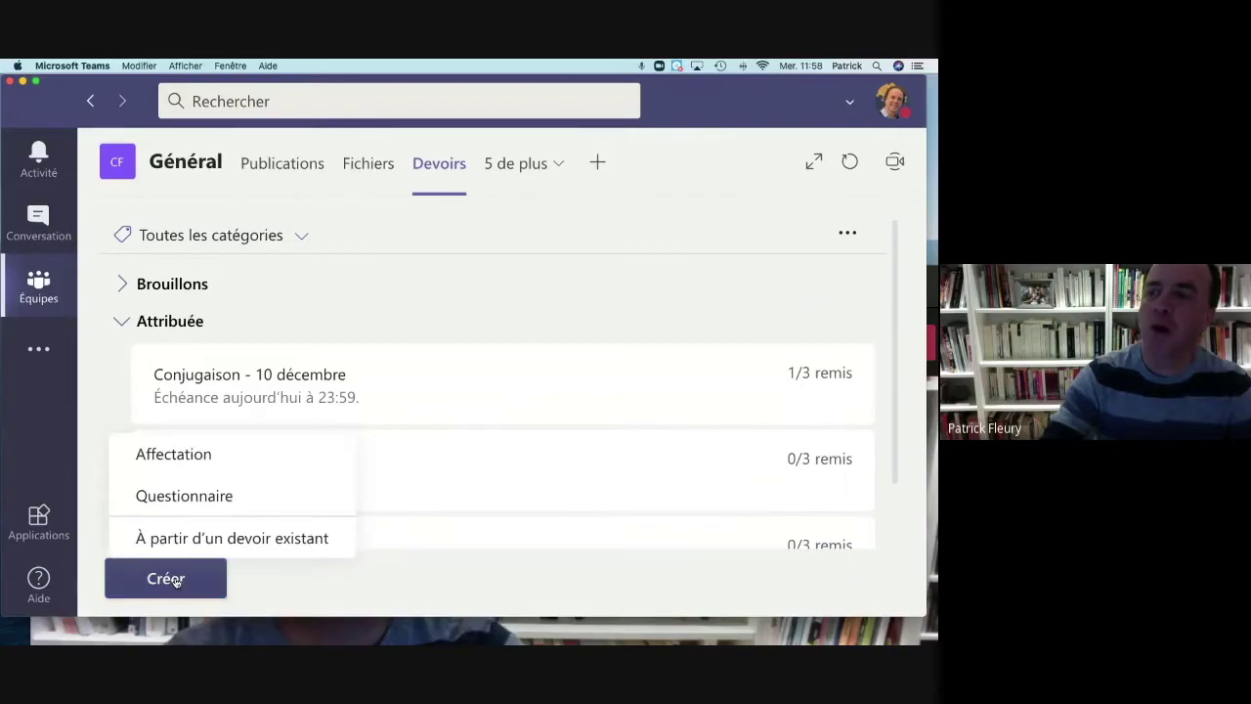
left_click(185, 457)
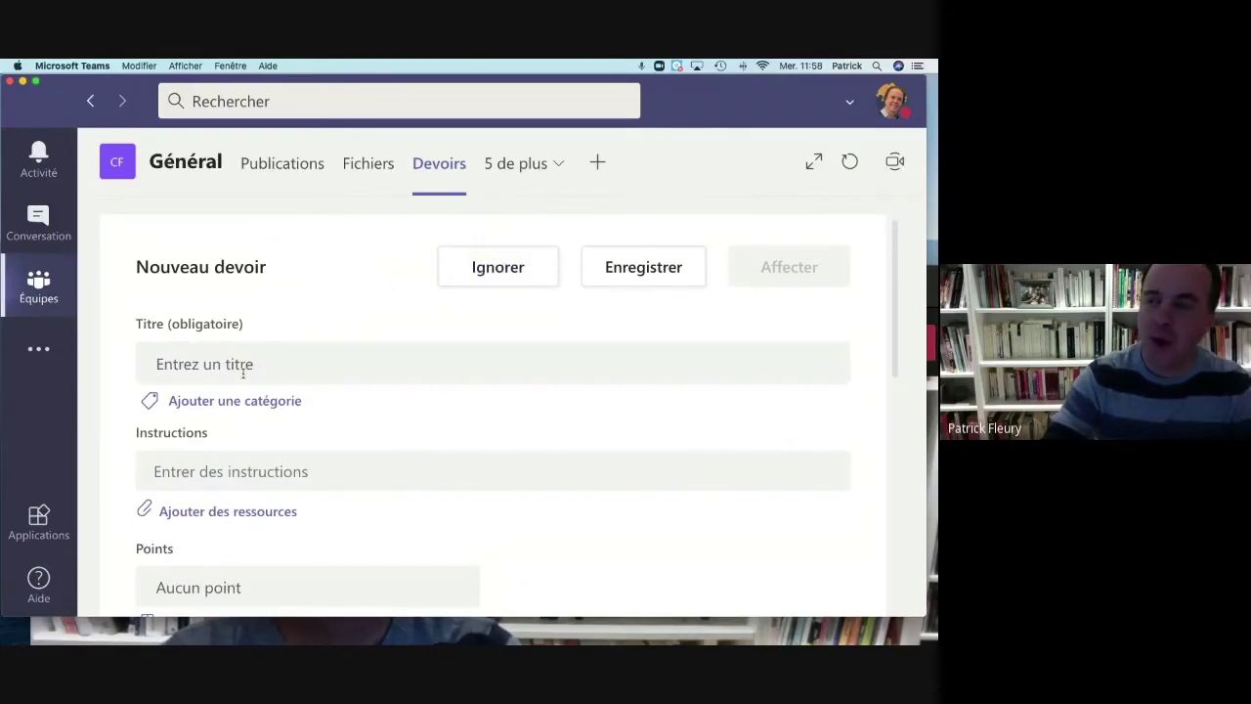
Step: Attach the teacher-only Devoir 16 décembre page from the class notebook as a resource
left_click(230, 511)
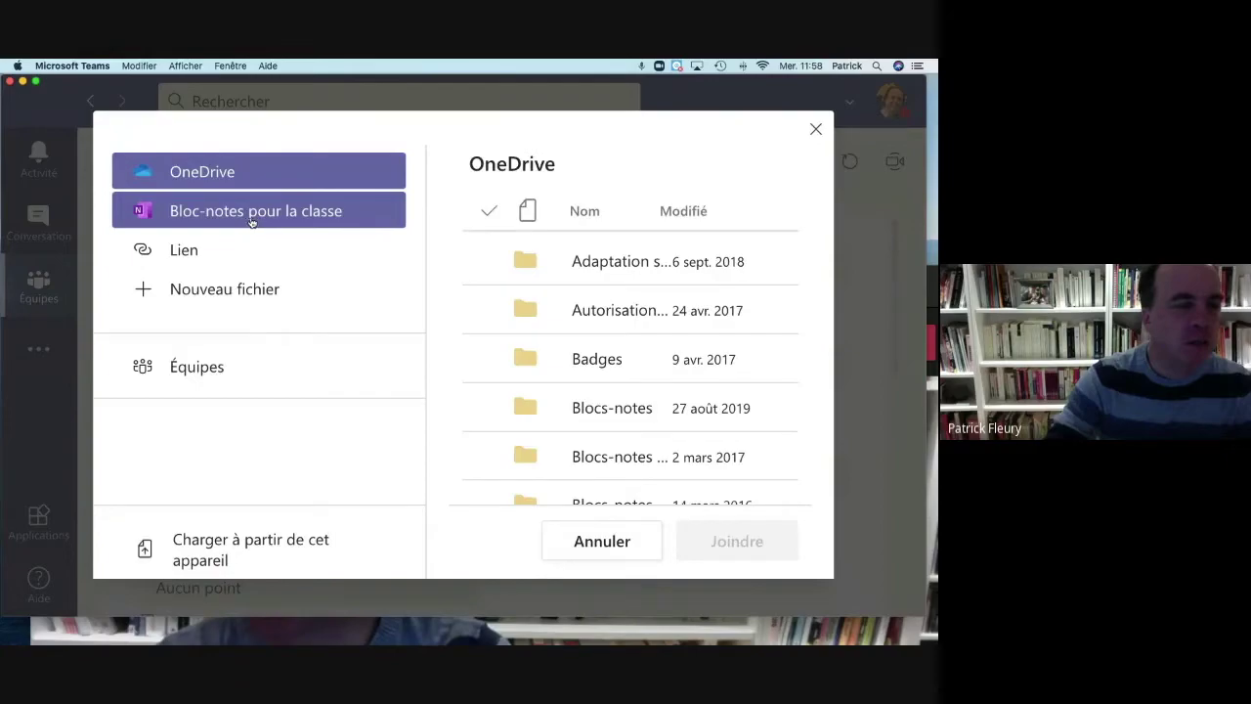
left_click(251, 222)
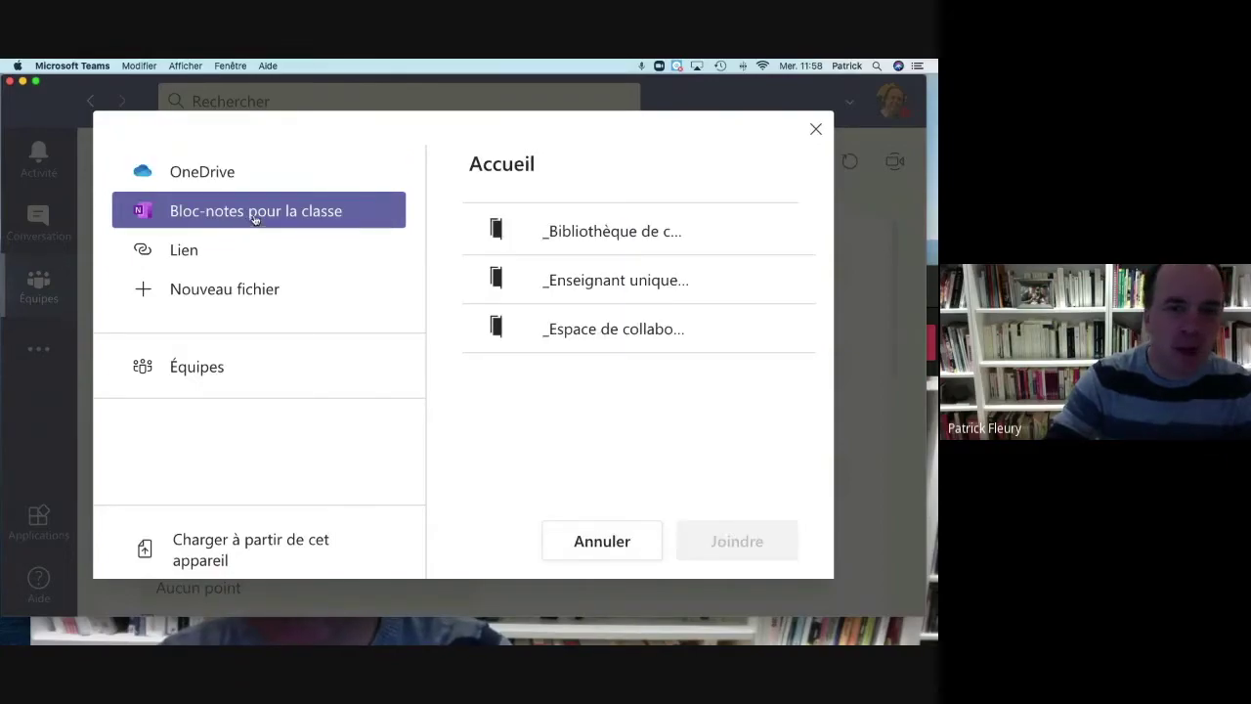
left_click(591, 288)
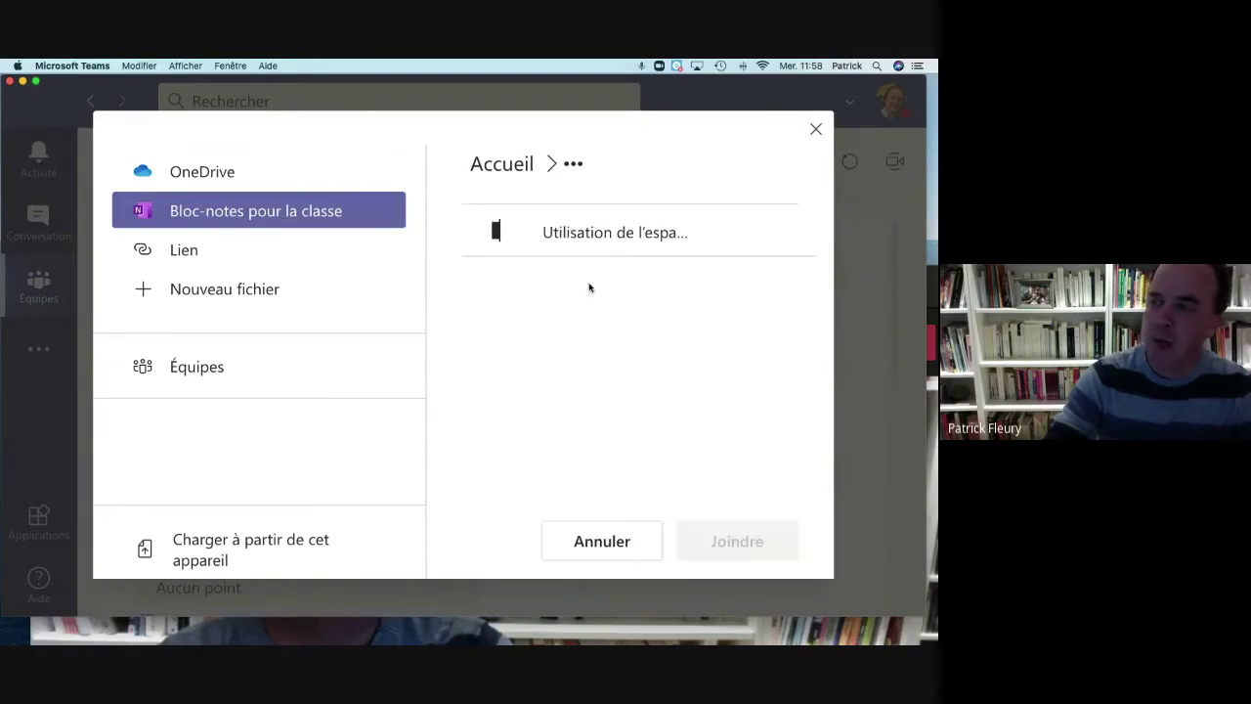
left_click(588, 244)
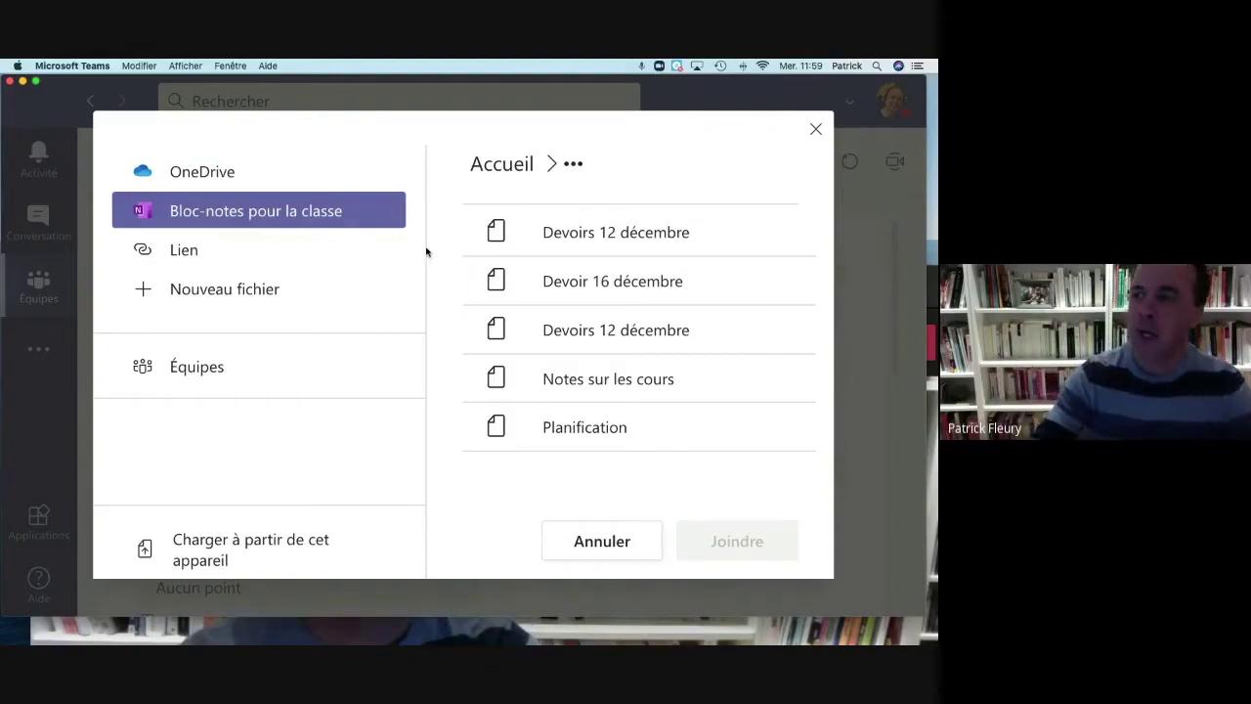
left_click(628, 296)
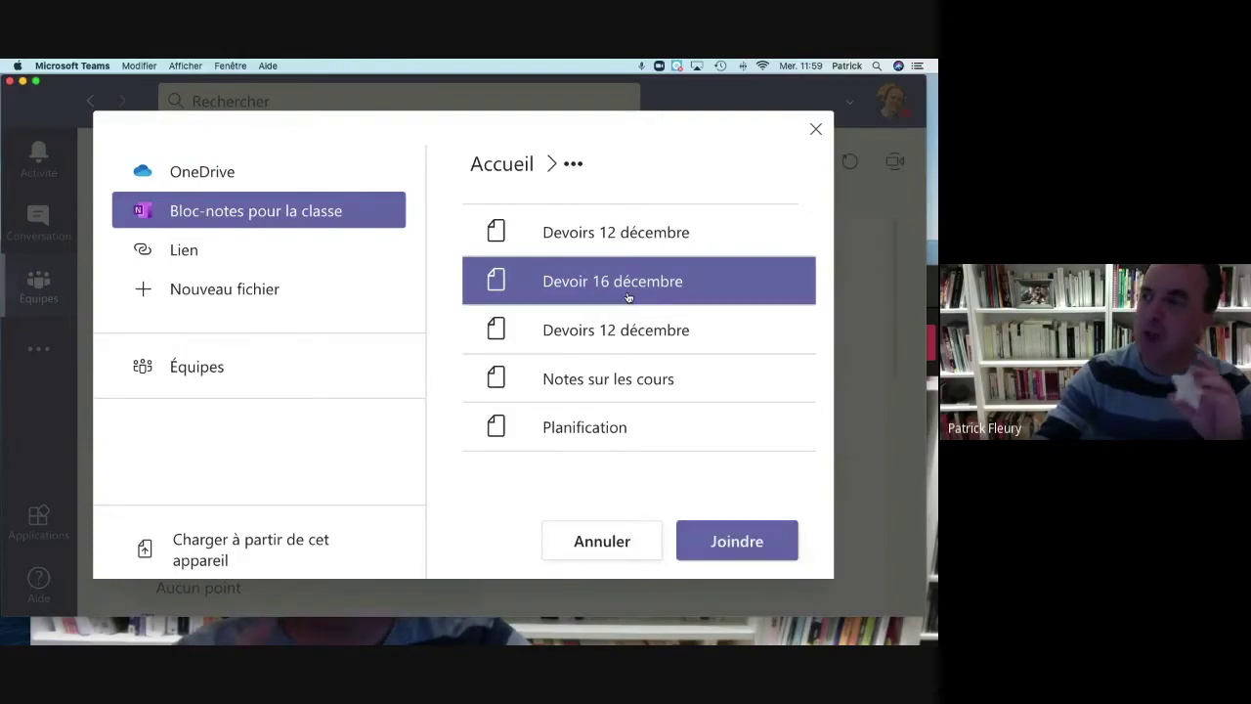
left_click(737, 540)
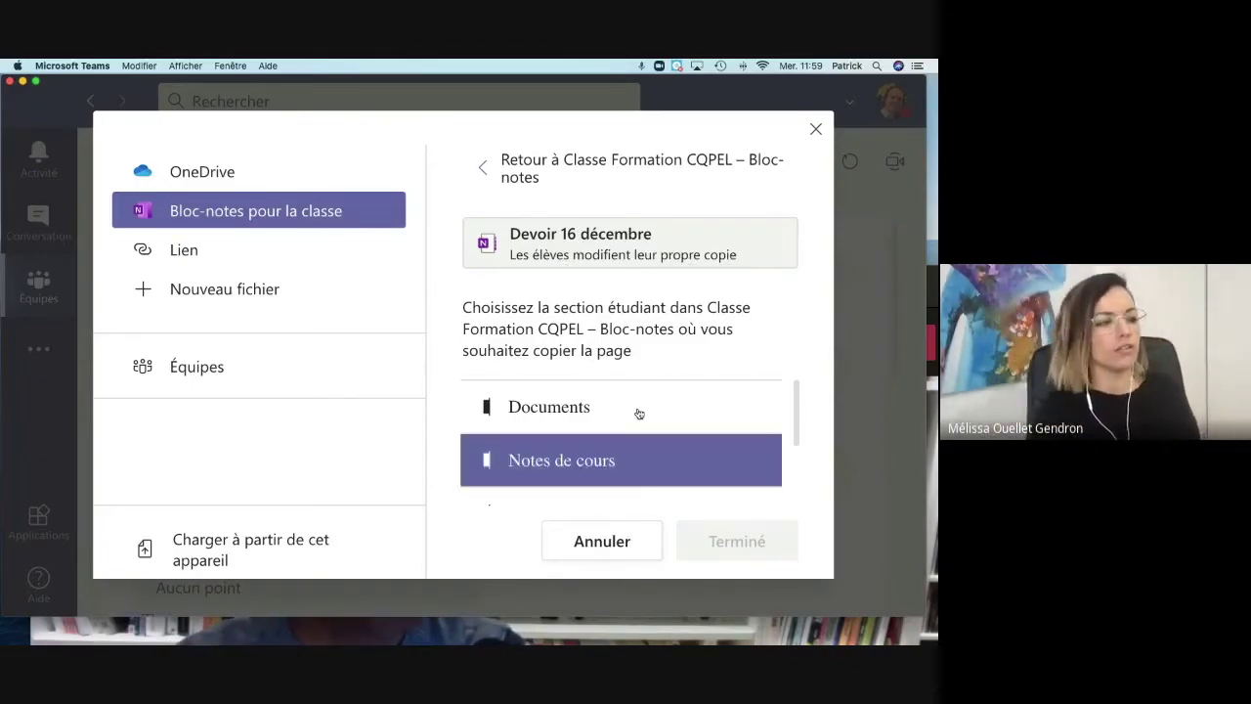
Step: Send the students' copies to their Travail à domicile section and finish attaching
scroll(604, 426, "down", 3)
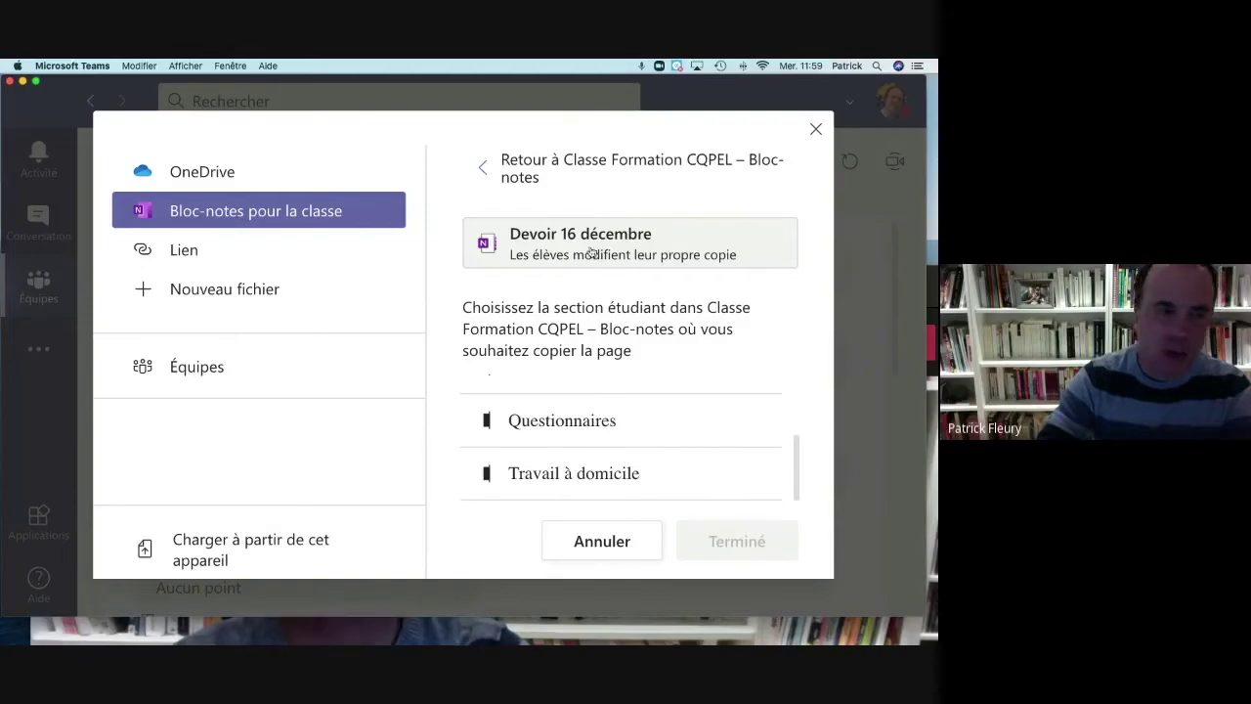
left_click(588, 495)
scroll(588, 496, "up", 3)
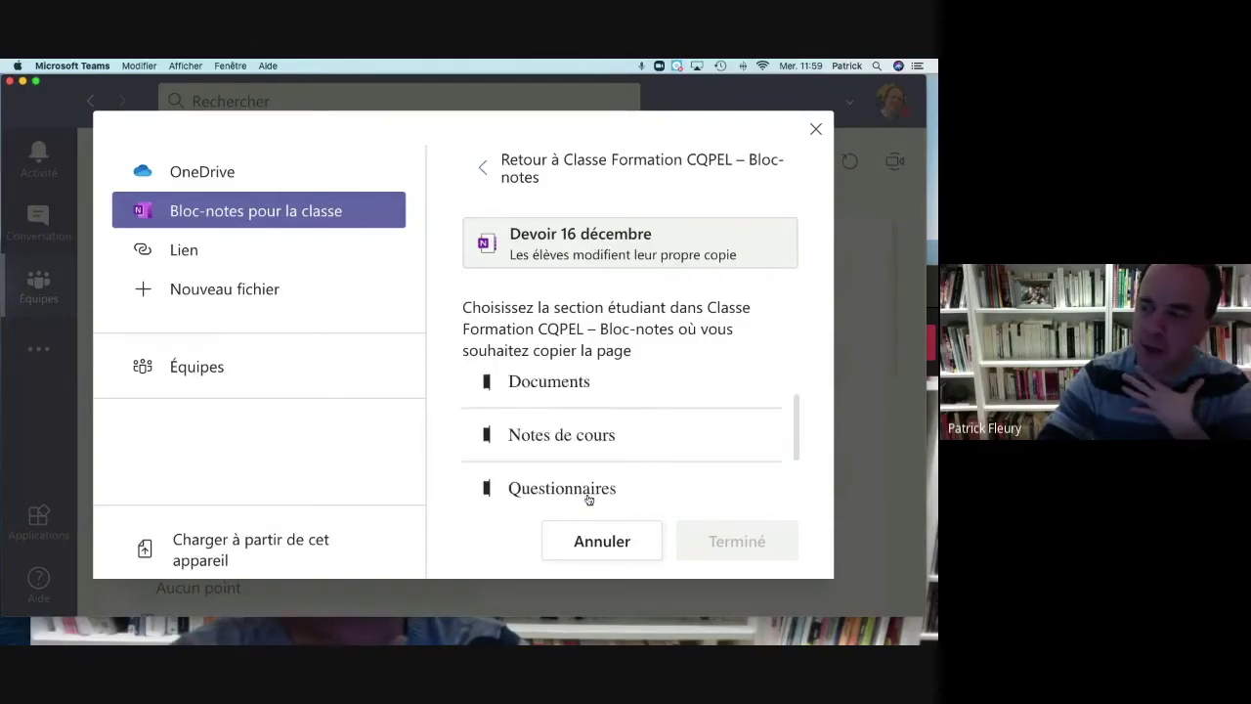
scroll(544, 467, "down", 1)
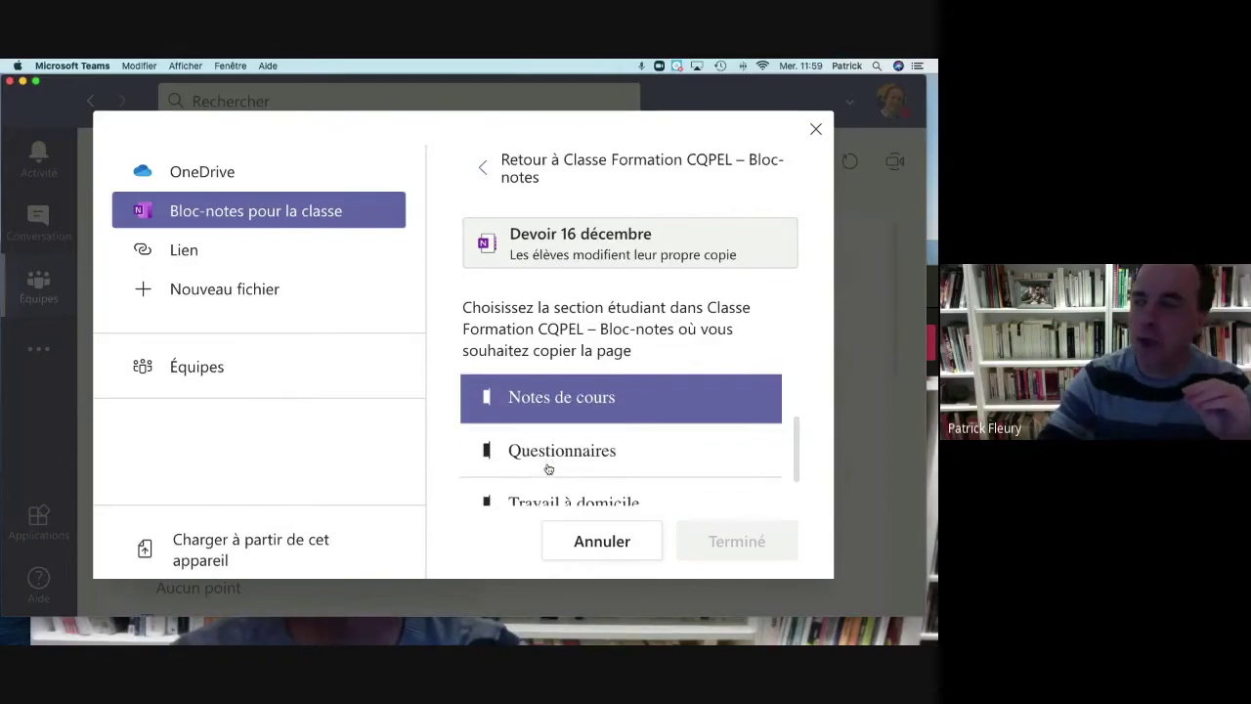
scroll(548, 469, "down", 1)
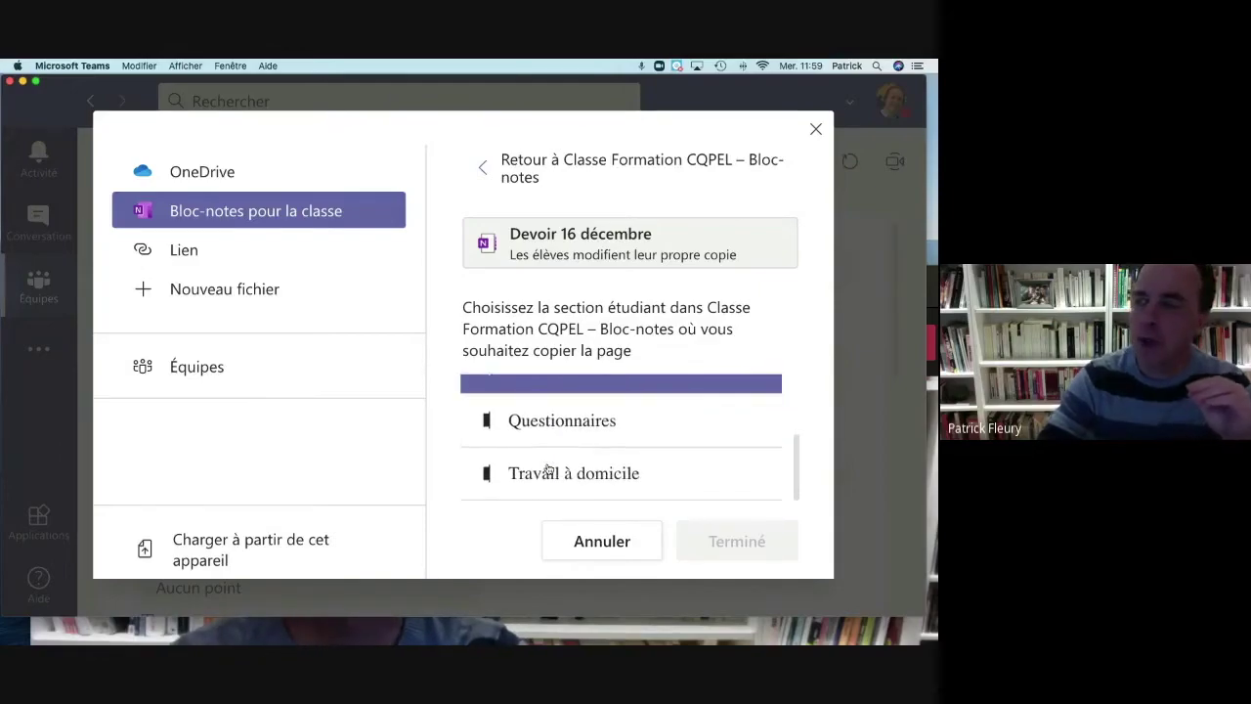
left_click(631, 478)
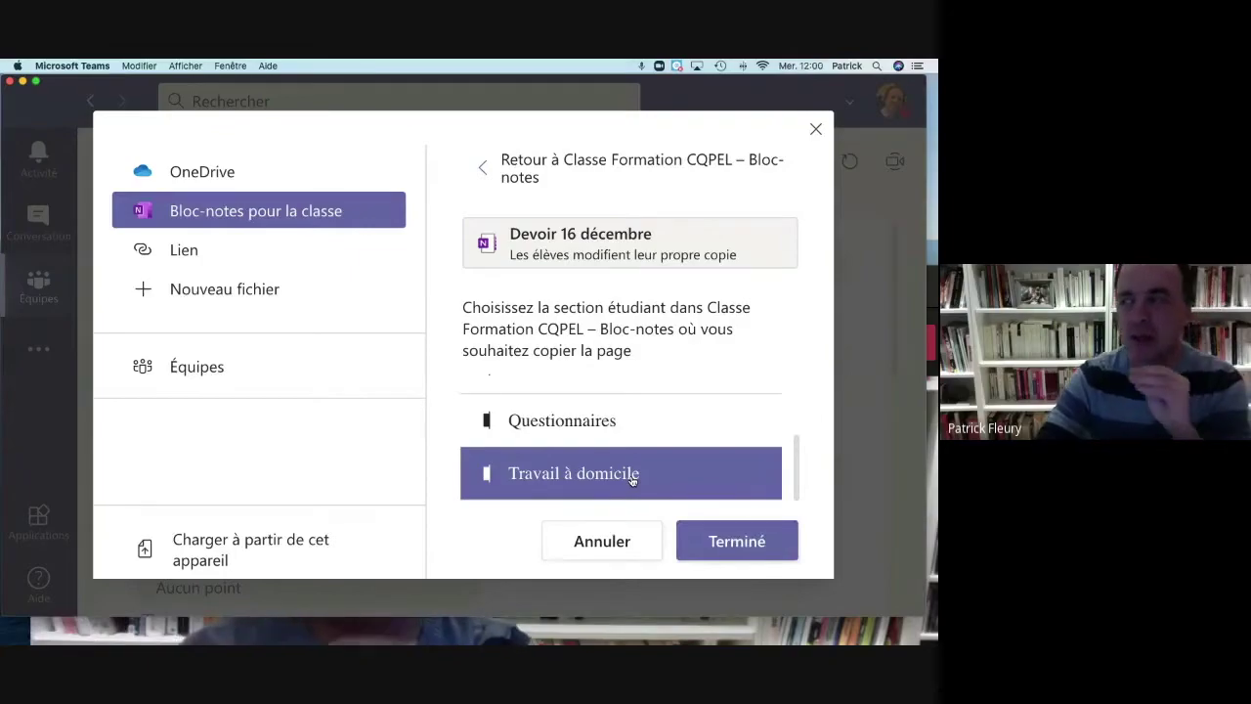
left_click(766, 553)
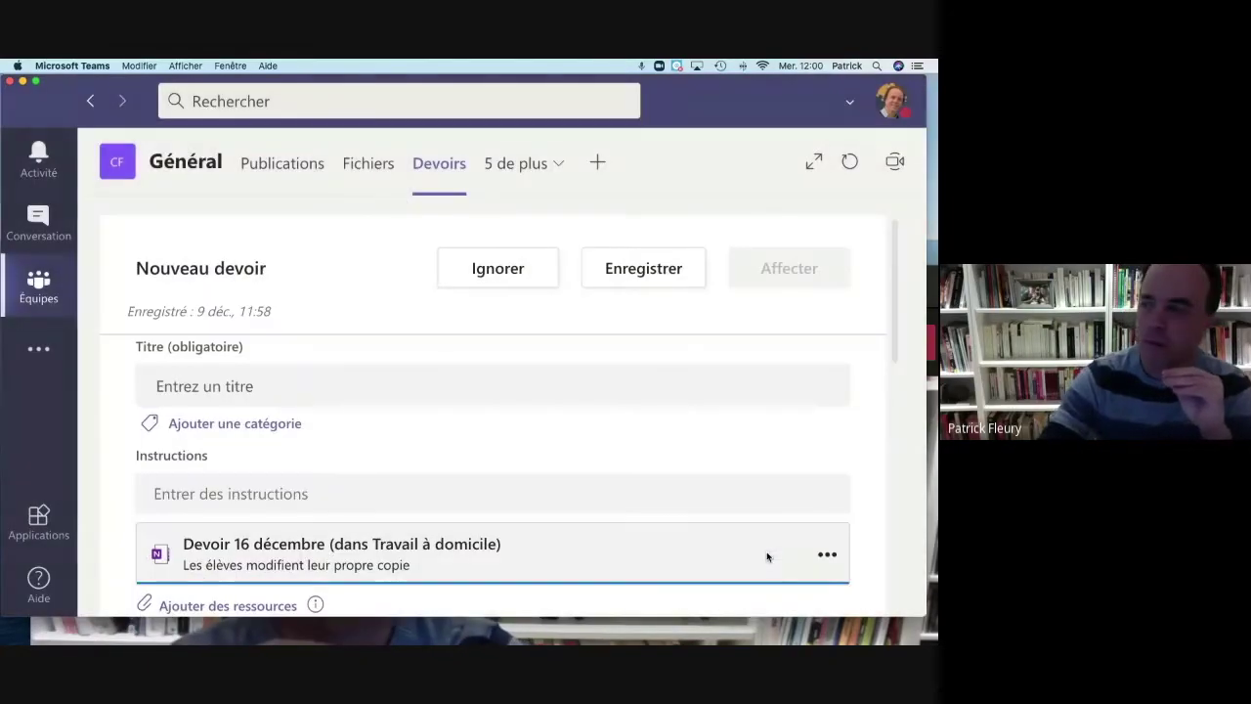
Step: Title the new assignment 'Devoir à faire' and publish it to the class with Affecter
scroll(387, 458, "down", 1)
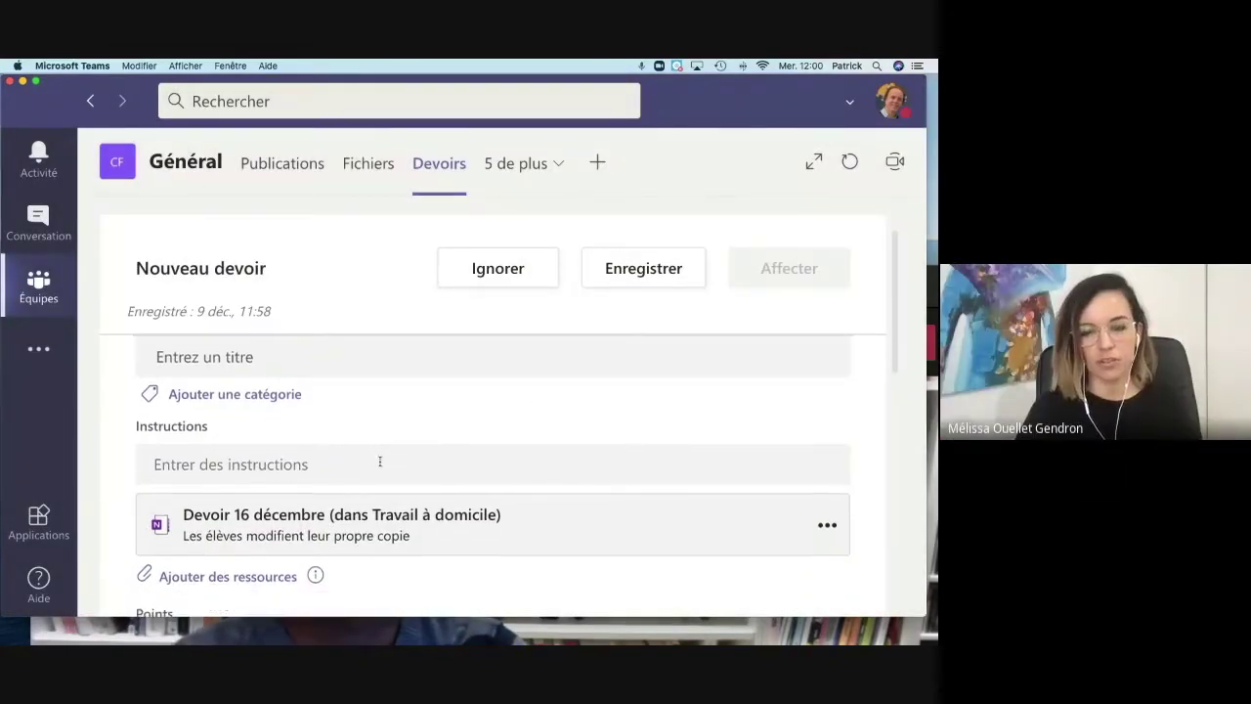
scroll(342, 458, "up", 1)
left_click(310, 384)
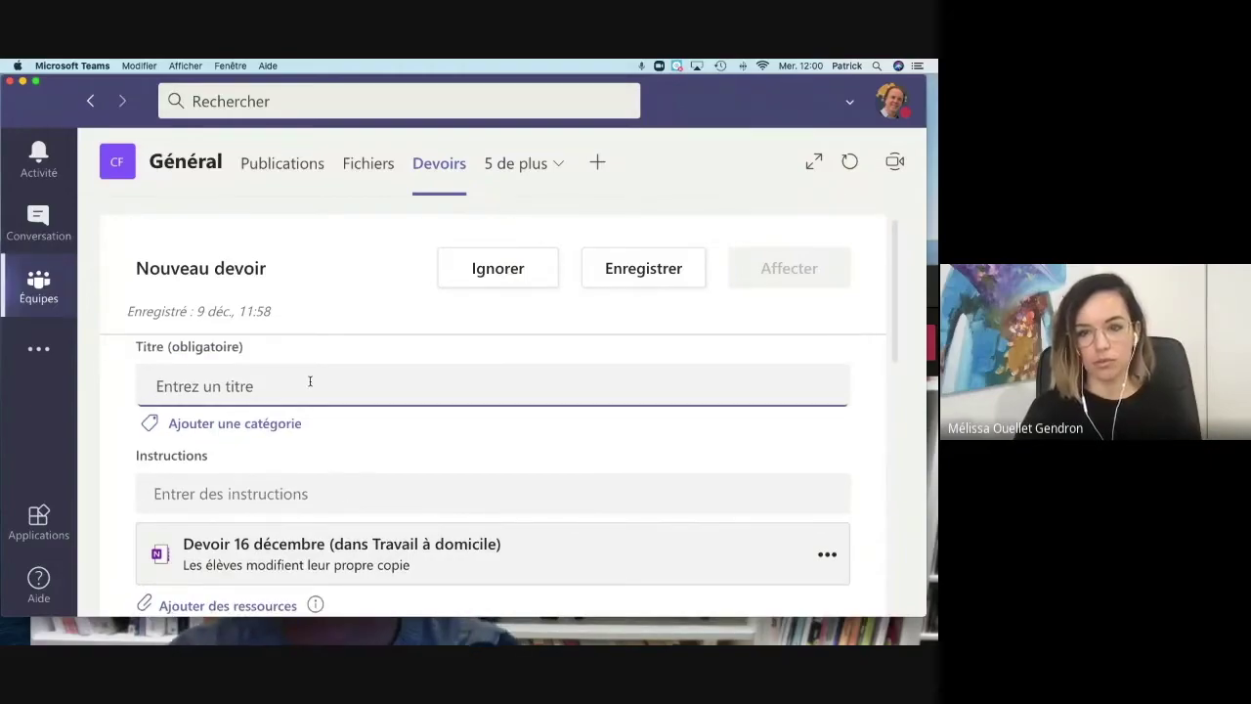
type("Devoir")
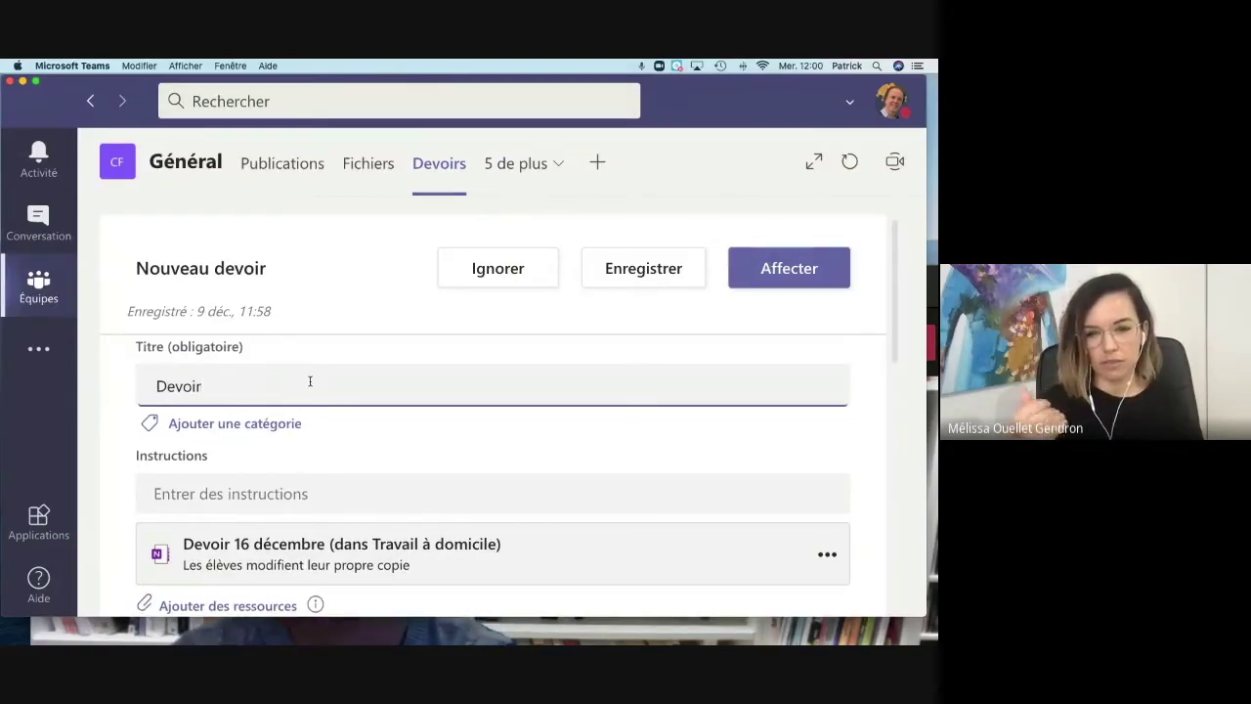
type(" à faire")
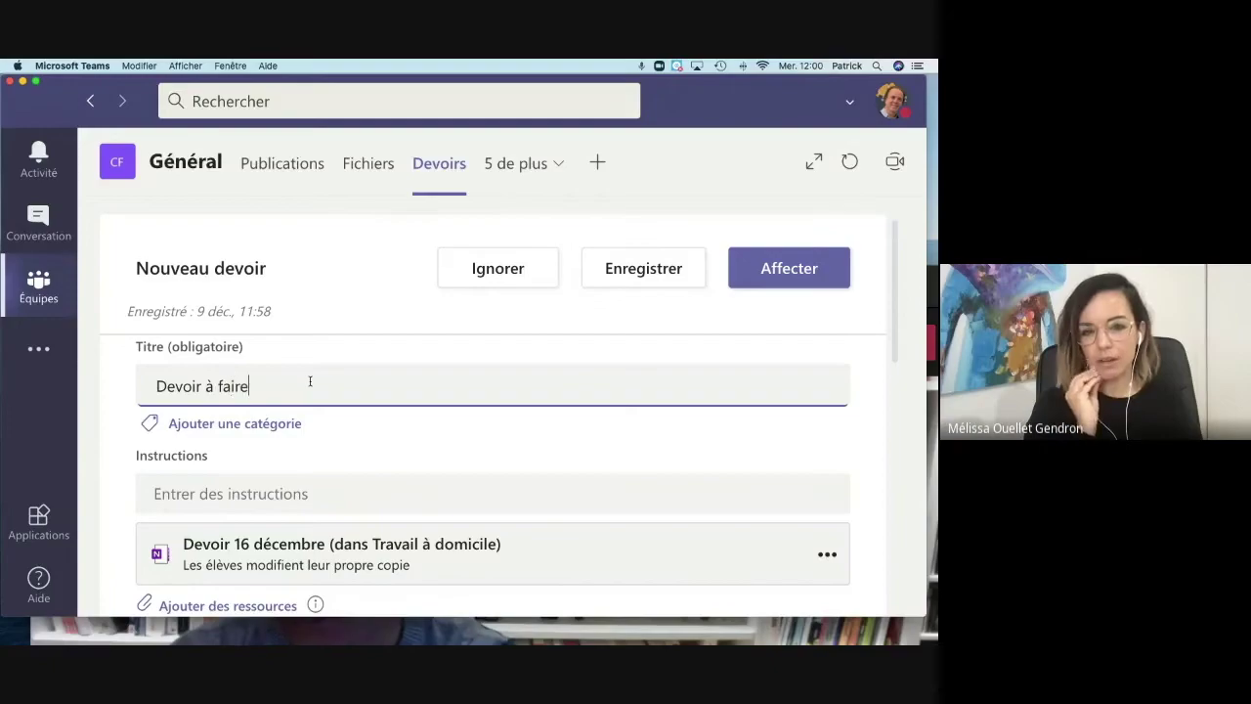
scroll(372, 479, "down", 15)
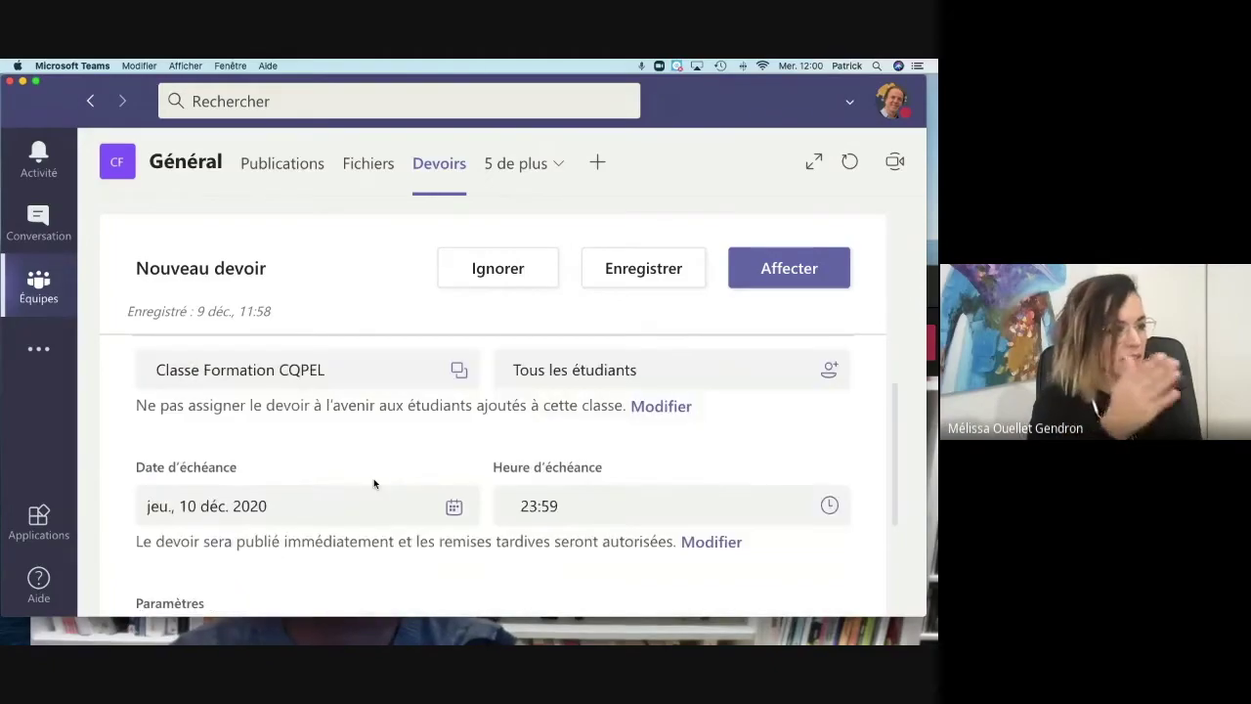
scroll(373, 481, "up", 10)
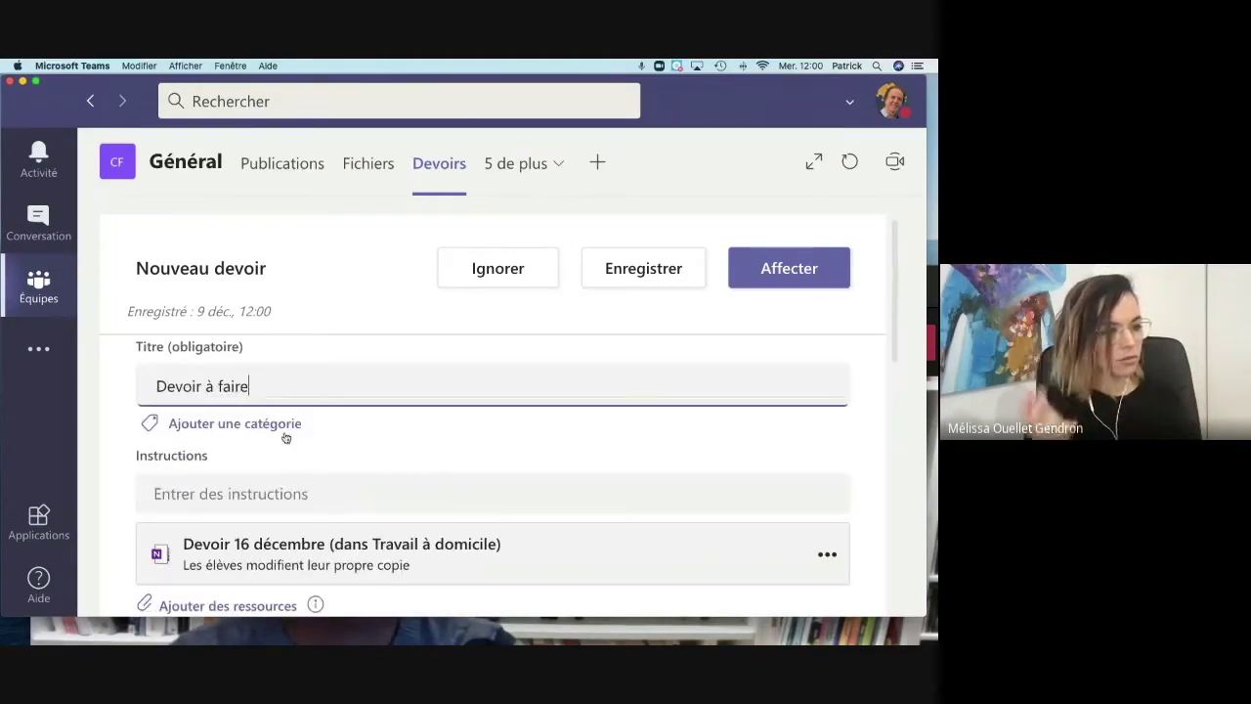
left_click(789, 268)
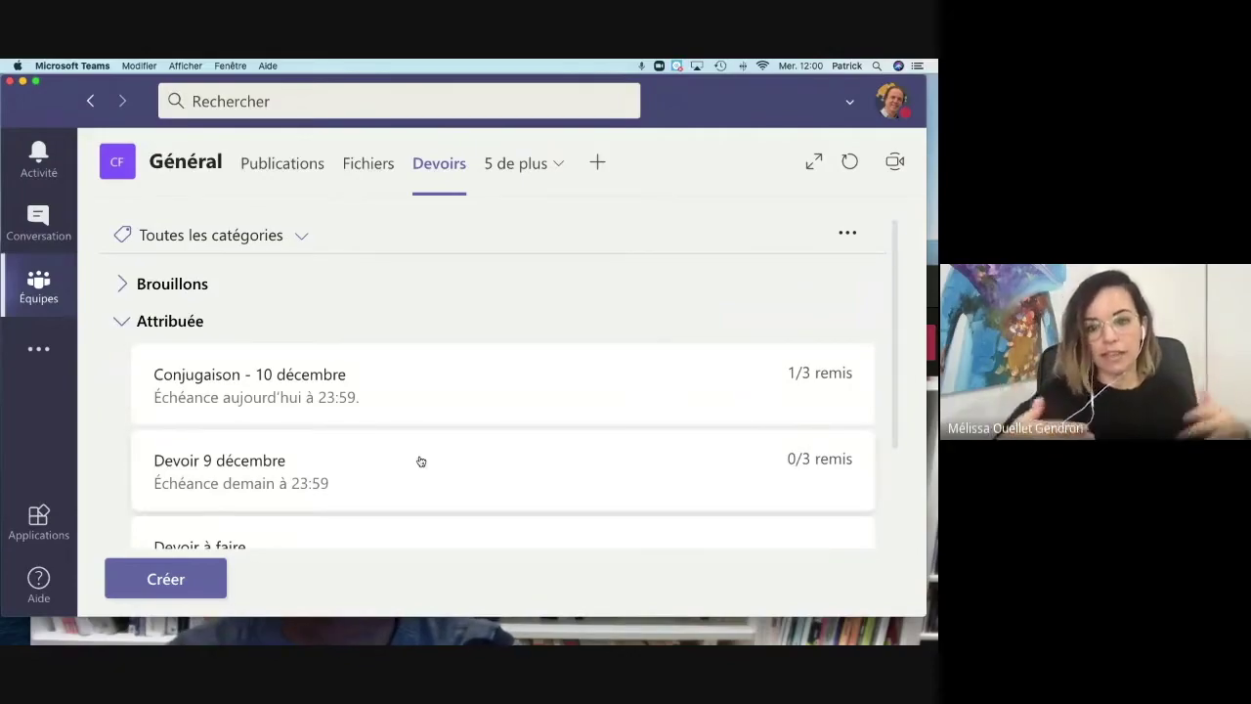
Step: Scroll the Devoirs list to find Devoir à faire under Attribuée, due tomorrow at 23:59
scroll(420, 460, "down", 2)
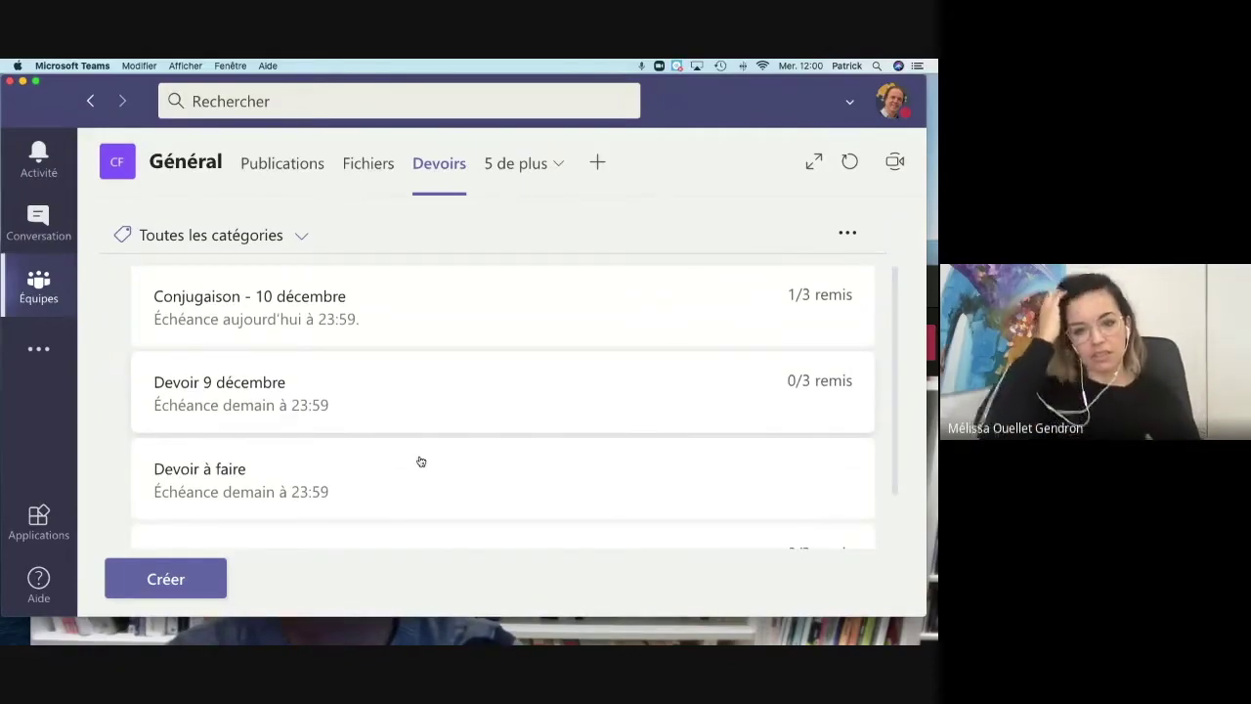
scroll(420, 461, "down", 3)
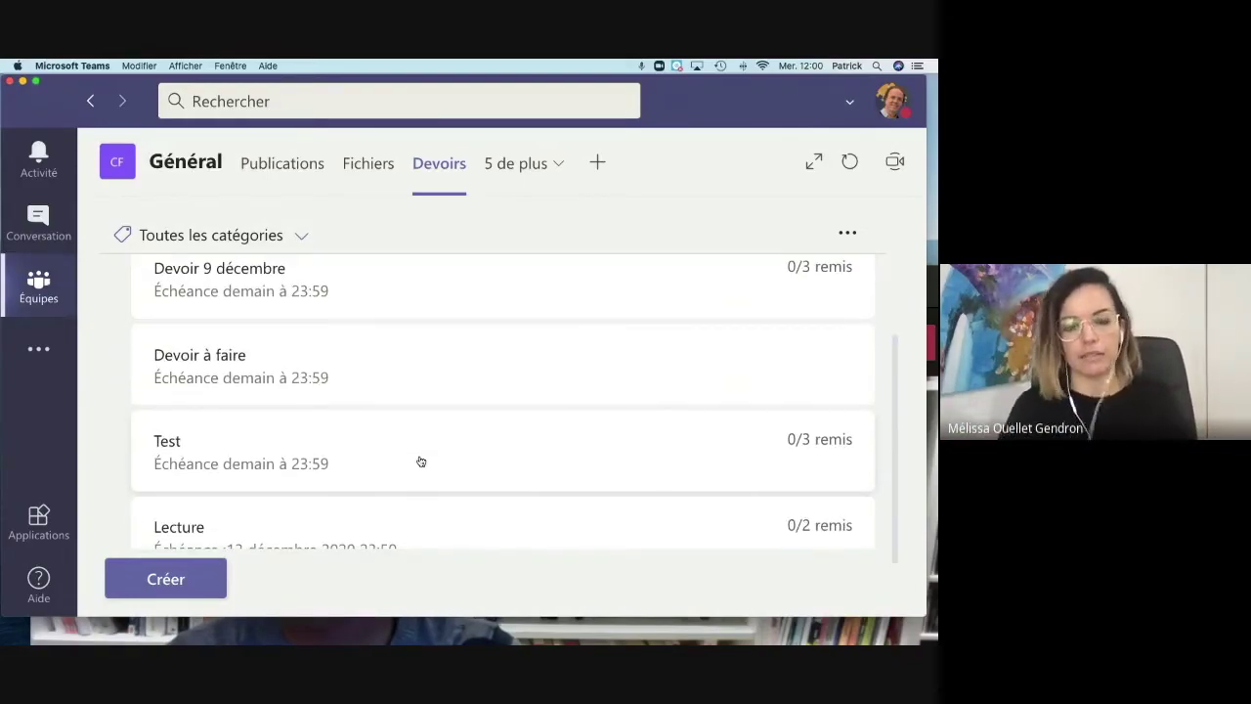
scroll(421, 460, "up", 3)
scroll(412, 480, "down", 5)
scroll(413, 481, "up", 7)
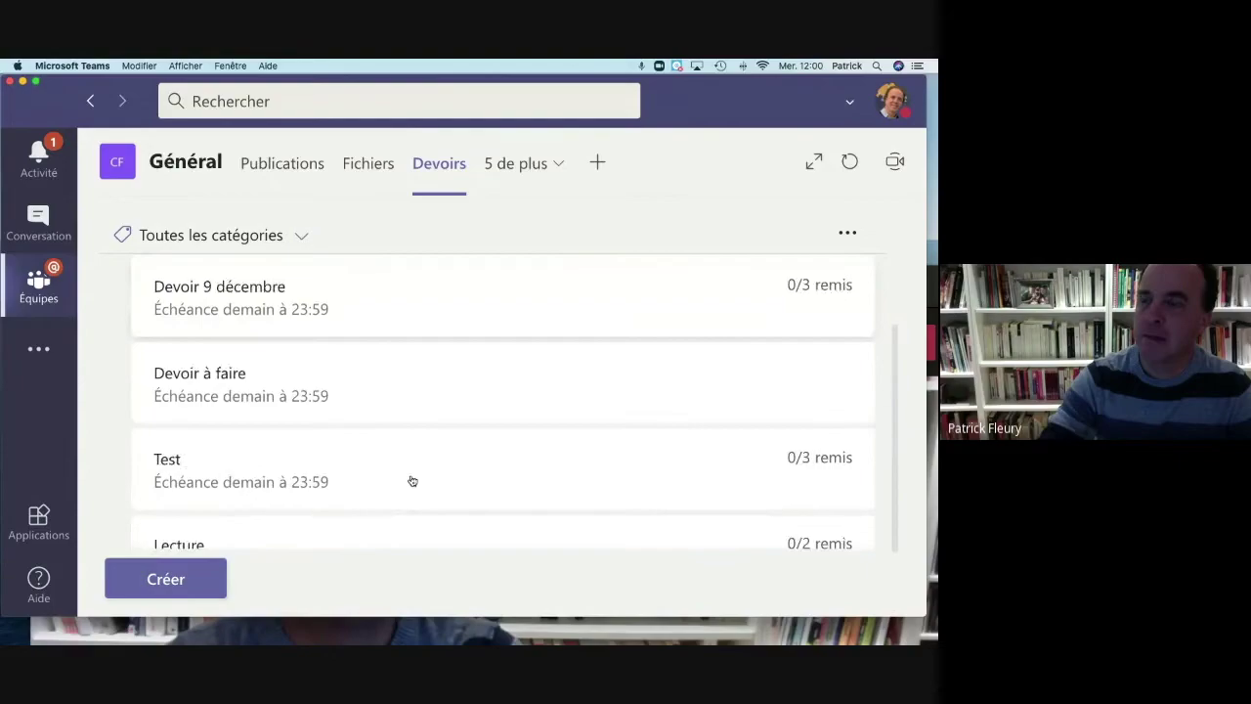
scroll(413, 480, "down", 2)
scroll(412, 481, "down", 1)
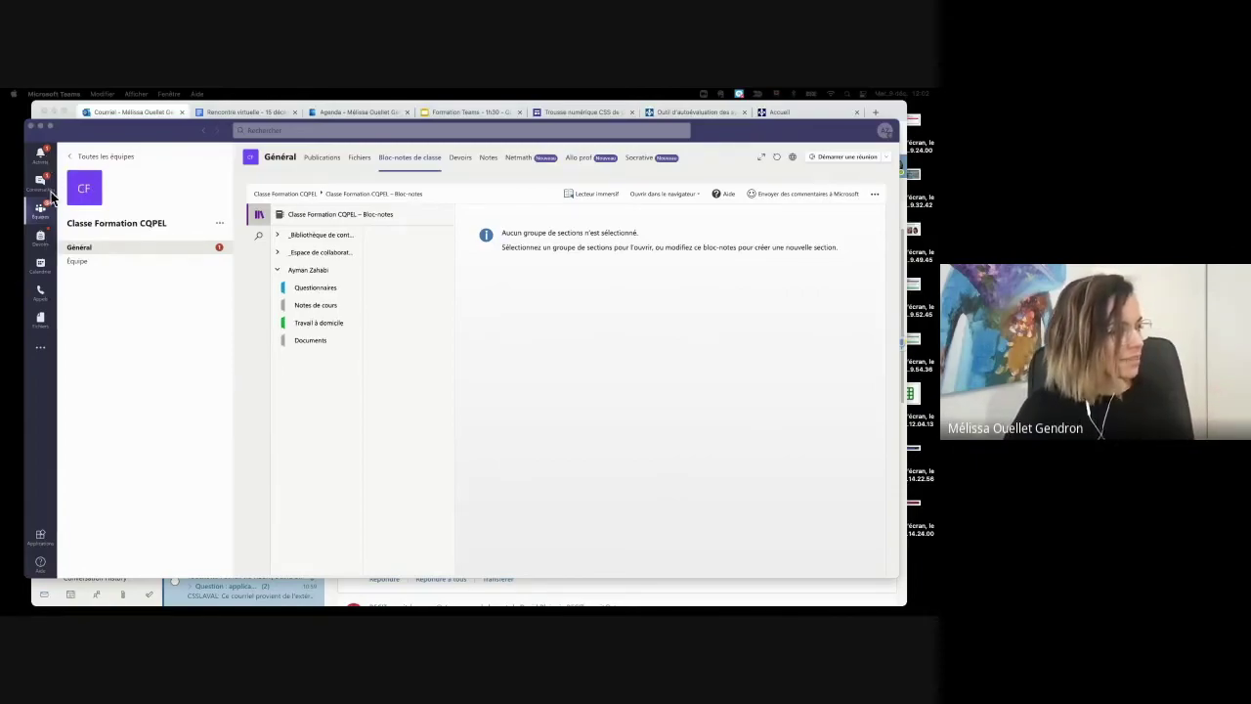
Step: From the Général posts, open the Devoir à faire assignment and the student's Devoir 16 décembre page
left_click(94, 249)
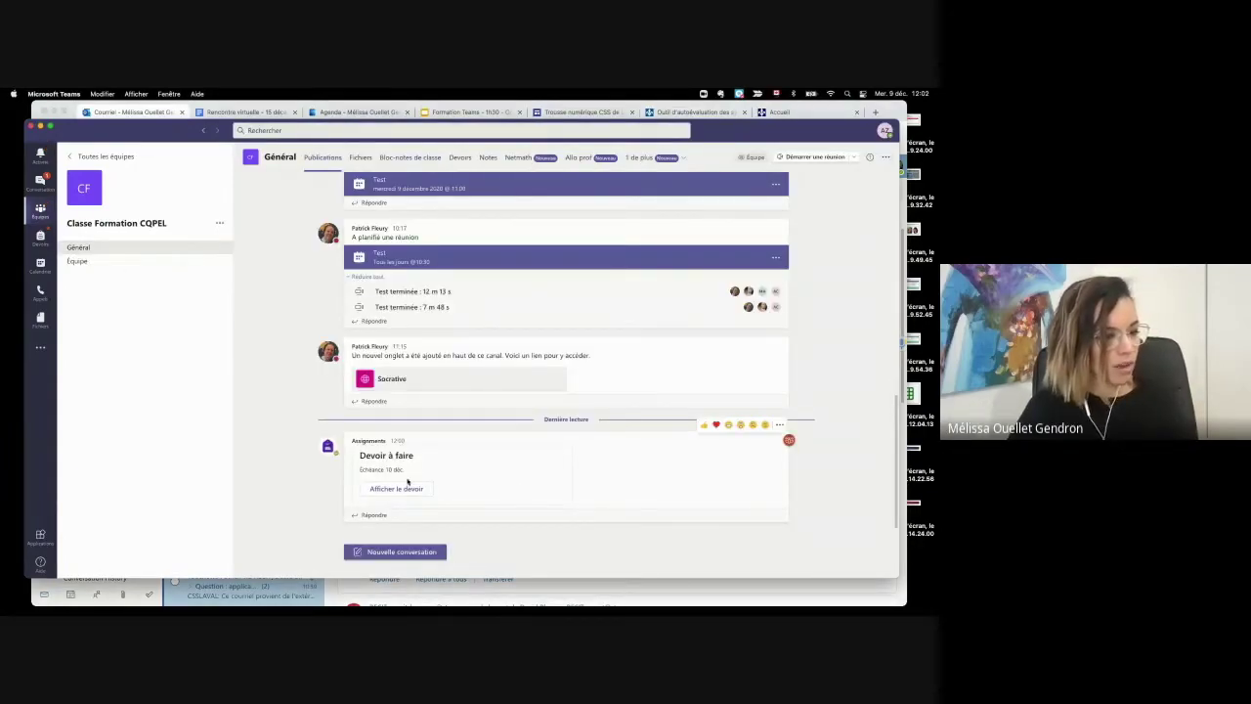
left_click(381, 490)
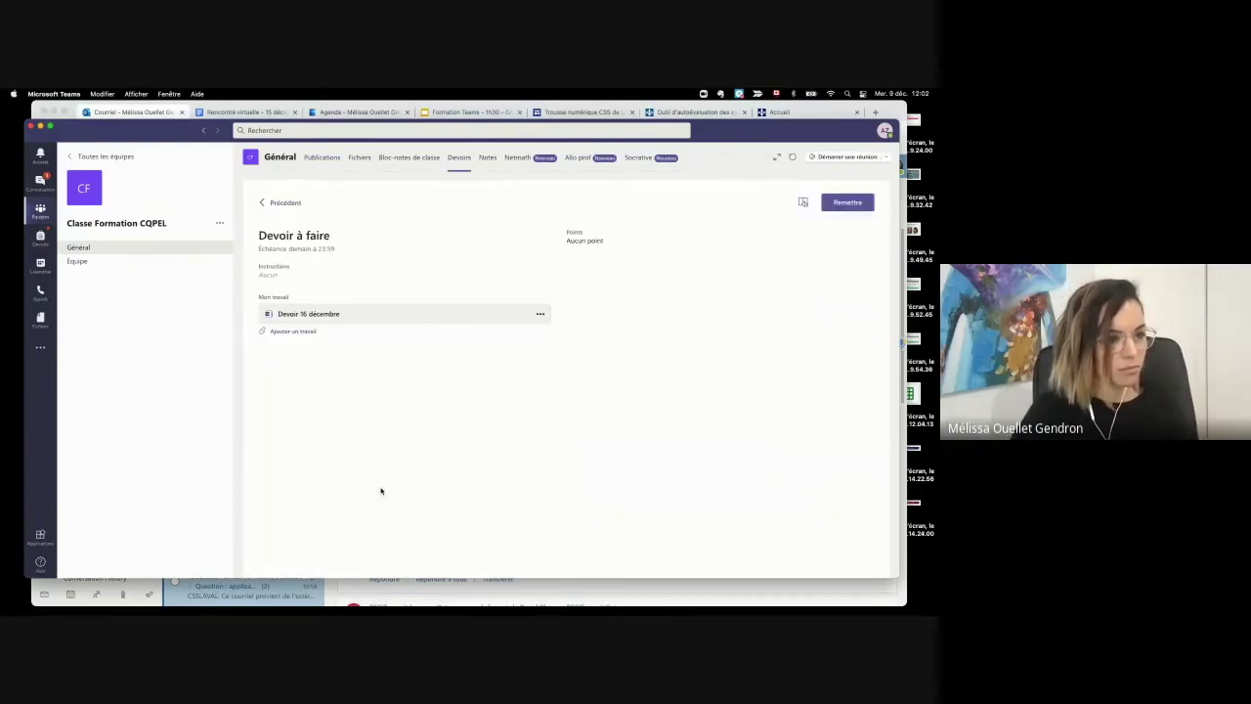
left_click(289, 314)
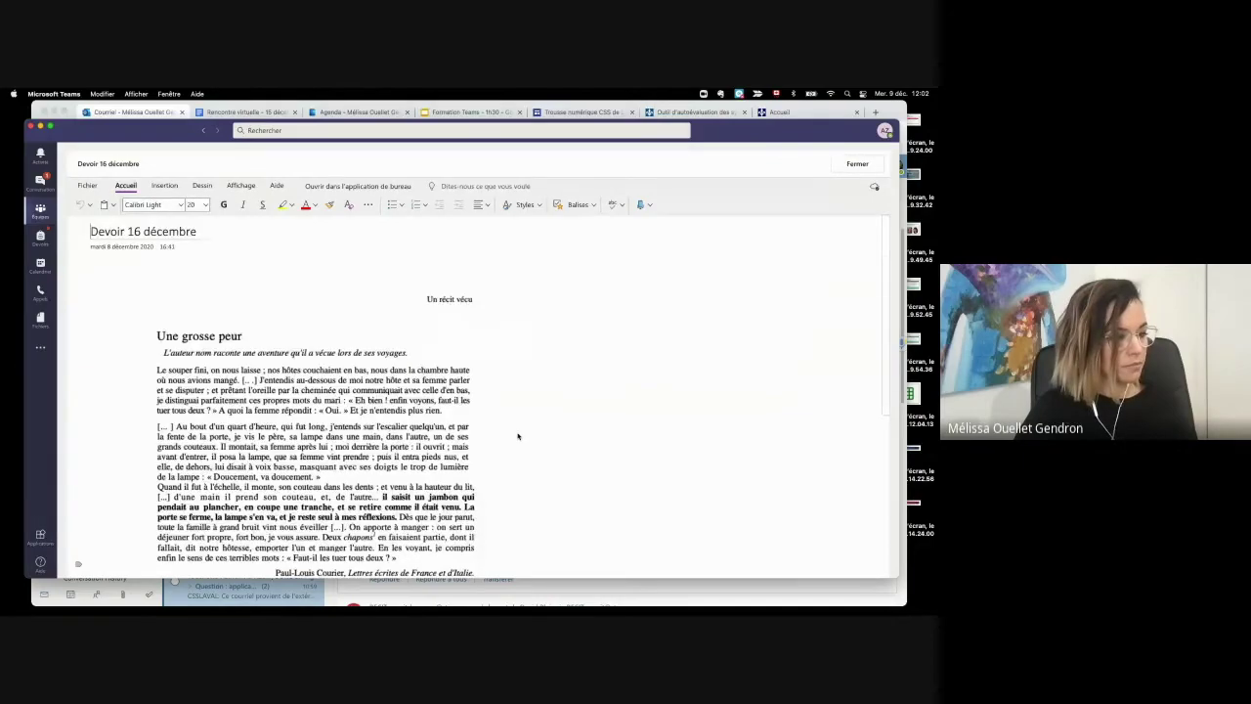
Step: Scroll the OneNote page down to the Activités questions below the story
scroll(518, 435, "down", 5)
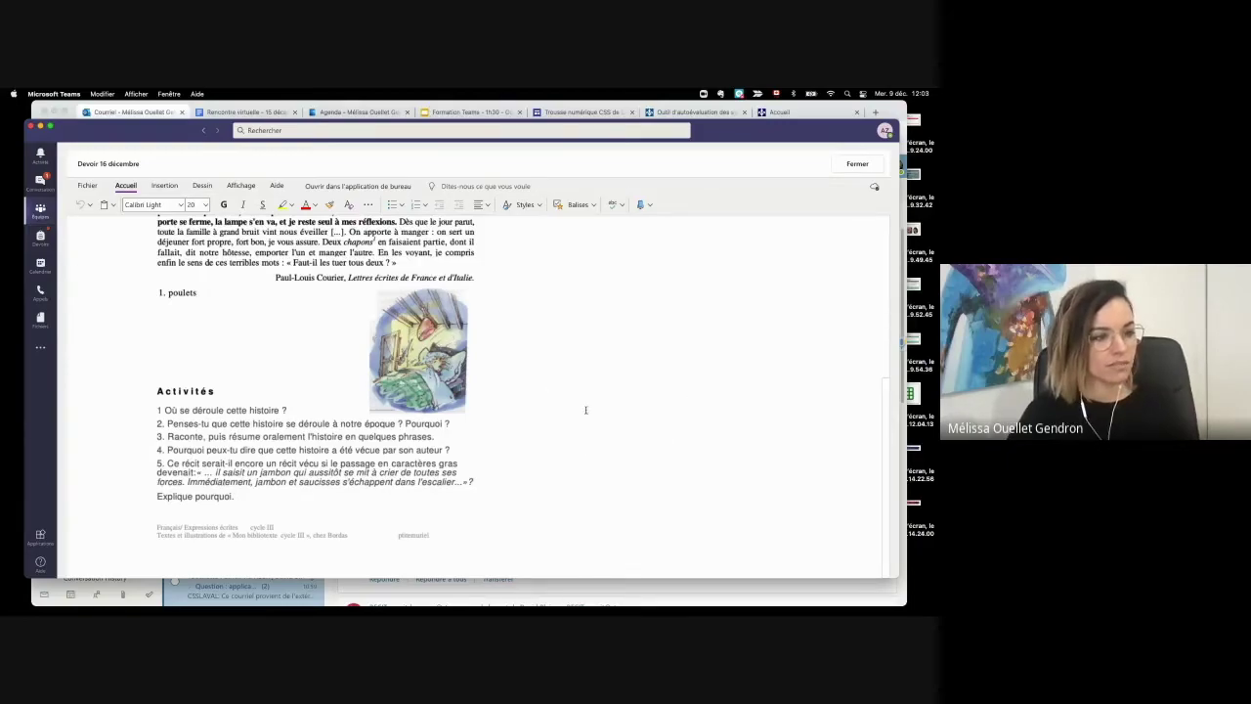
Step: Type 'En France' on the page and drag that text box beside Activités question 1
left_click(650, 417)
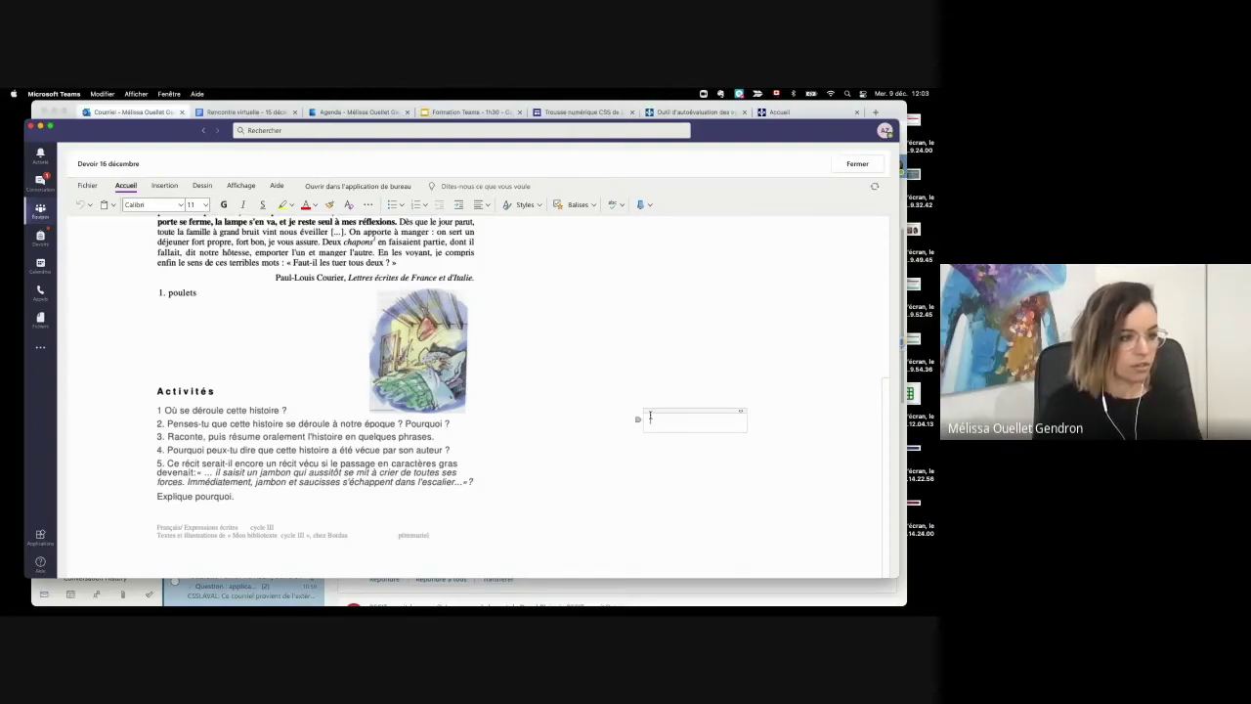
type("En Fr")
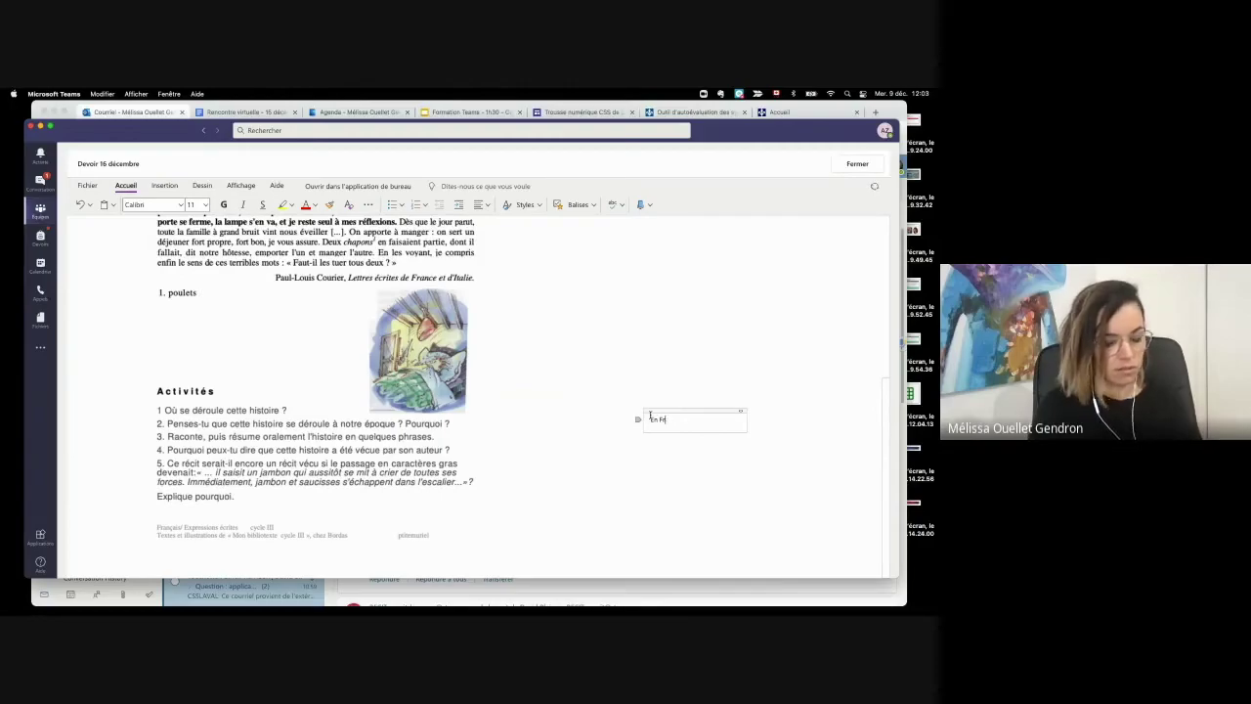
type("ance")
left_click(709, 382)
left_click(670, 415)
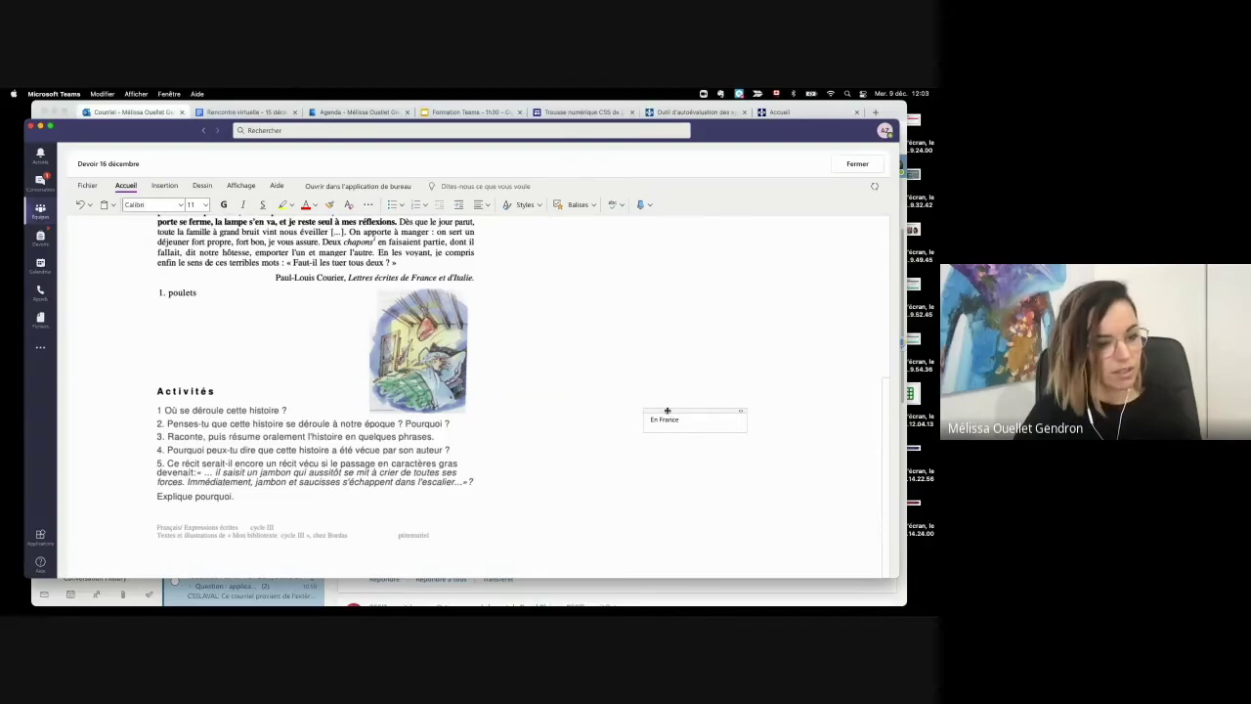
left_click_drag(667, 411, 313, 400)
left_click(665, 423)
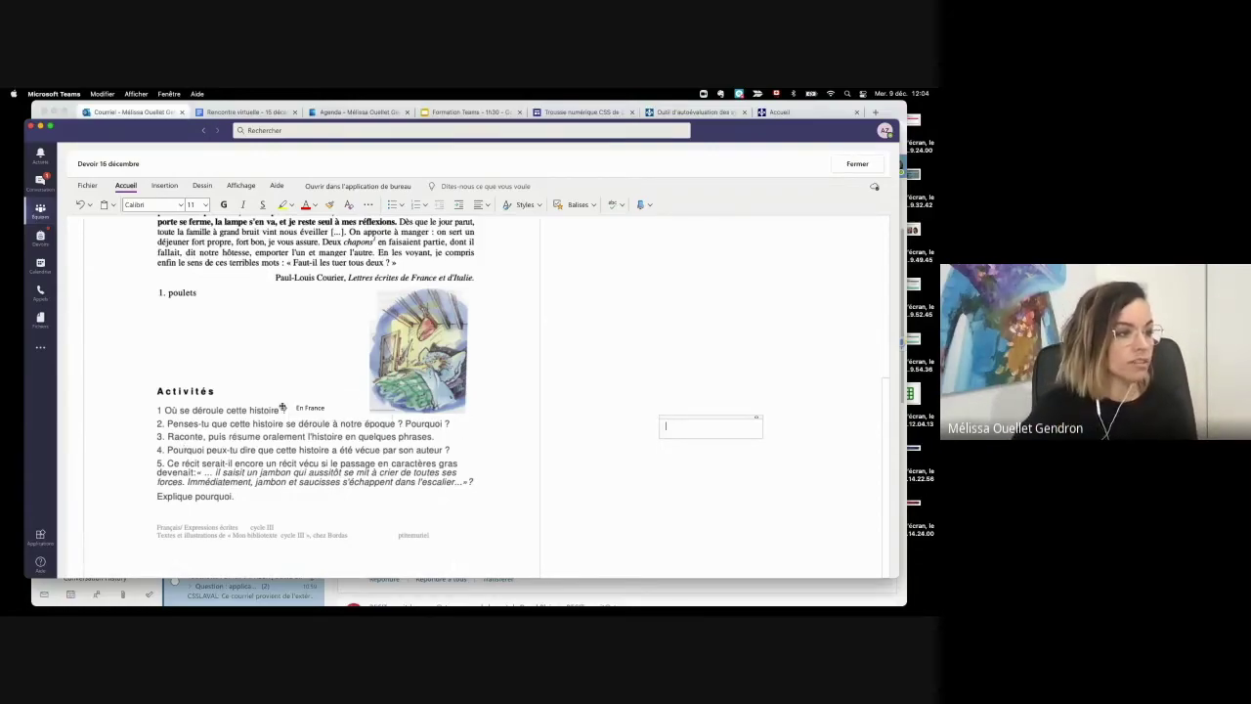
Step: Pick the blue pen on the Dessin tab and handwrite 'En F' above the Activités questions
left_click(164, 187)
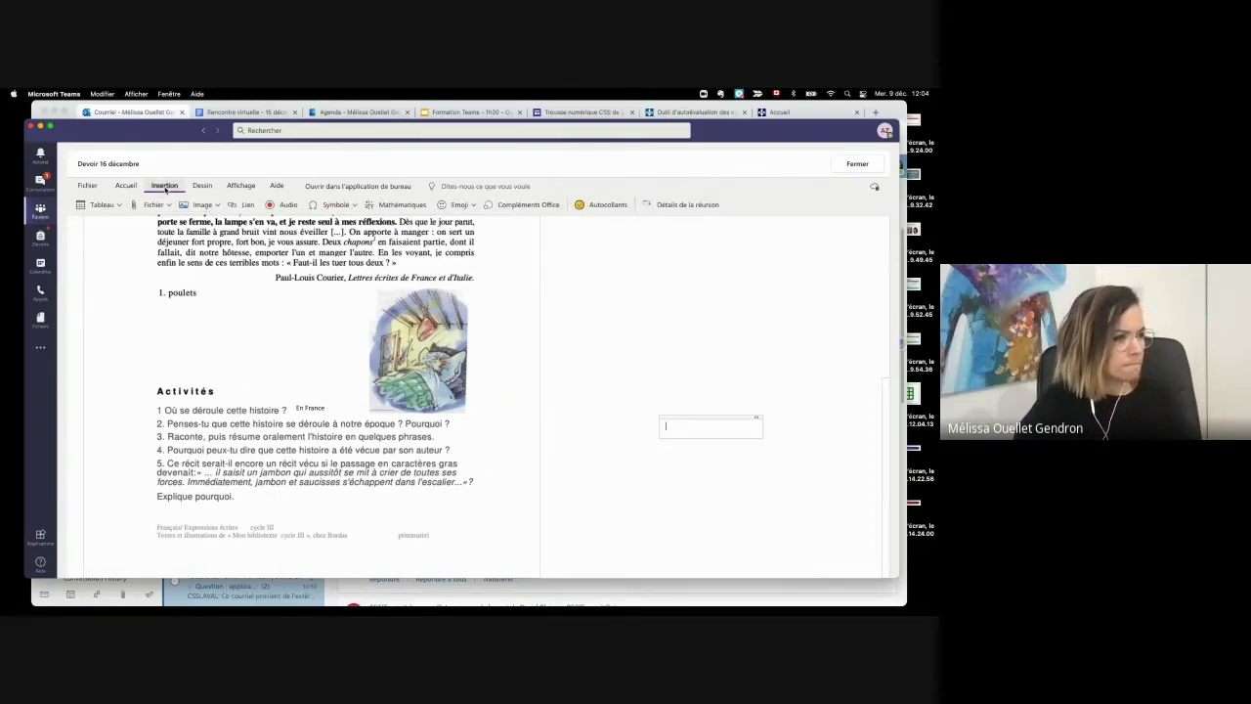
left_click(125, 186)
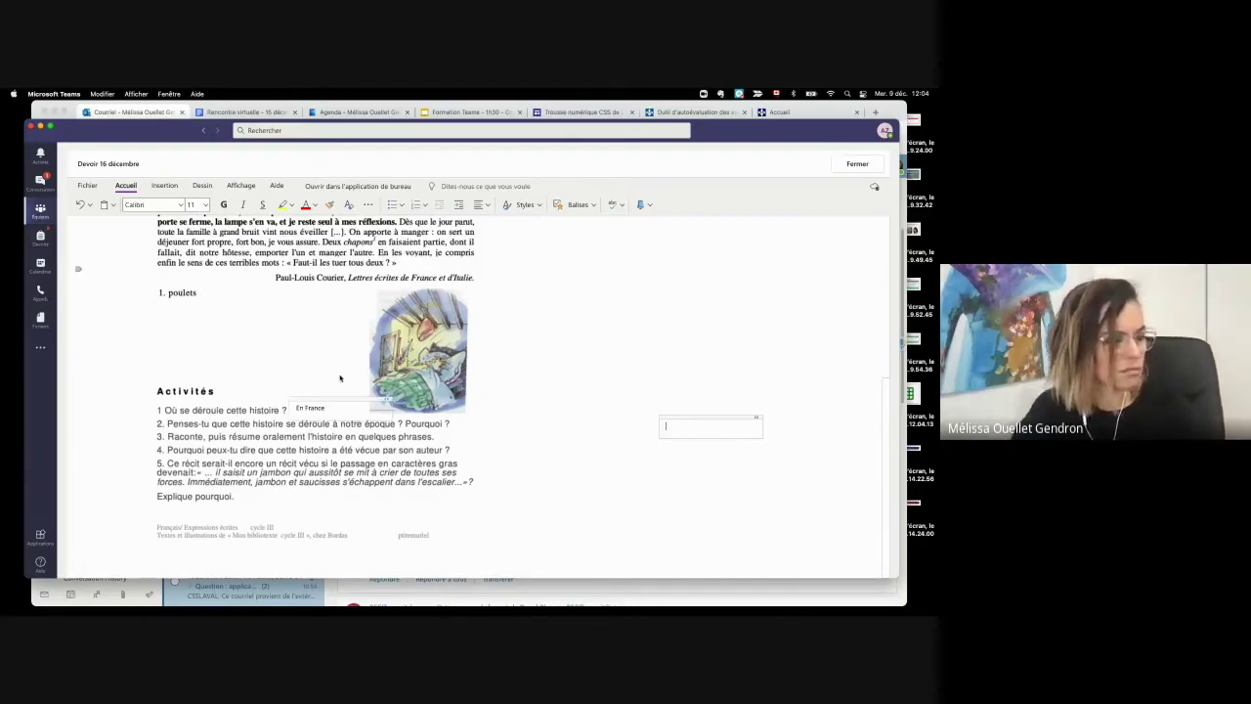
scroll(339, 372, "up", 1)
scroll(340, 372, "up", 3)
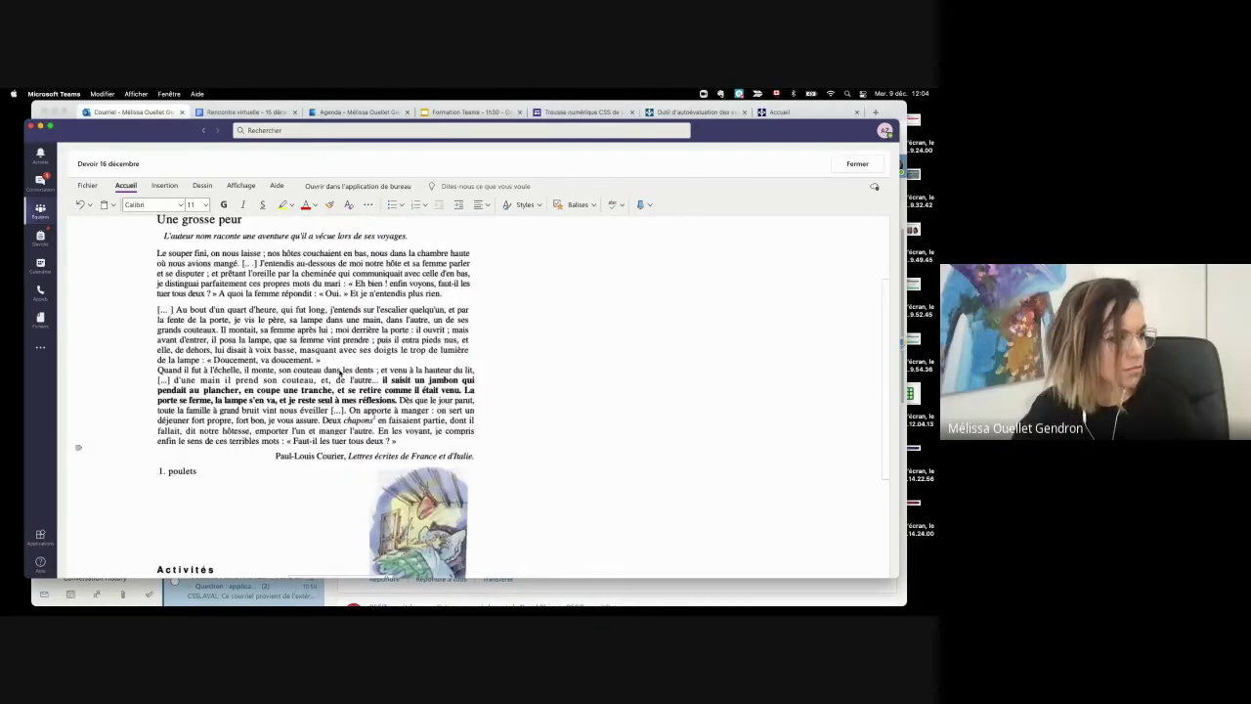
scroll(339, 372, "down", 2)
left_click(203, 185)
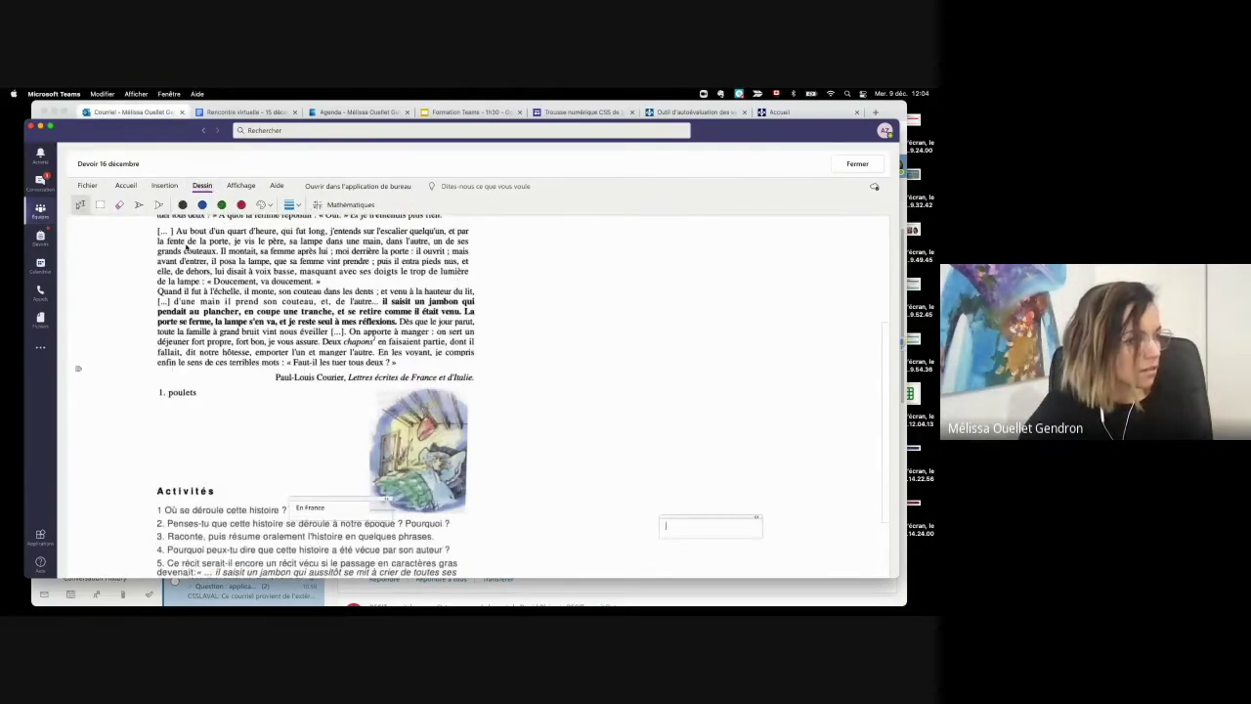
left_click(202, 204)
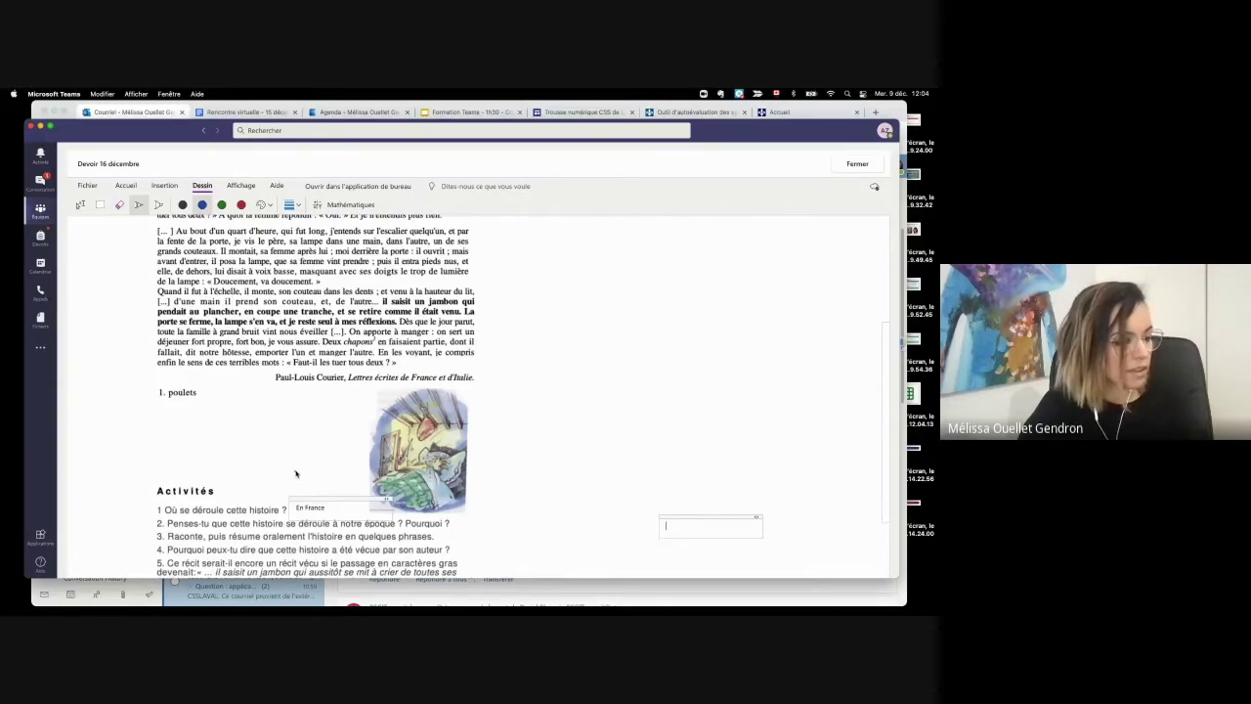
mouse_move(287, 476)
left_mouse_down()
mouse_move(307, 486)
mouse_move(326, 467)
mouse_move(314, 484)
mouse_move(328, 477)
left_mouse_up()
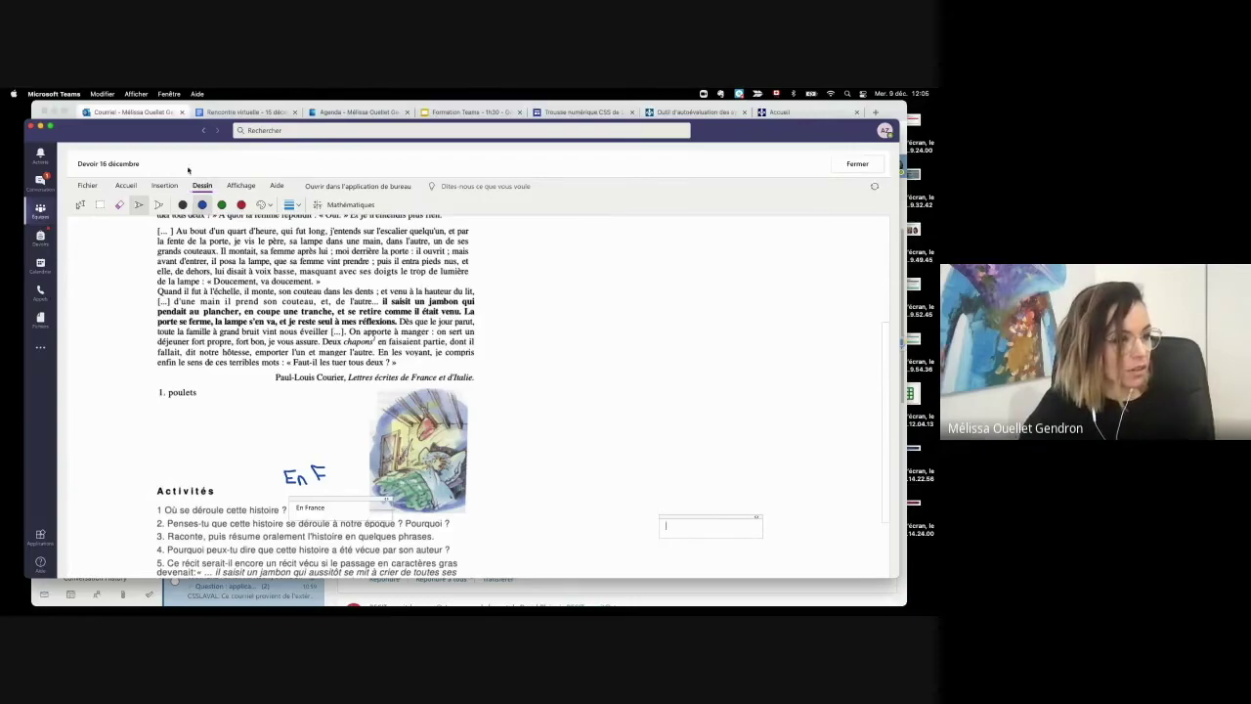
Step: Switch the ribbon back to the text formatting and insert options
left_click(126, 186)
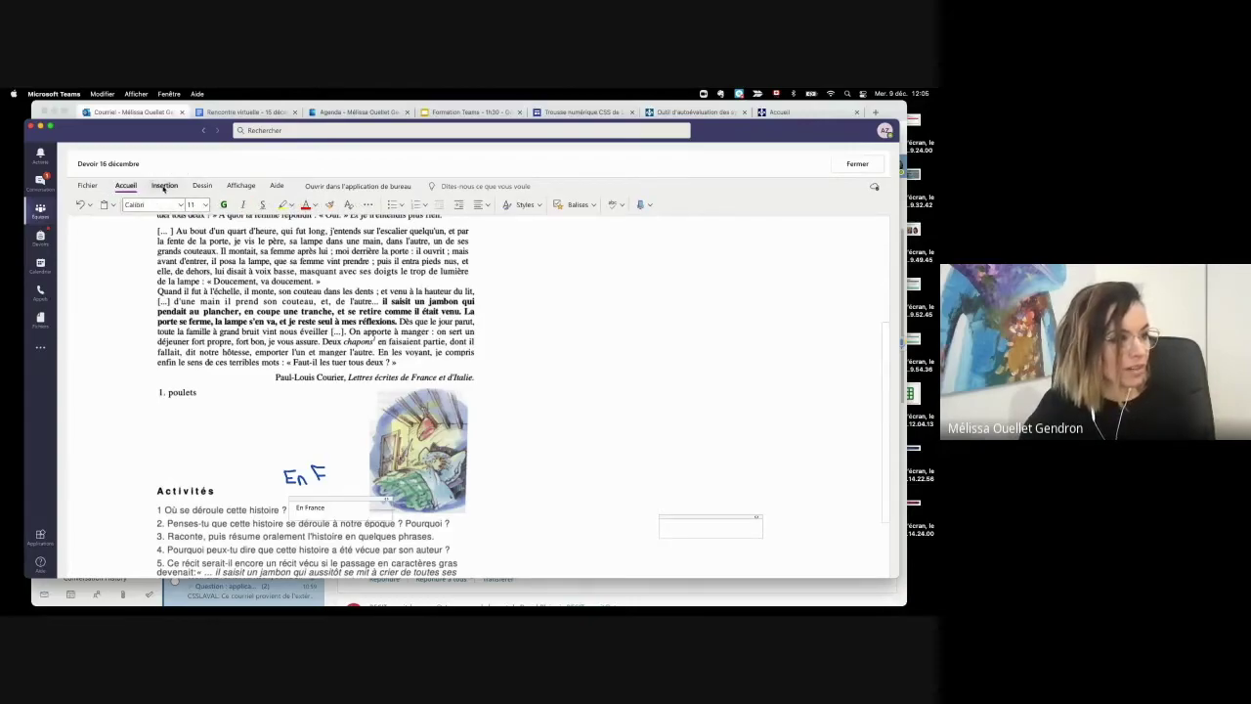
left_click(164, 185)
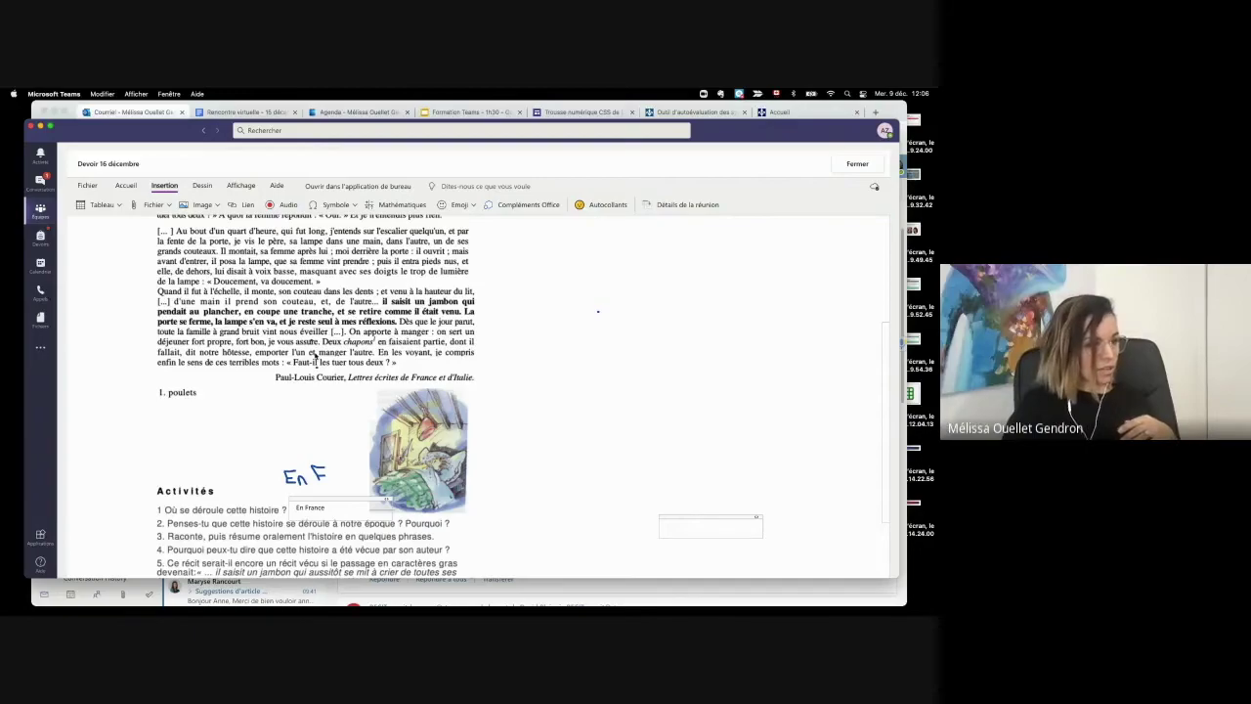
scroll(380, 321, "up", 5)
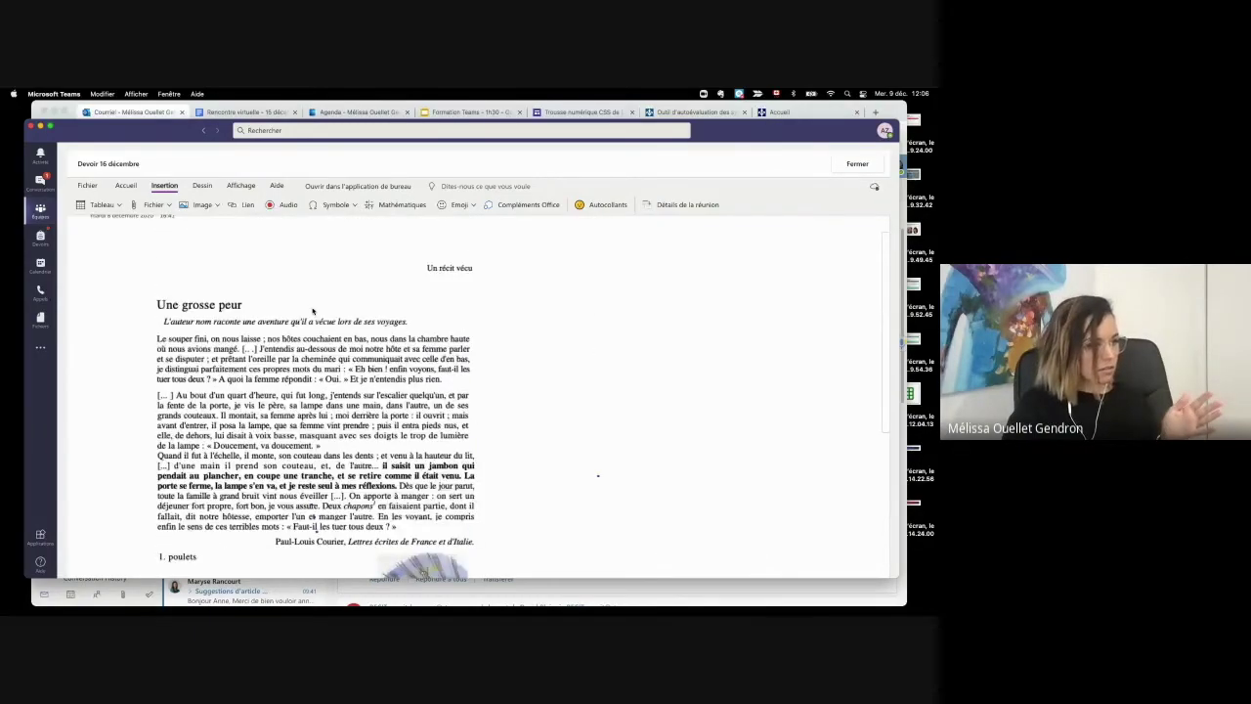
scroll(430, 407, "down", 3)
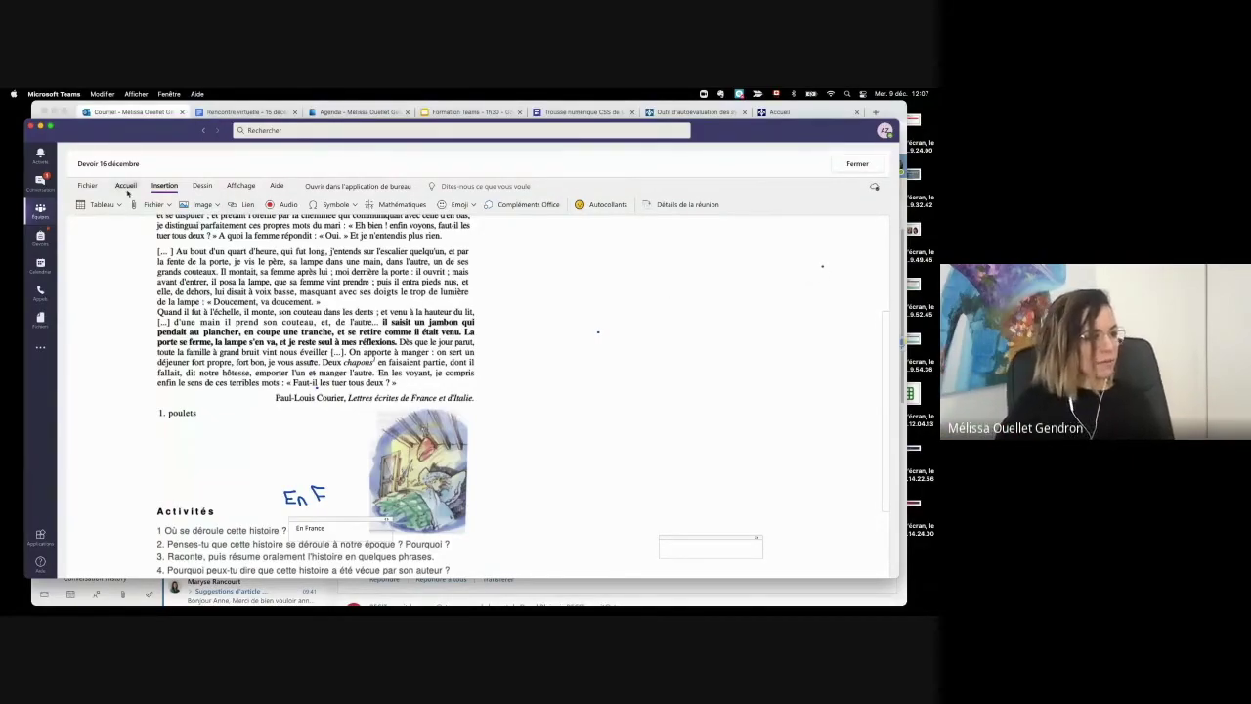
Step: Close the OneNote page with Fermer, returning to the Devoir à faire assignment
left_click(201, 185)
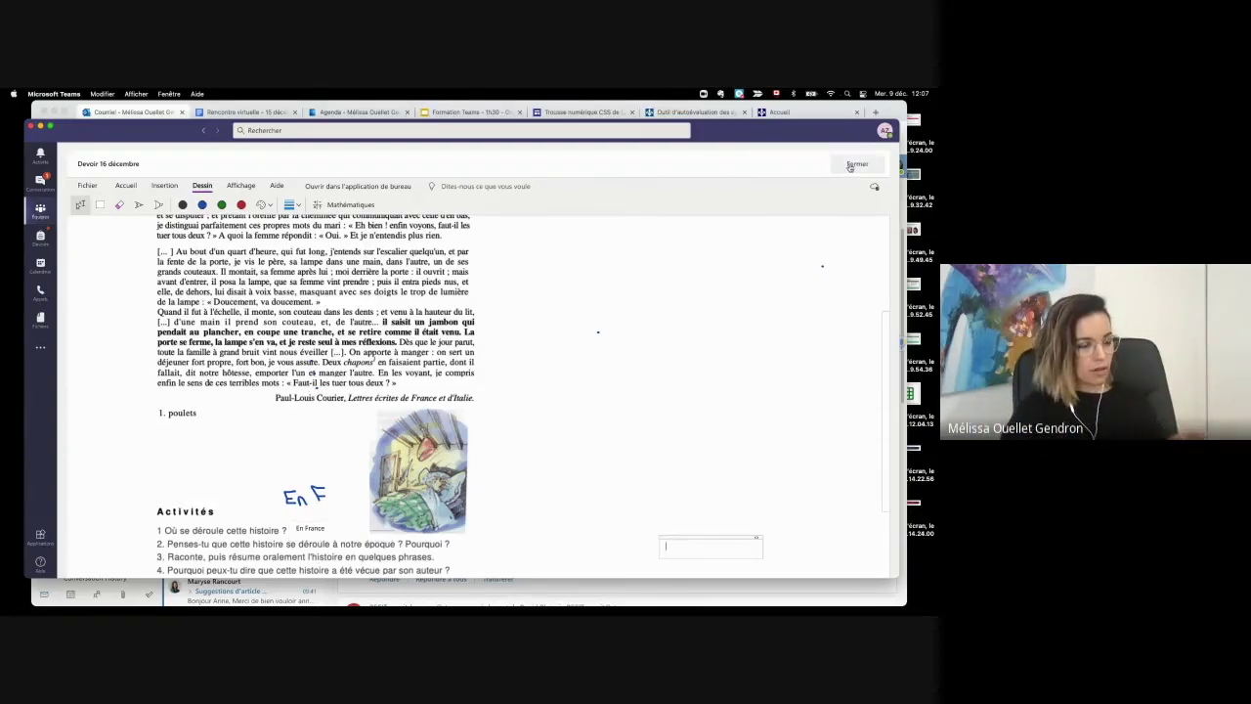
scroll(660, 451, "down", 1)
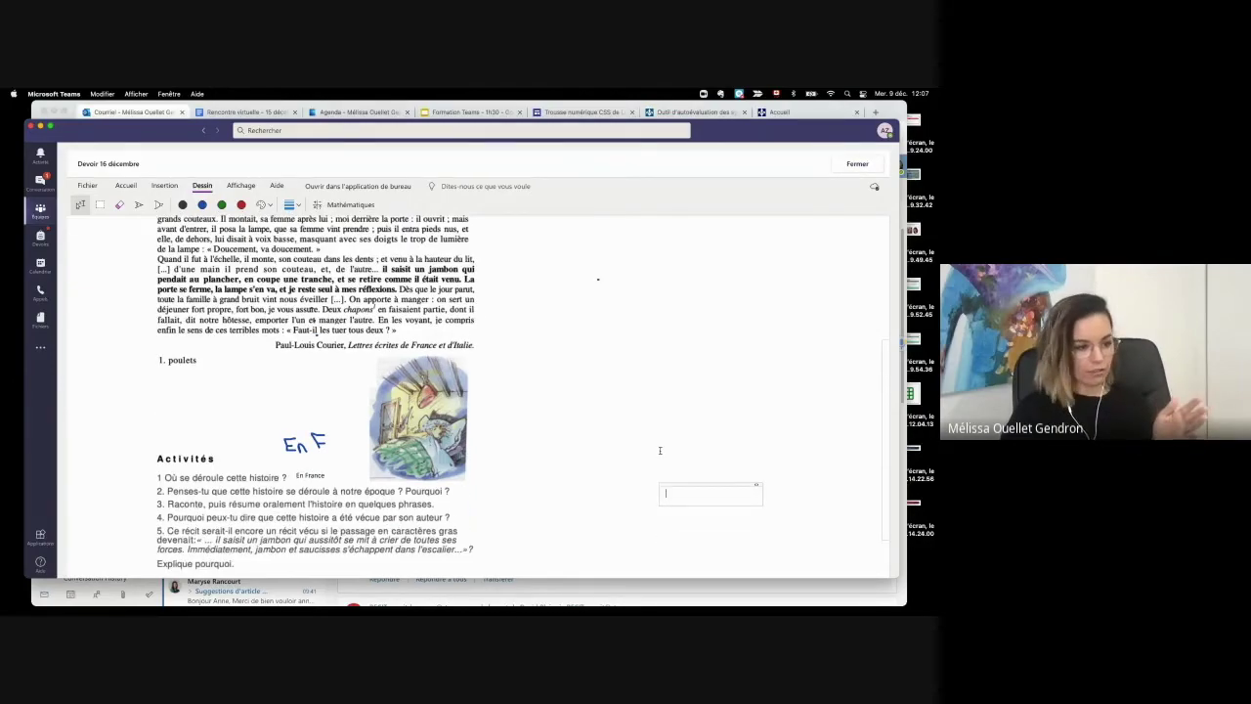
scroll(660, 451, "up", 5)
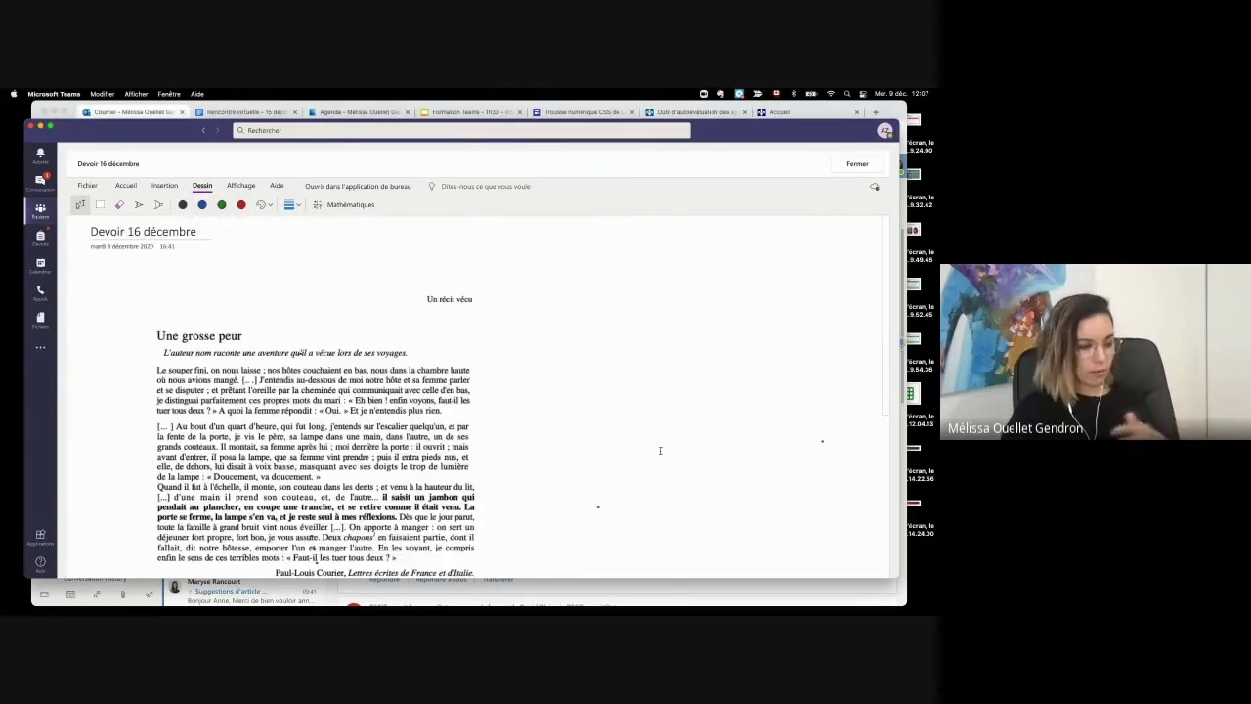
left_click(852, 166)
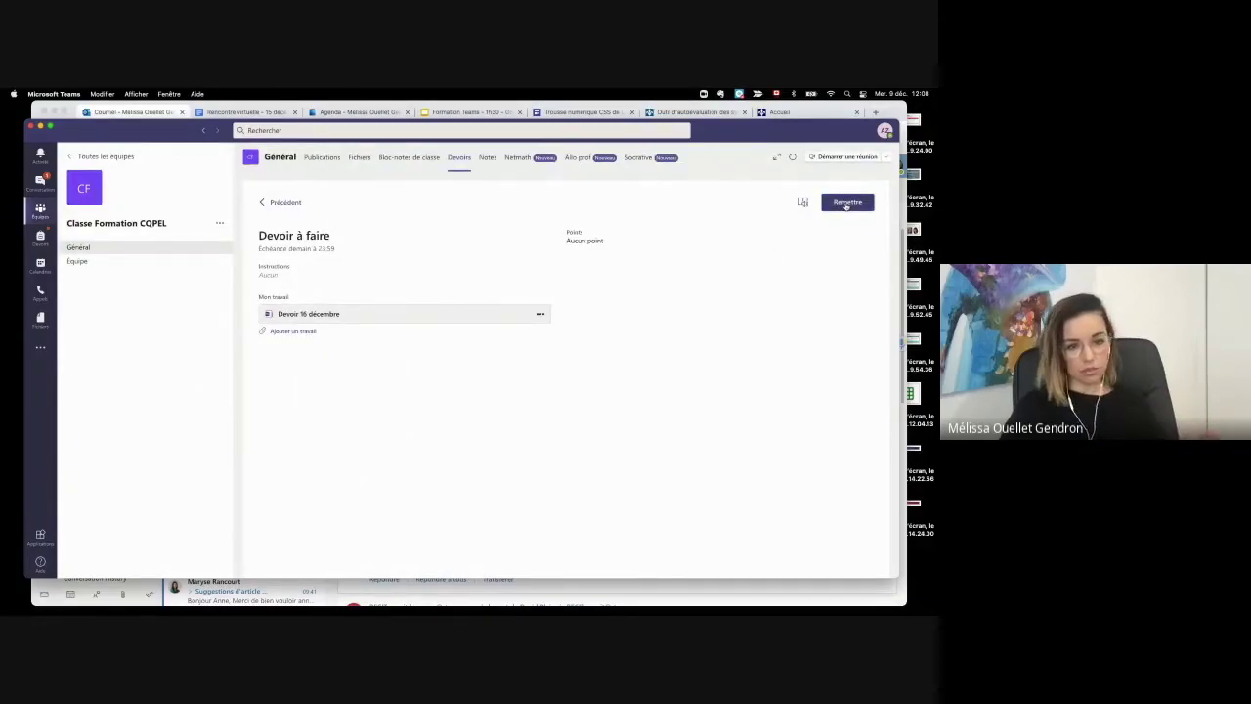
Step: Turn in Devoir à faire with Remettre, then open the Devoirs list from the left rail
left_click(846, 203)
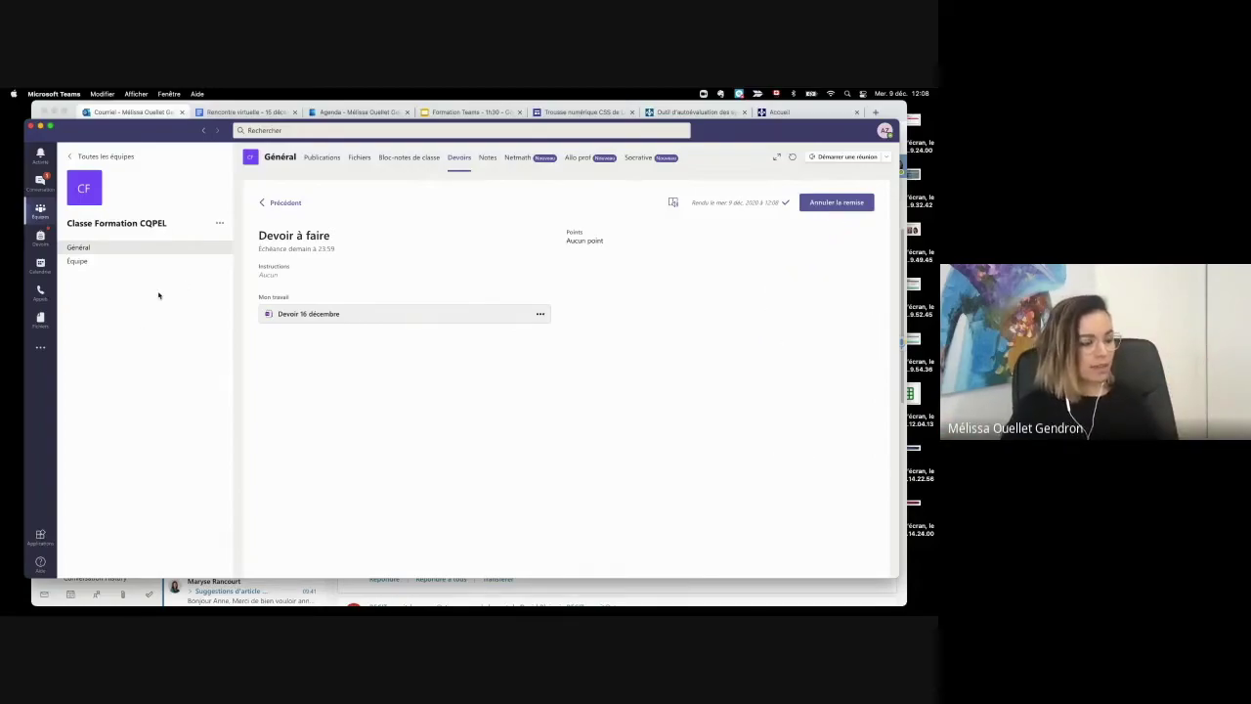
left_click(41, 238)
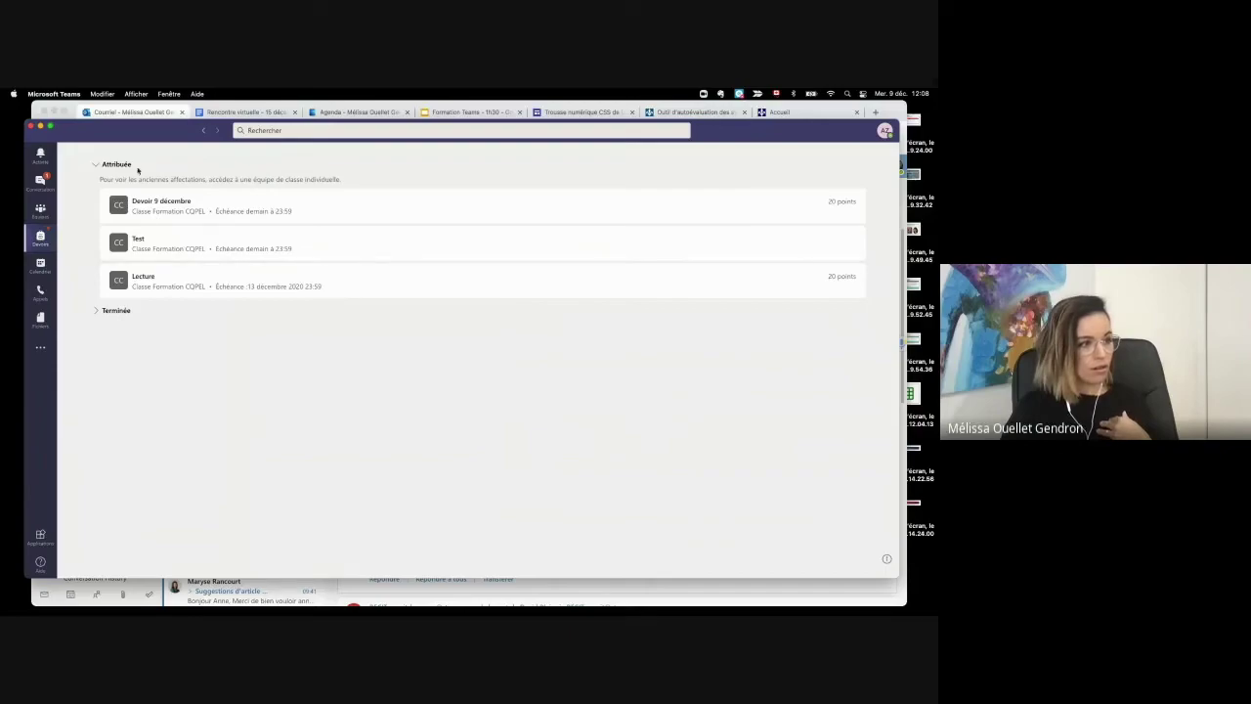
Step: Expand and collapse Terminée to verify Devoir à faire, then return via Équipes
left_click(130, 314)
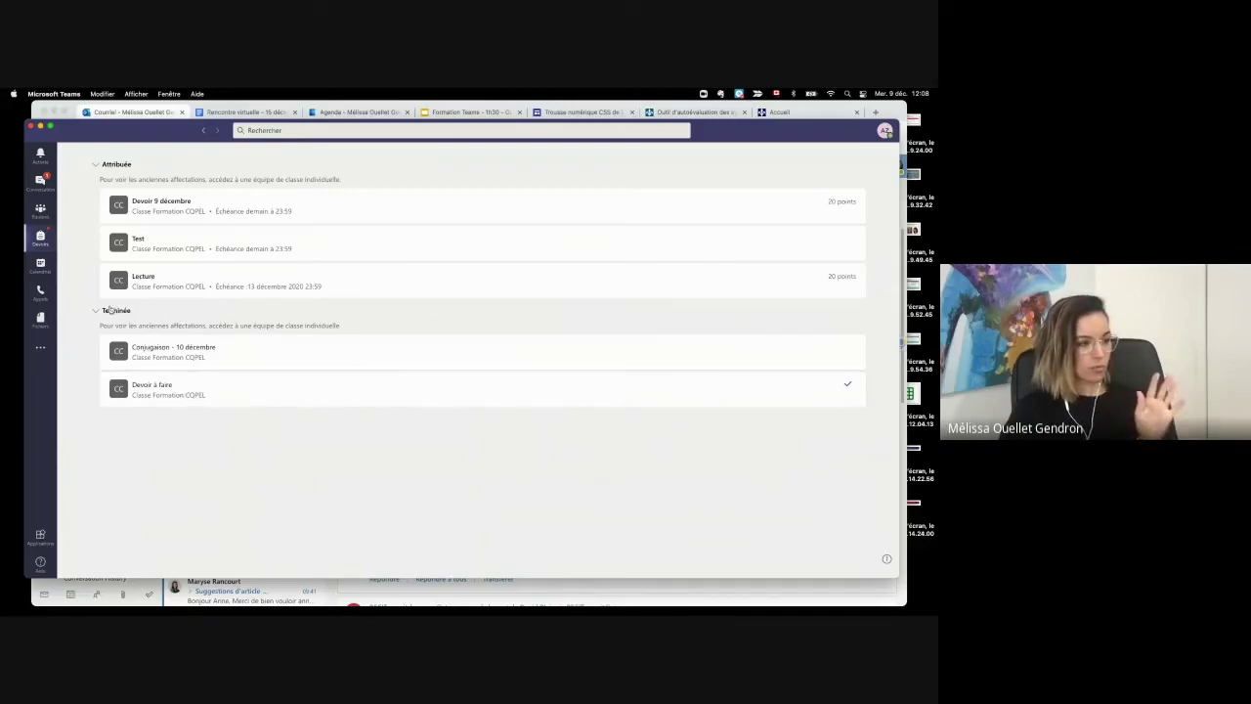
left_click(110, 311)
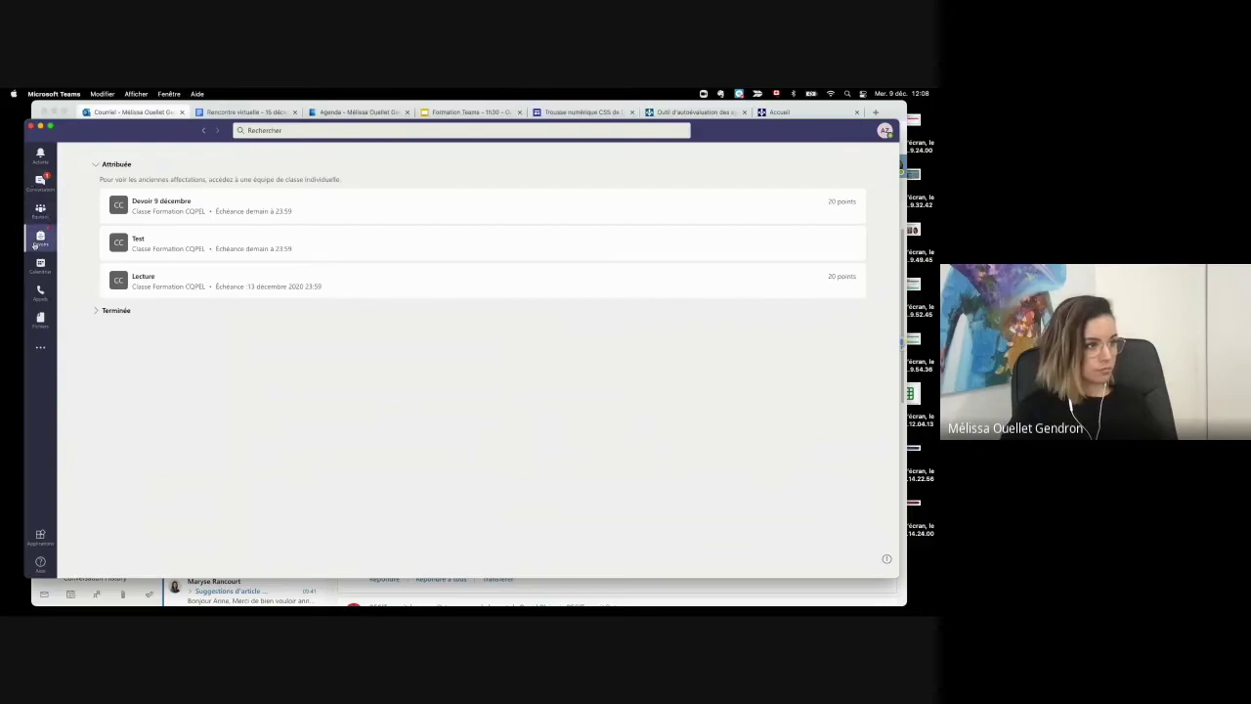
left_click(40, 211)
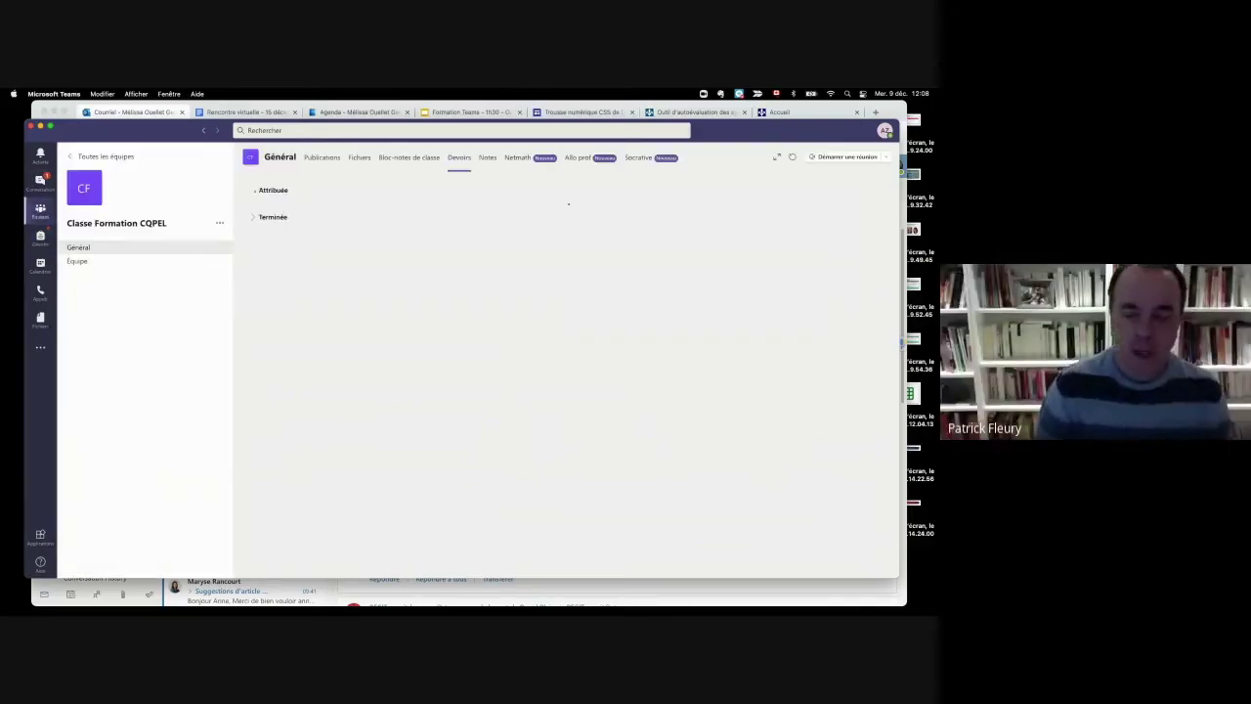